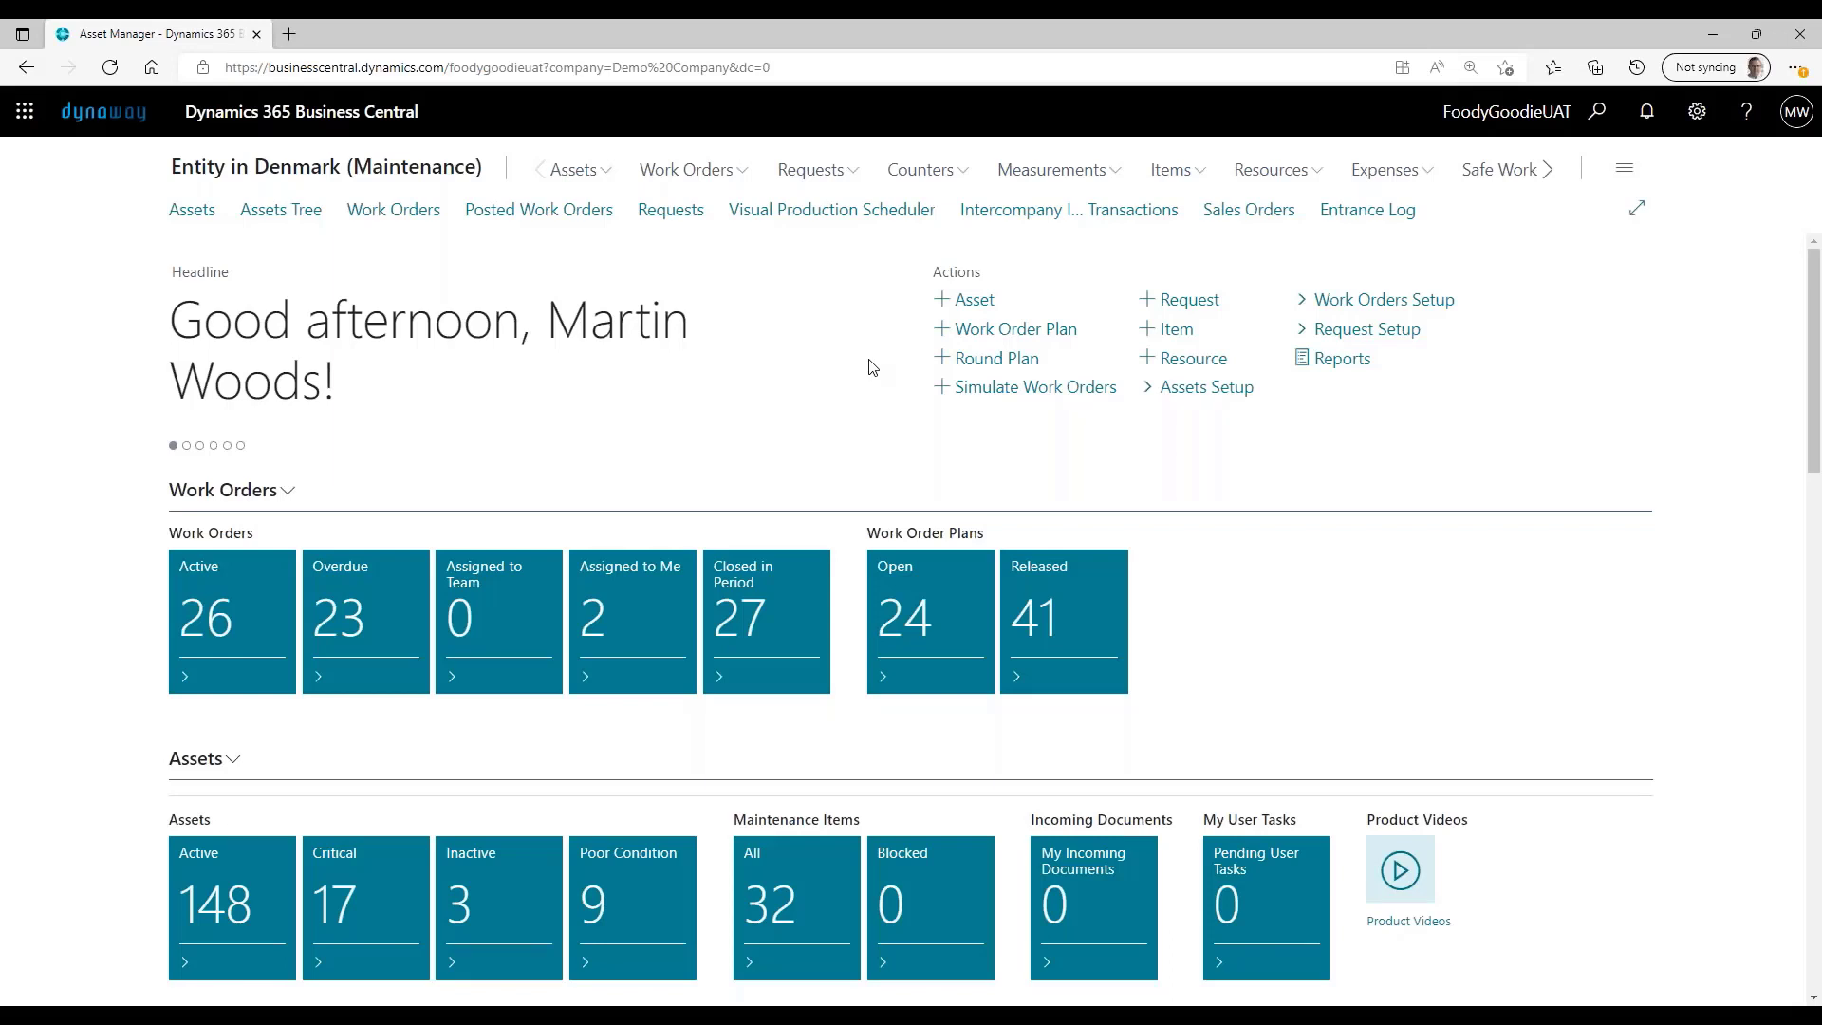
Step: Search for "jobs" and open the Jobs list
click(1614, 130)
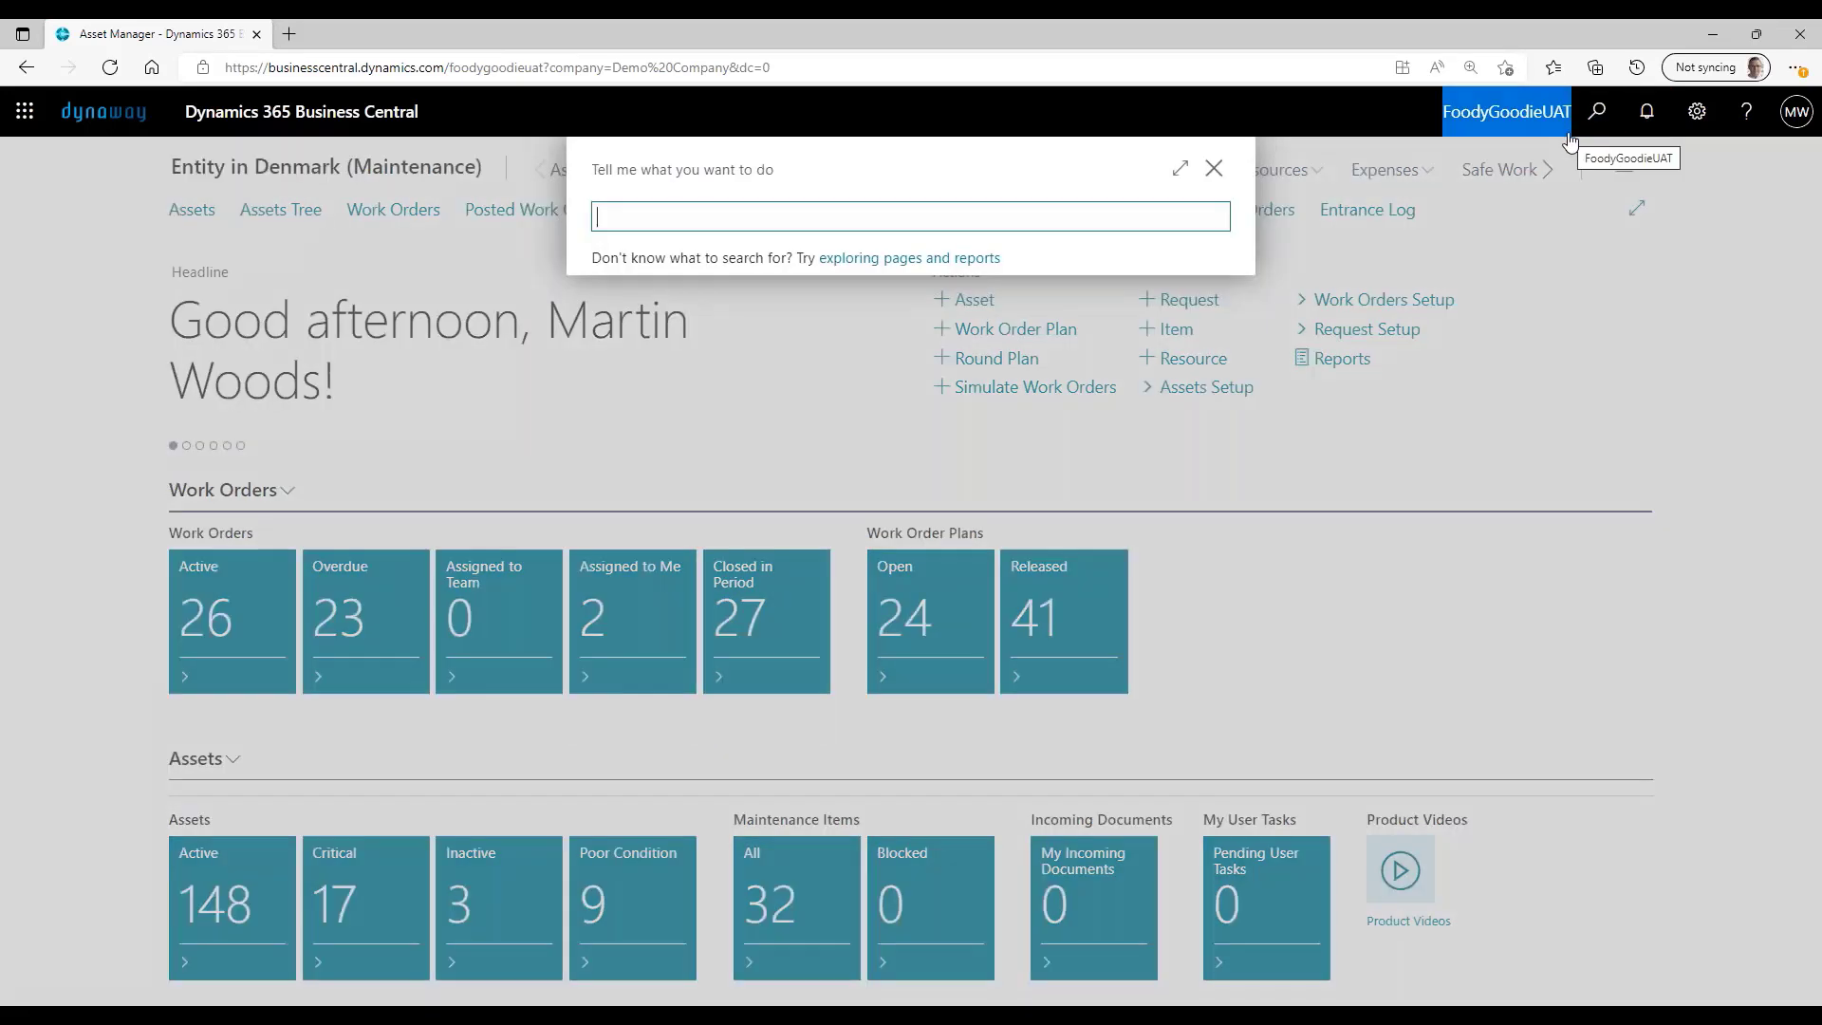
text(jobs)
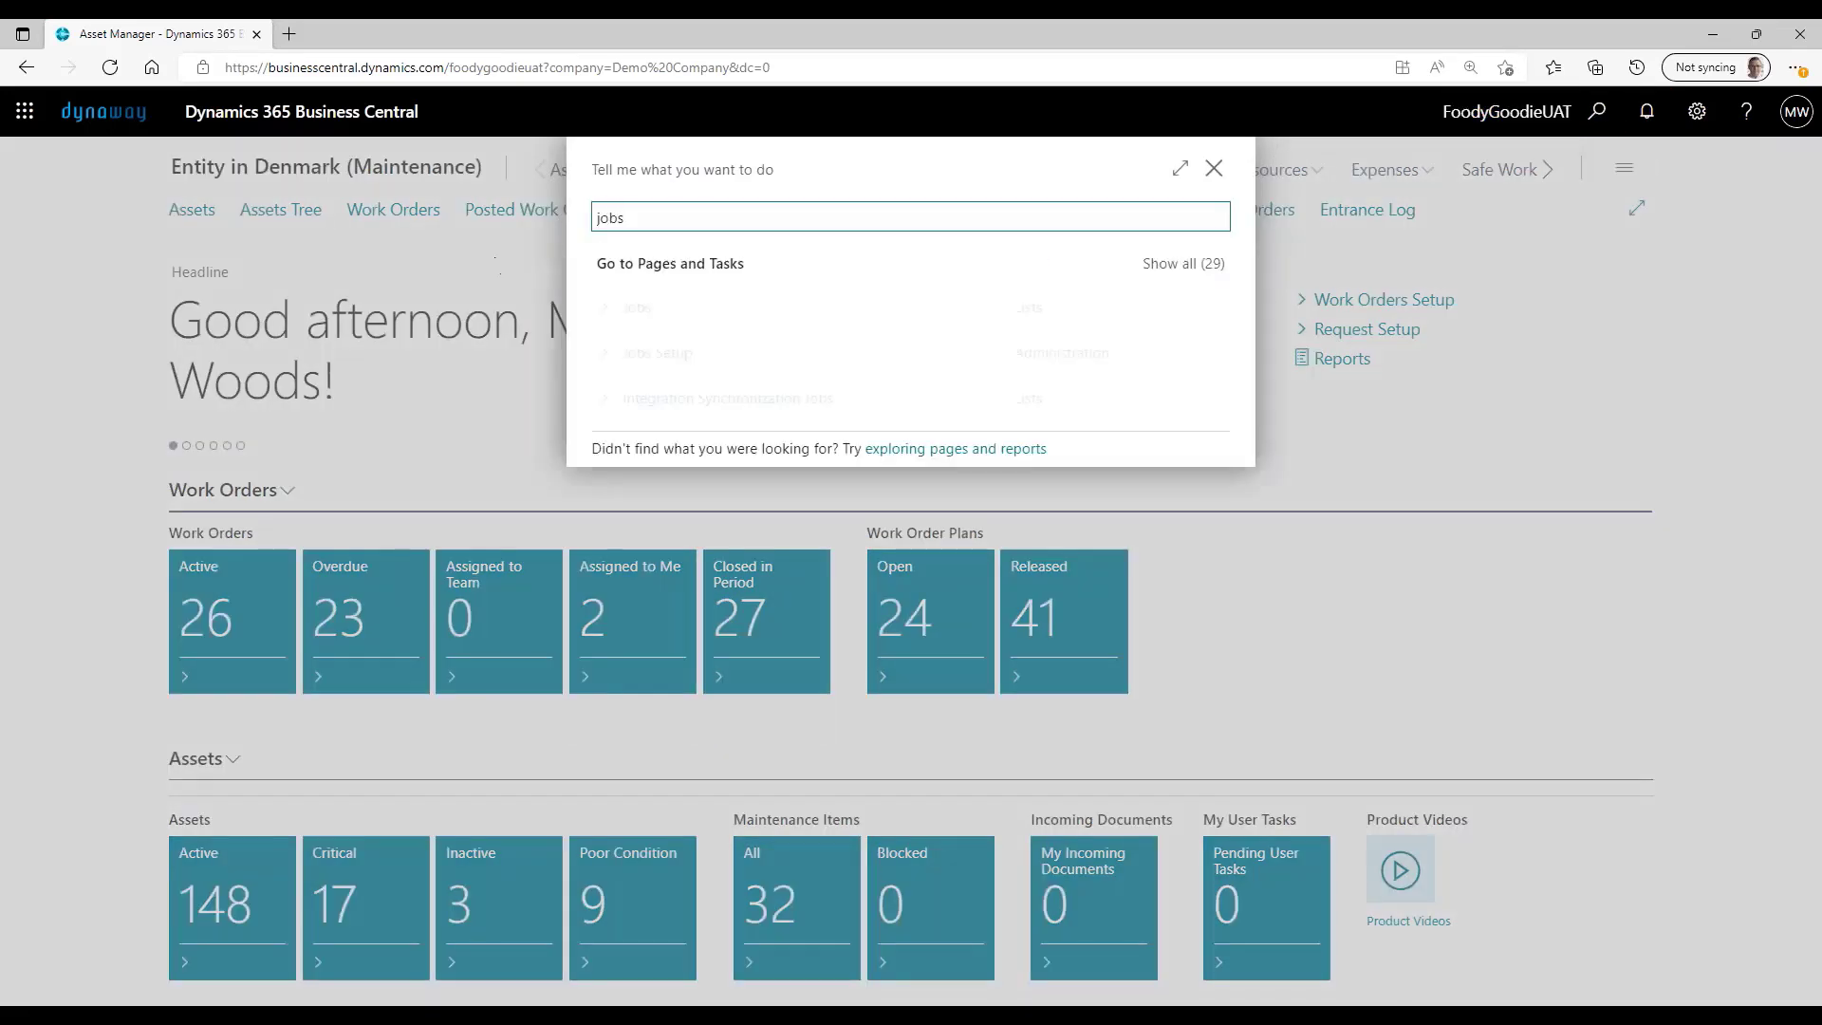
click(661, 323)
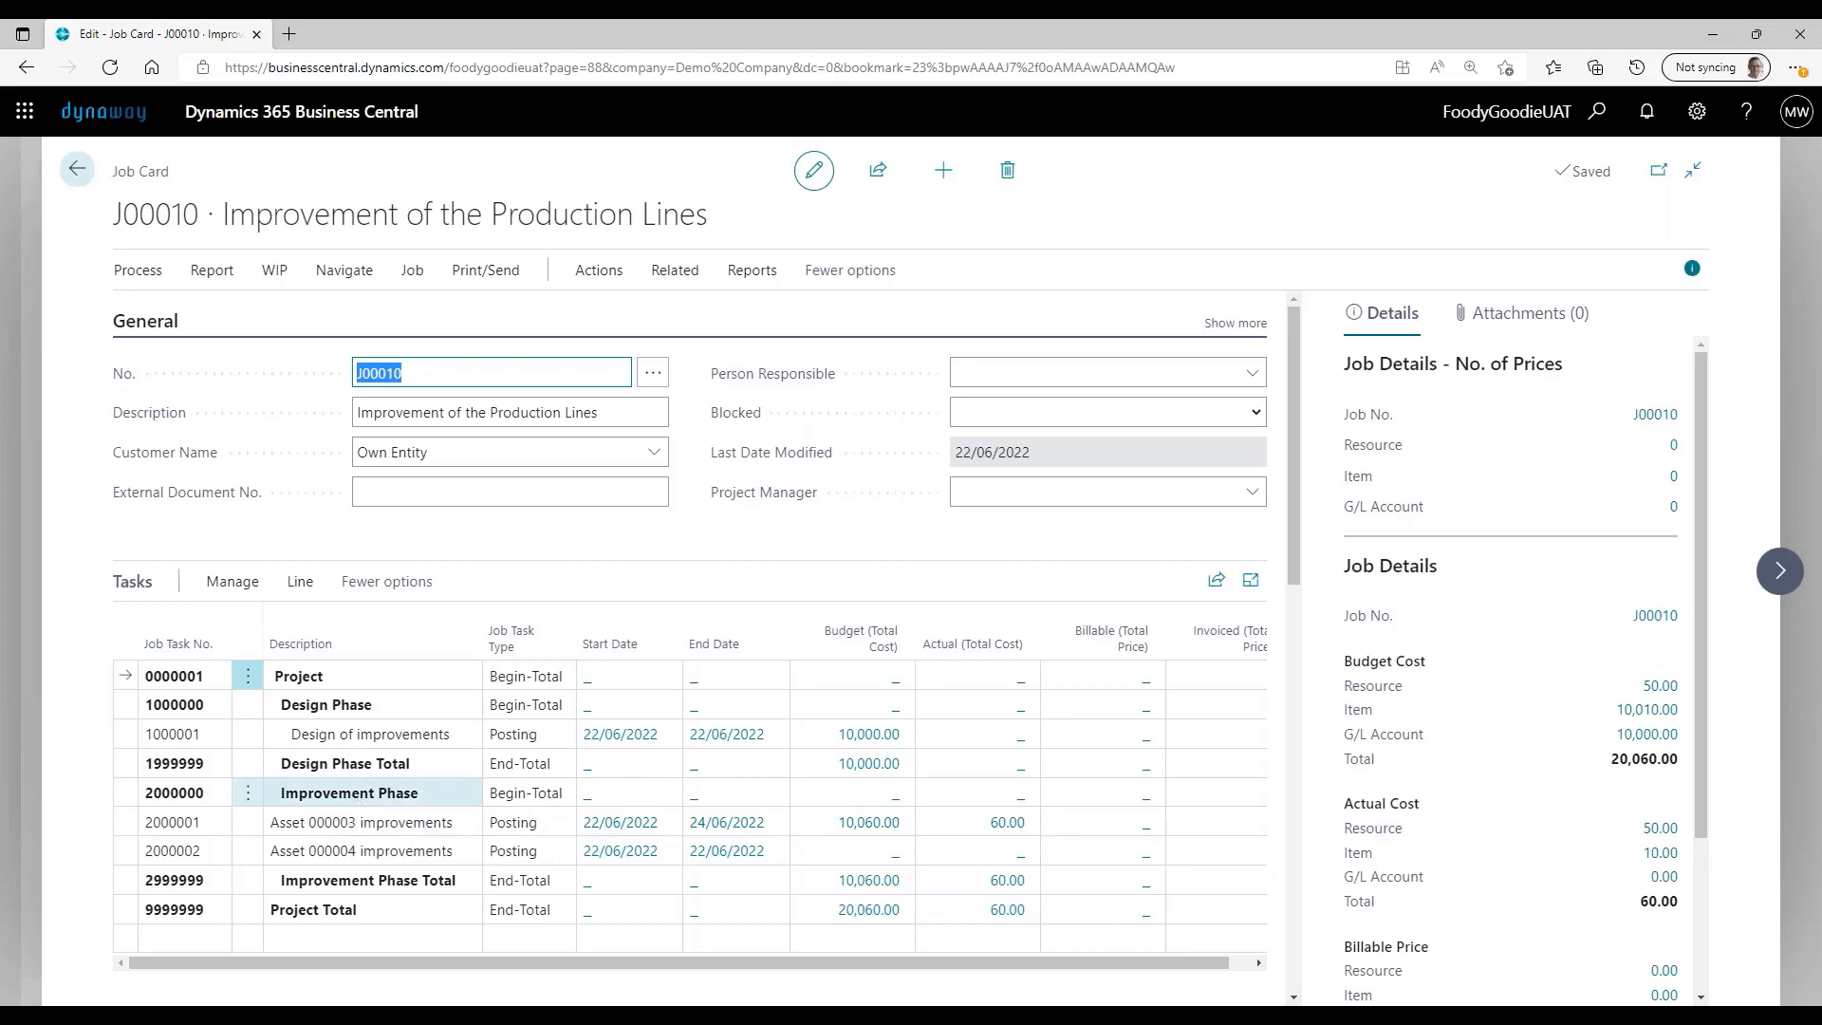
Step: View the job planning lines behind the budget total cost of task 2000001, Asset 000003 improvements, and return to the job card
click(914, 822)
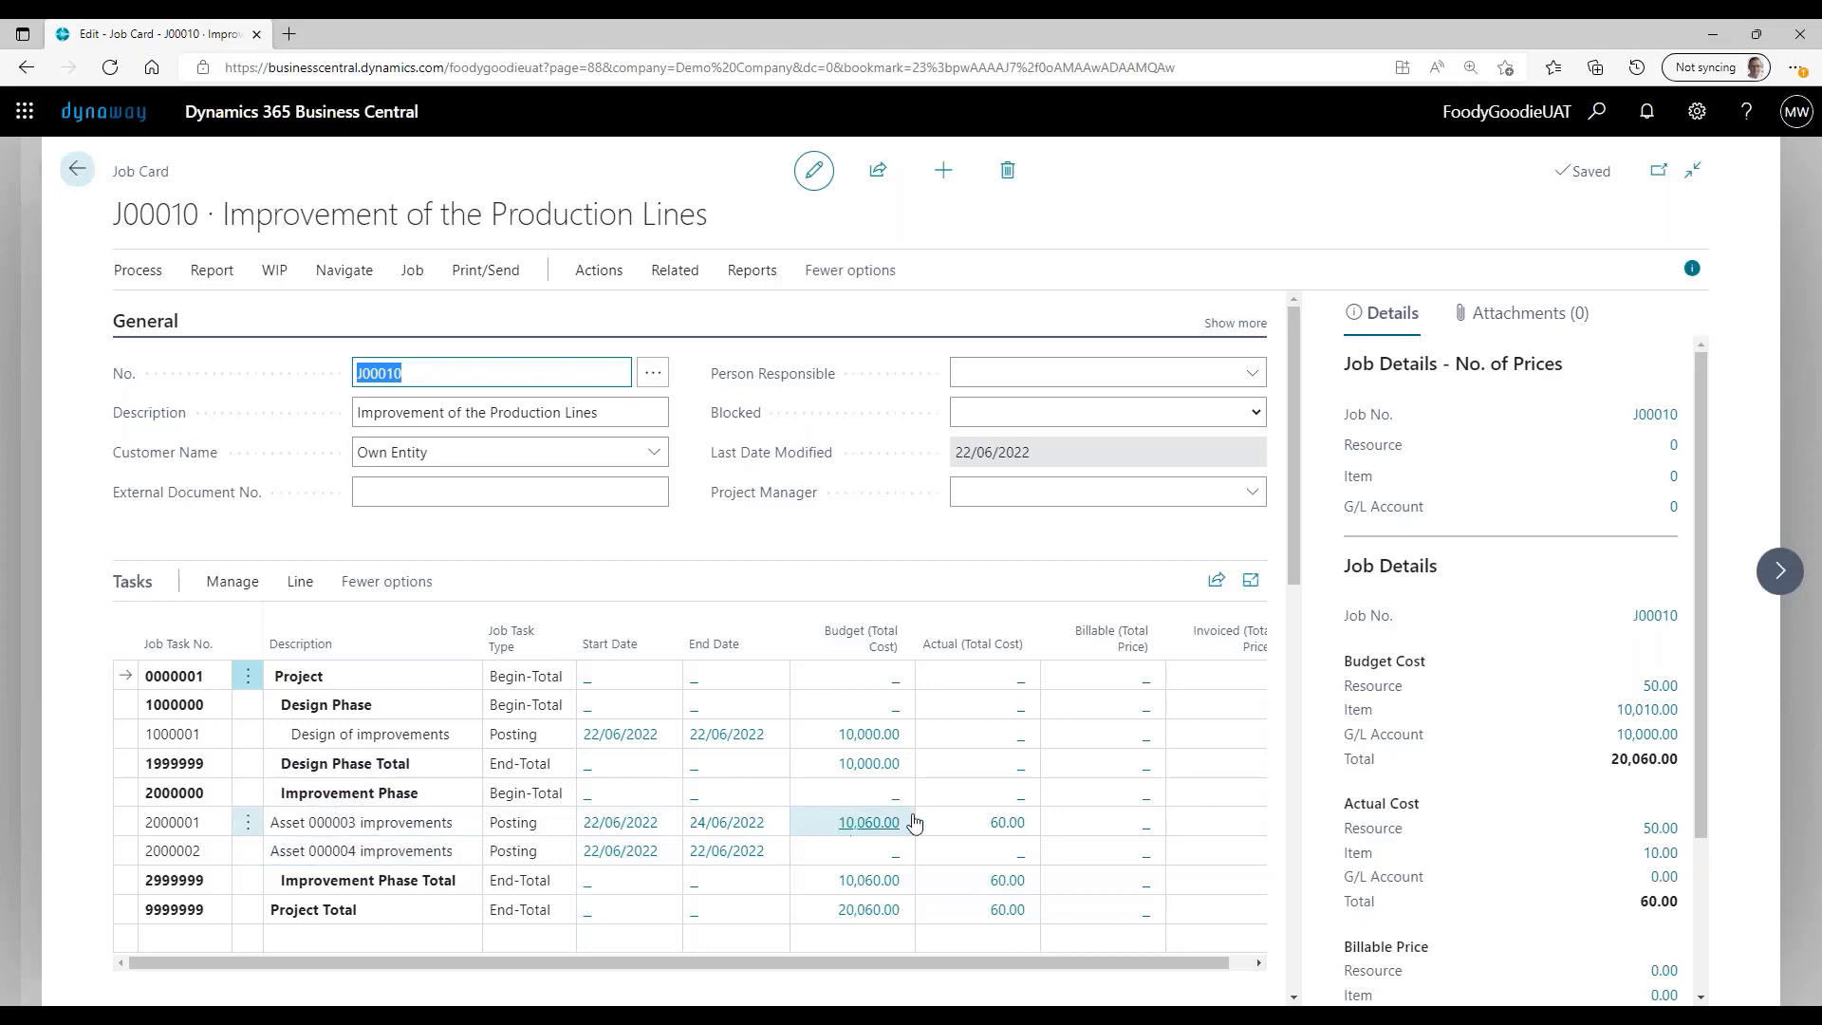
click(862, 827)
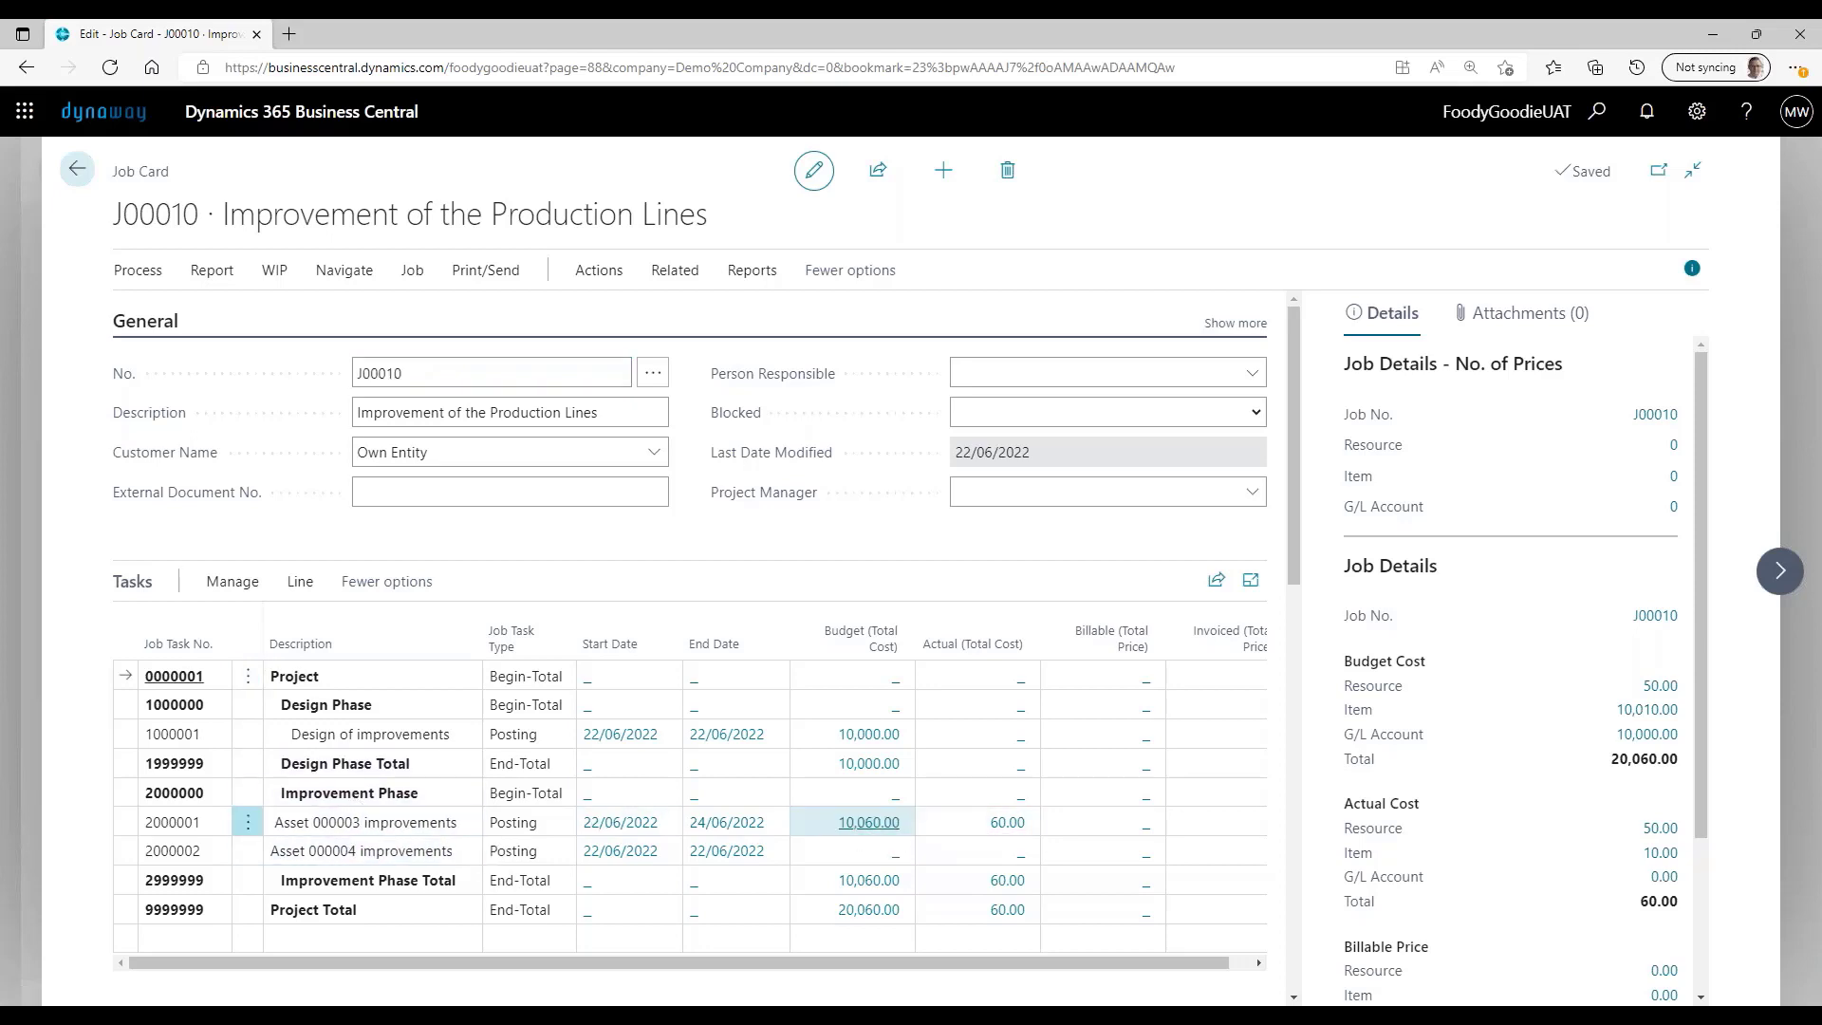
click(845, 831)
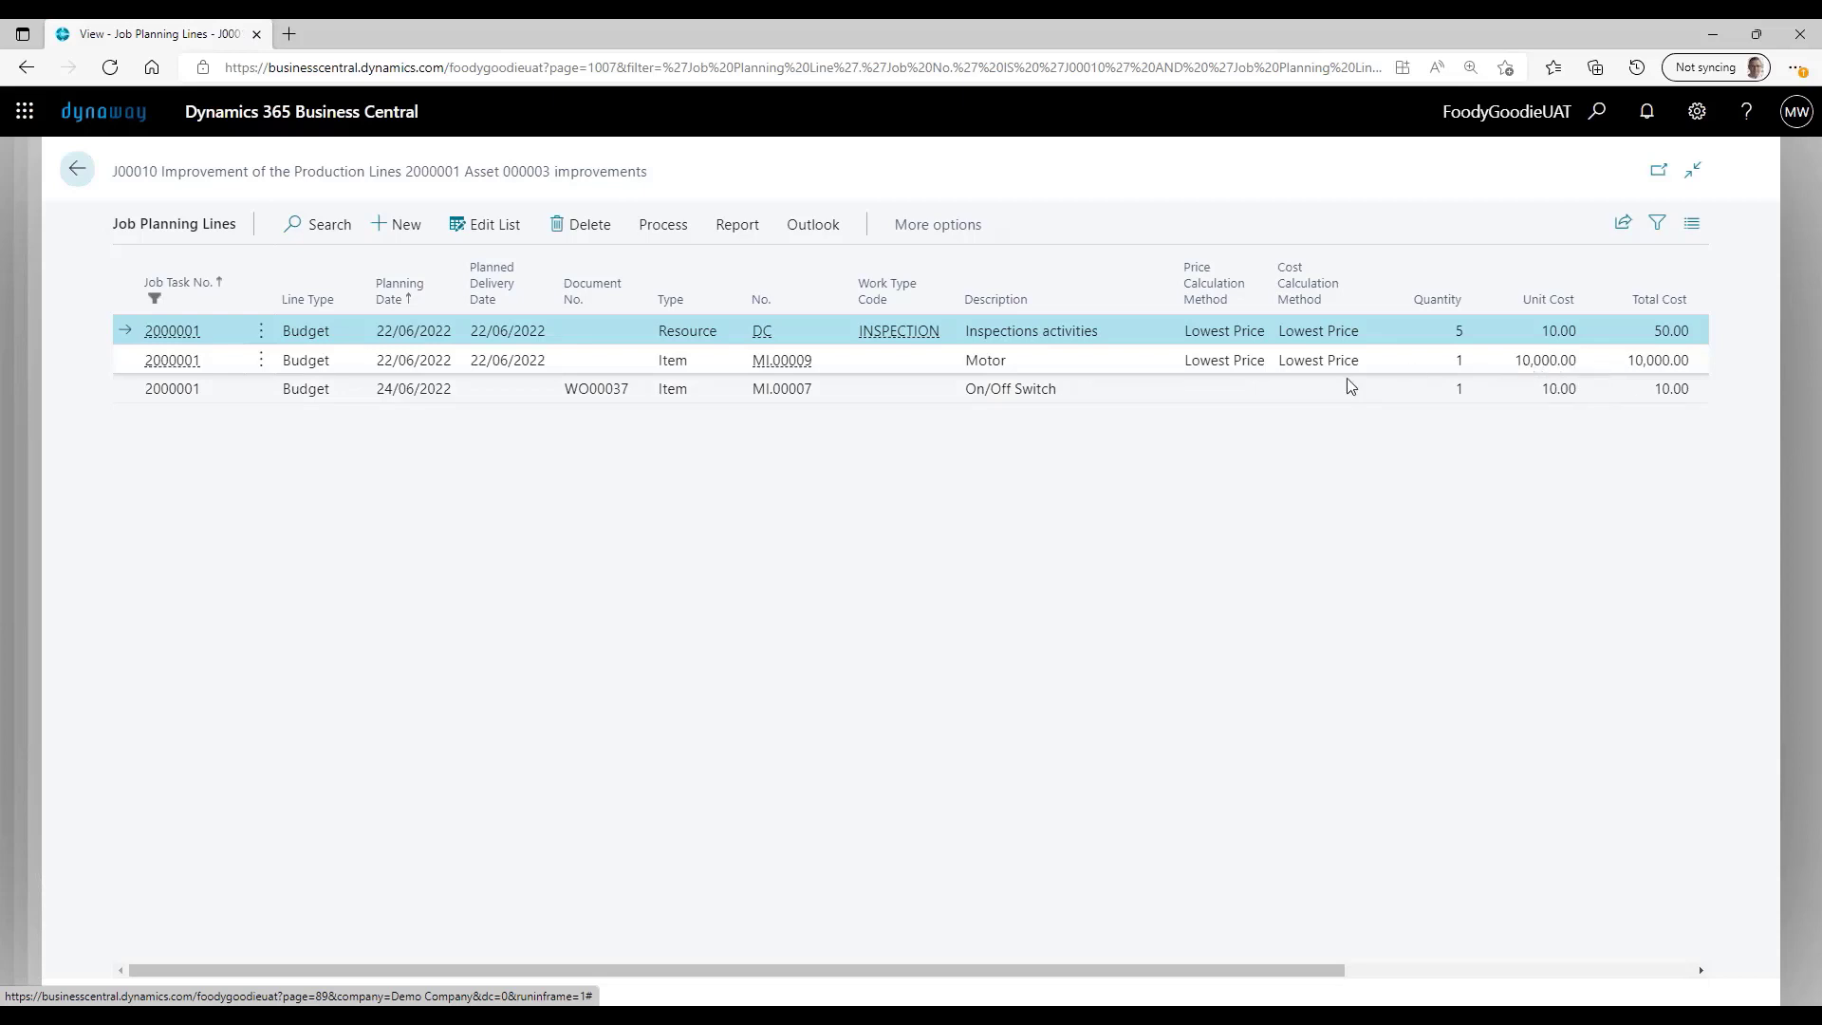
click(75, 183)
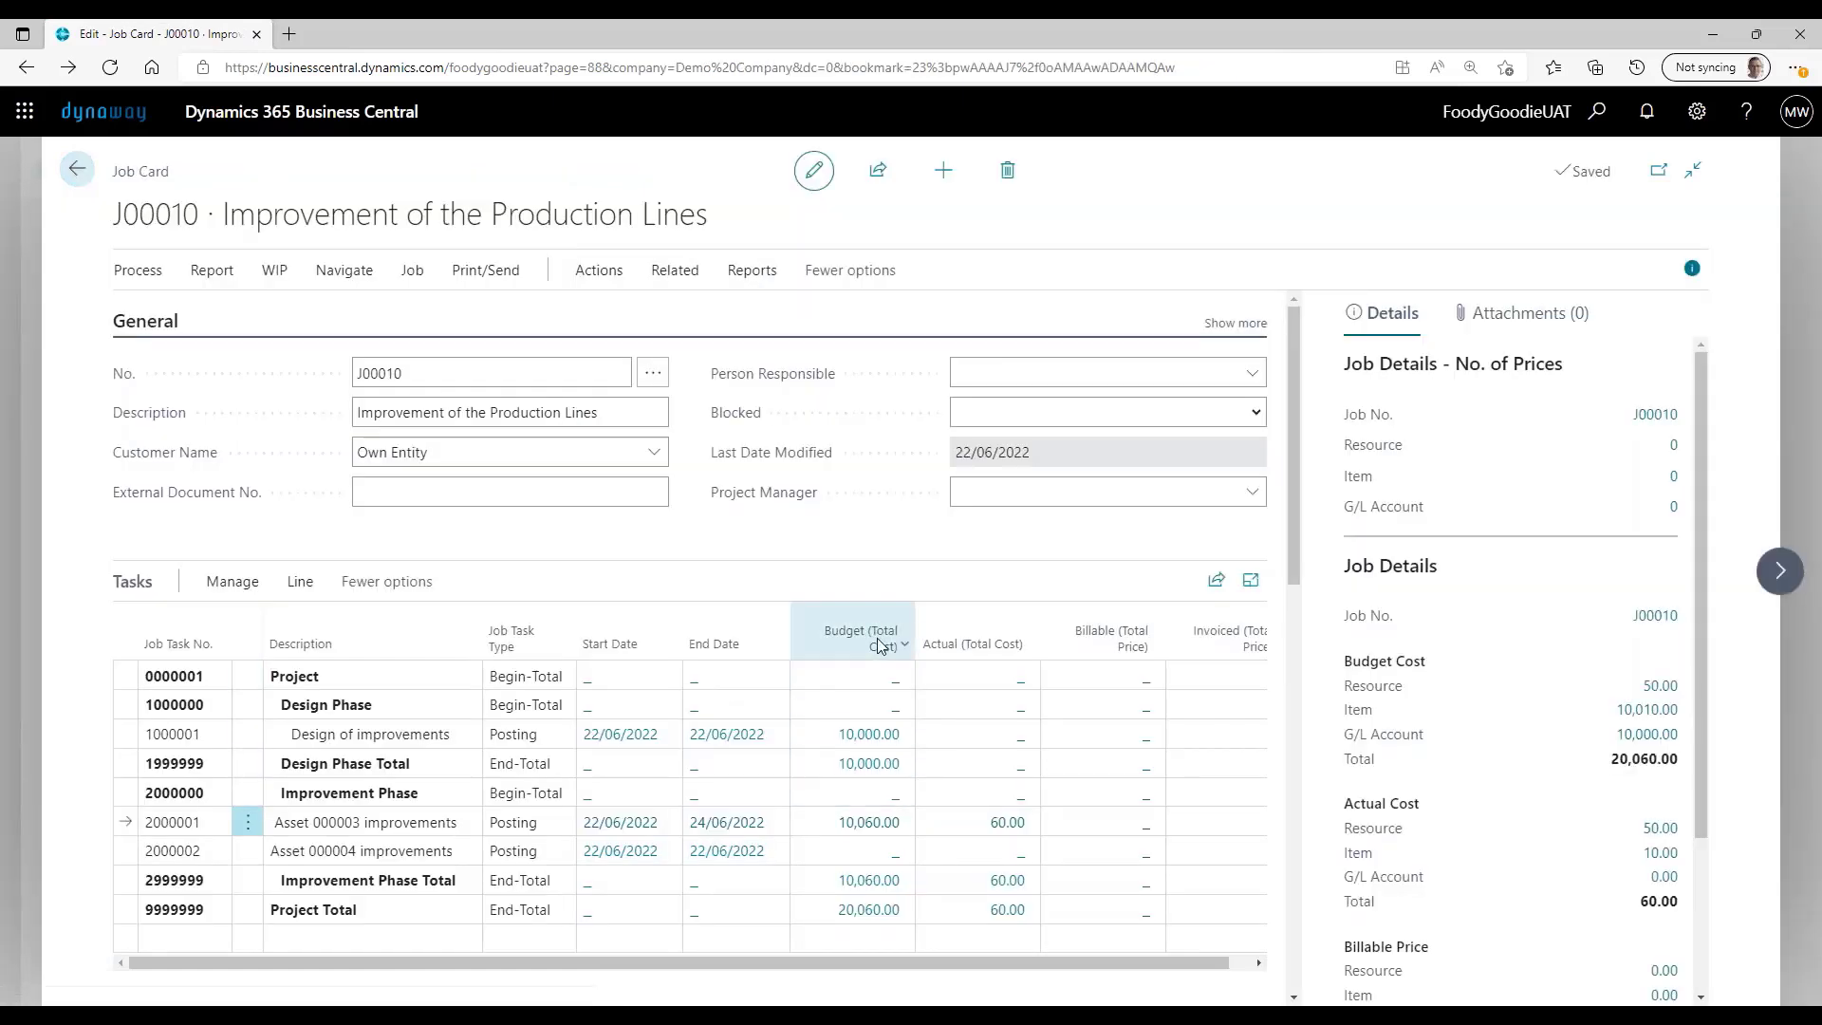
mouse_move(875, 640)
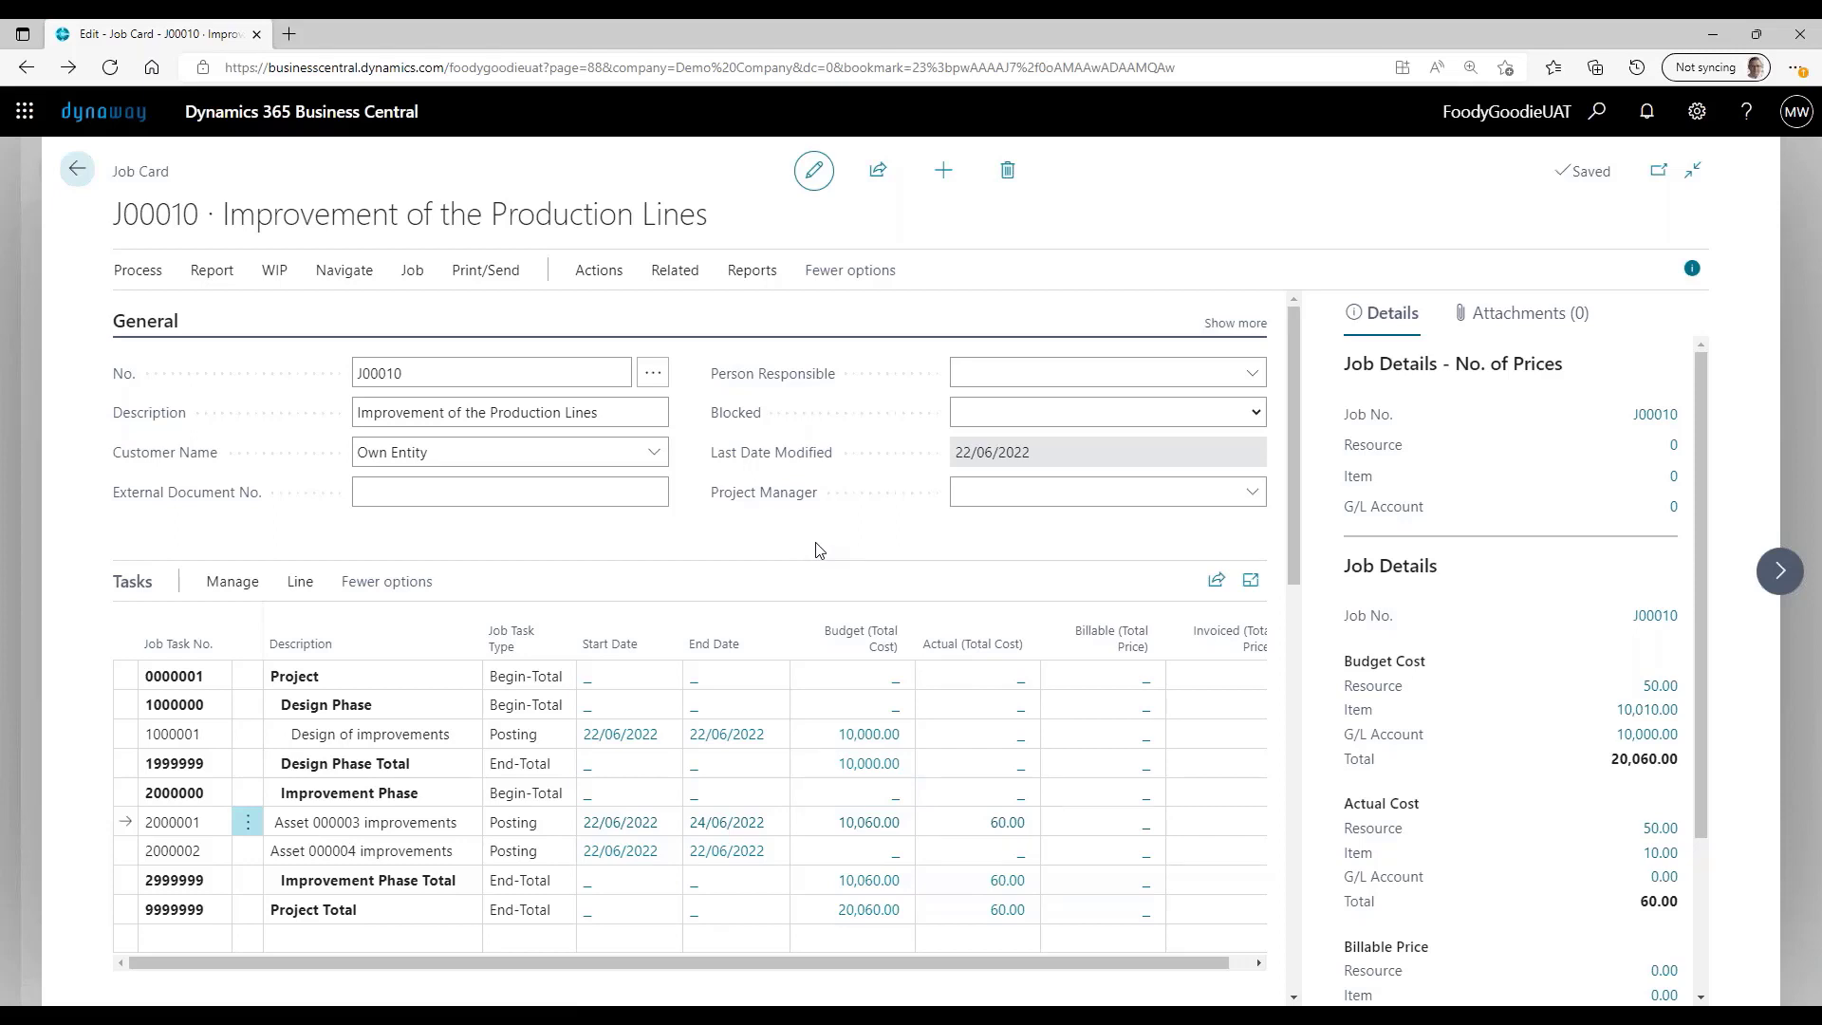
Step: Leave the job card and open work order plan WOP00049 from the Work Order Plans list
click(74, 174)
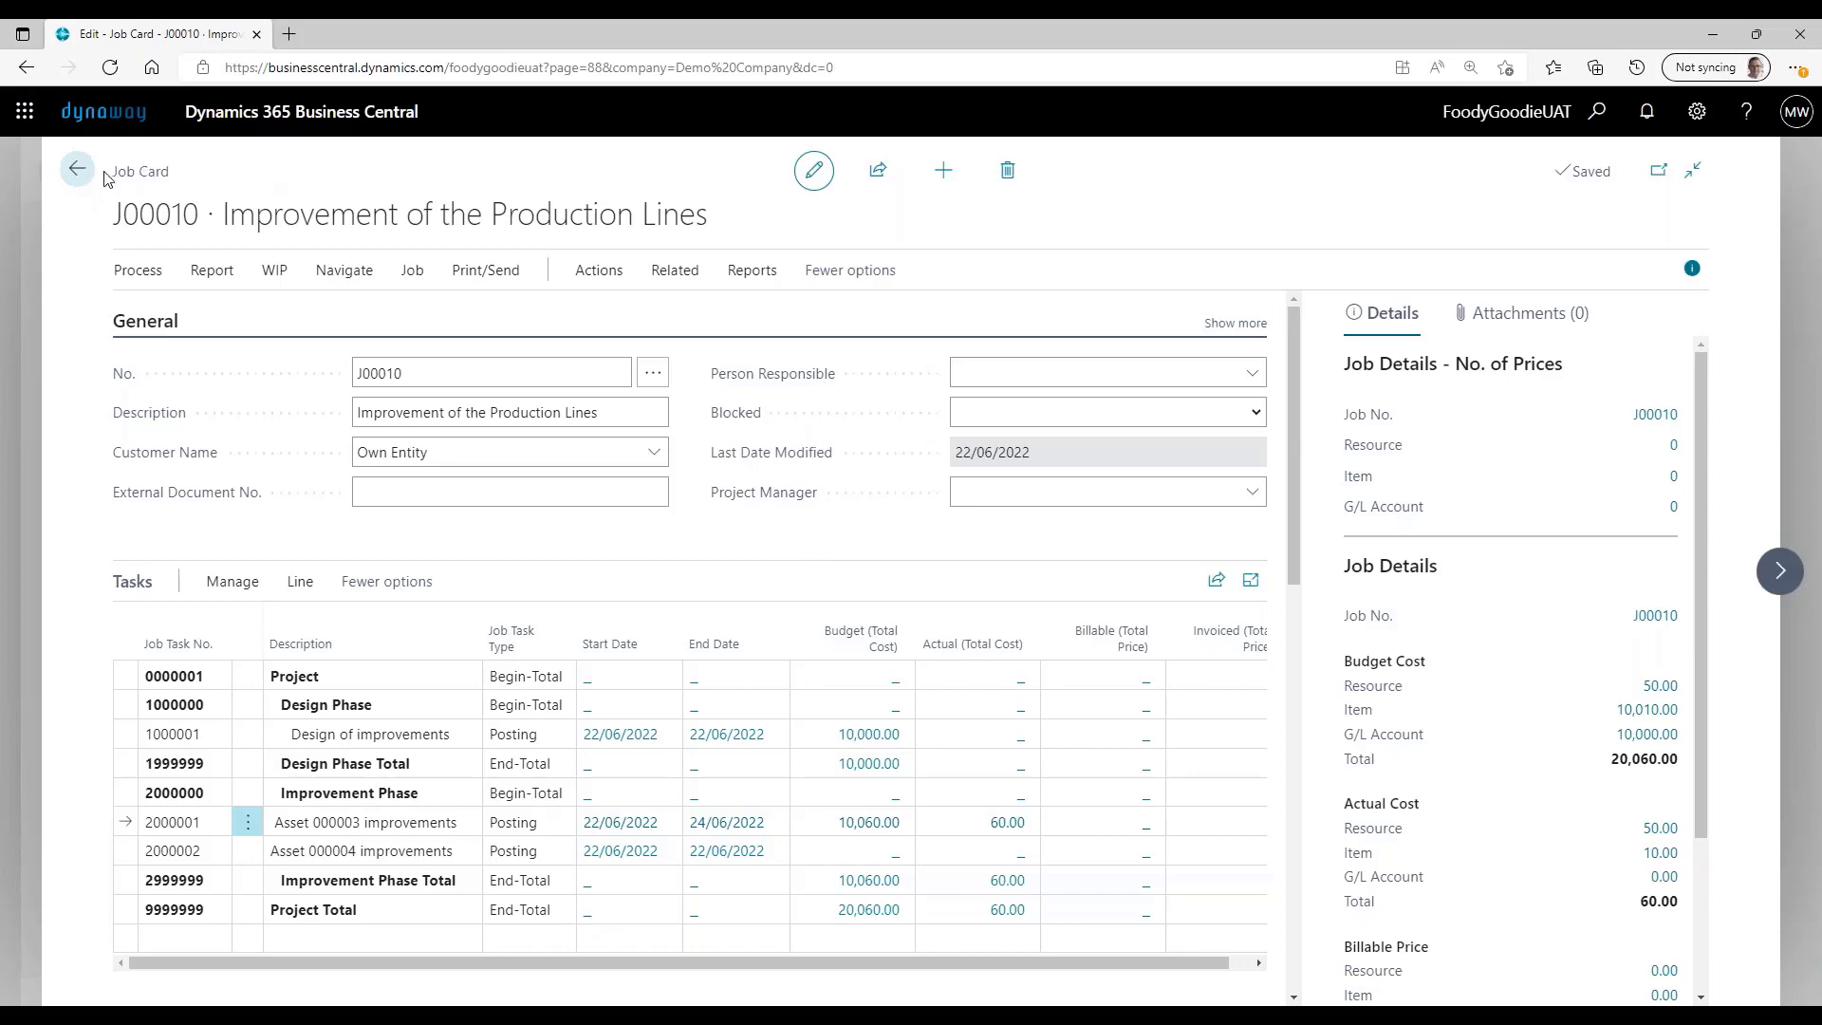
click(72, 179)
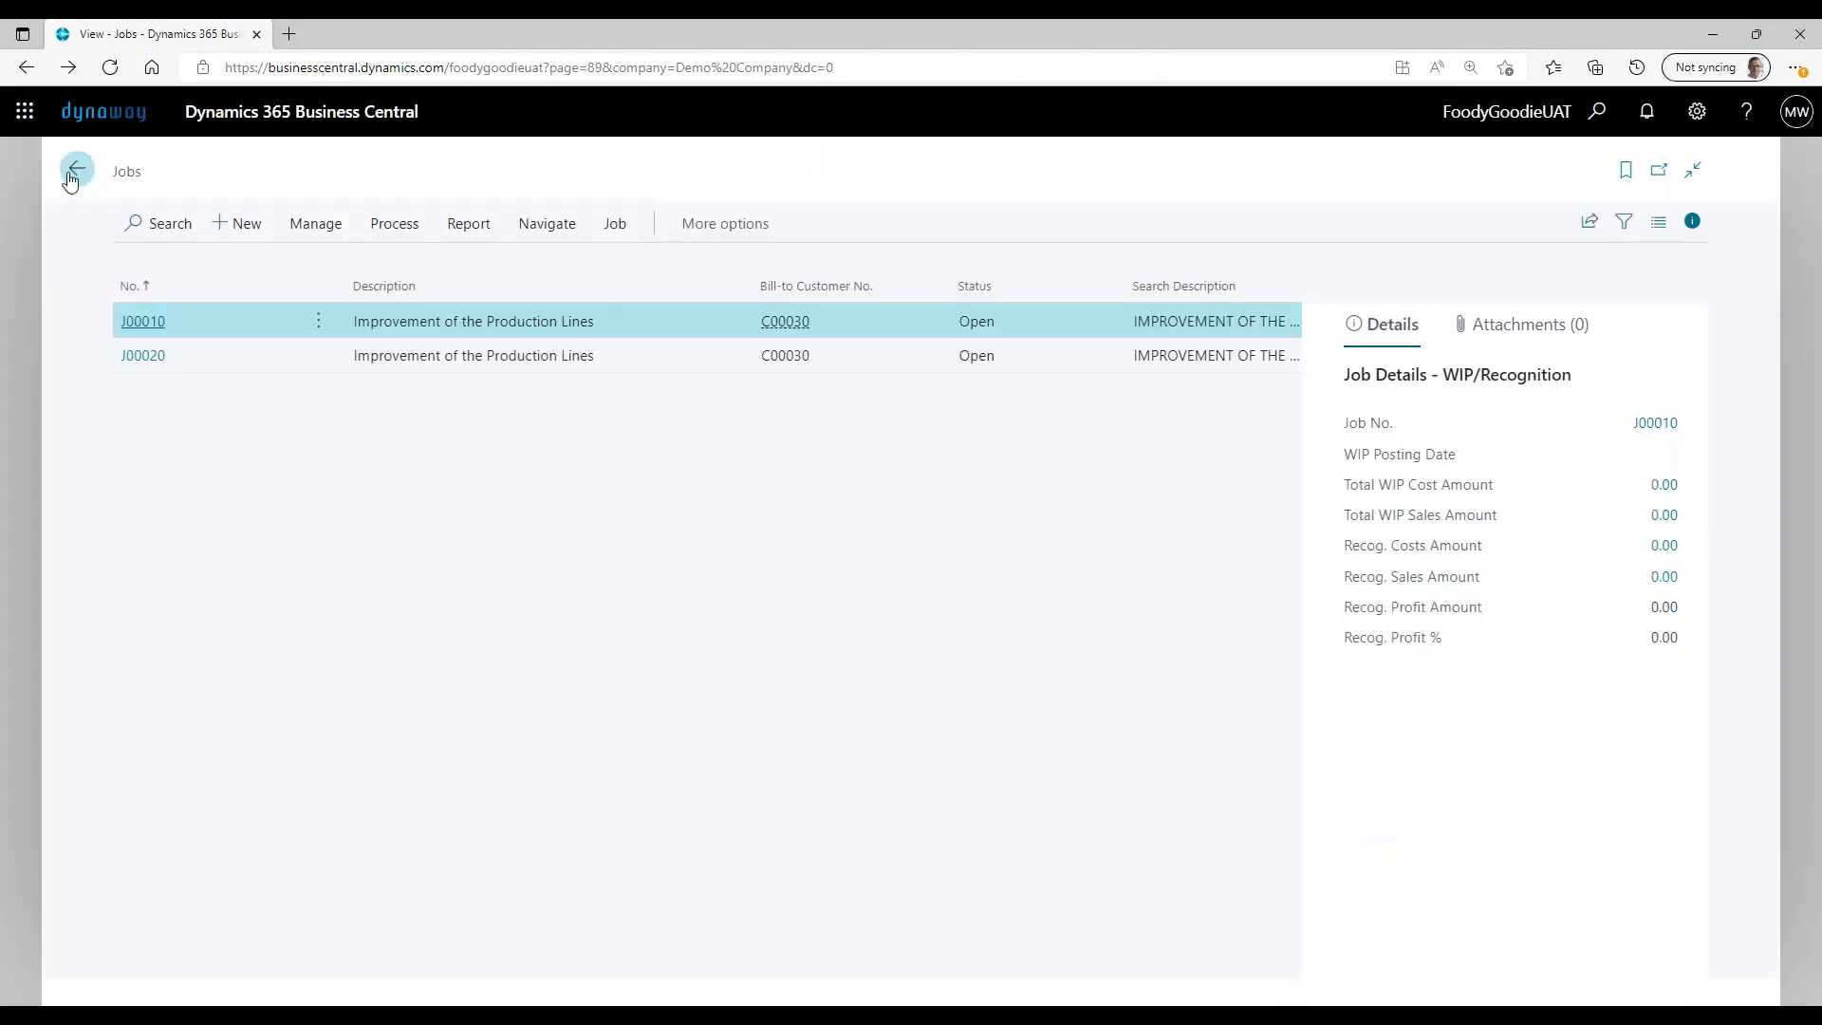
click(72, 180)
click(688, 171)
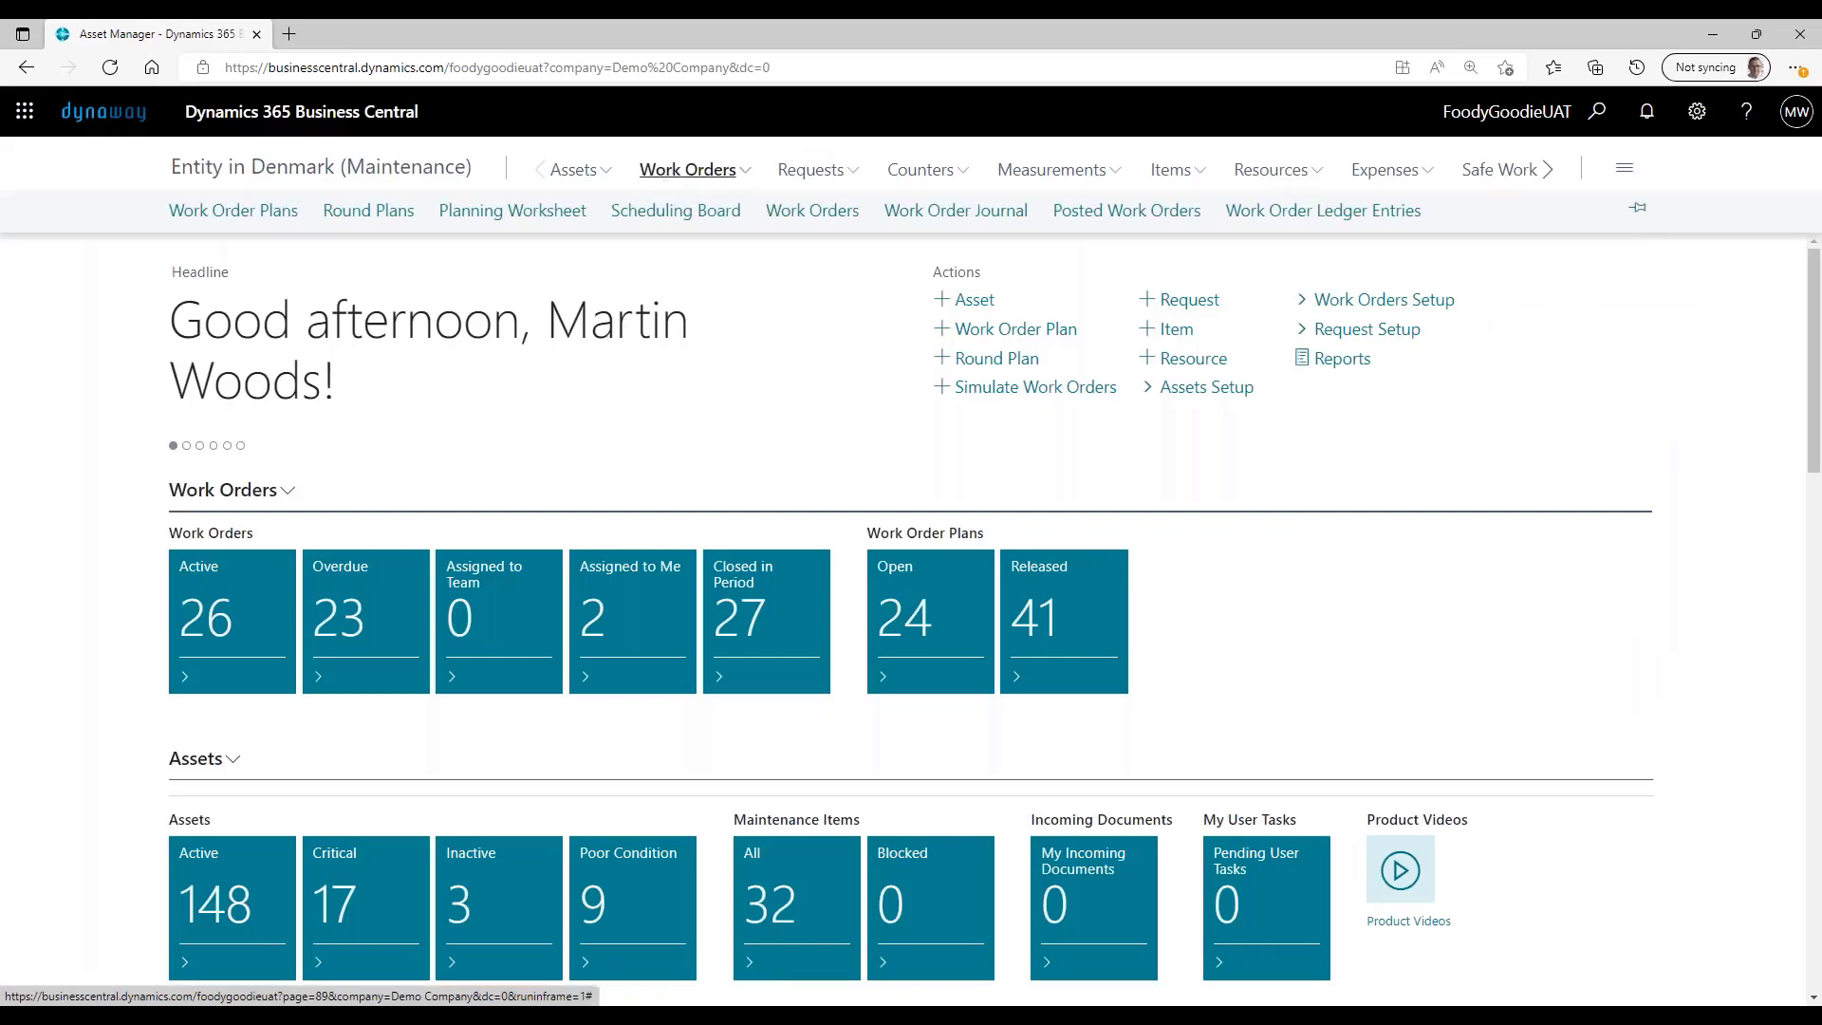
click(285, 212)
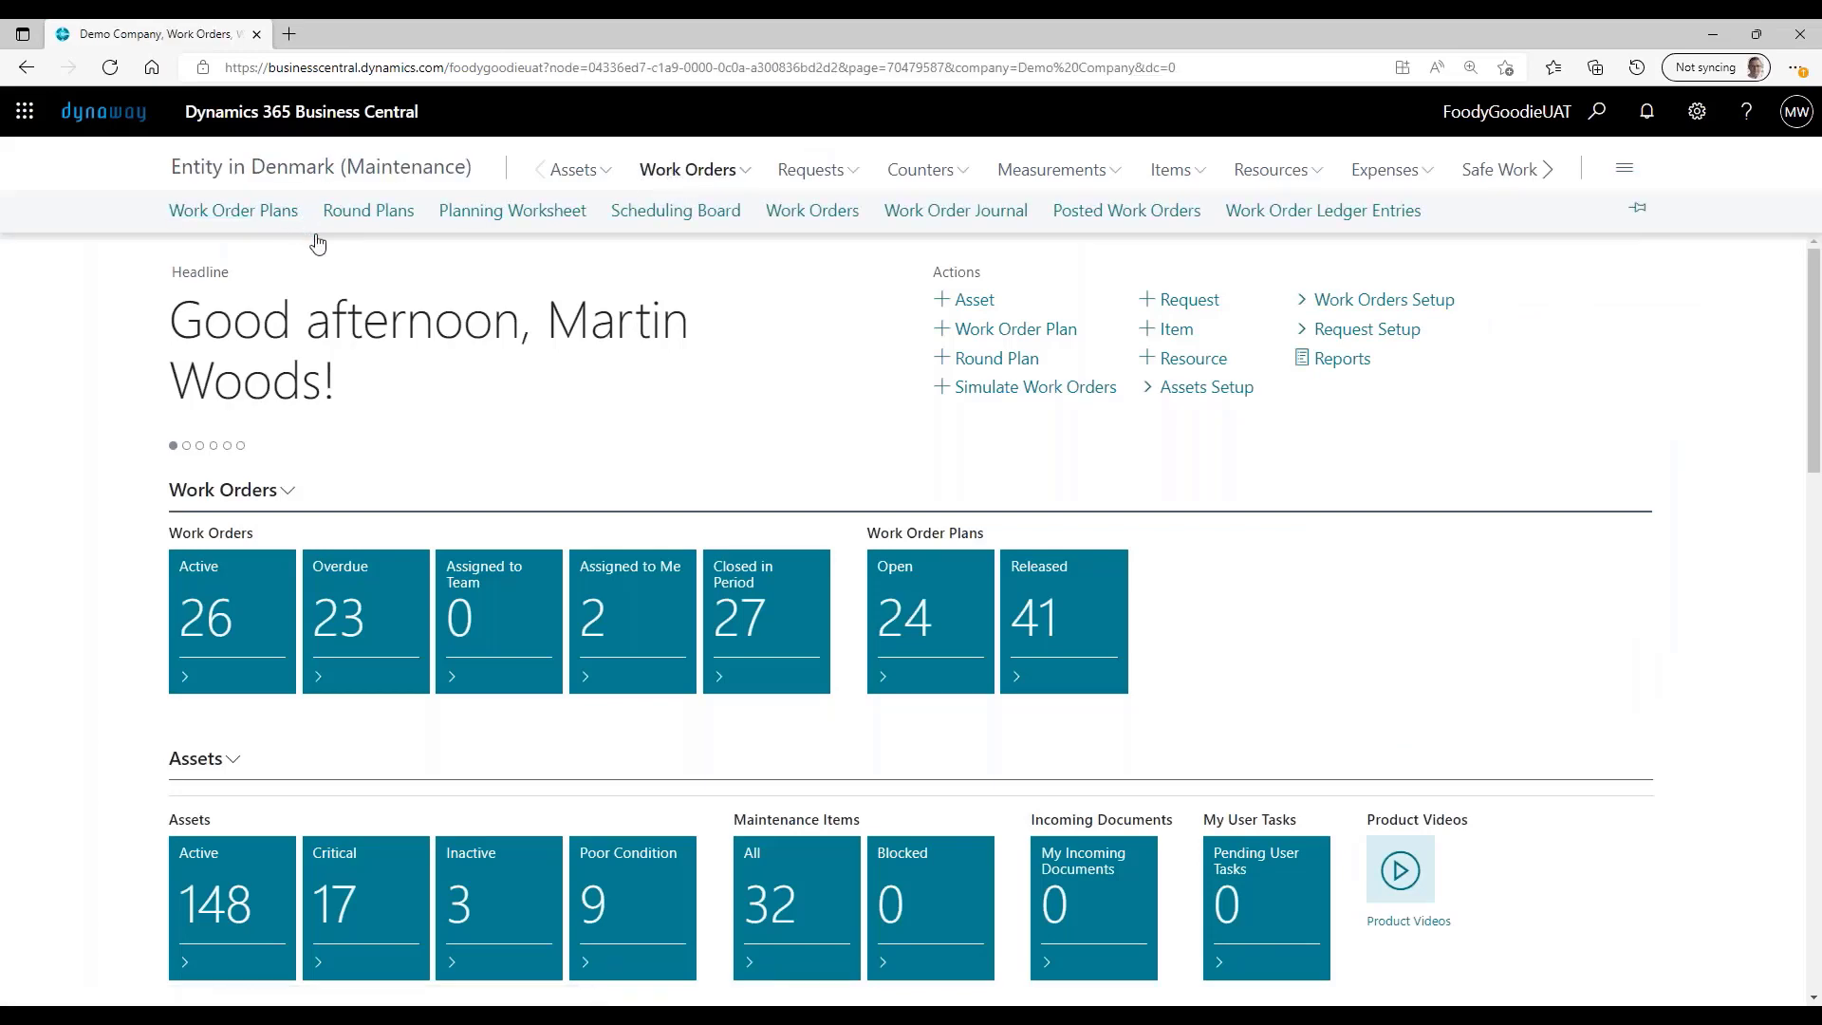
scroll(325, 784, down, 5)
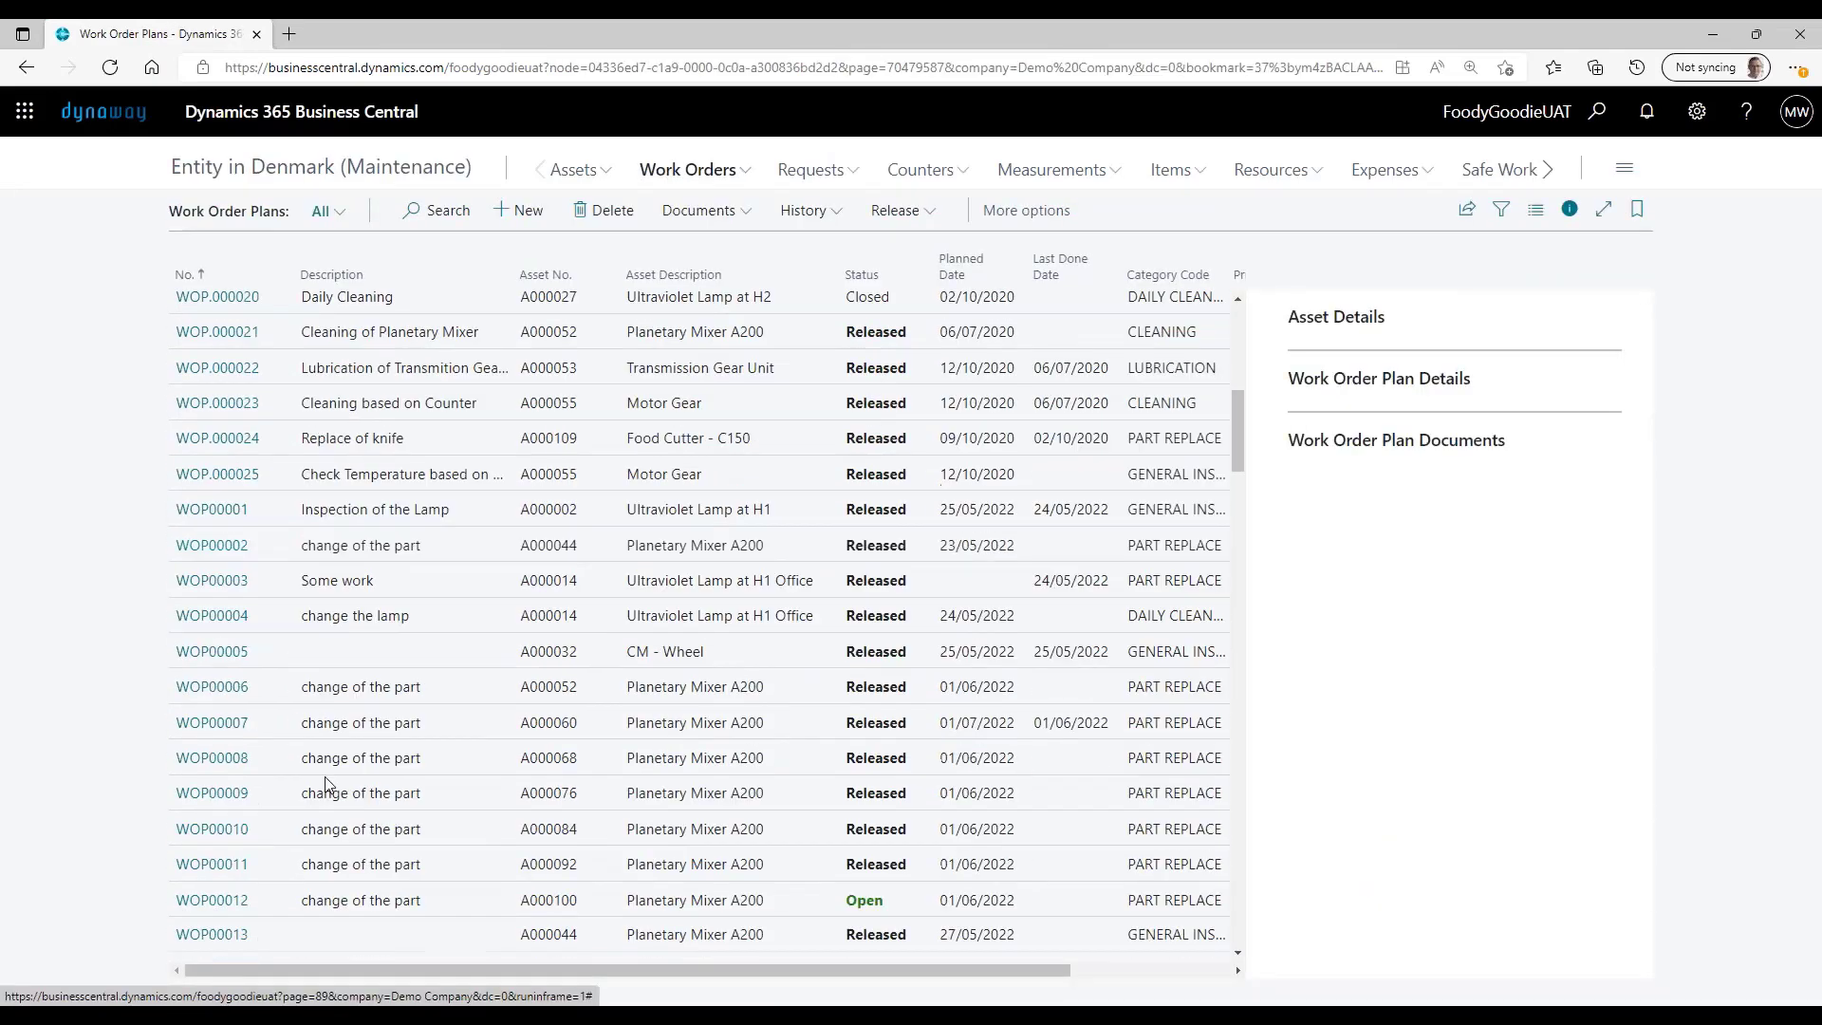
scroll(326, 784, down, 10)
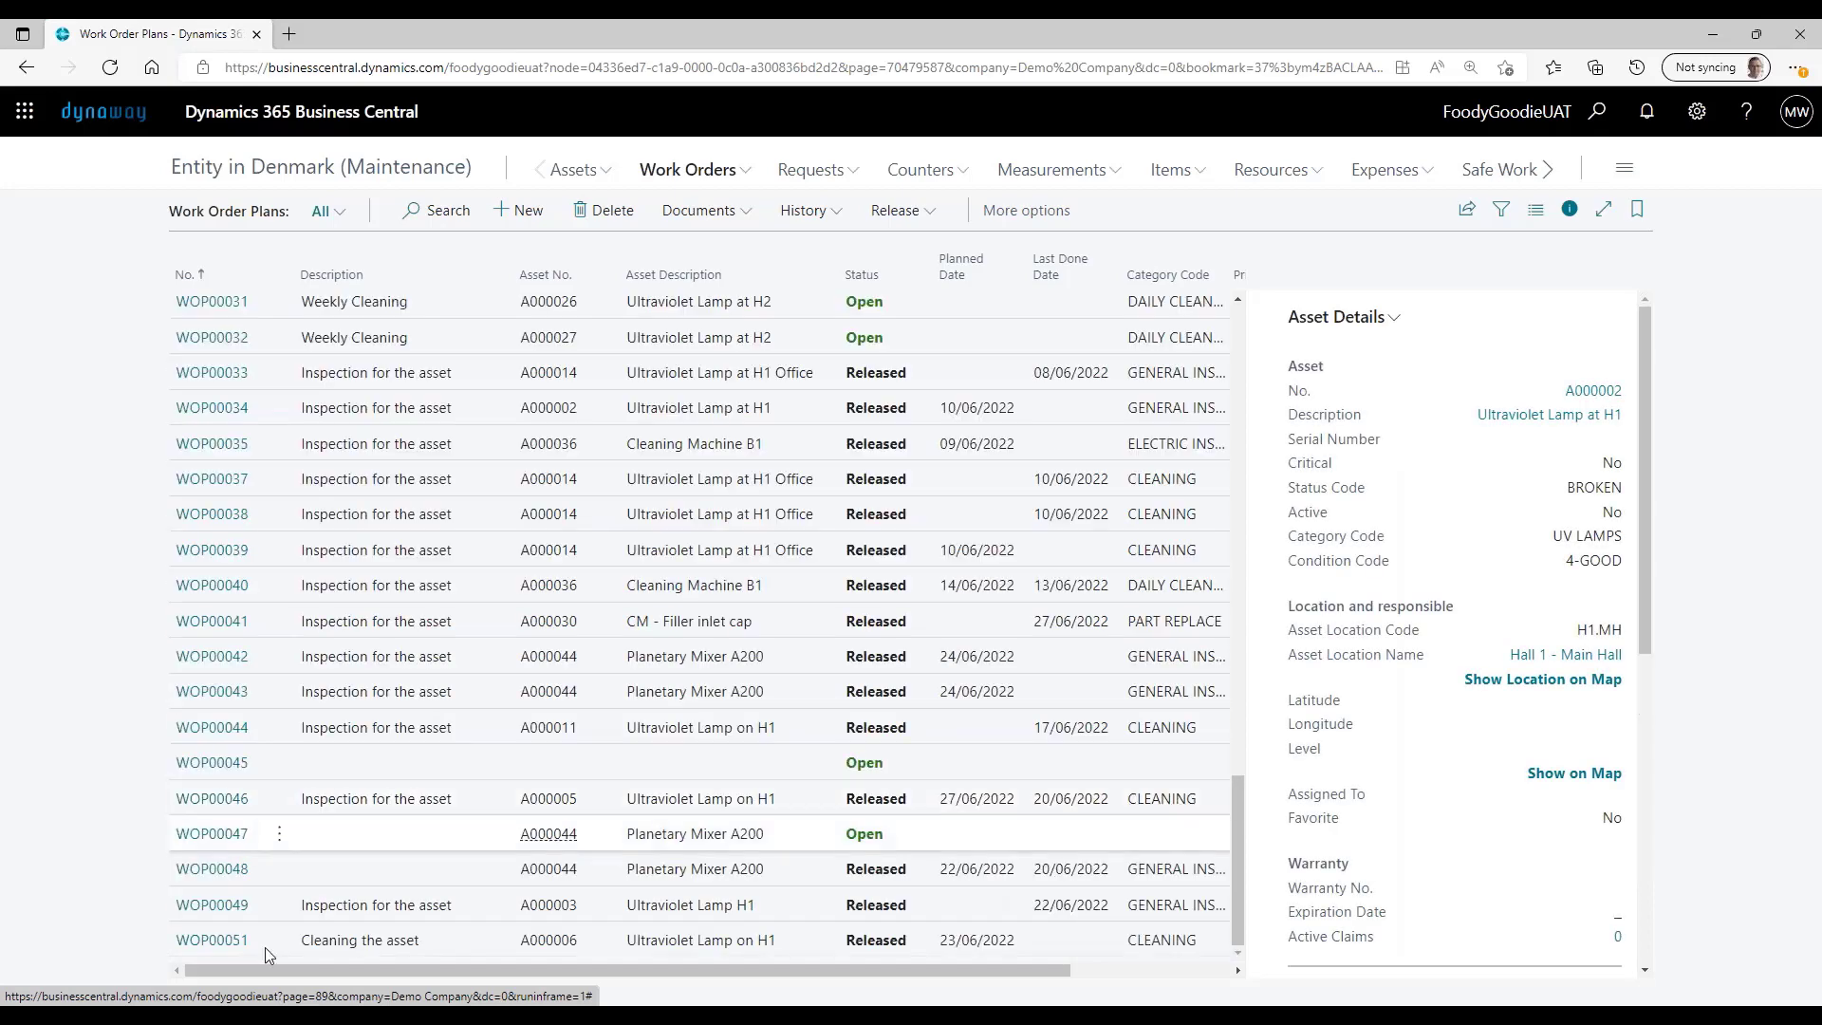
click(212, 914)
click(209, 909)
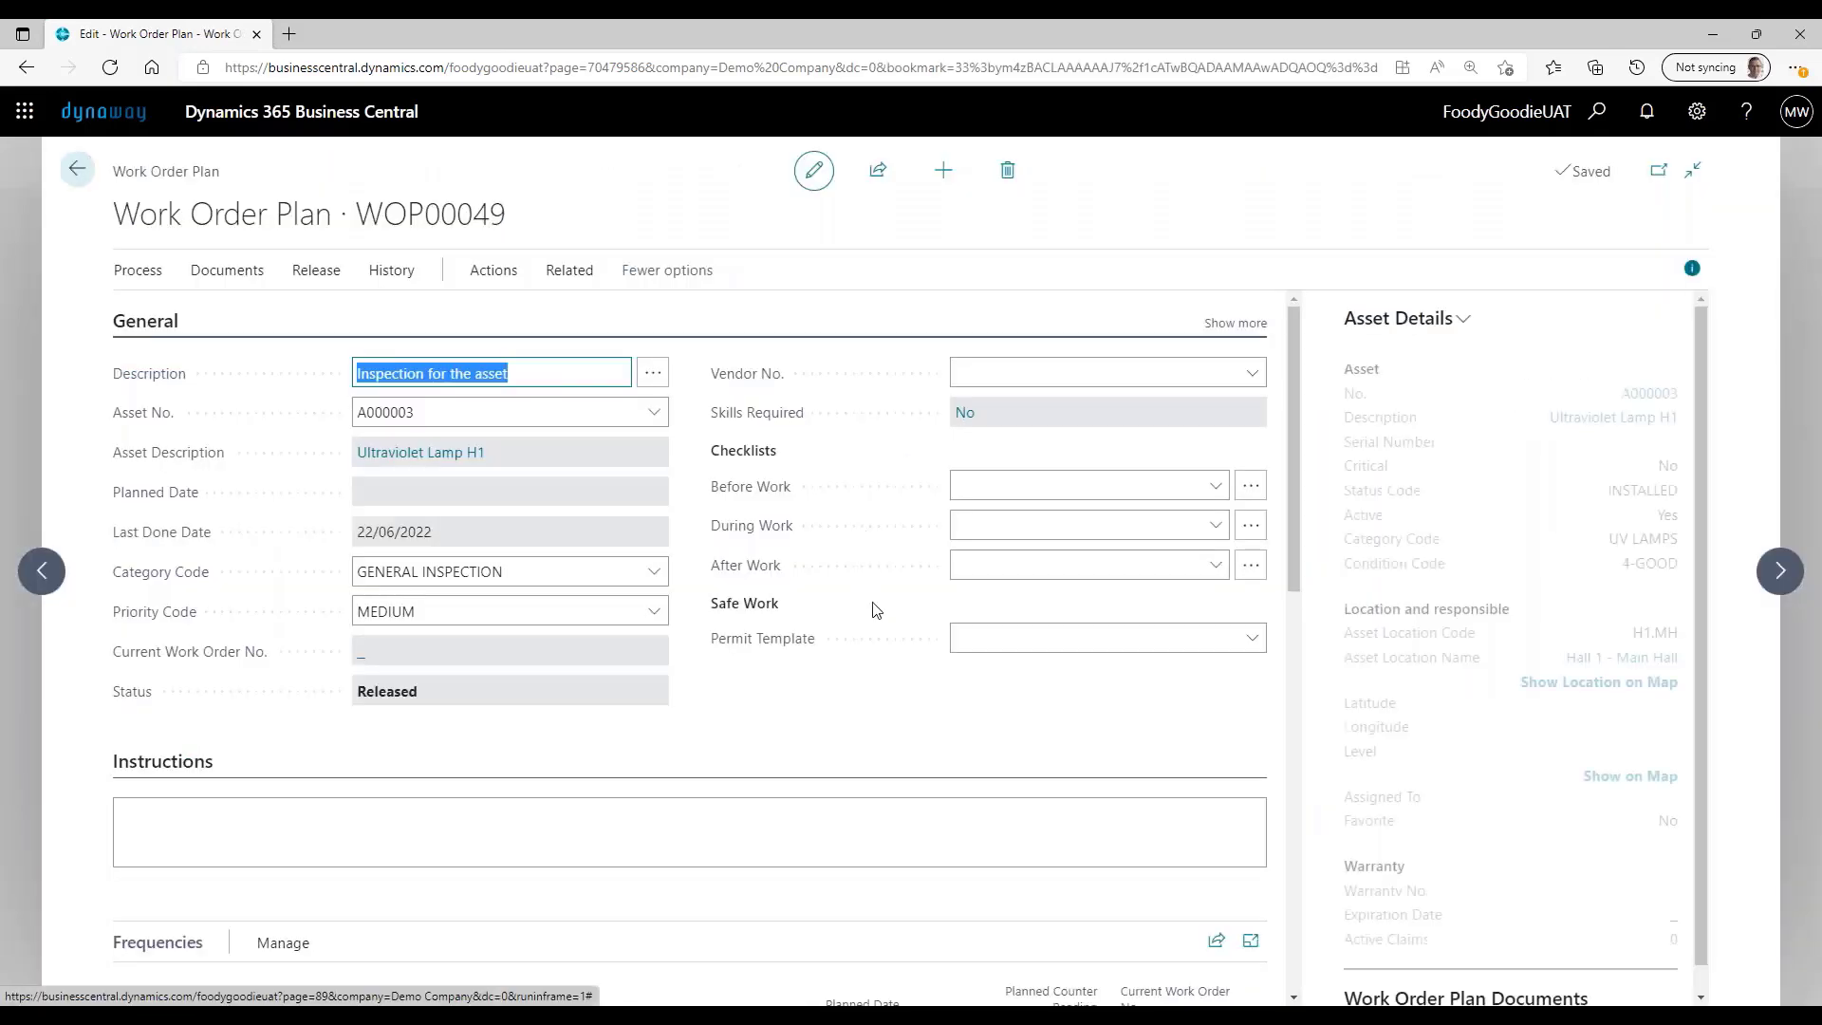
Step: Examine the plan's Job No. under Additional Parameters and the job task, job line type and planning line fields of its resource line
scroll(871, 604, down, 4)
scroll(939, 622, down, 8)
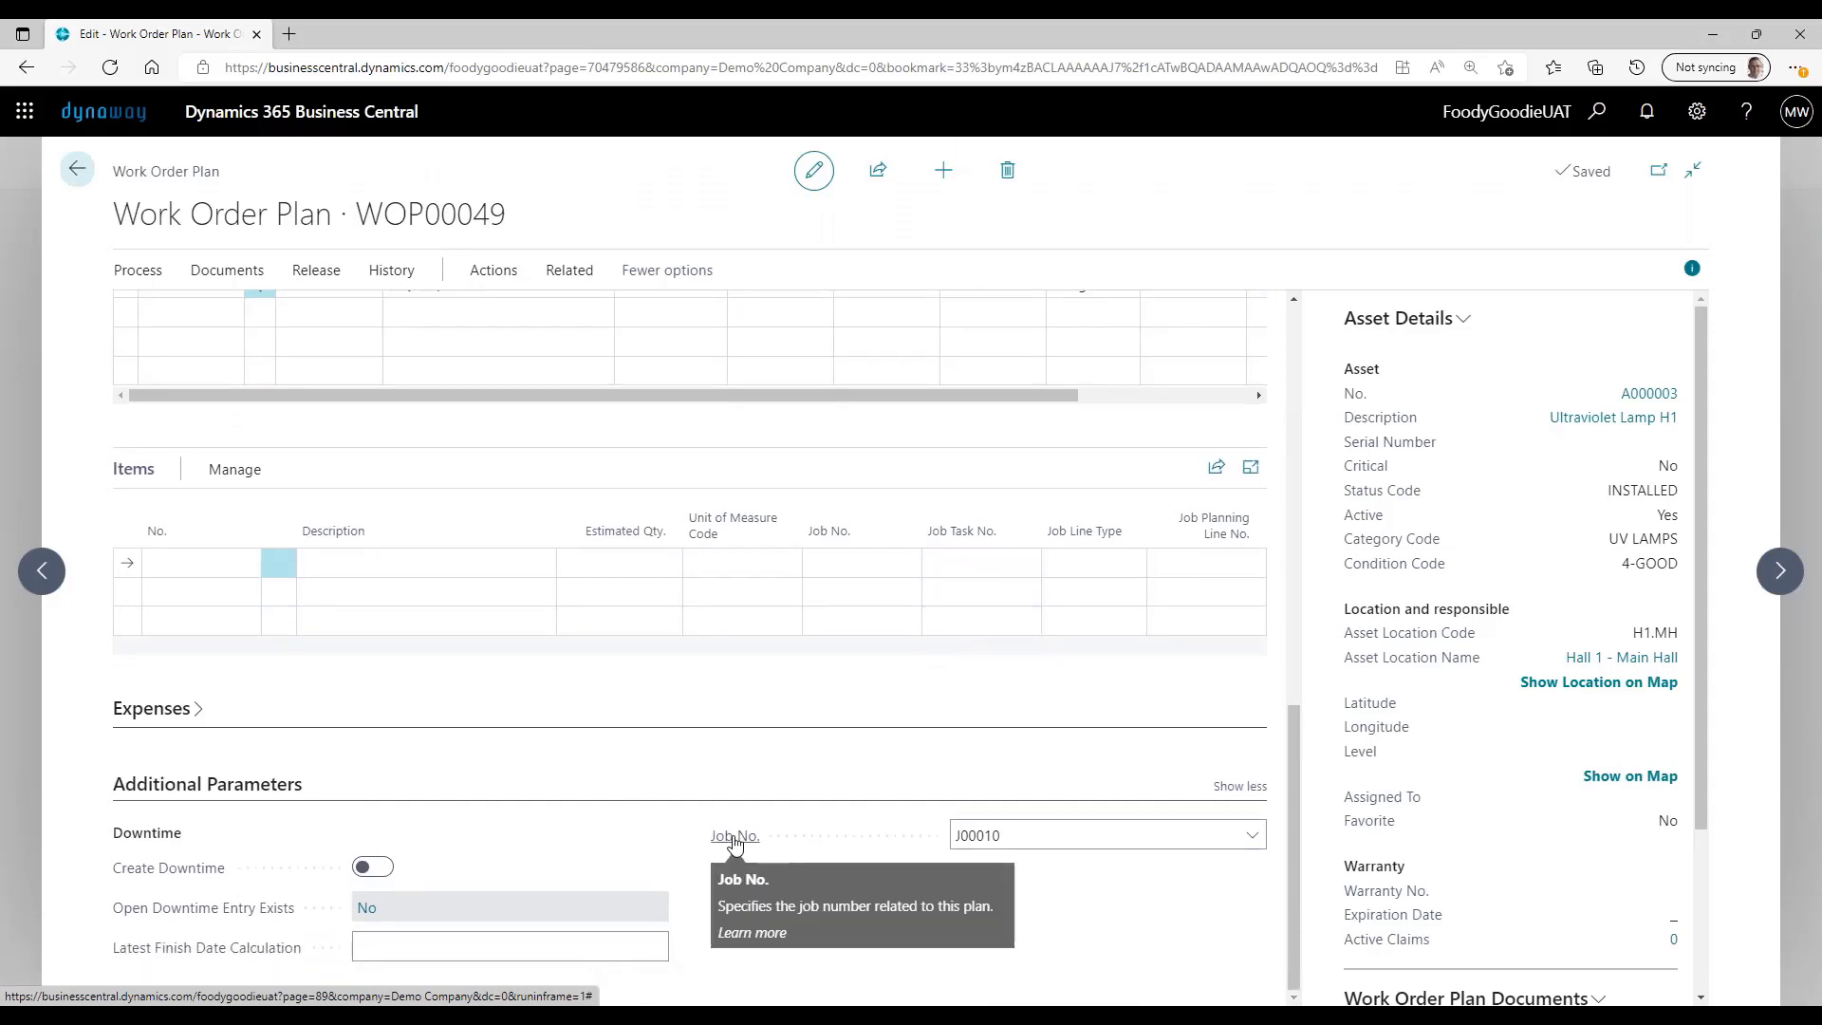
click(1054, 840)
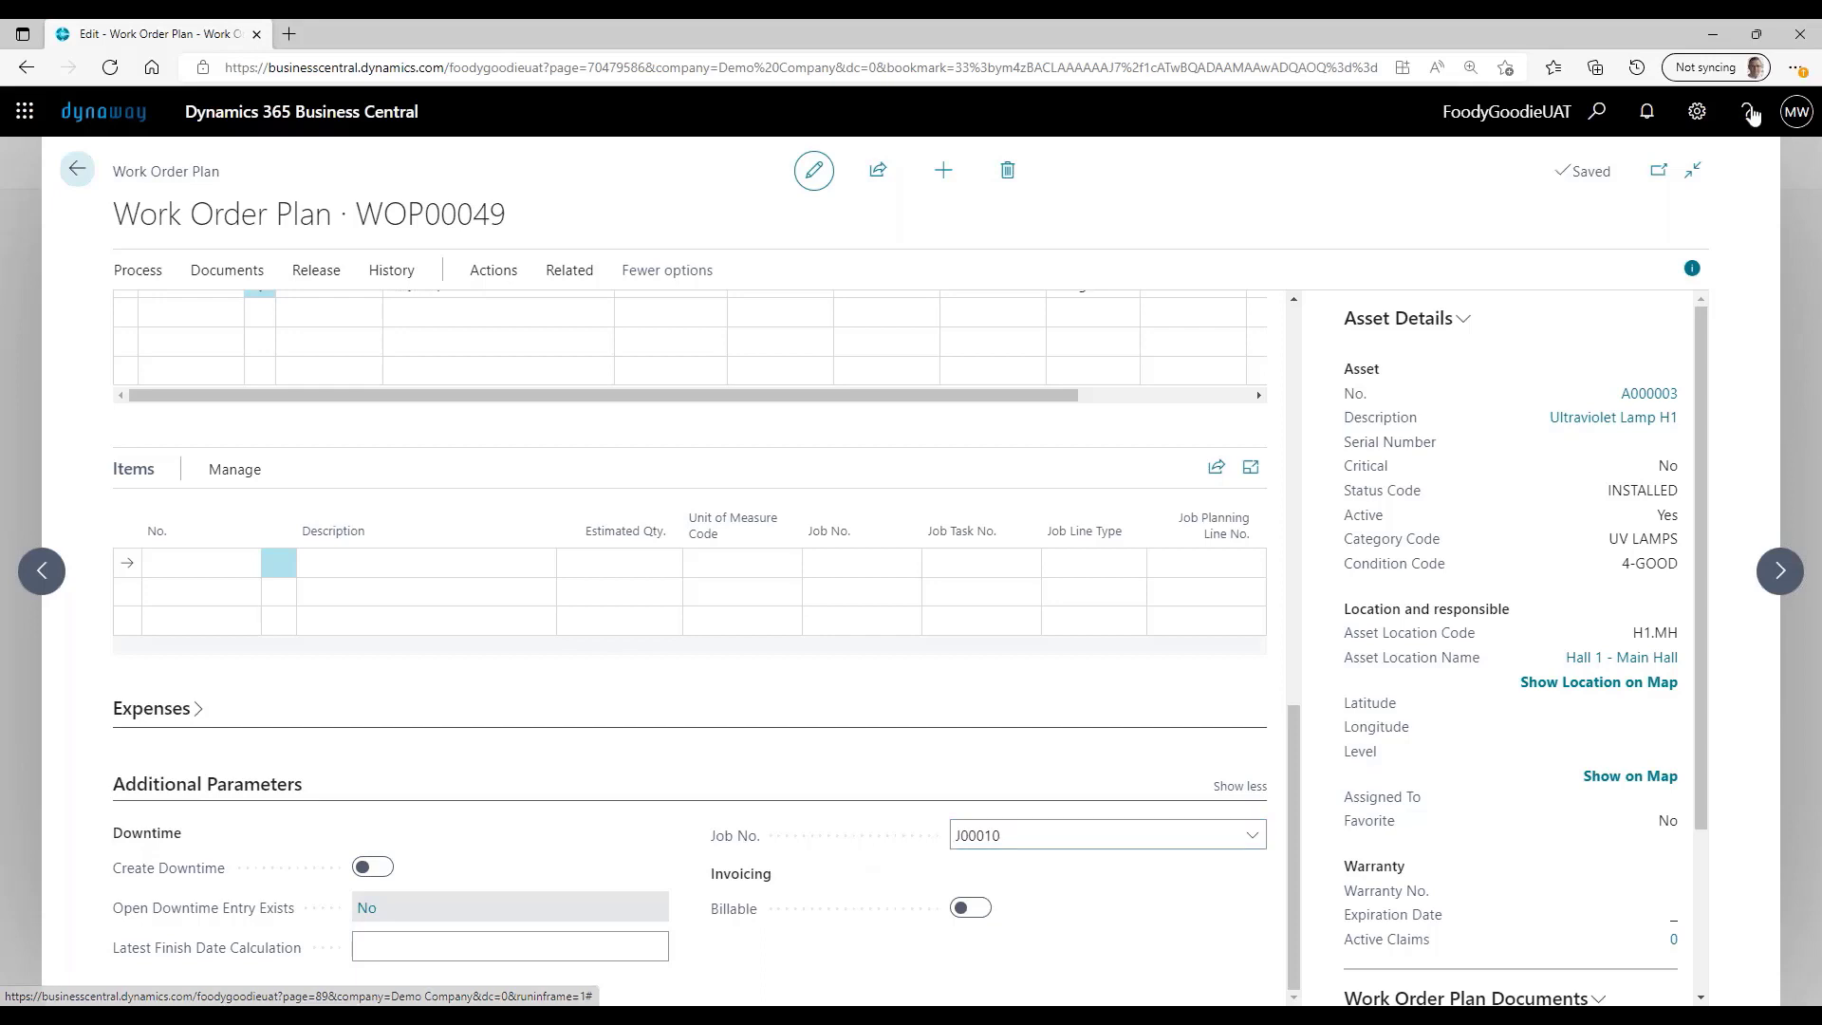
click(1691, 123)
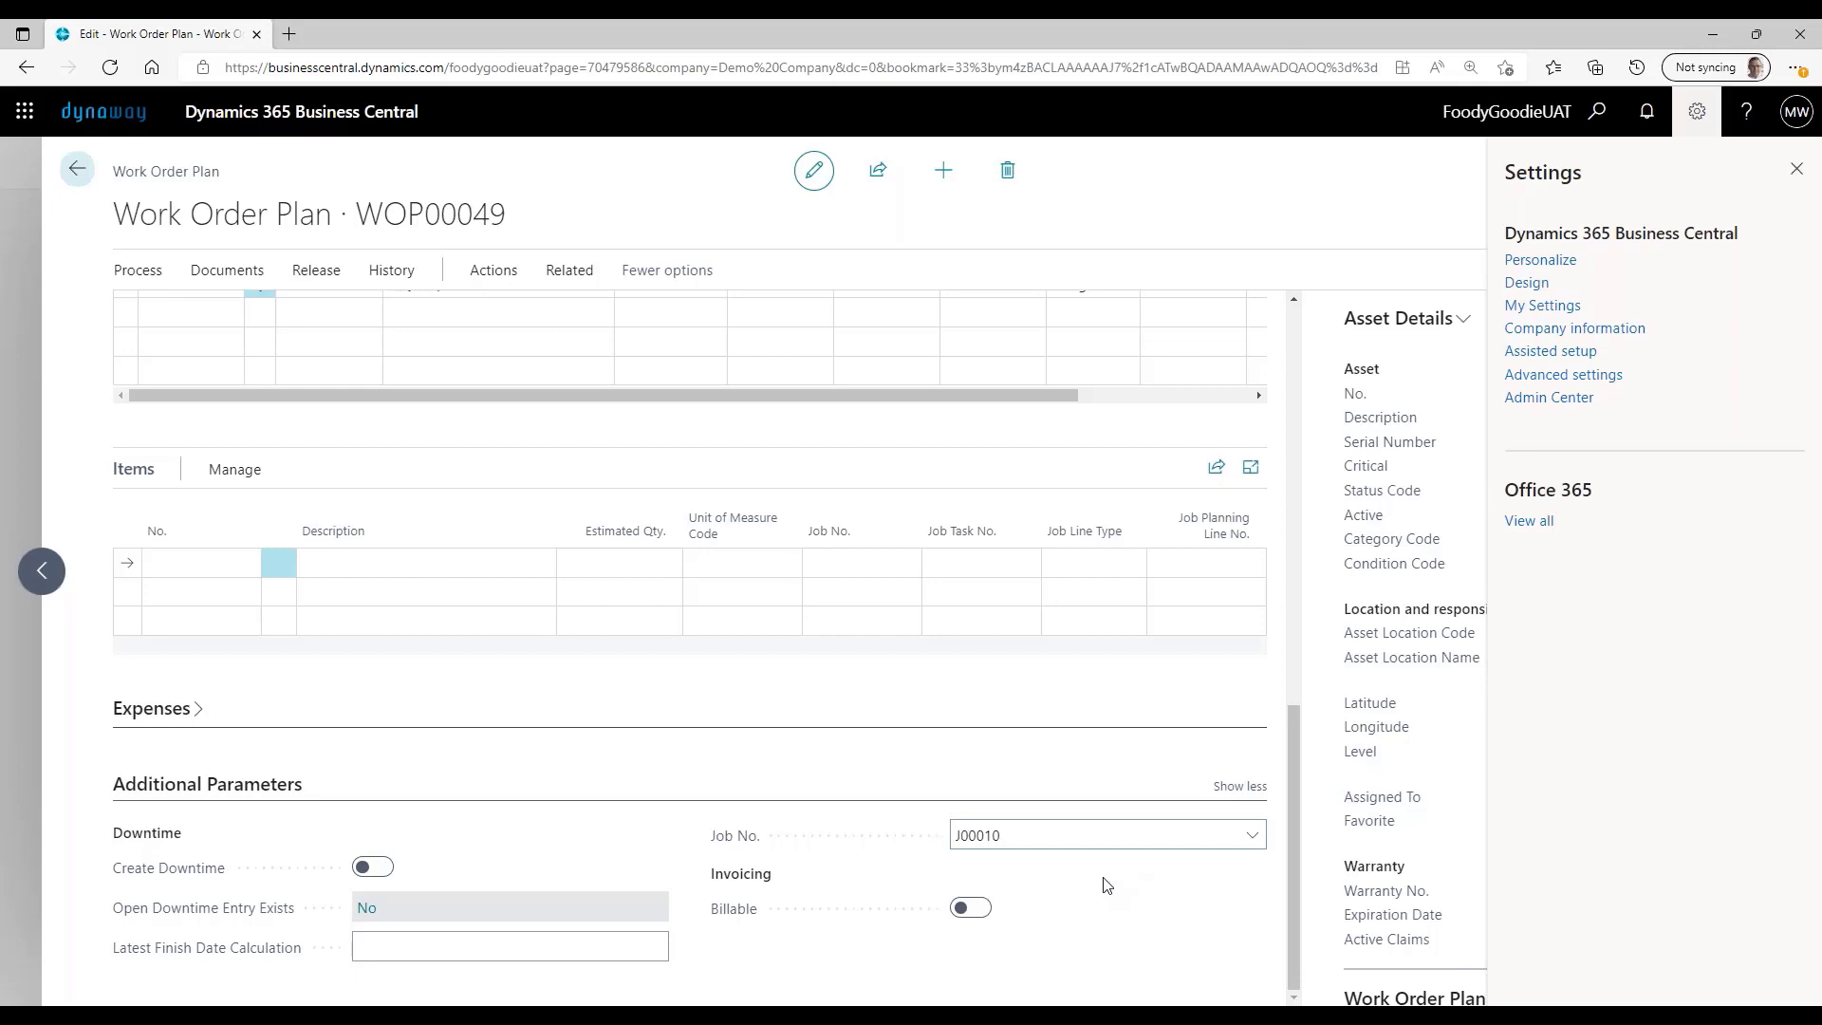
click(1089, 834)
double_click(1090, 833)
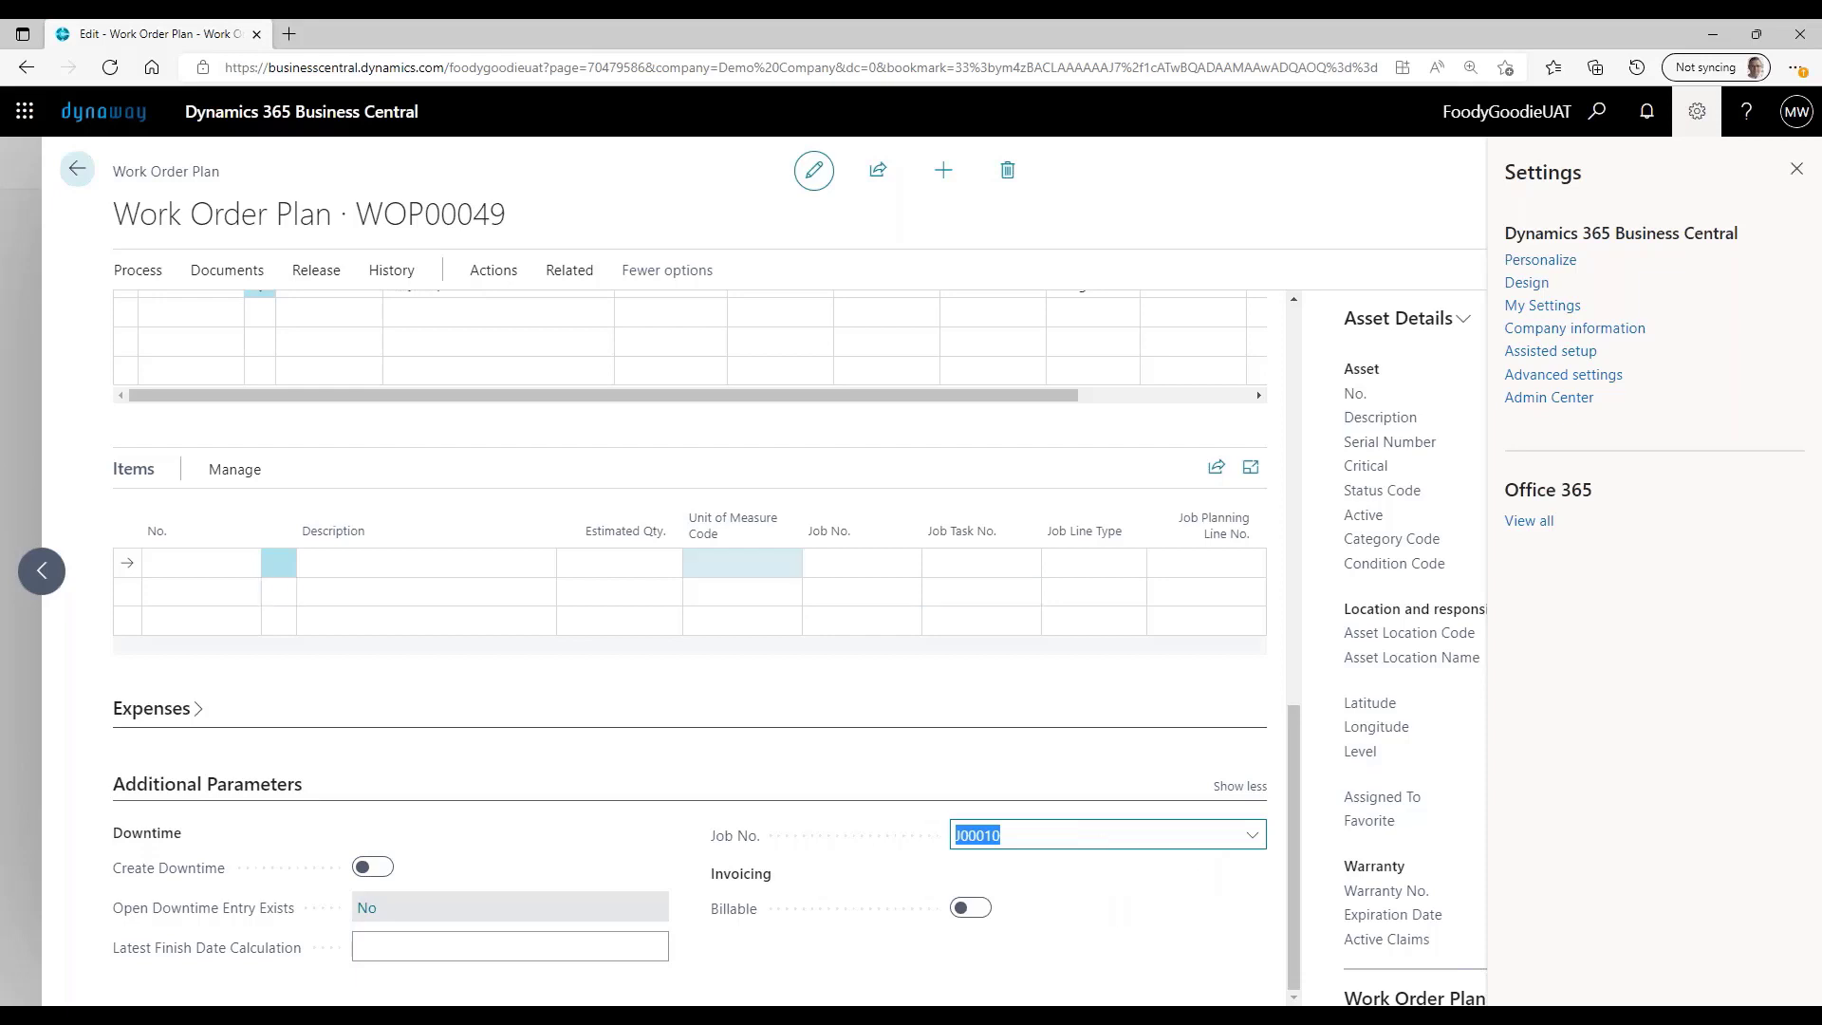
scroll(646, 587, up, 2)
scroll(646, 587, up, 2)
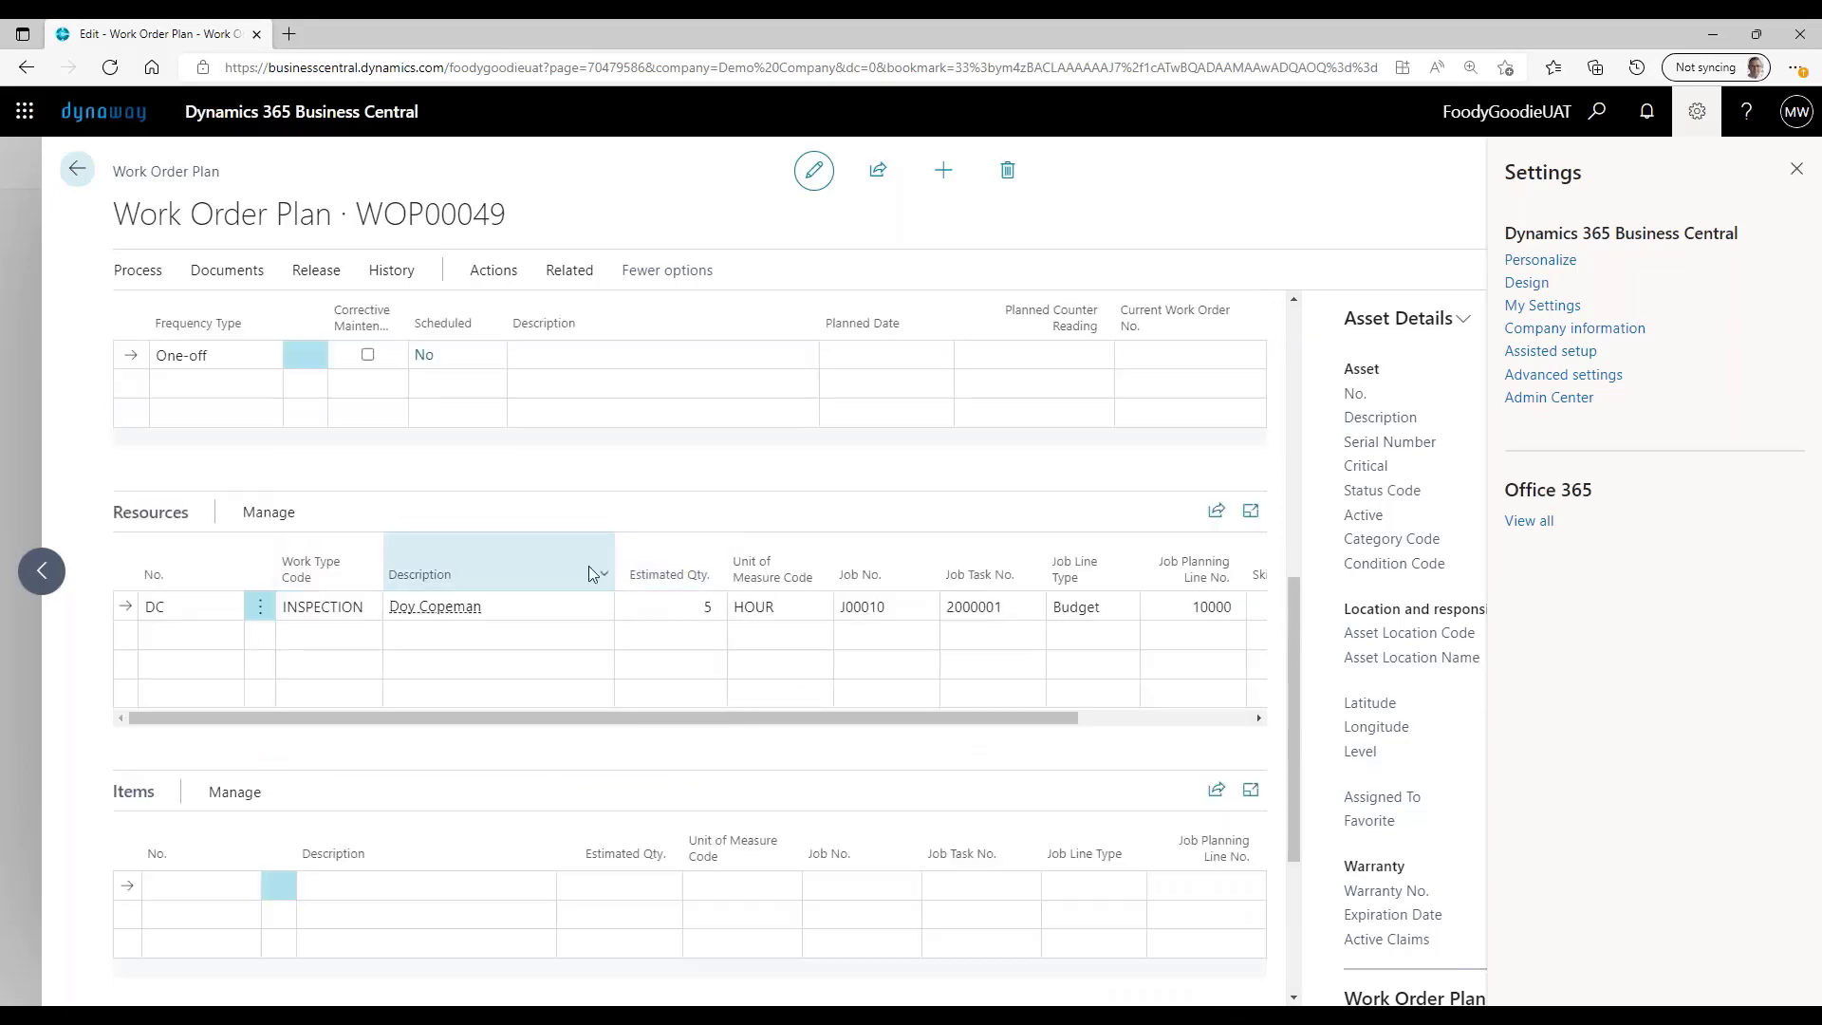
scroll(589, 570, up, 1)
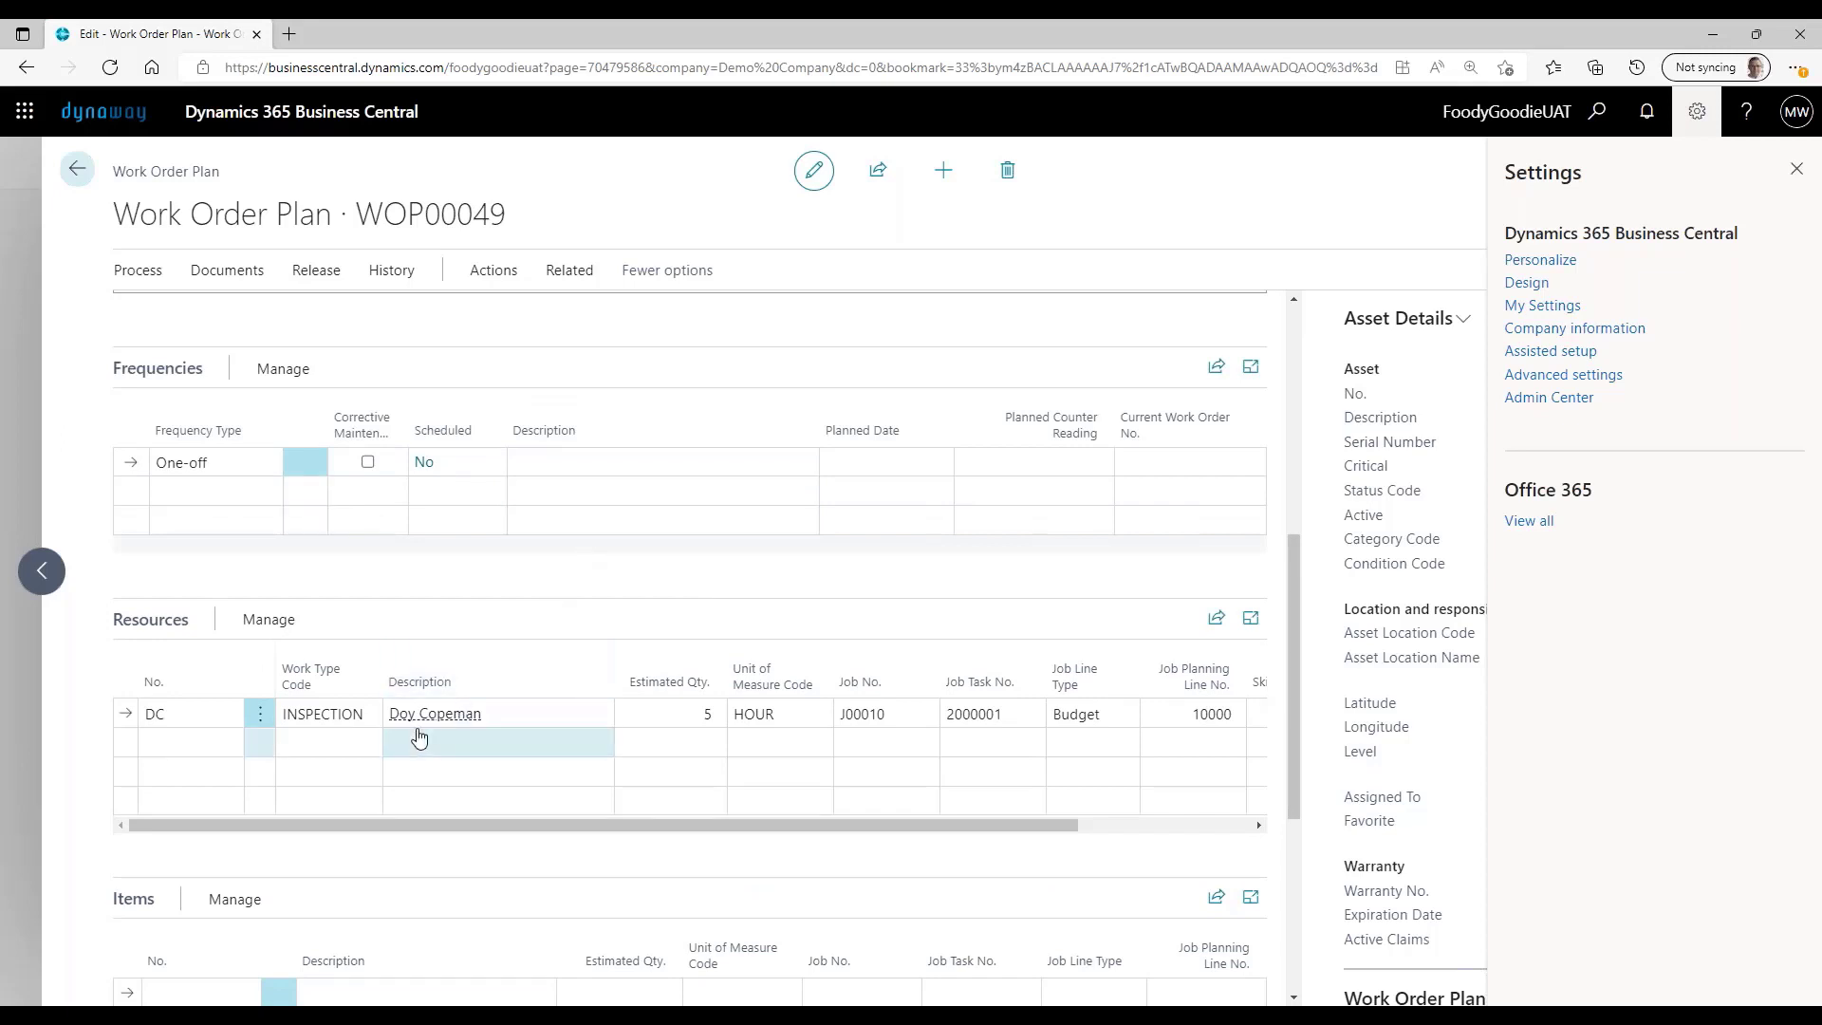
drag(625, 832, 932, 838)
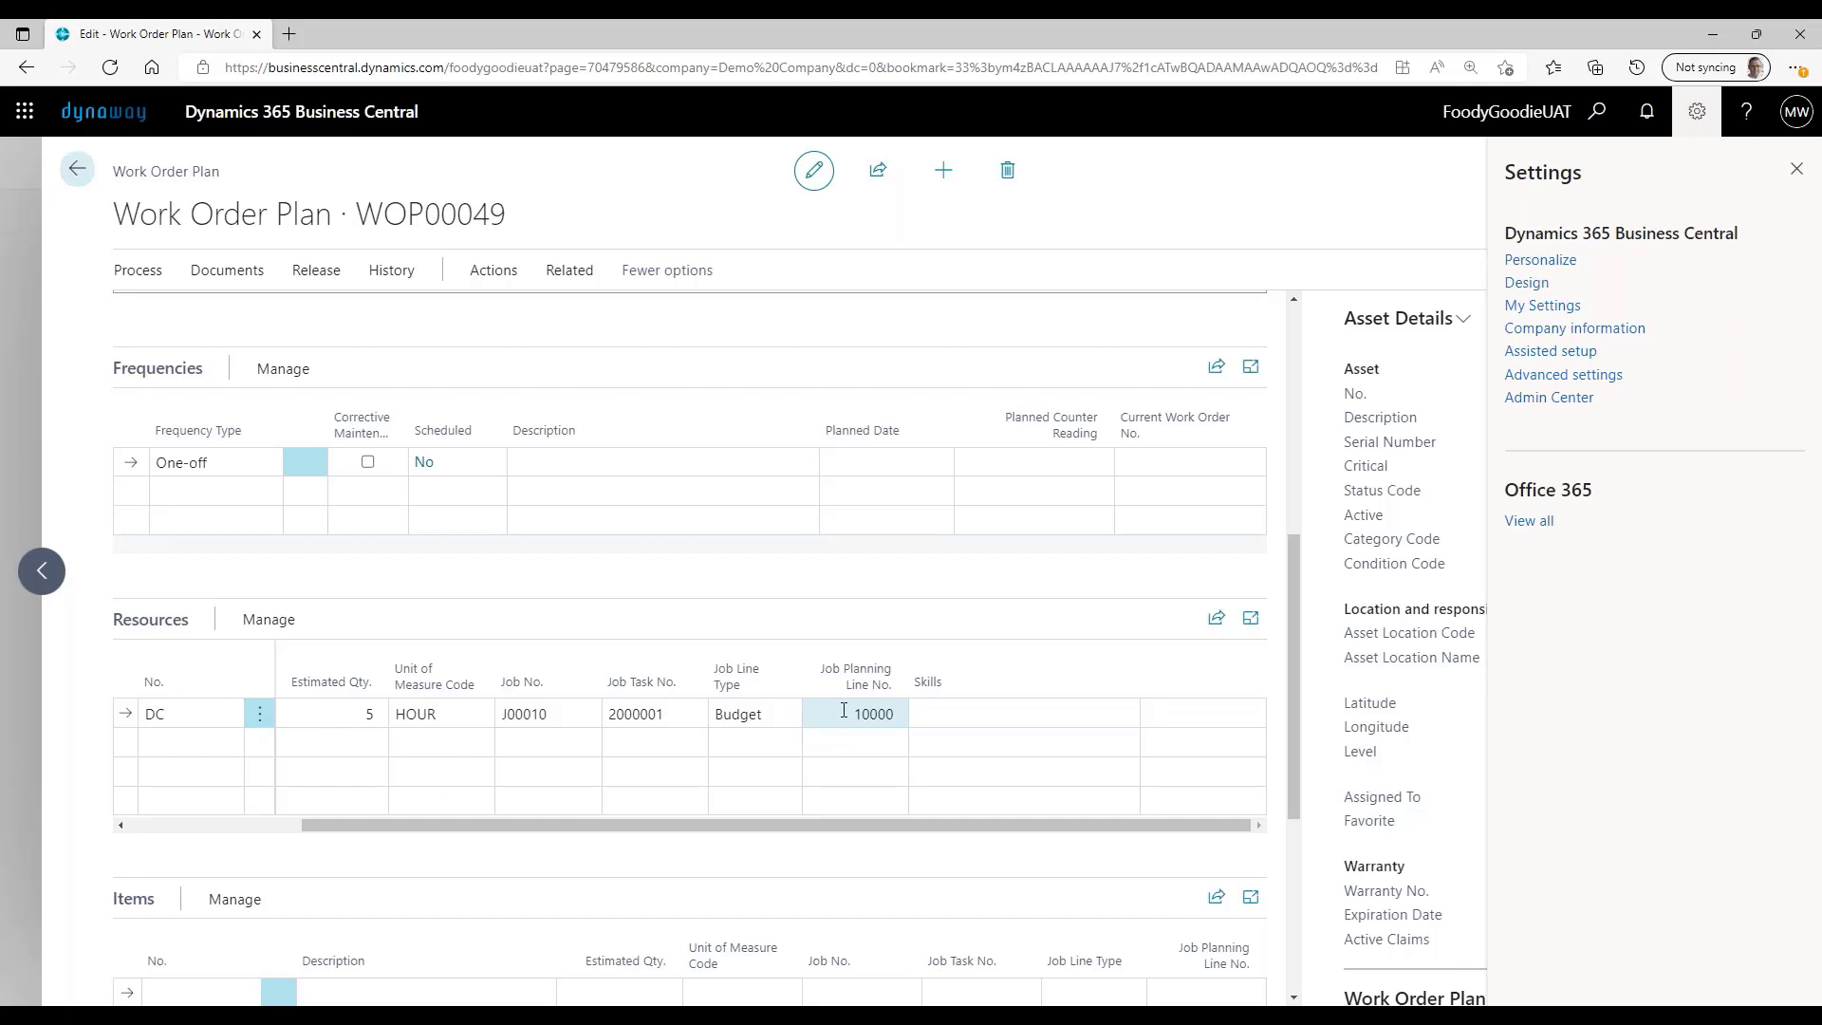
Step: Reopen the released work order plan for editing
click(142, 273)
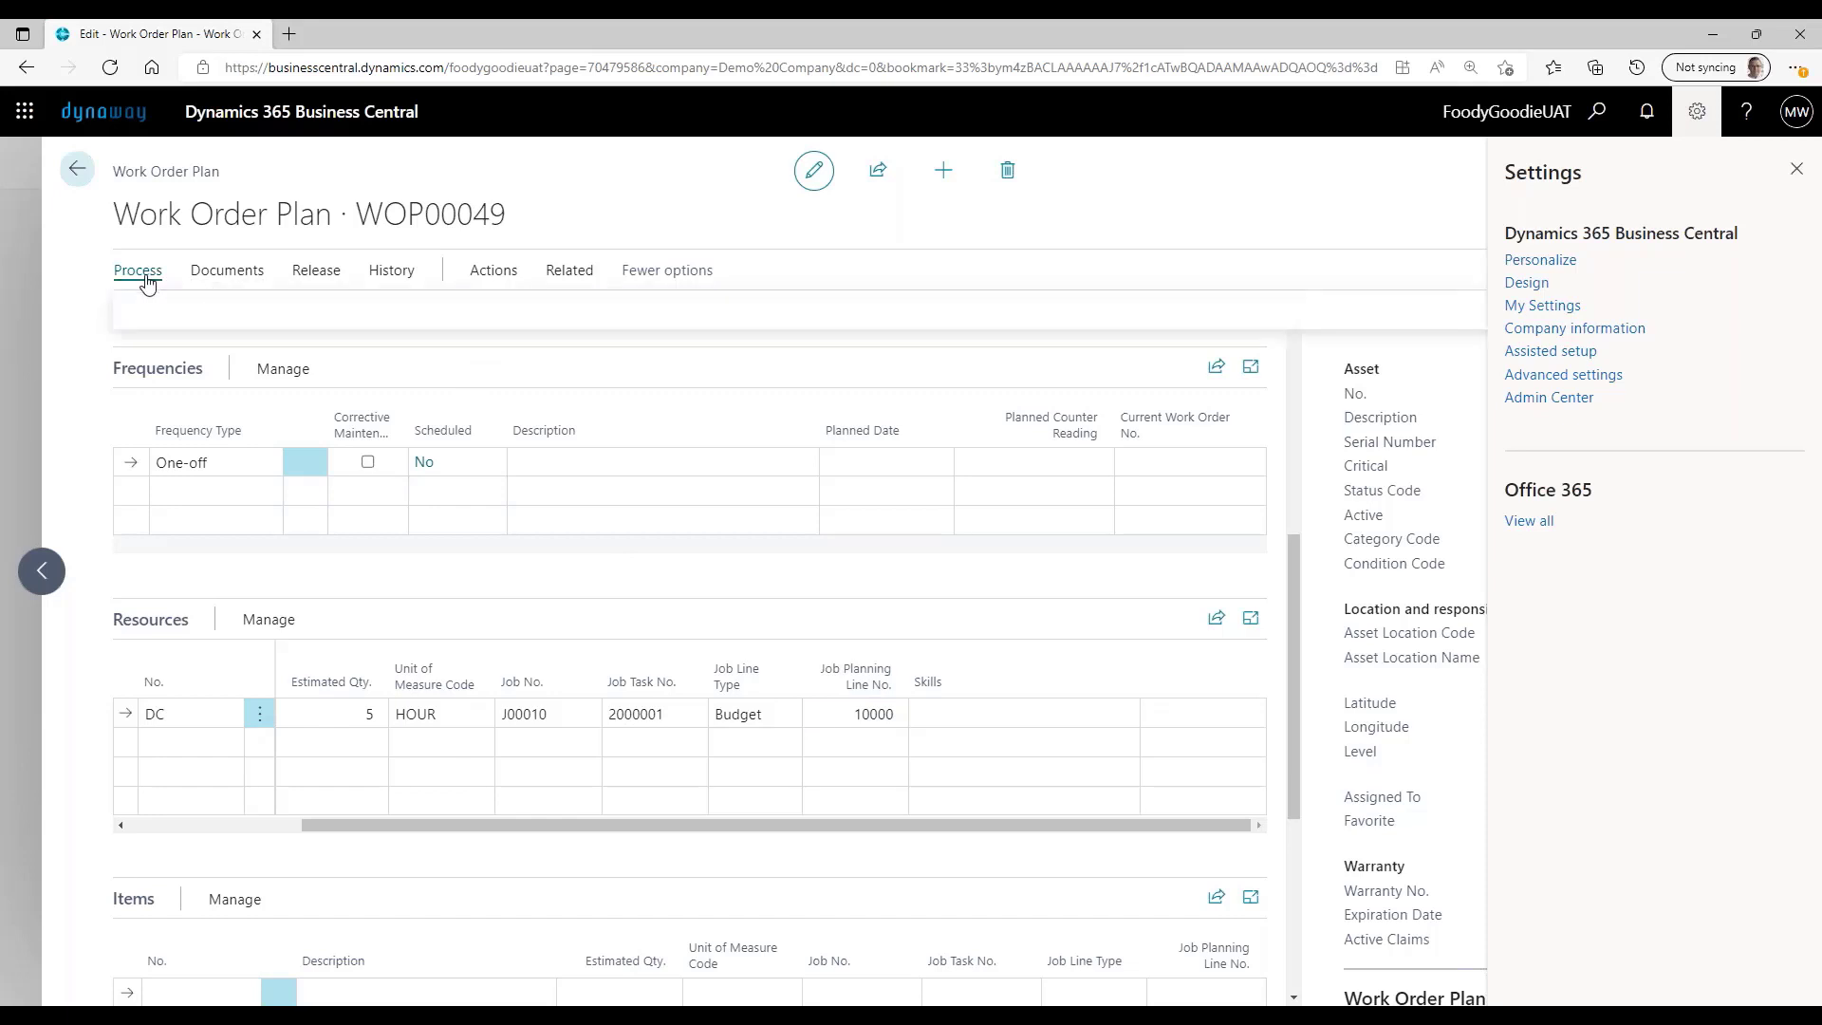
click(322, 274)
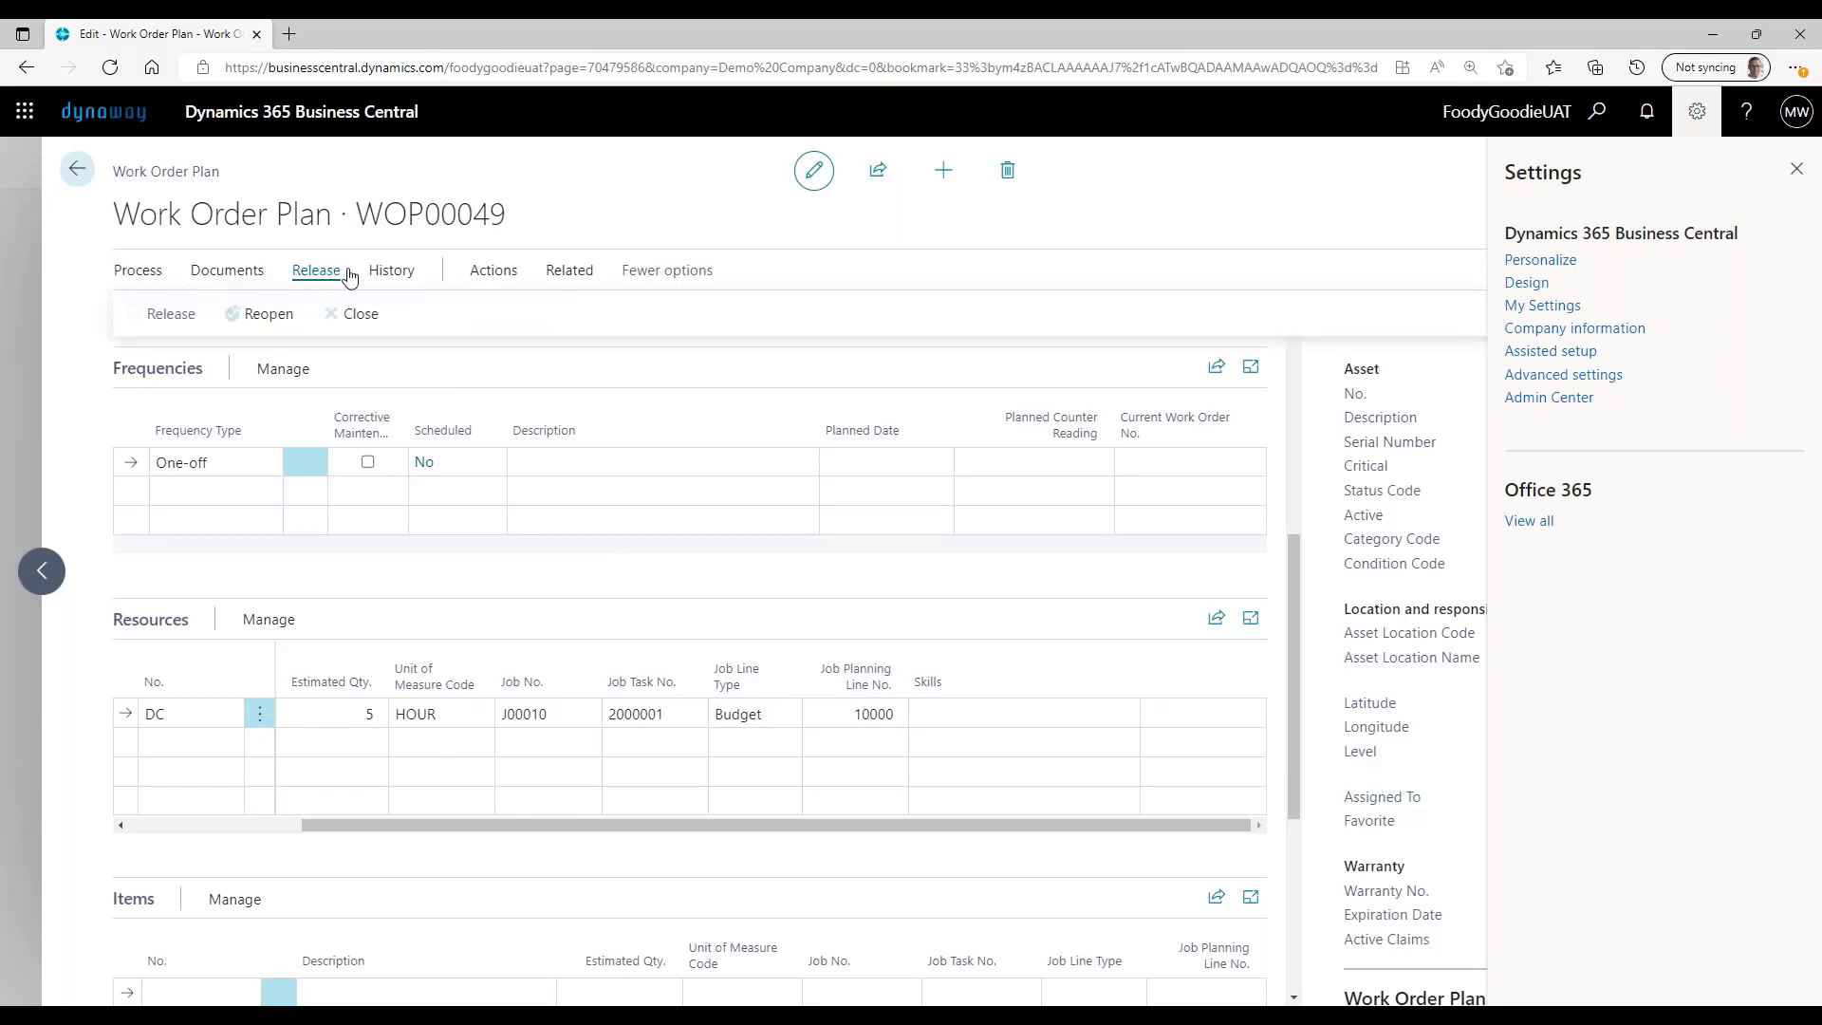
click(267, 321)
Step: Set the estimated quantity of the INSPECTION resource line to 1
scroll(545, 676, down, 1)
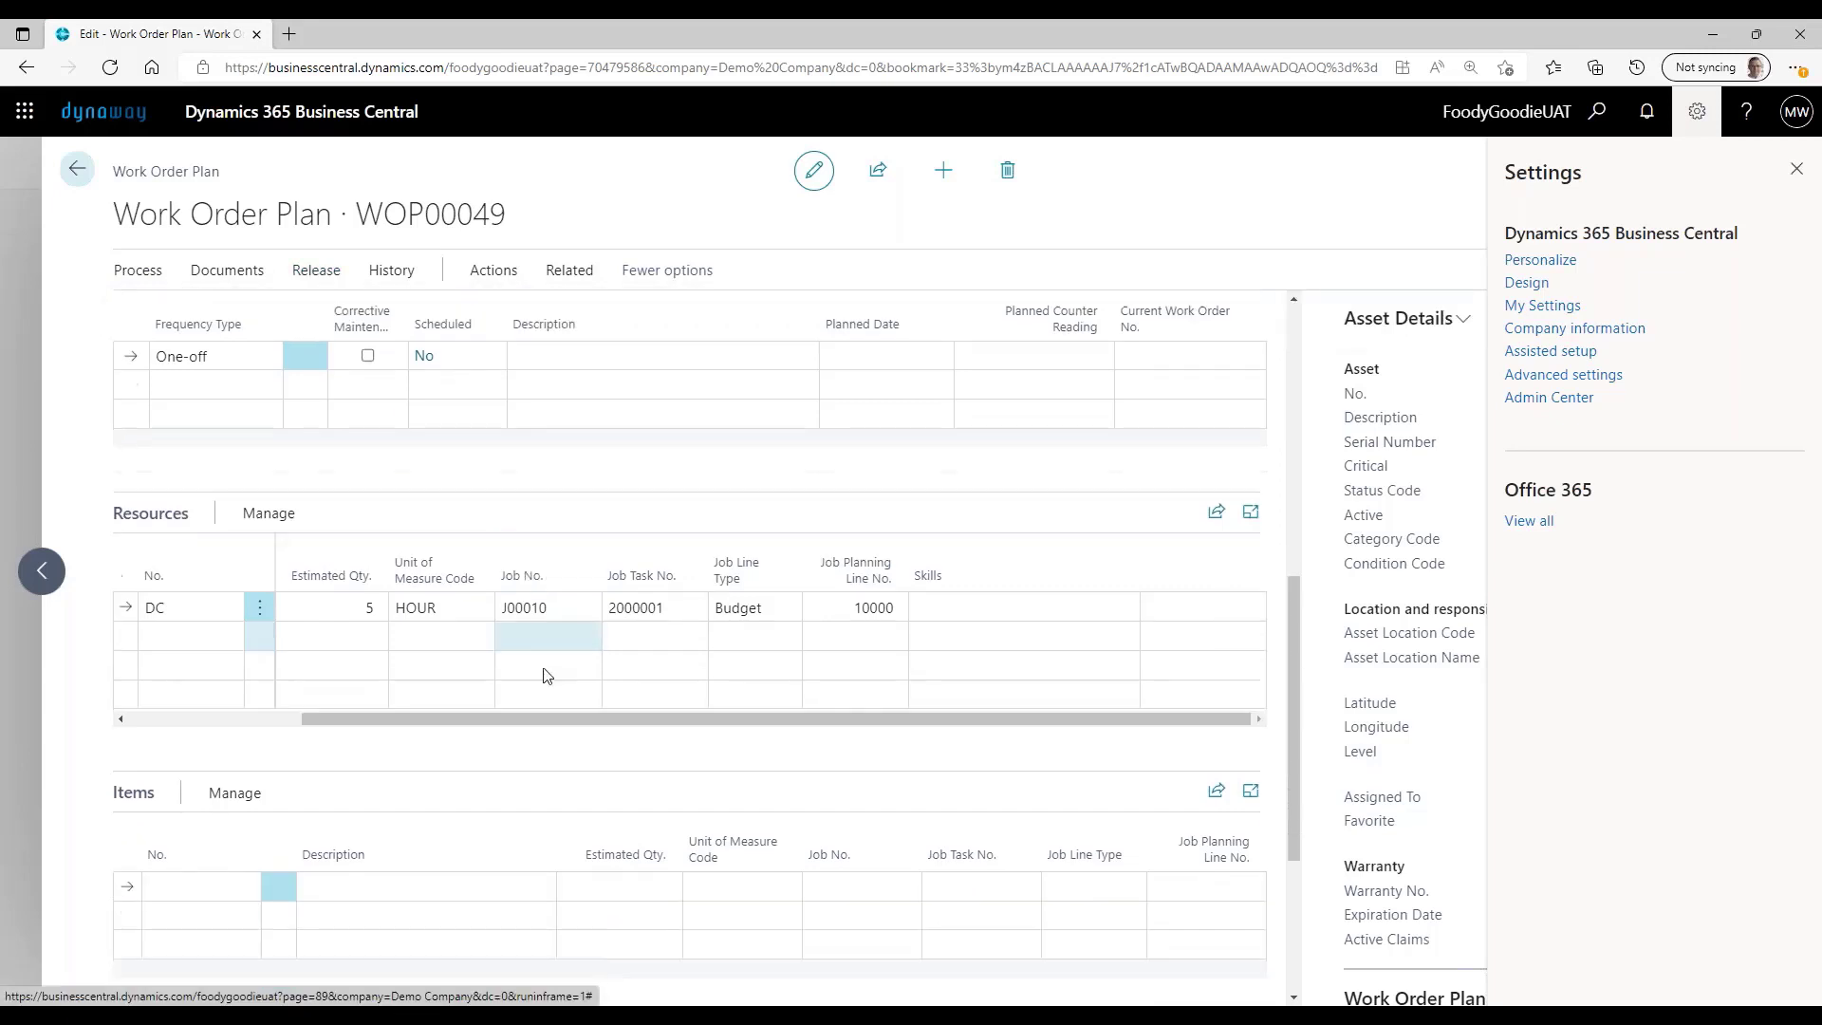
scroll(546, 676, down, 1)
click(142, 610)
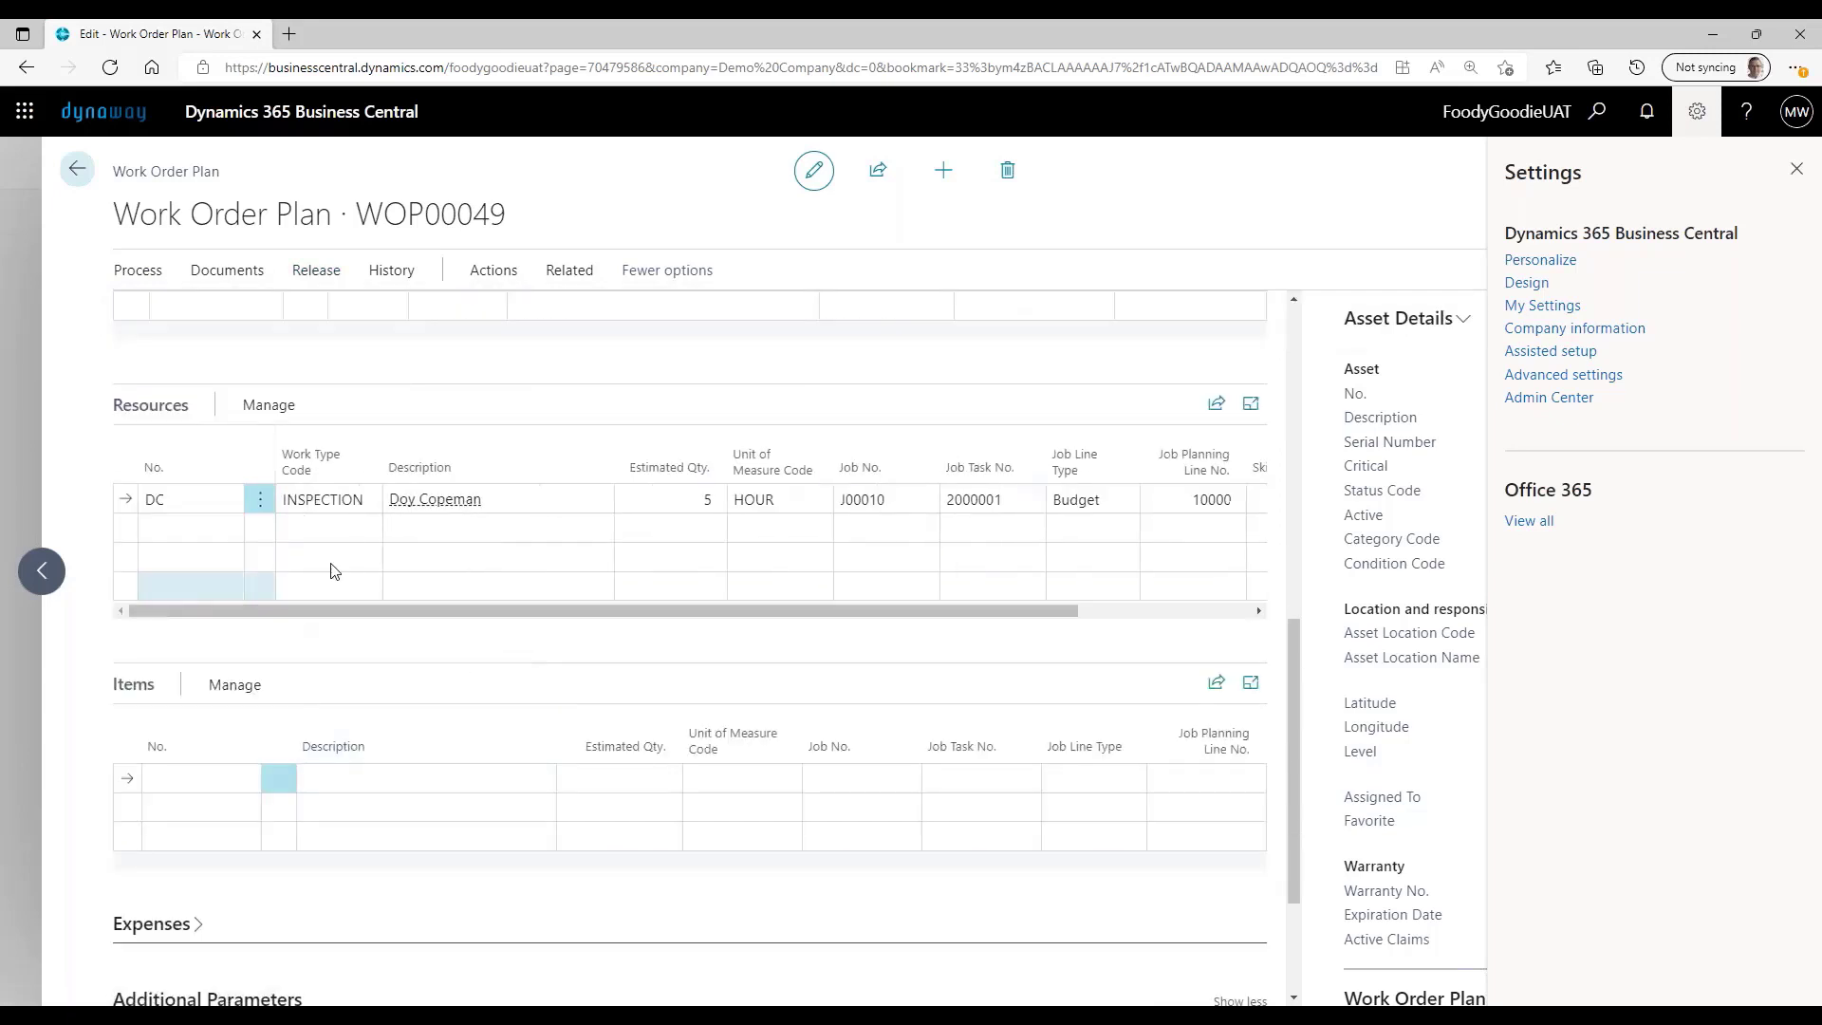
click(697, 496)
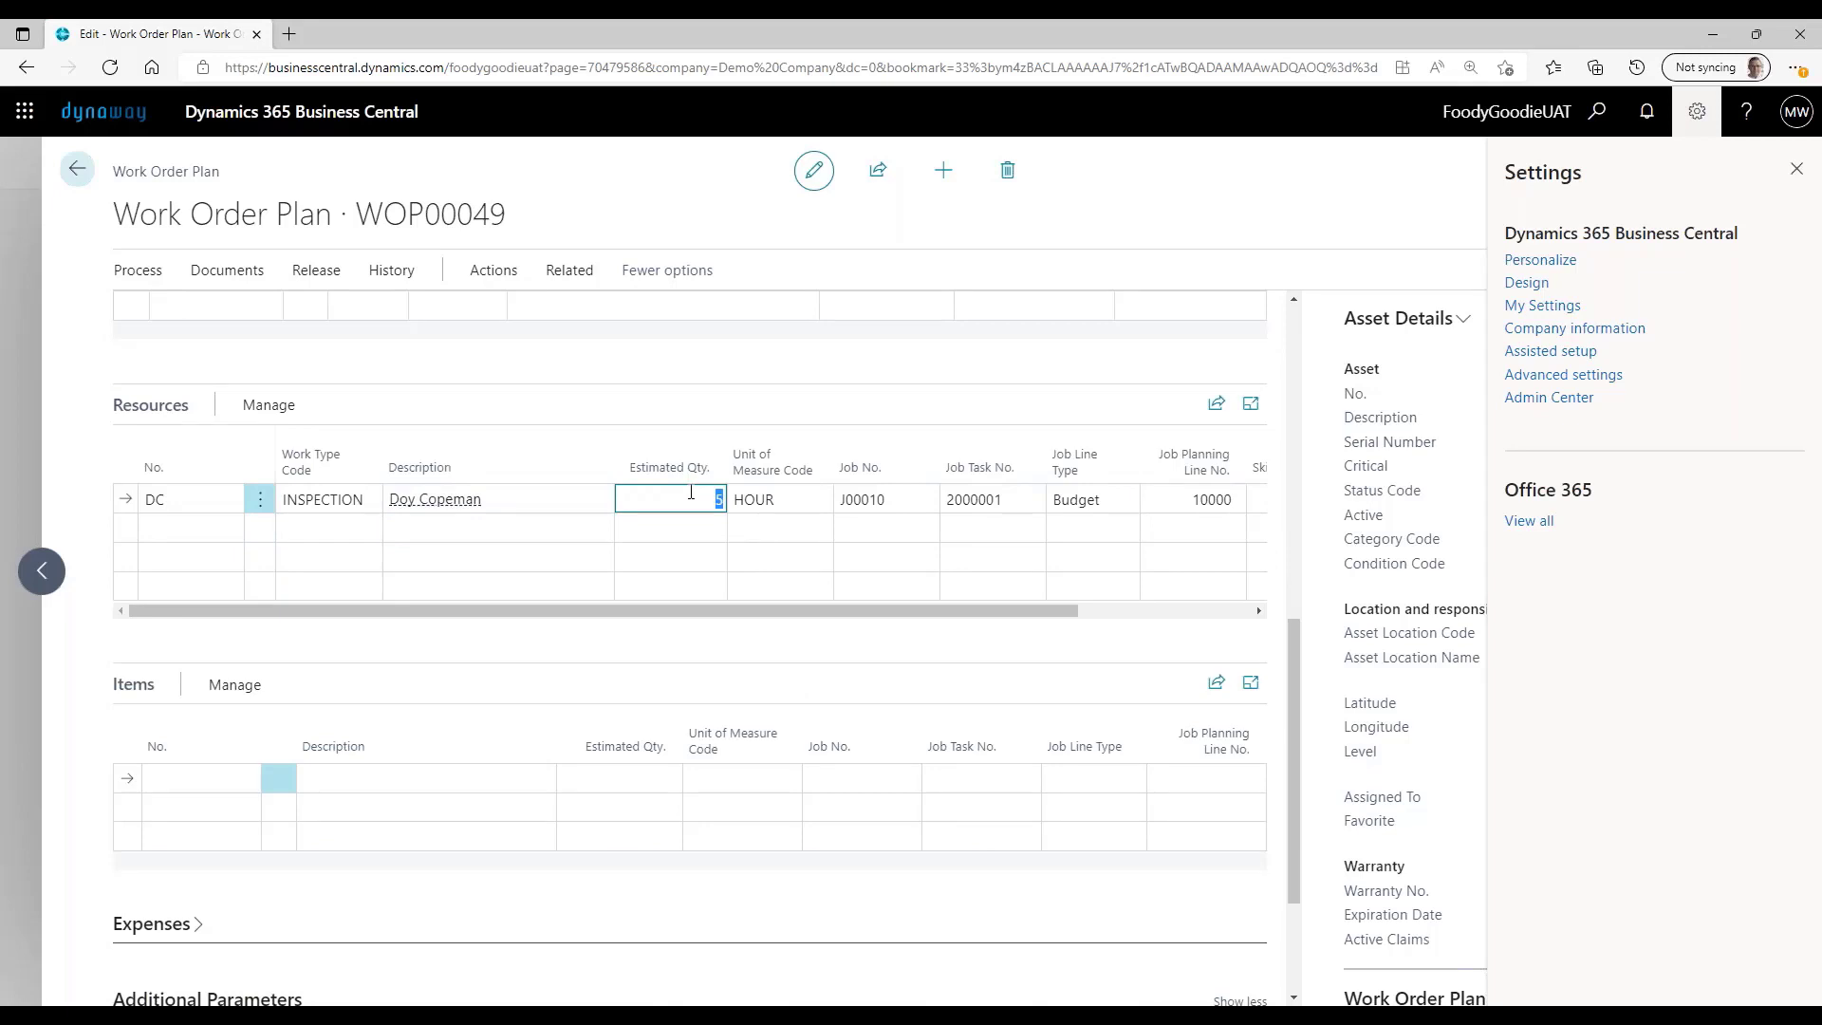
text(1)
key(Tab)
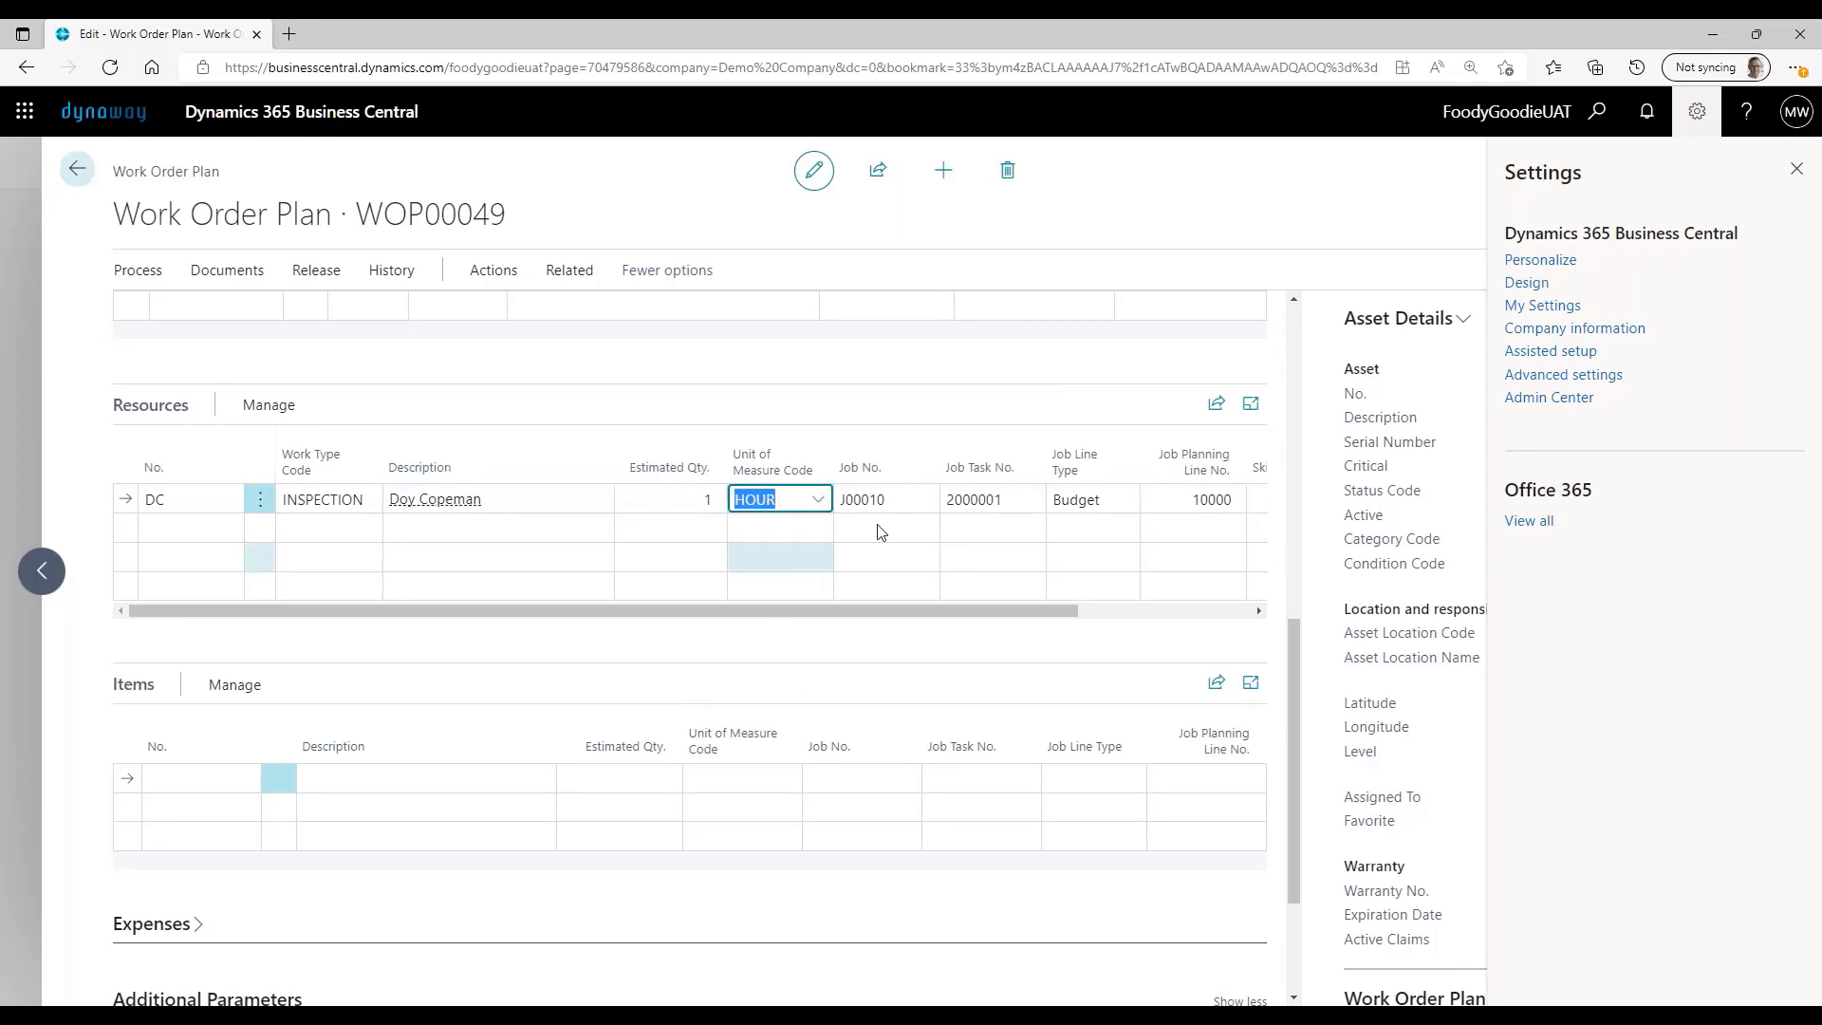
Step: Assign job J00020 and job task 2000001, Asset 000003 improvements, to the INSPECTION resource line
click(917, 497)
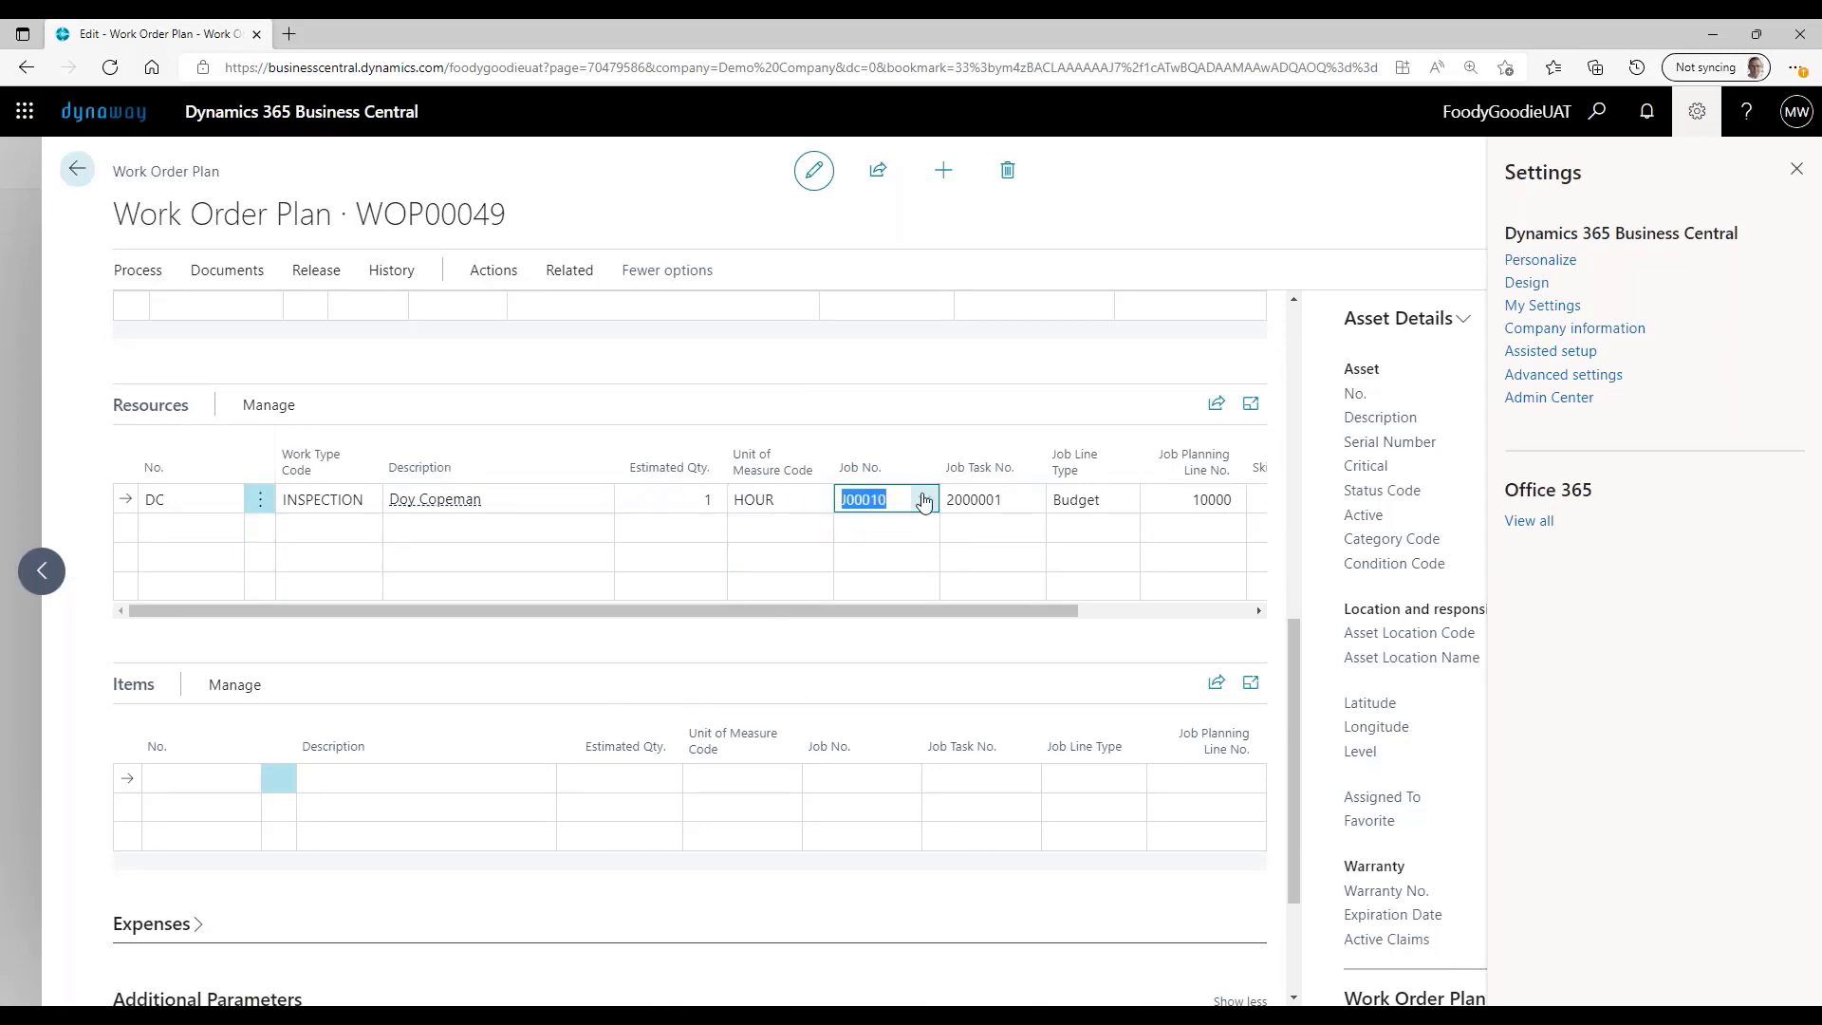
click(927, 500)
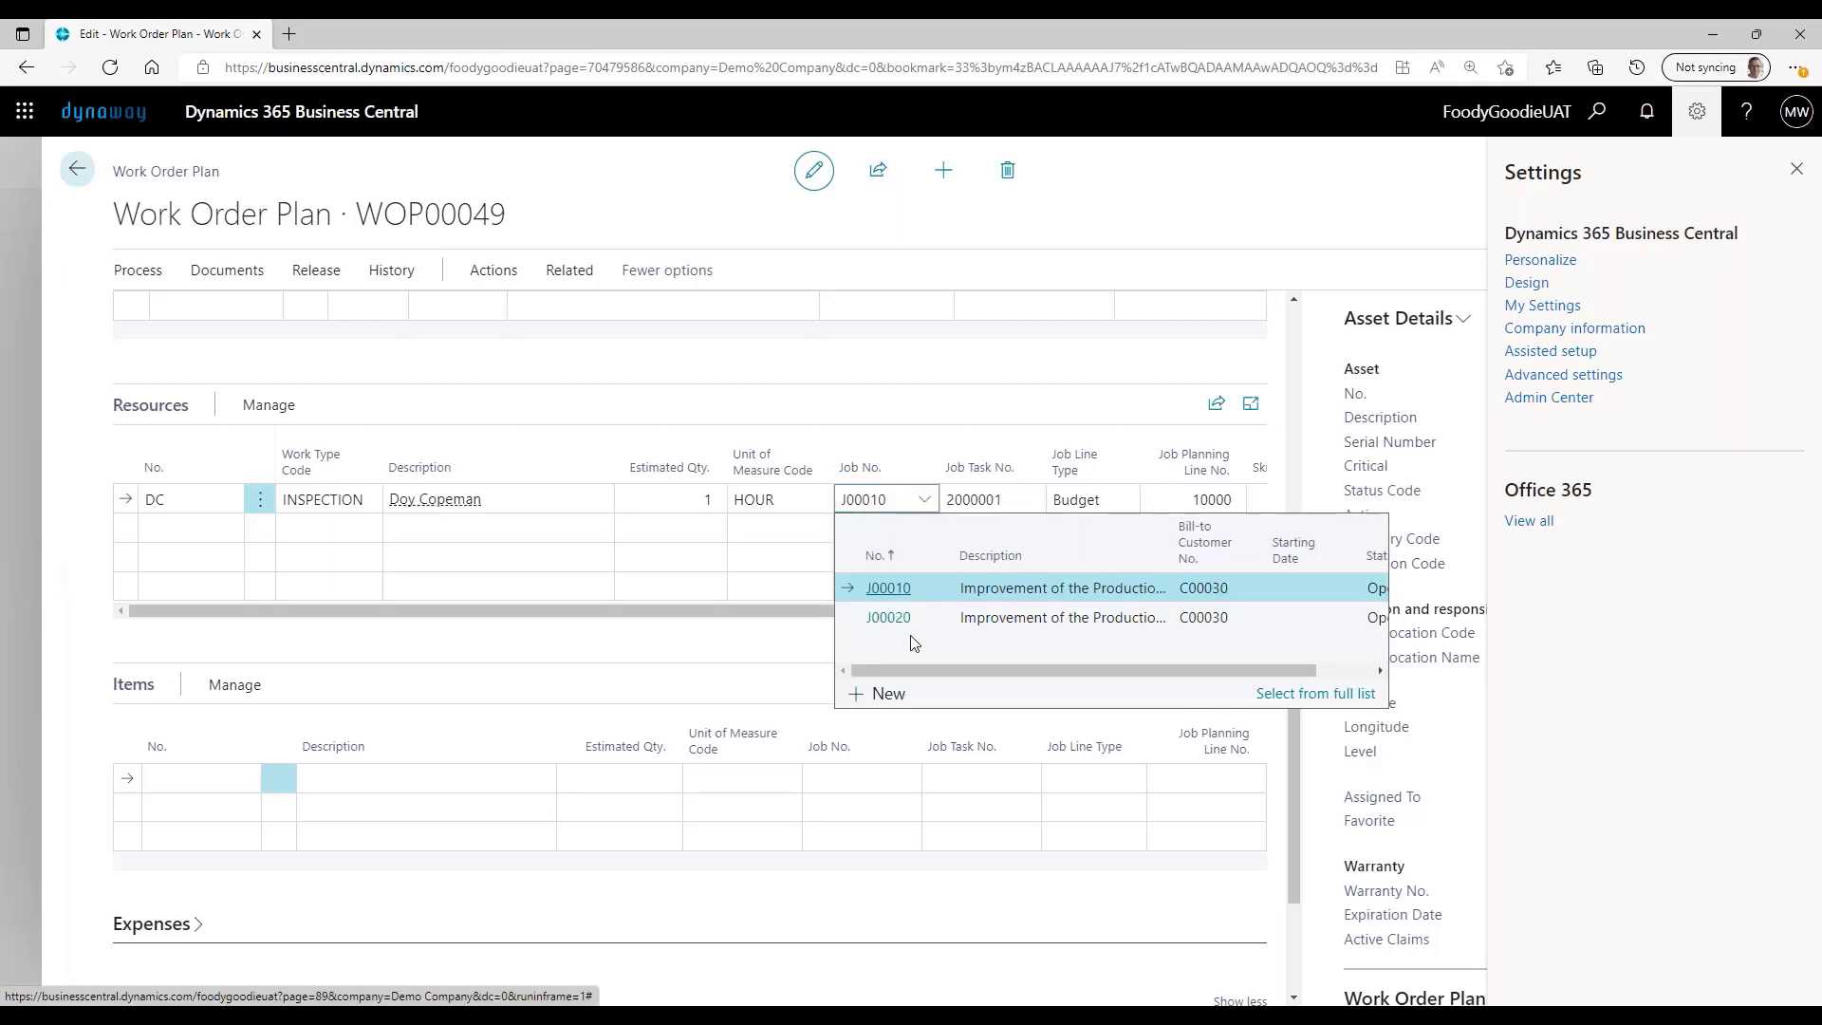
click(913, 618)
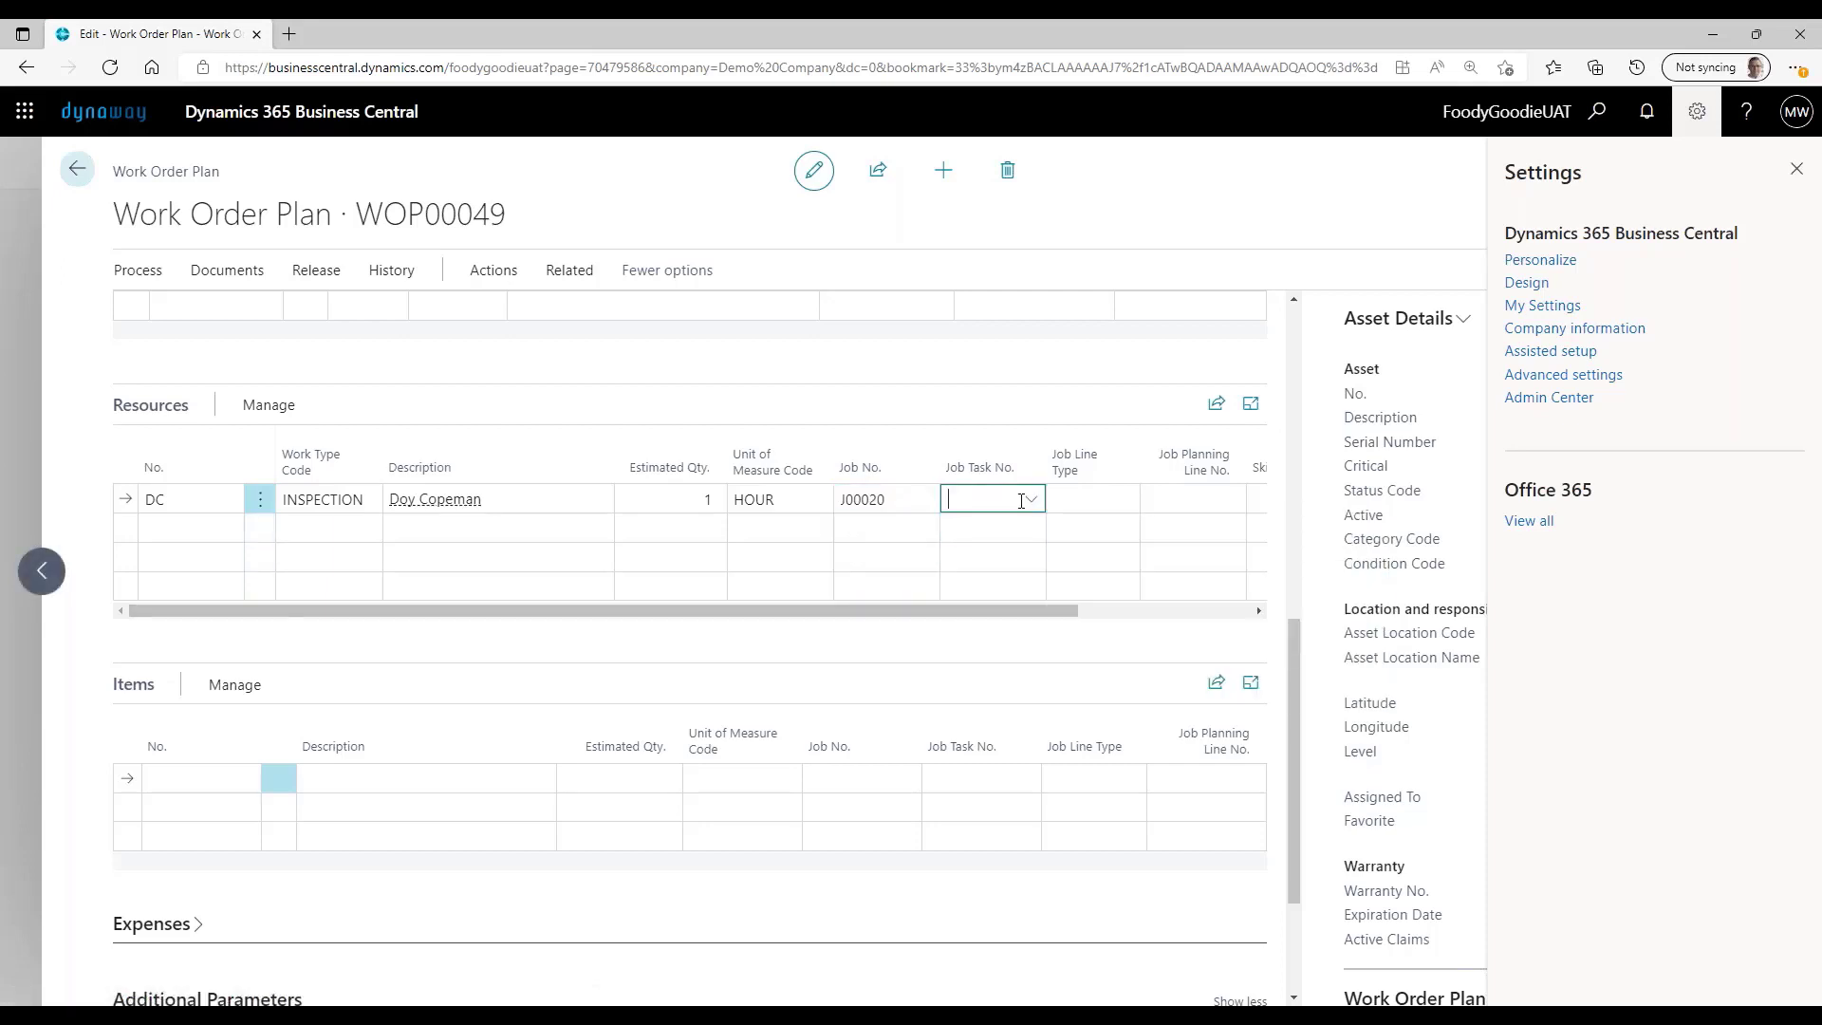
click(1031, 498)
scroll(1053, 672, down, 1)
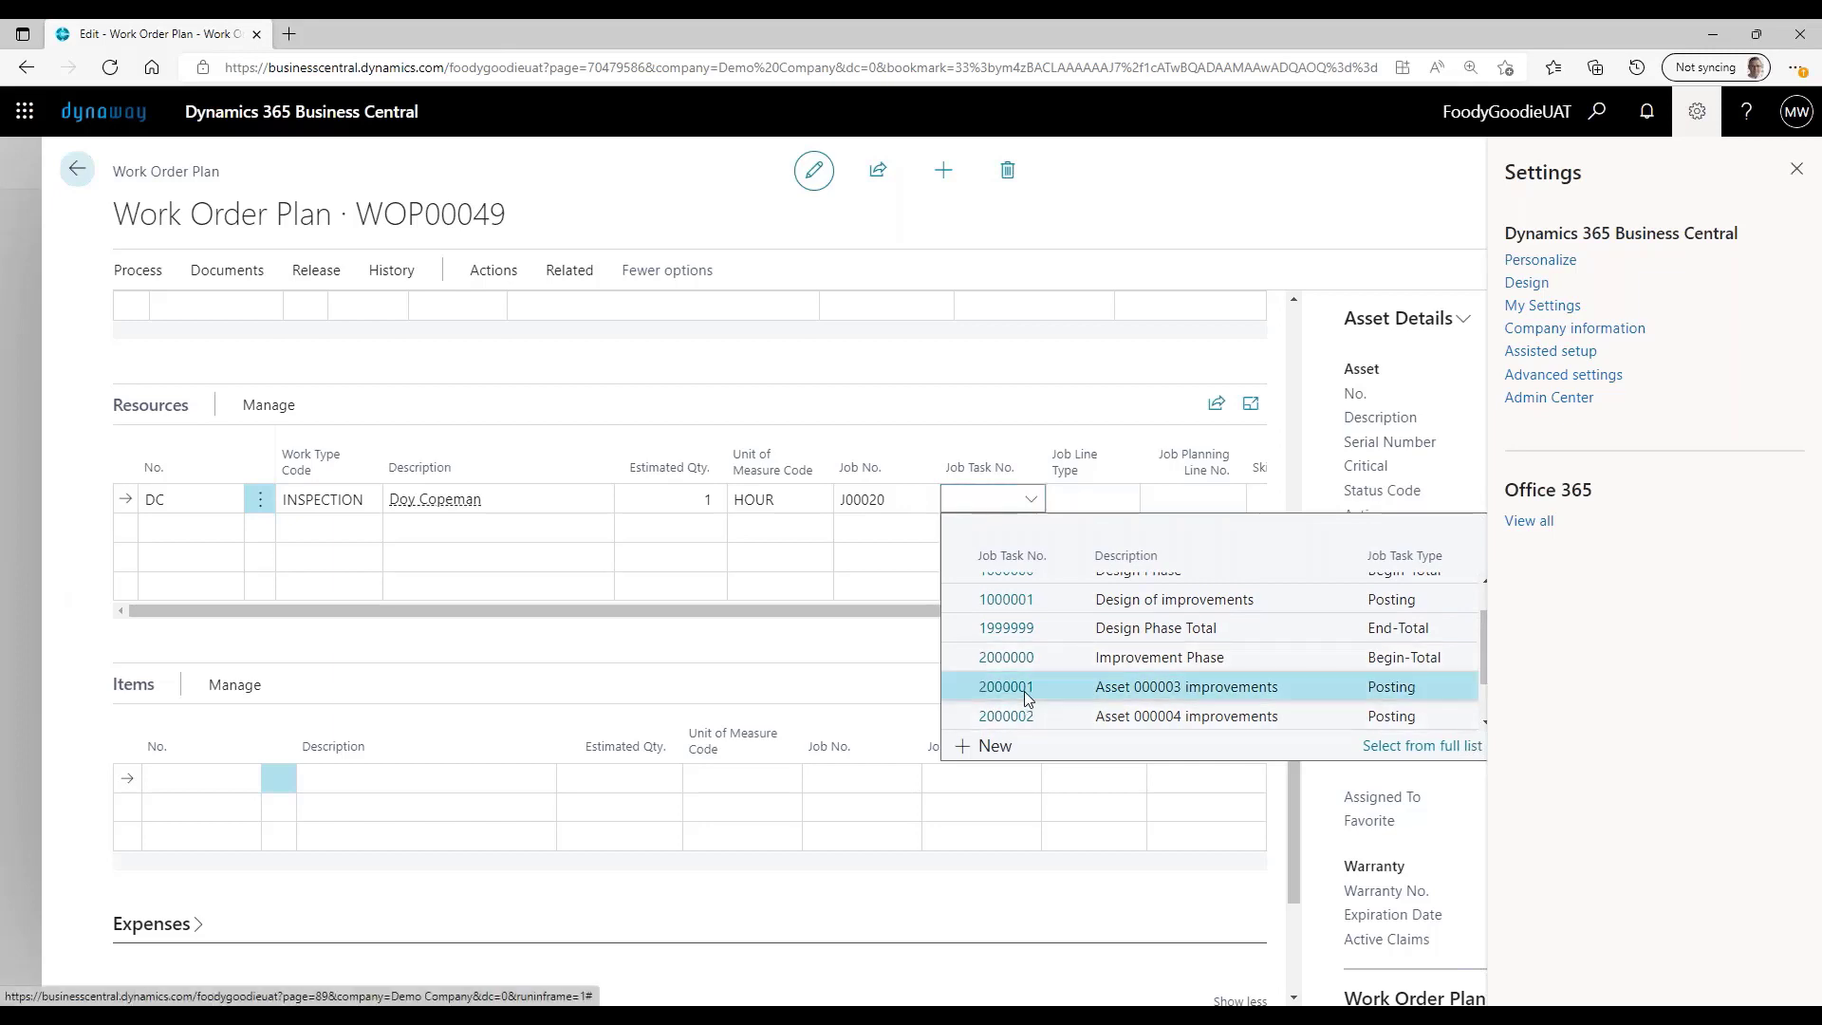
click(1024, 690)
Step: Link the INSPECTION resource line to the Budget job planning line for task 2000001 dated 22/06/2022
drag(1040, 618, 1185, 615)
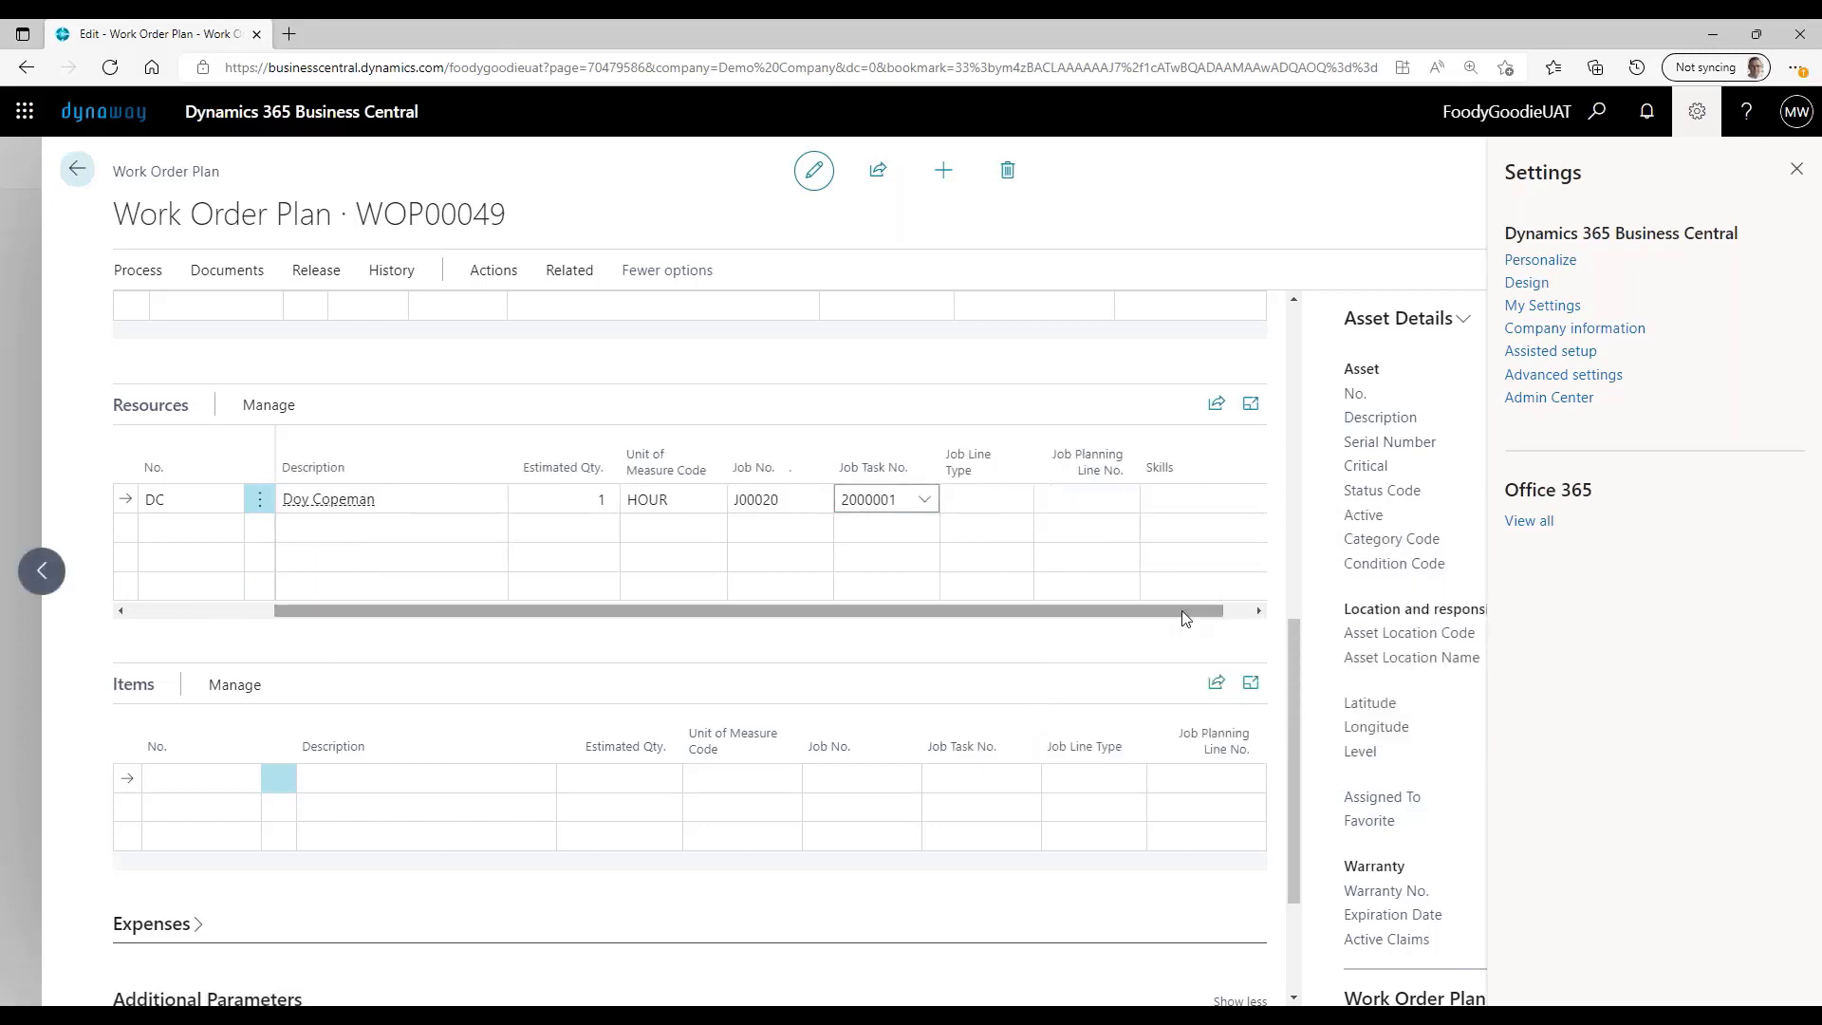
click(1120, 498)
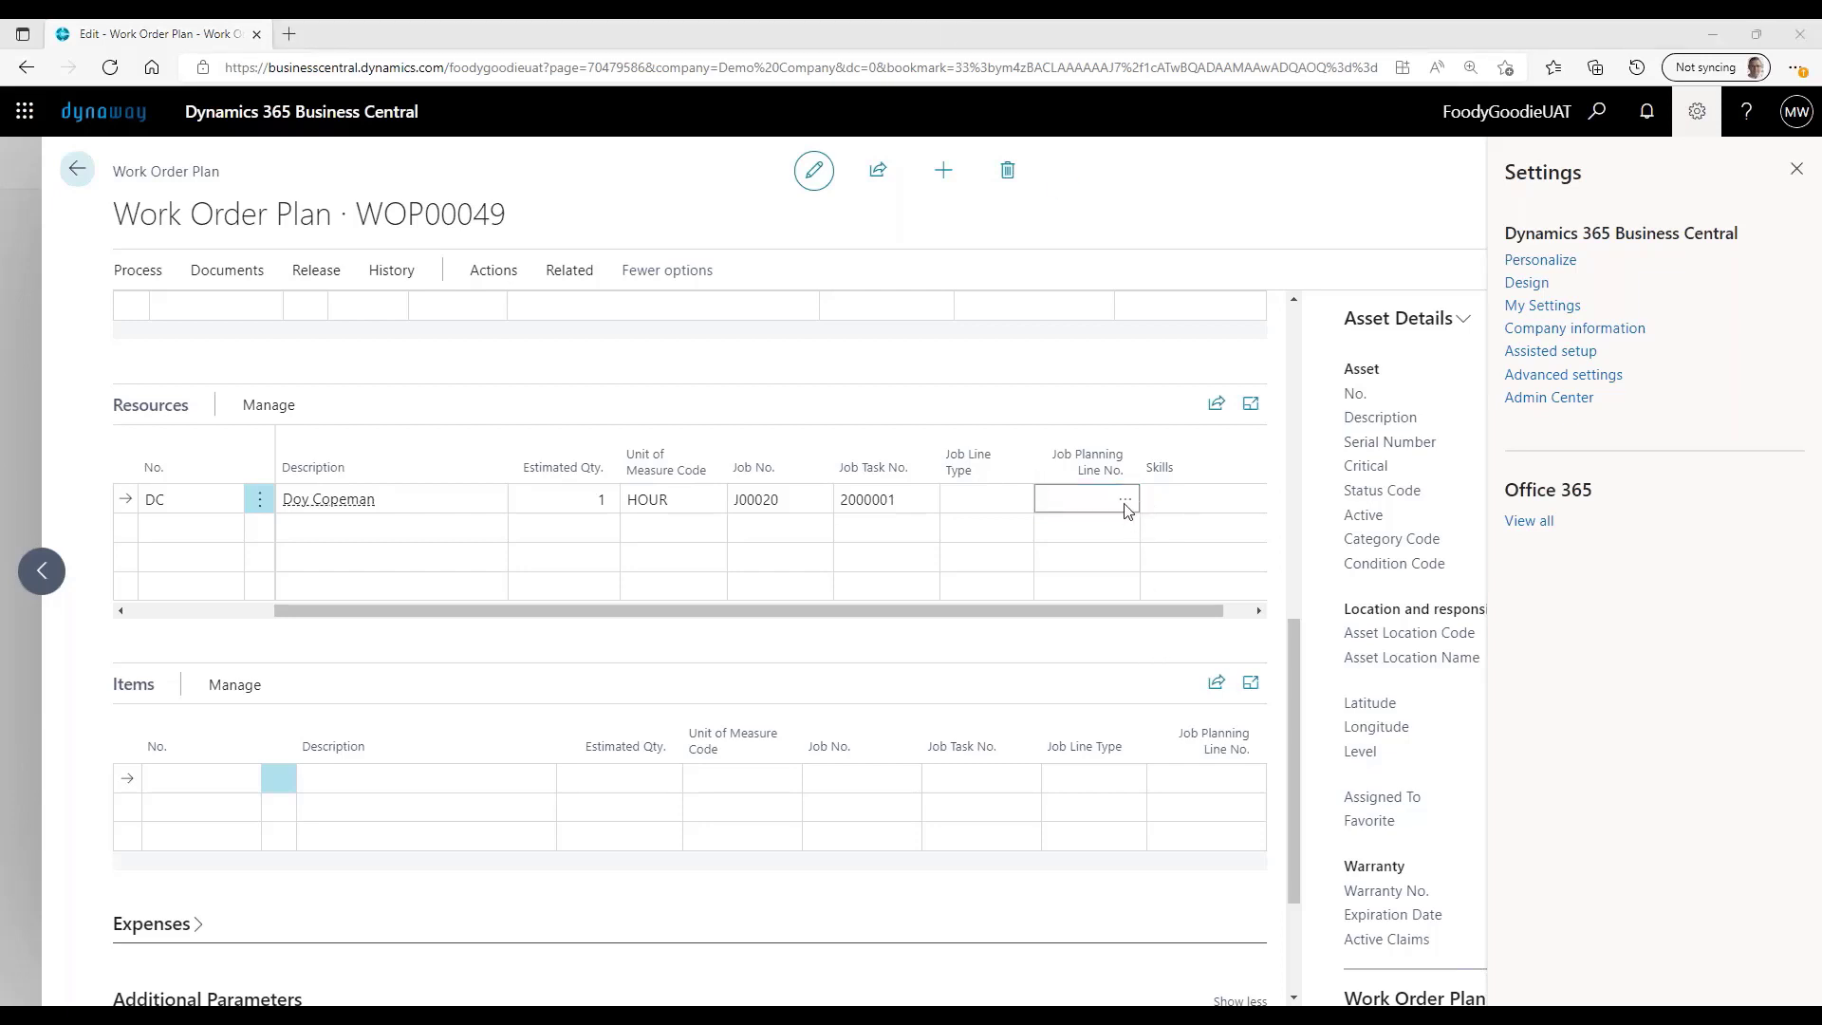
click(1125, 501)
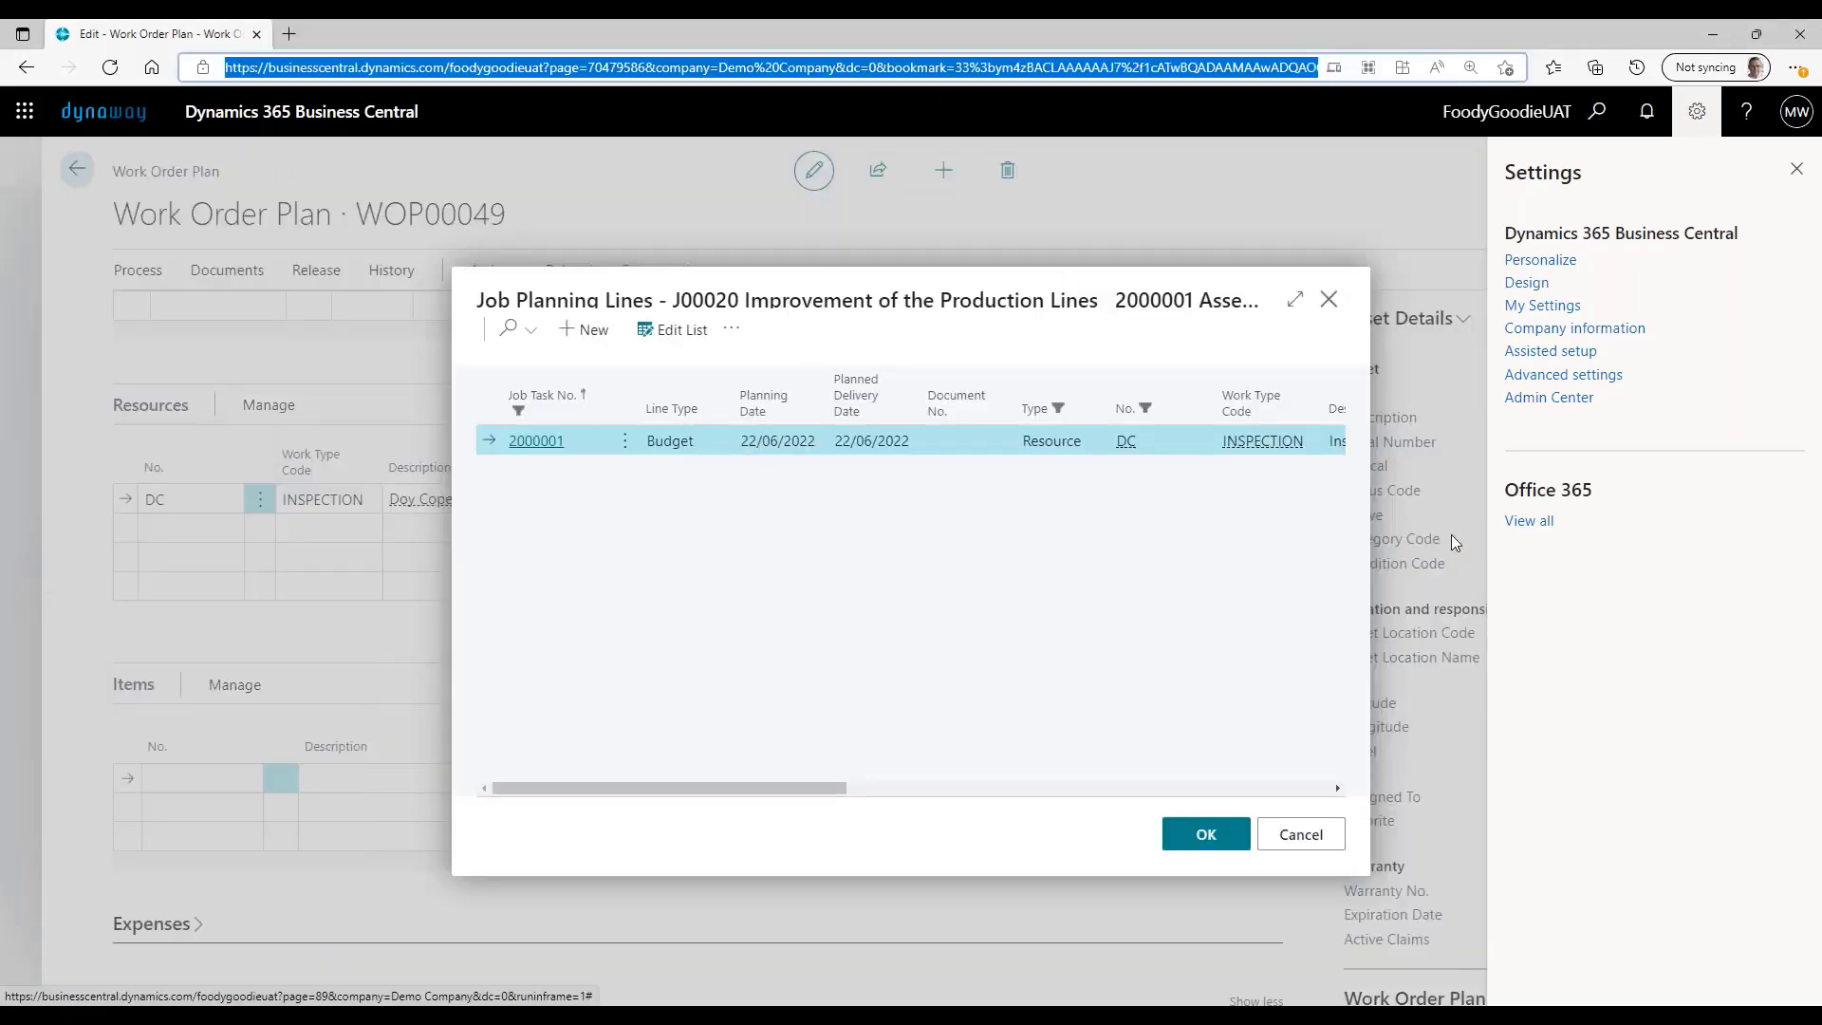
click(1208, 835)
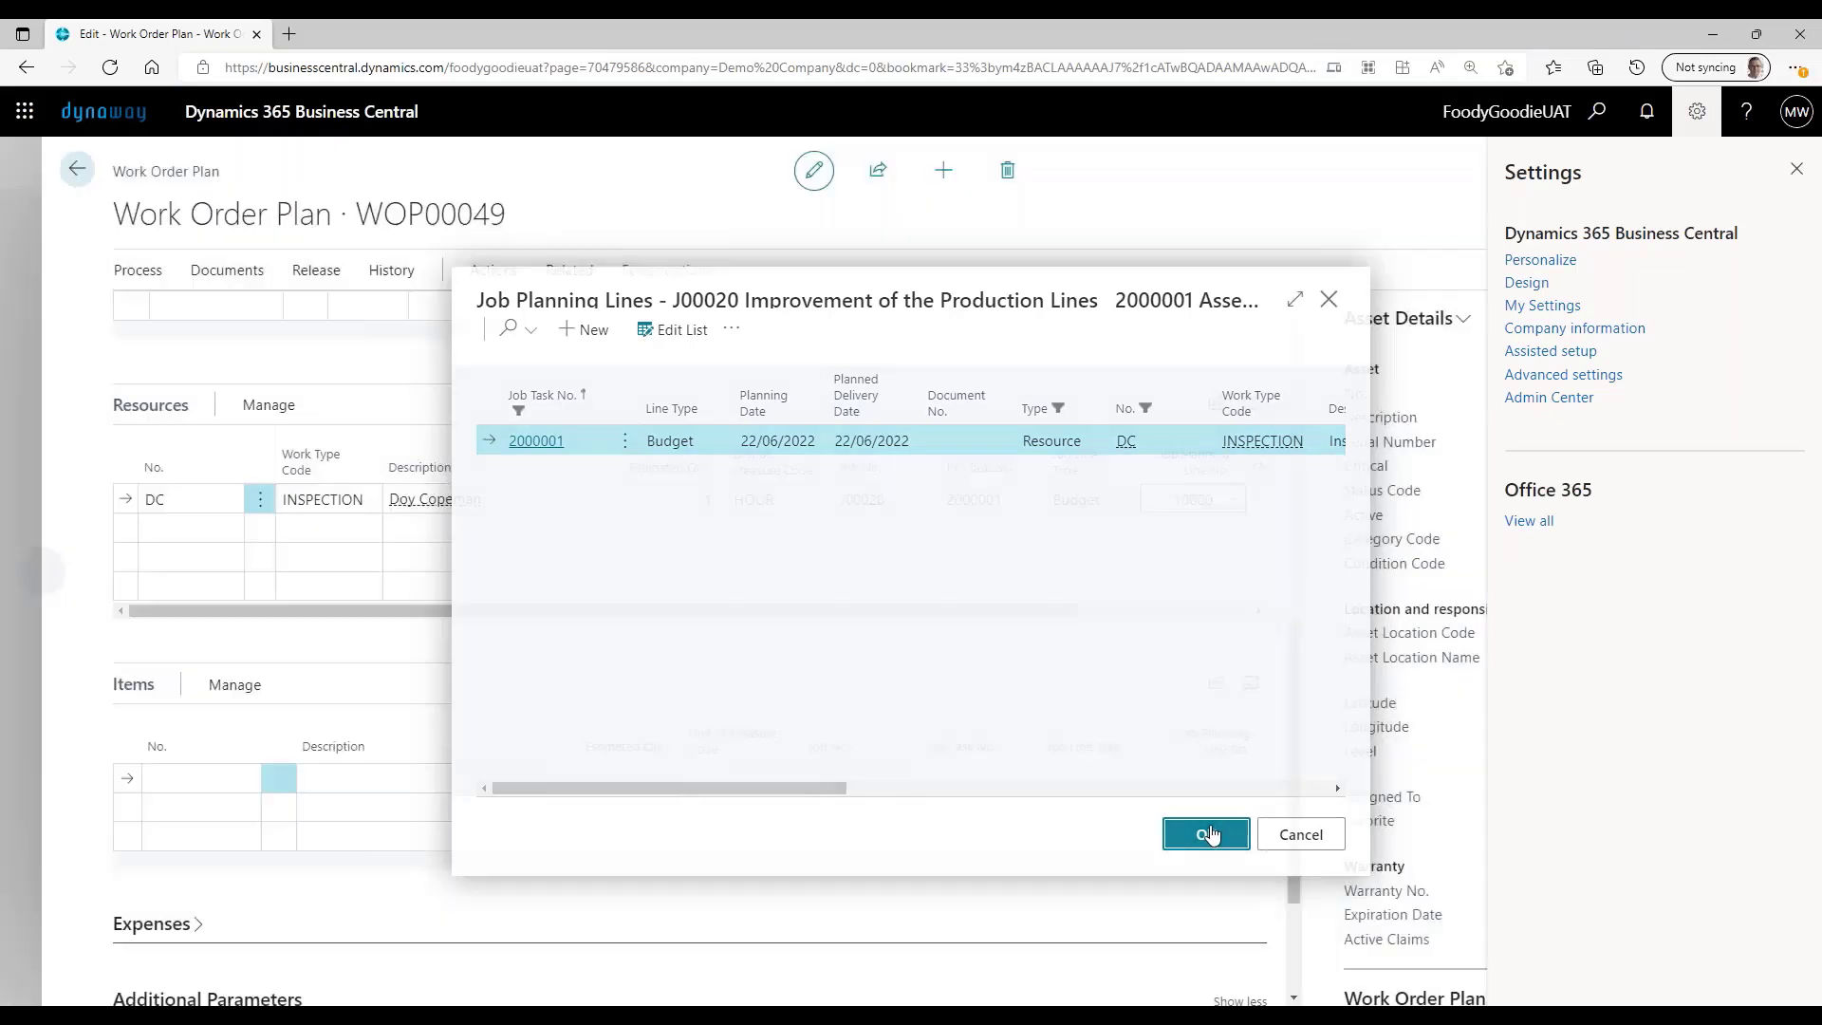
Step: Add item MI.00009, Capacitor - Motor, to the work order plan with an estimated quantity of 1
click(232, 774)
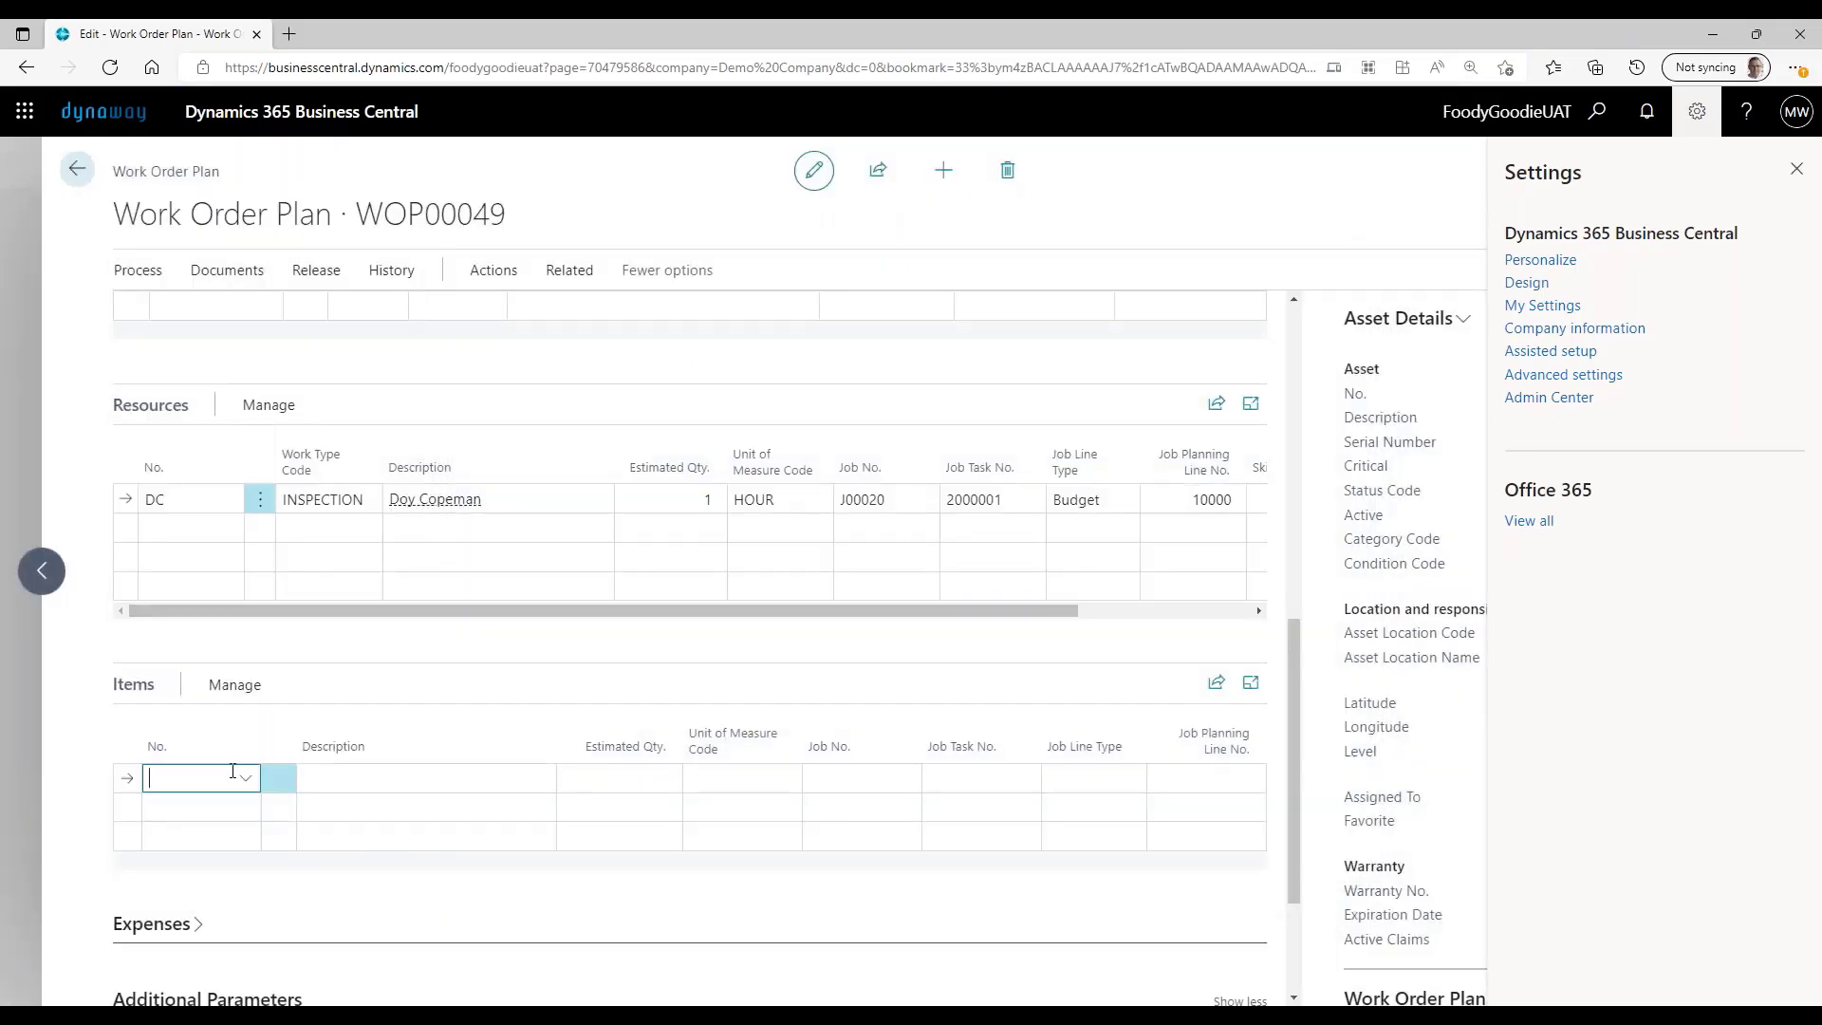
click(246, 778)
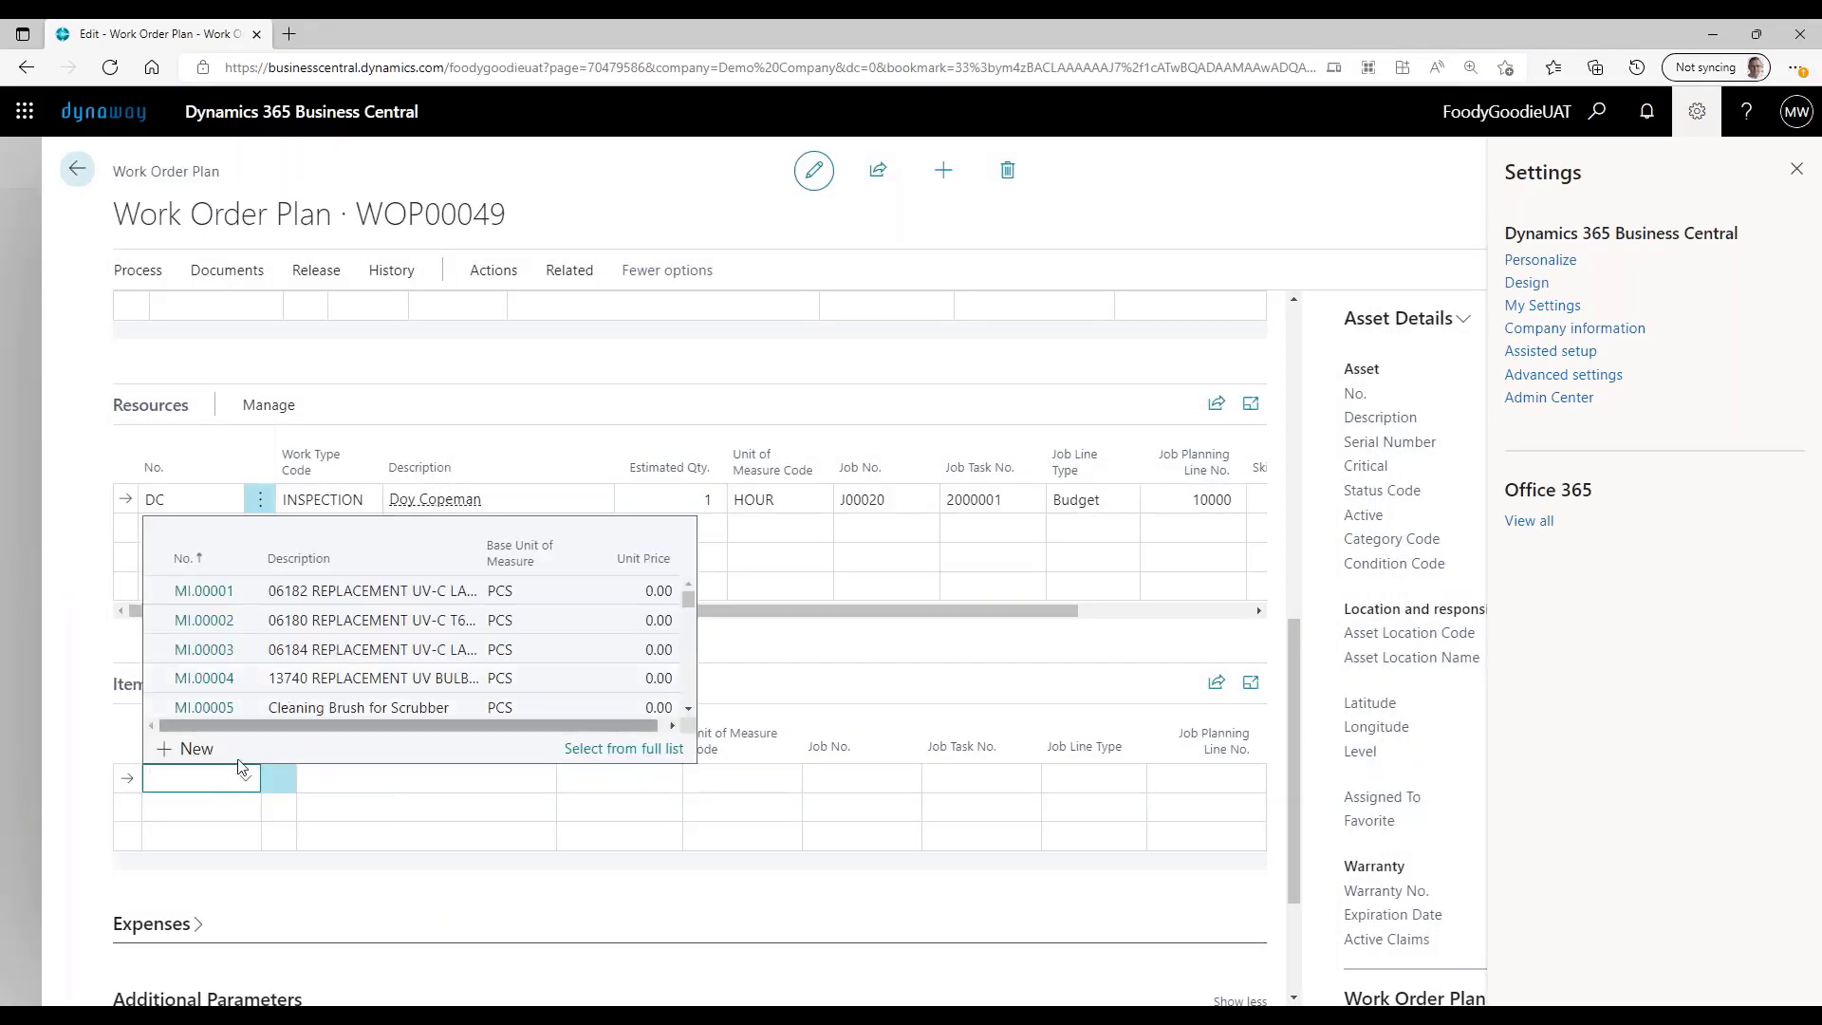
text(motor)
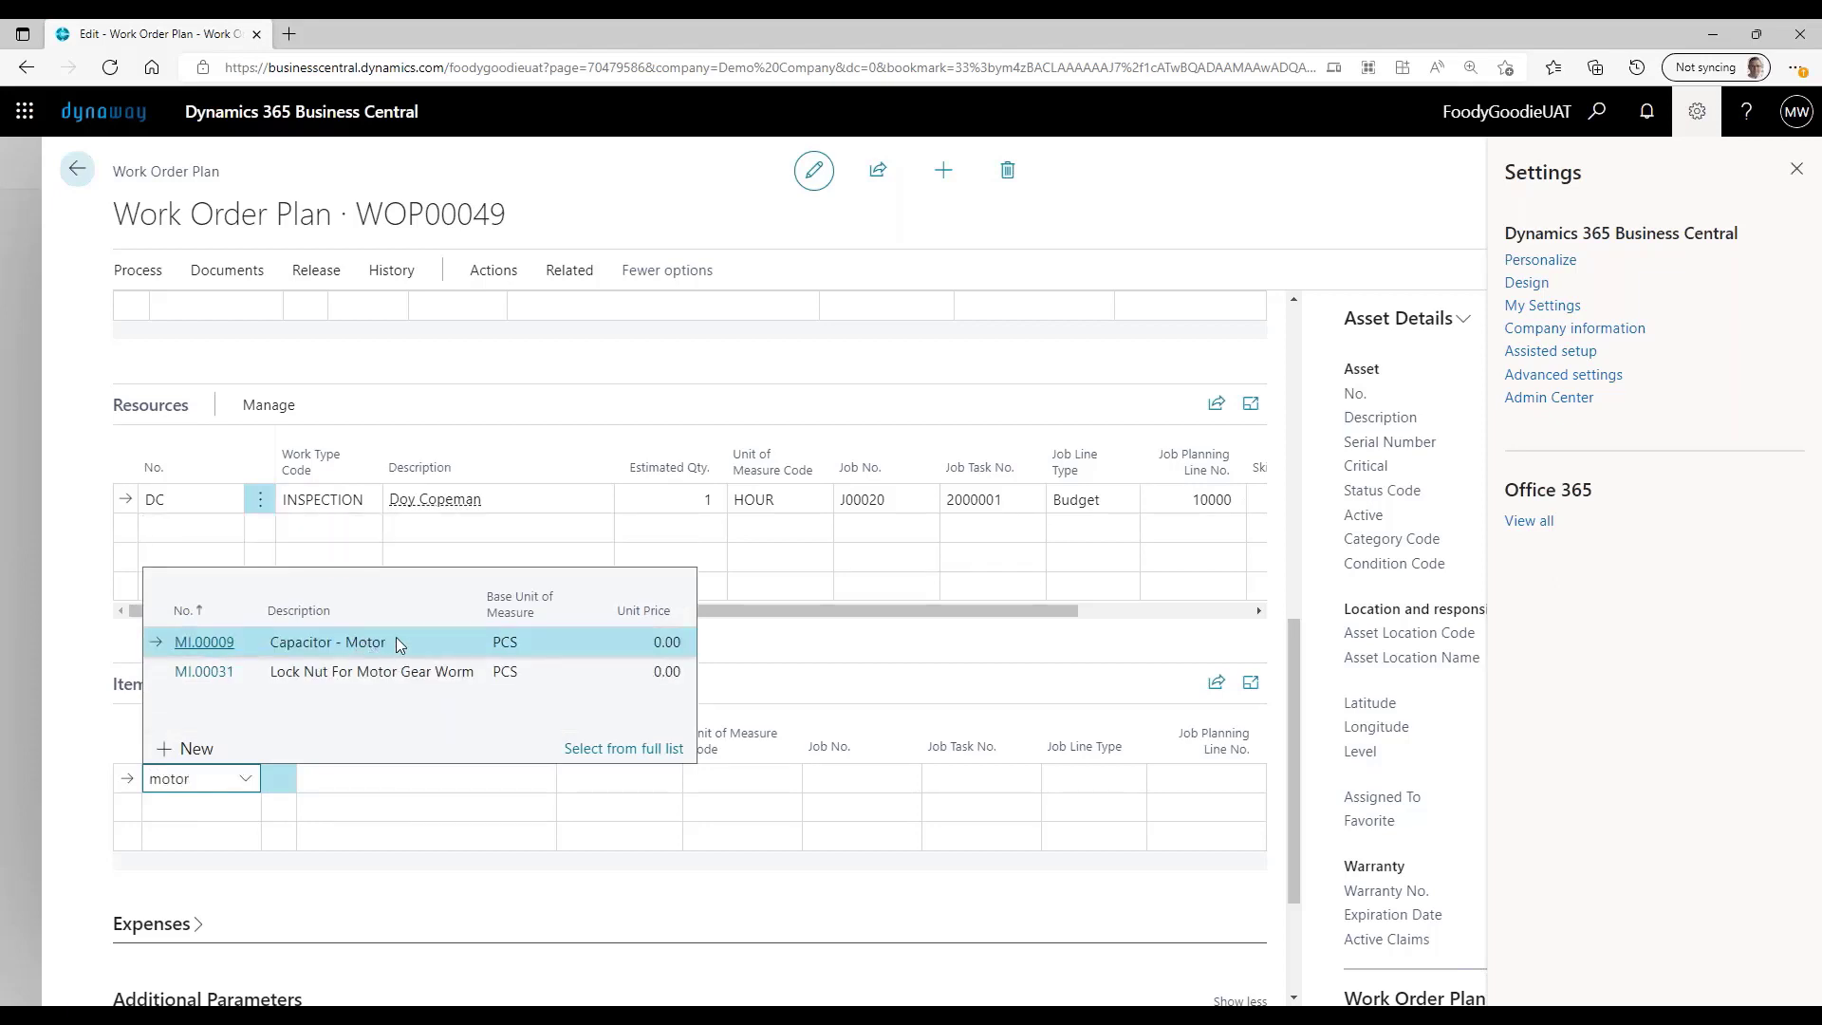
click(386, 642)
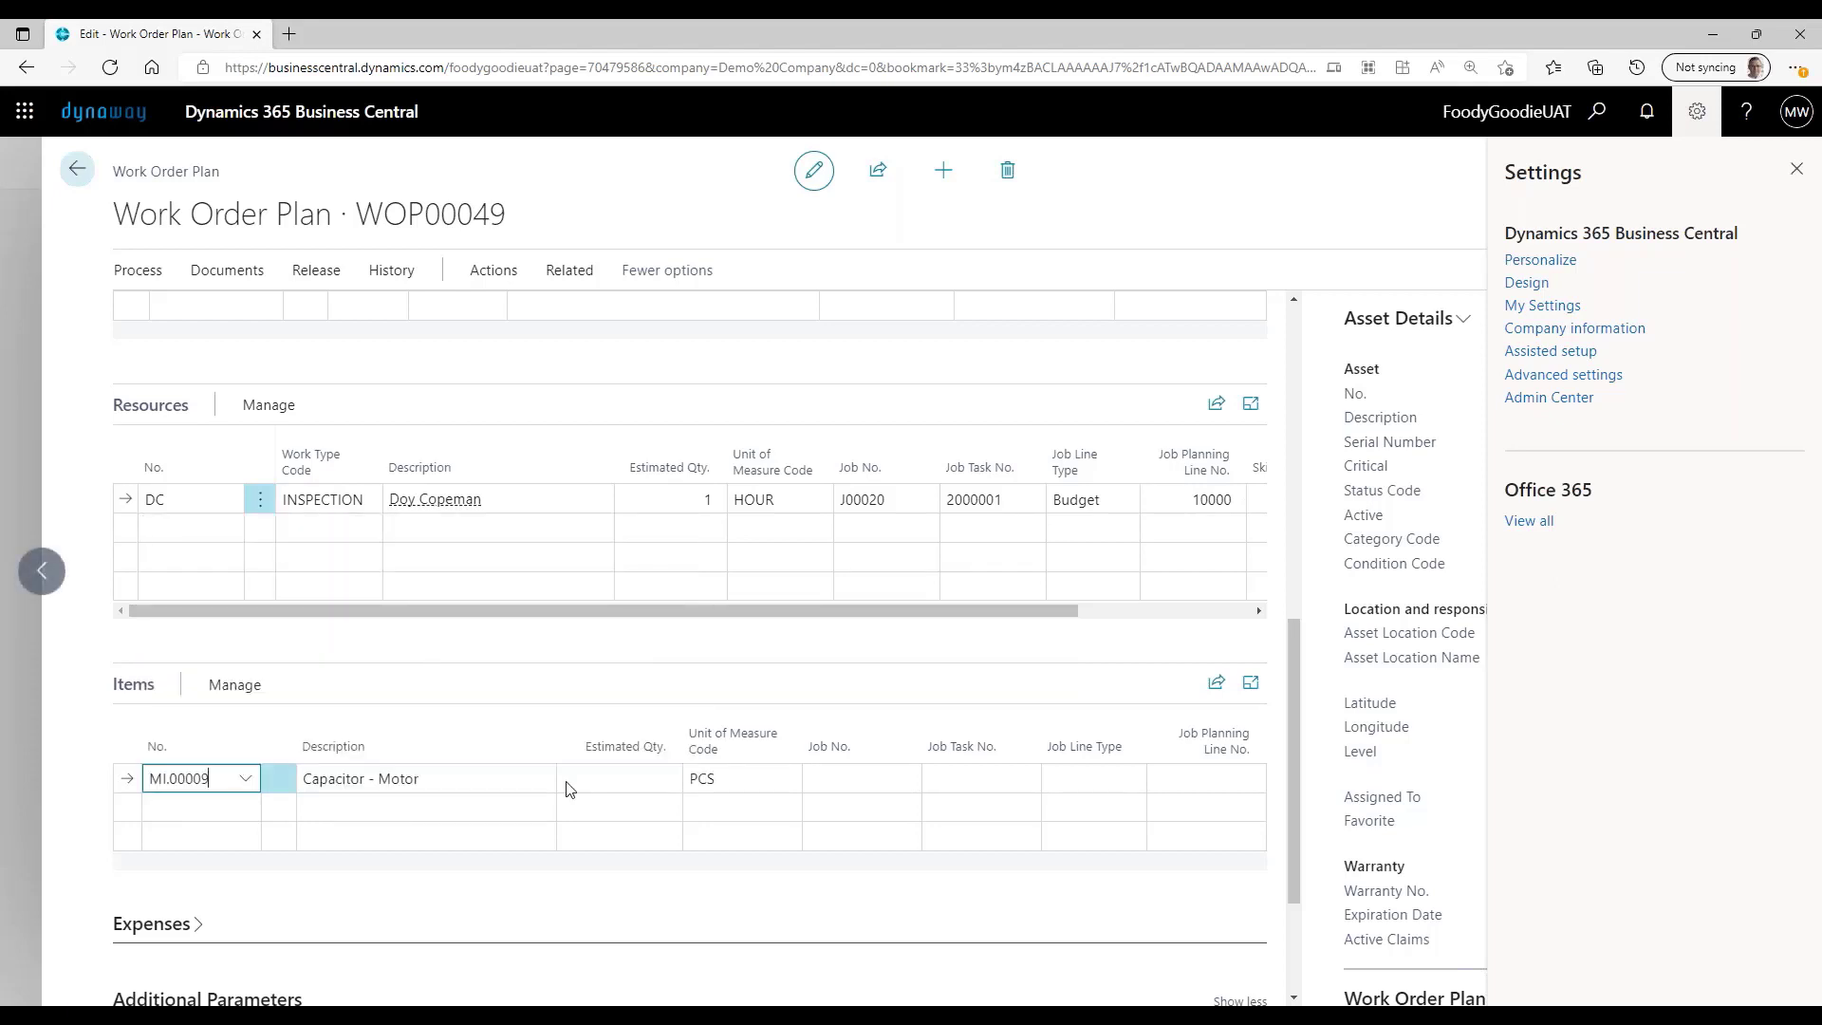
click(653, 776)
text(1)
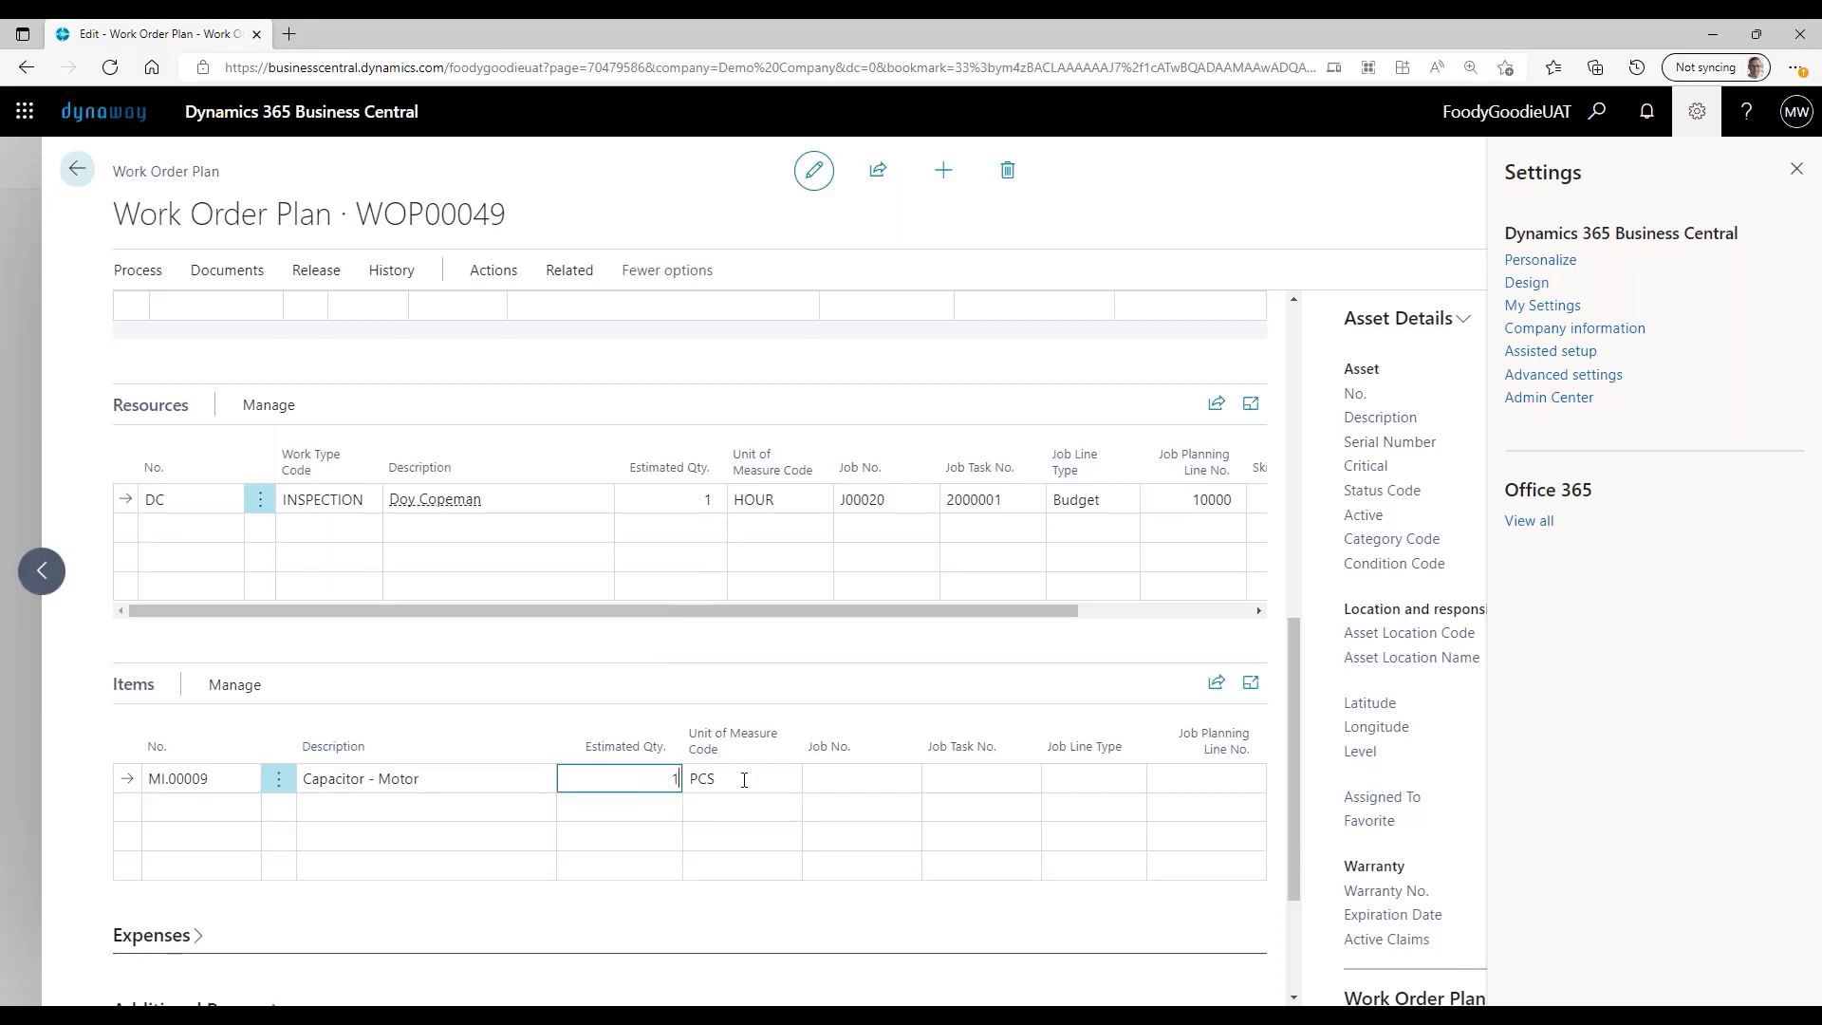
key(Tab)
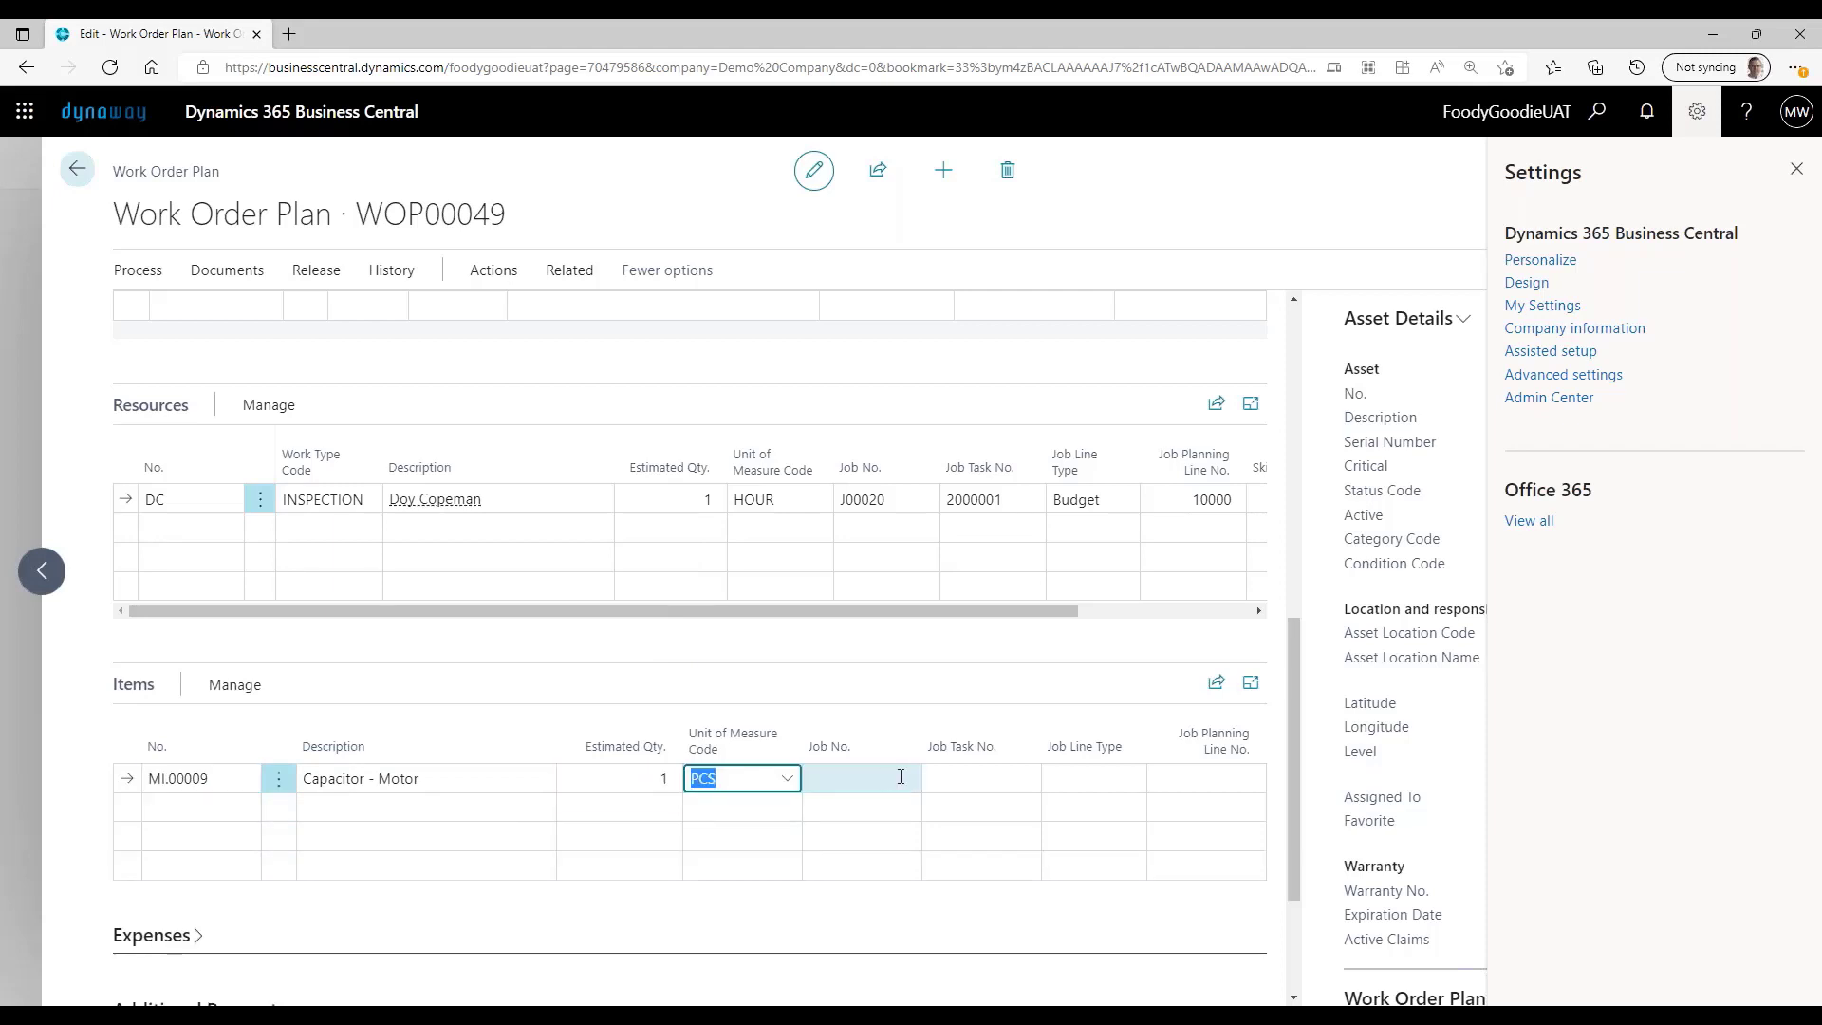
Step: Assign job J00020 and job task 2000001, Asset 000003 improvements, to the Capacitor - Motor item line
click(901, 776)
click(905, 778)
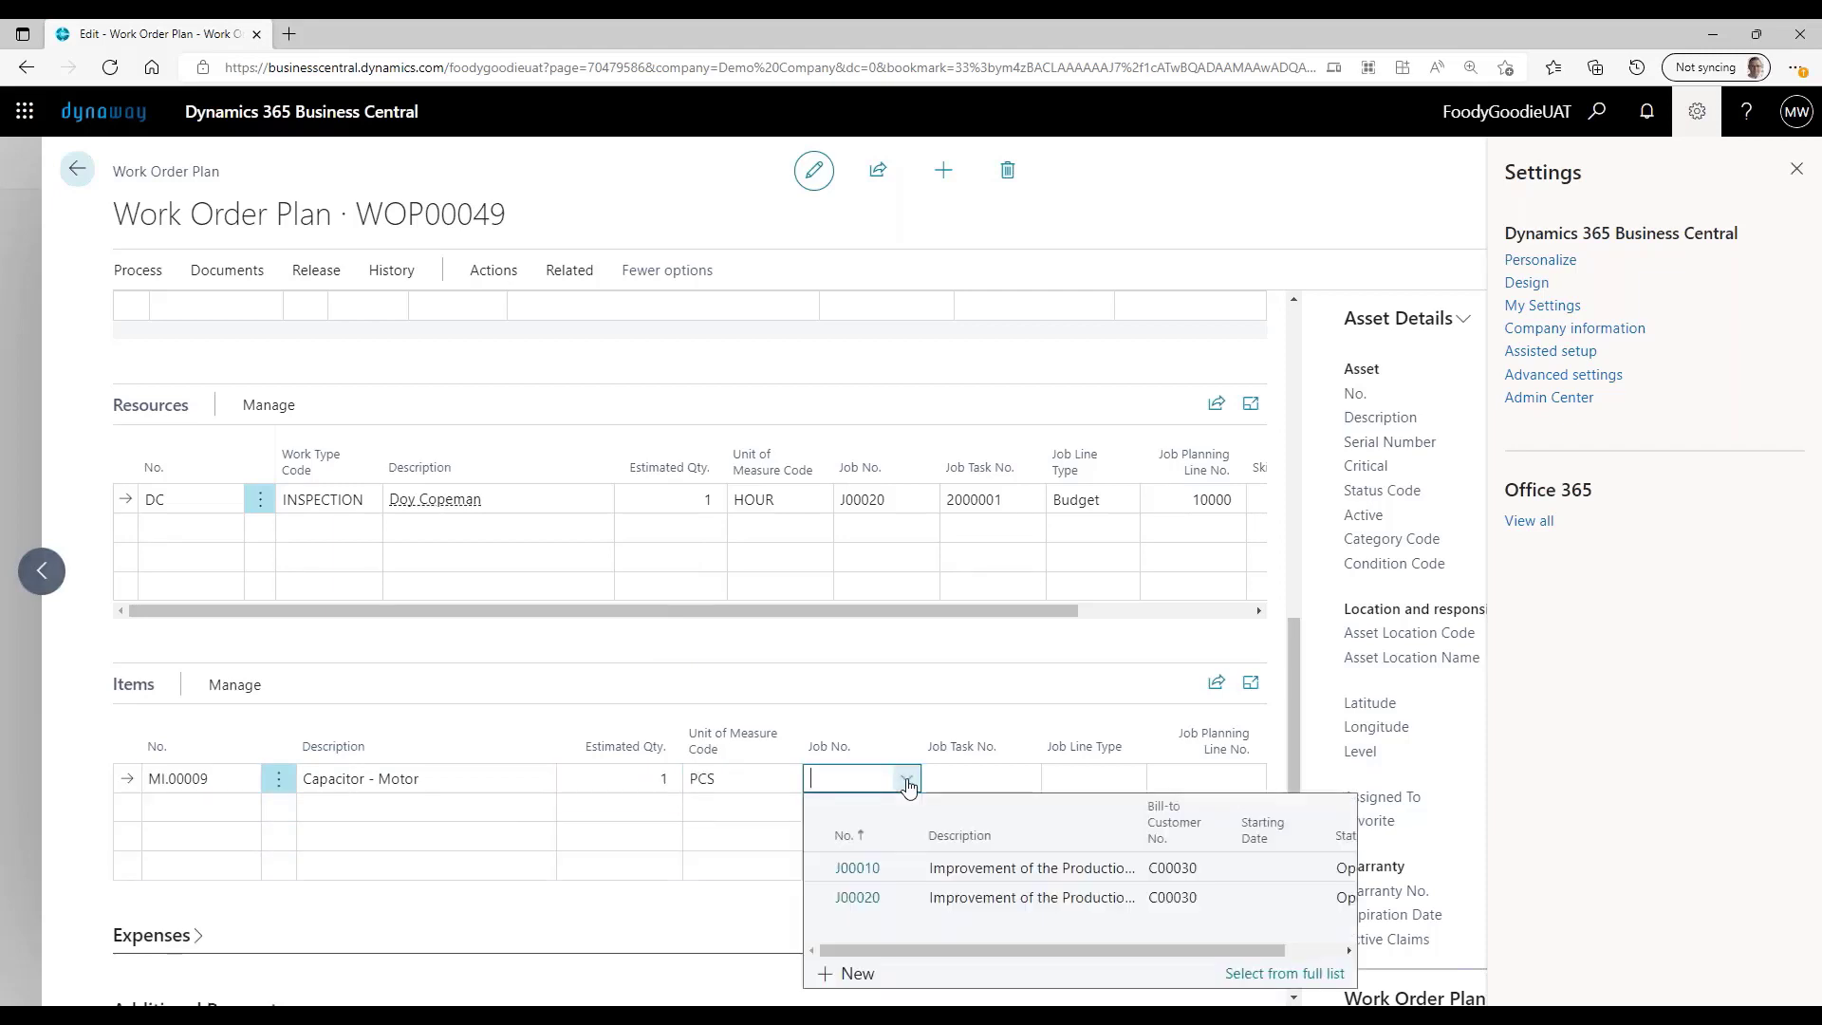
click(877, 896)
click(1018, 780)
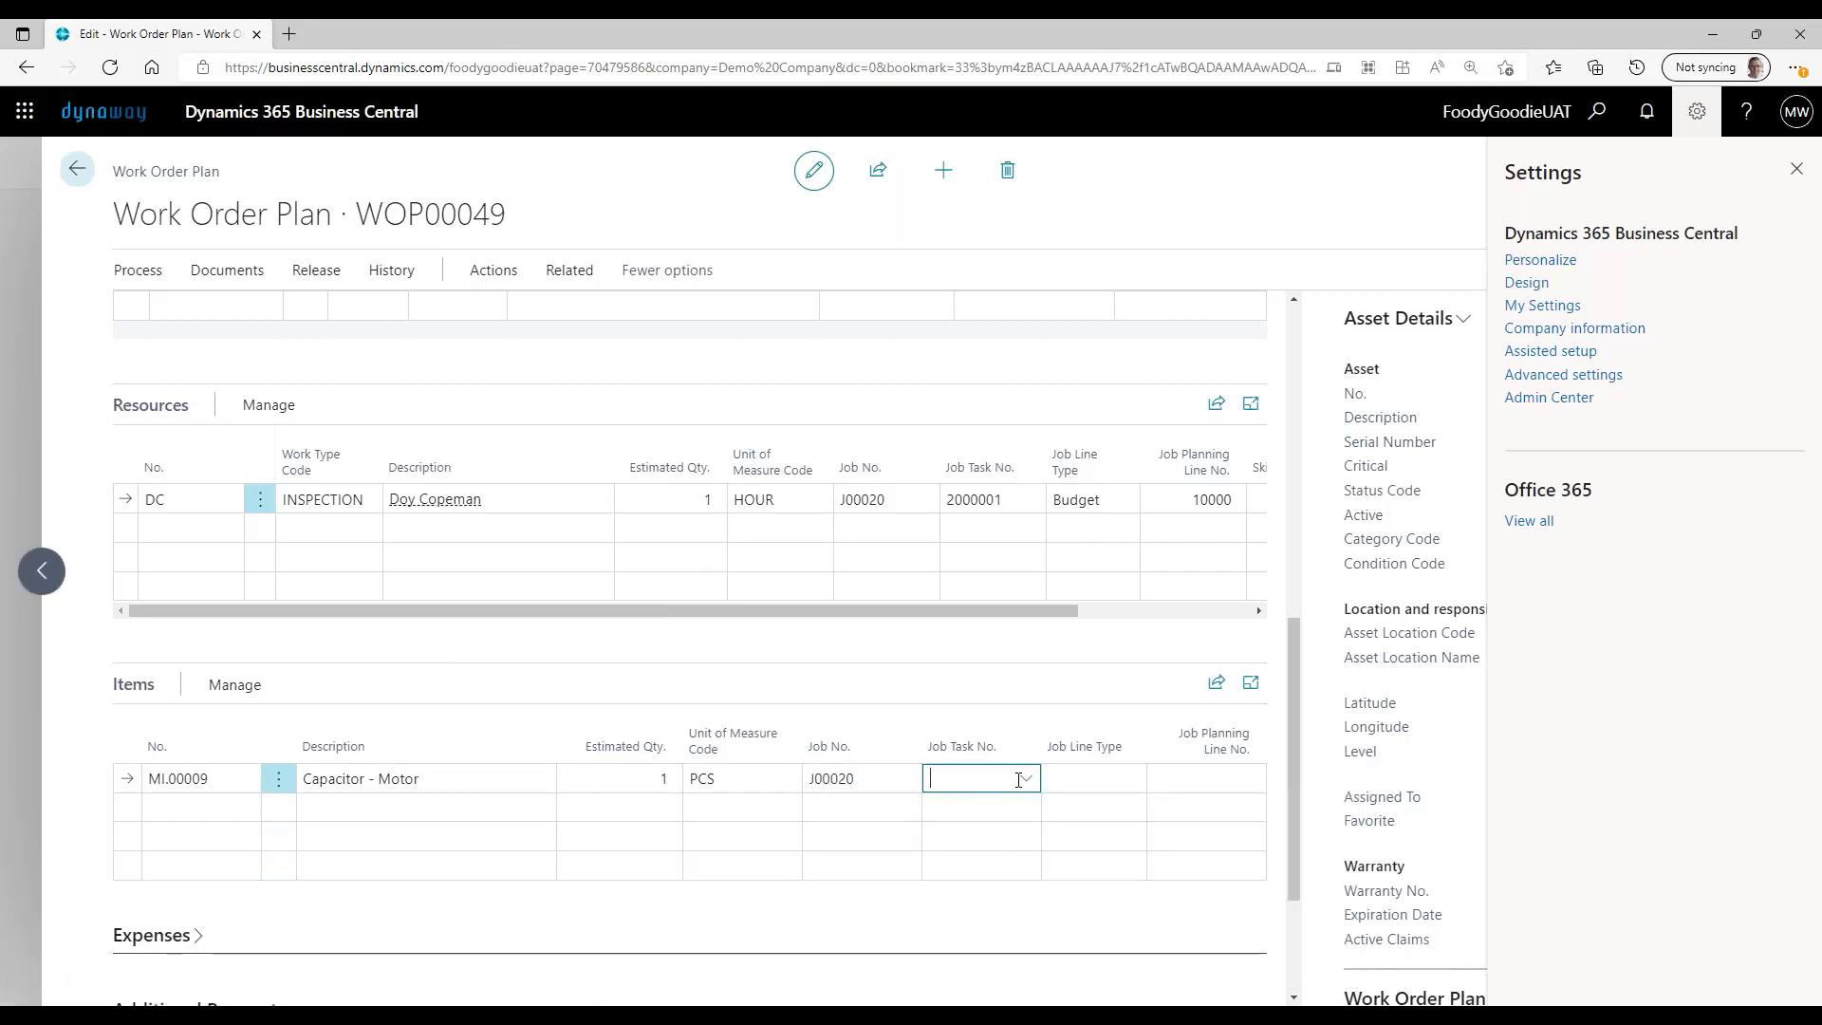
click(1019, 780)
scroll(1044, 664, down, 3)
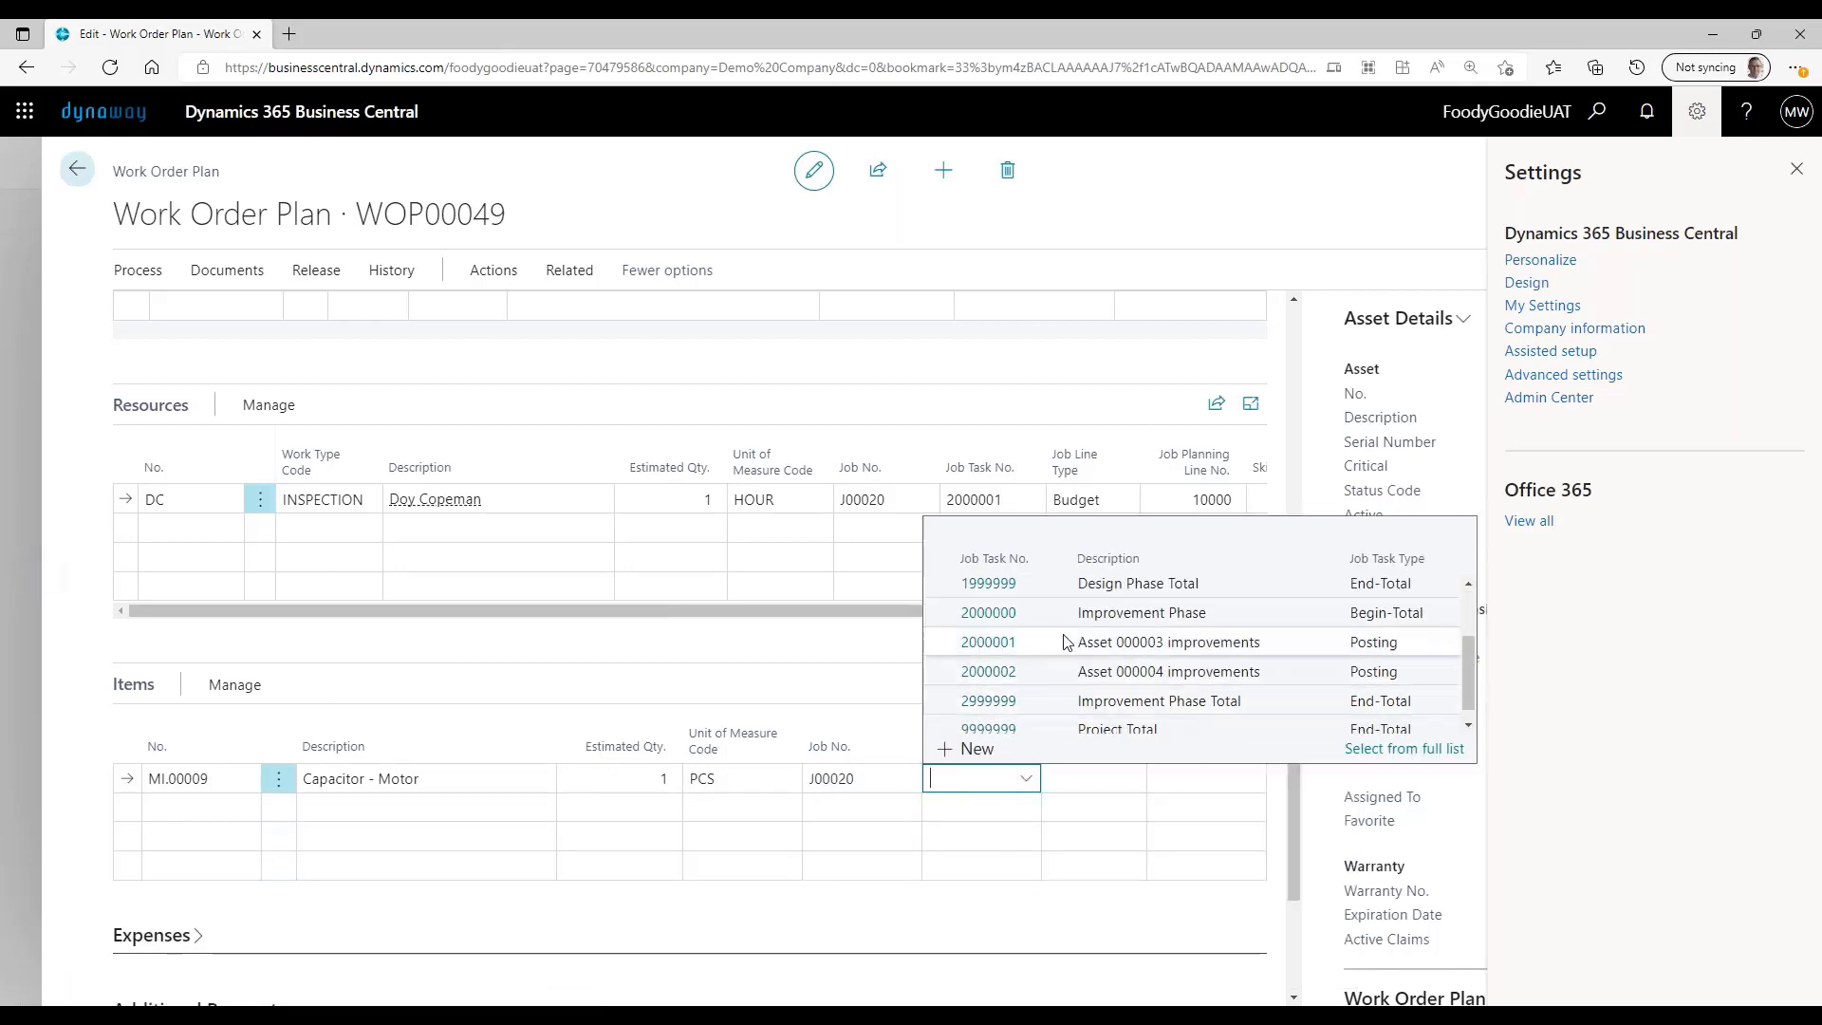
click(1065, 642)
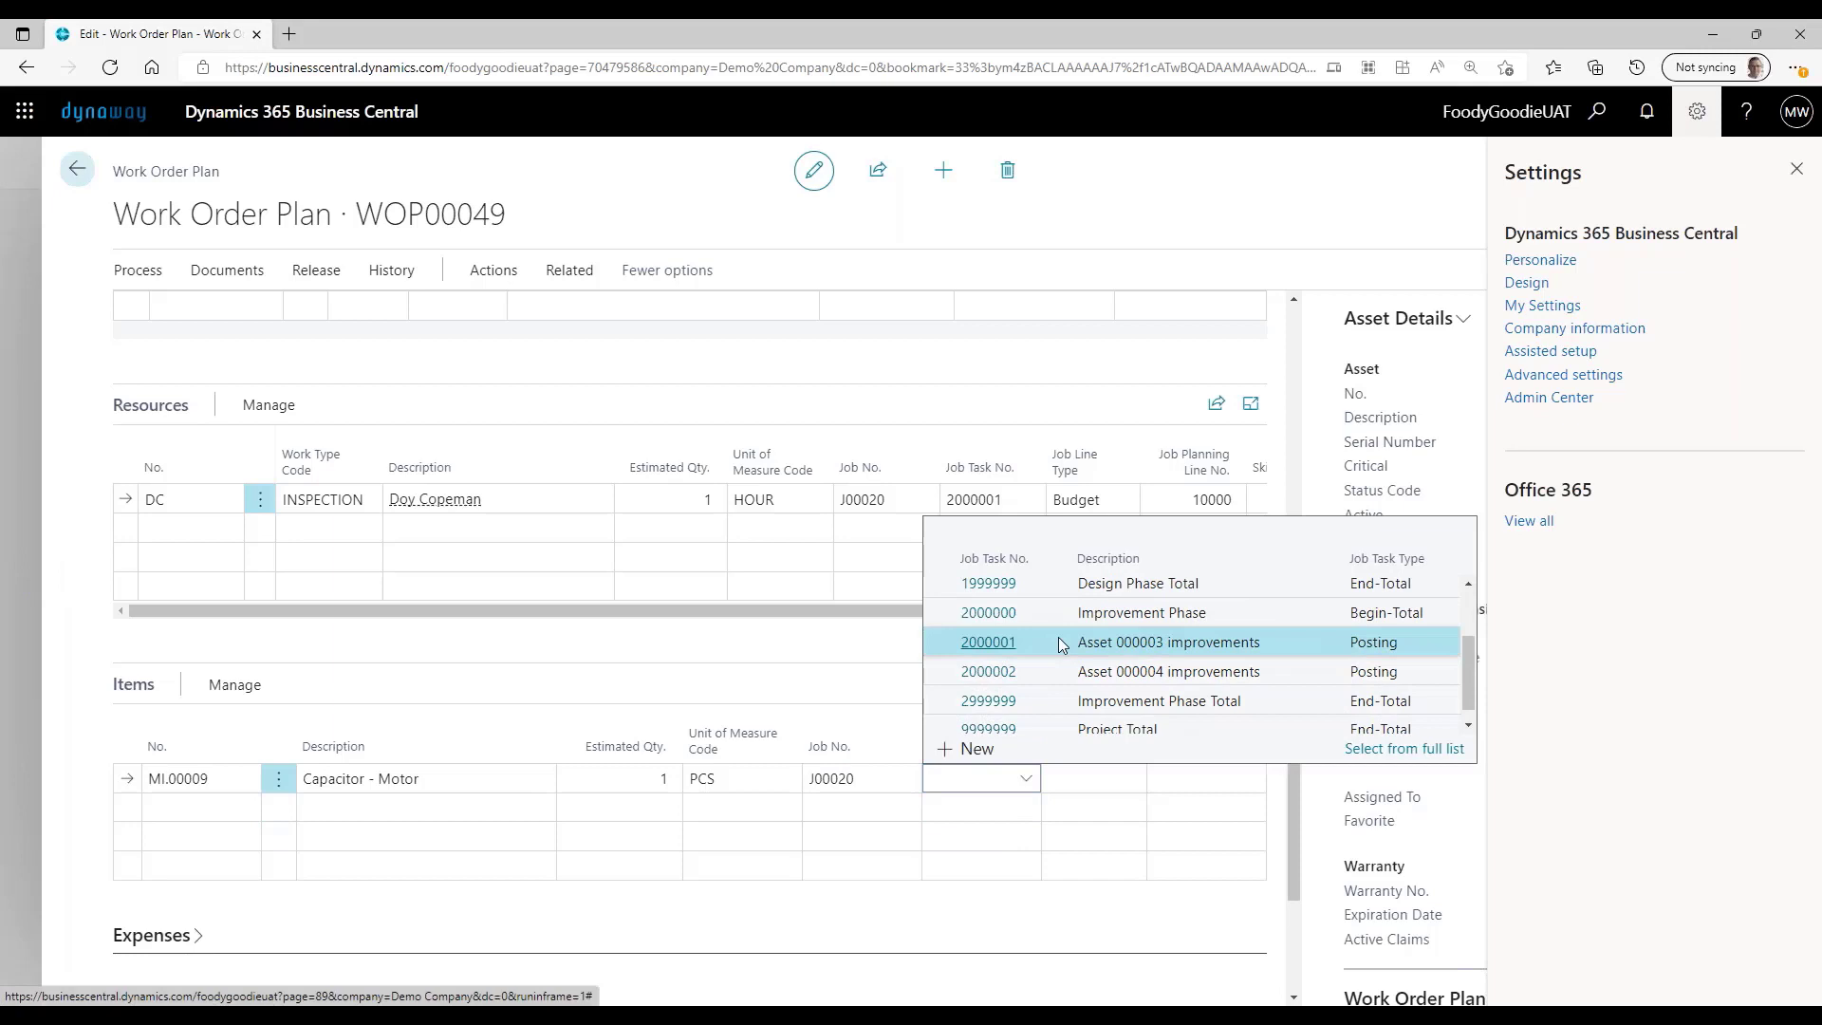
Step: Link the Capacitor - Motor item line to its Budget job planning line and close the Settings pane
click(1231, 784)
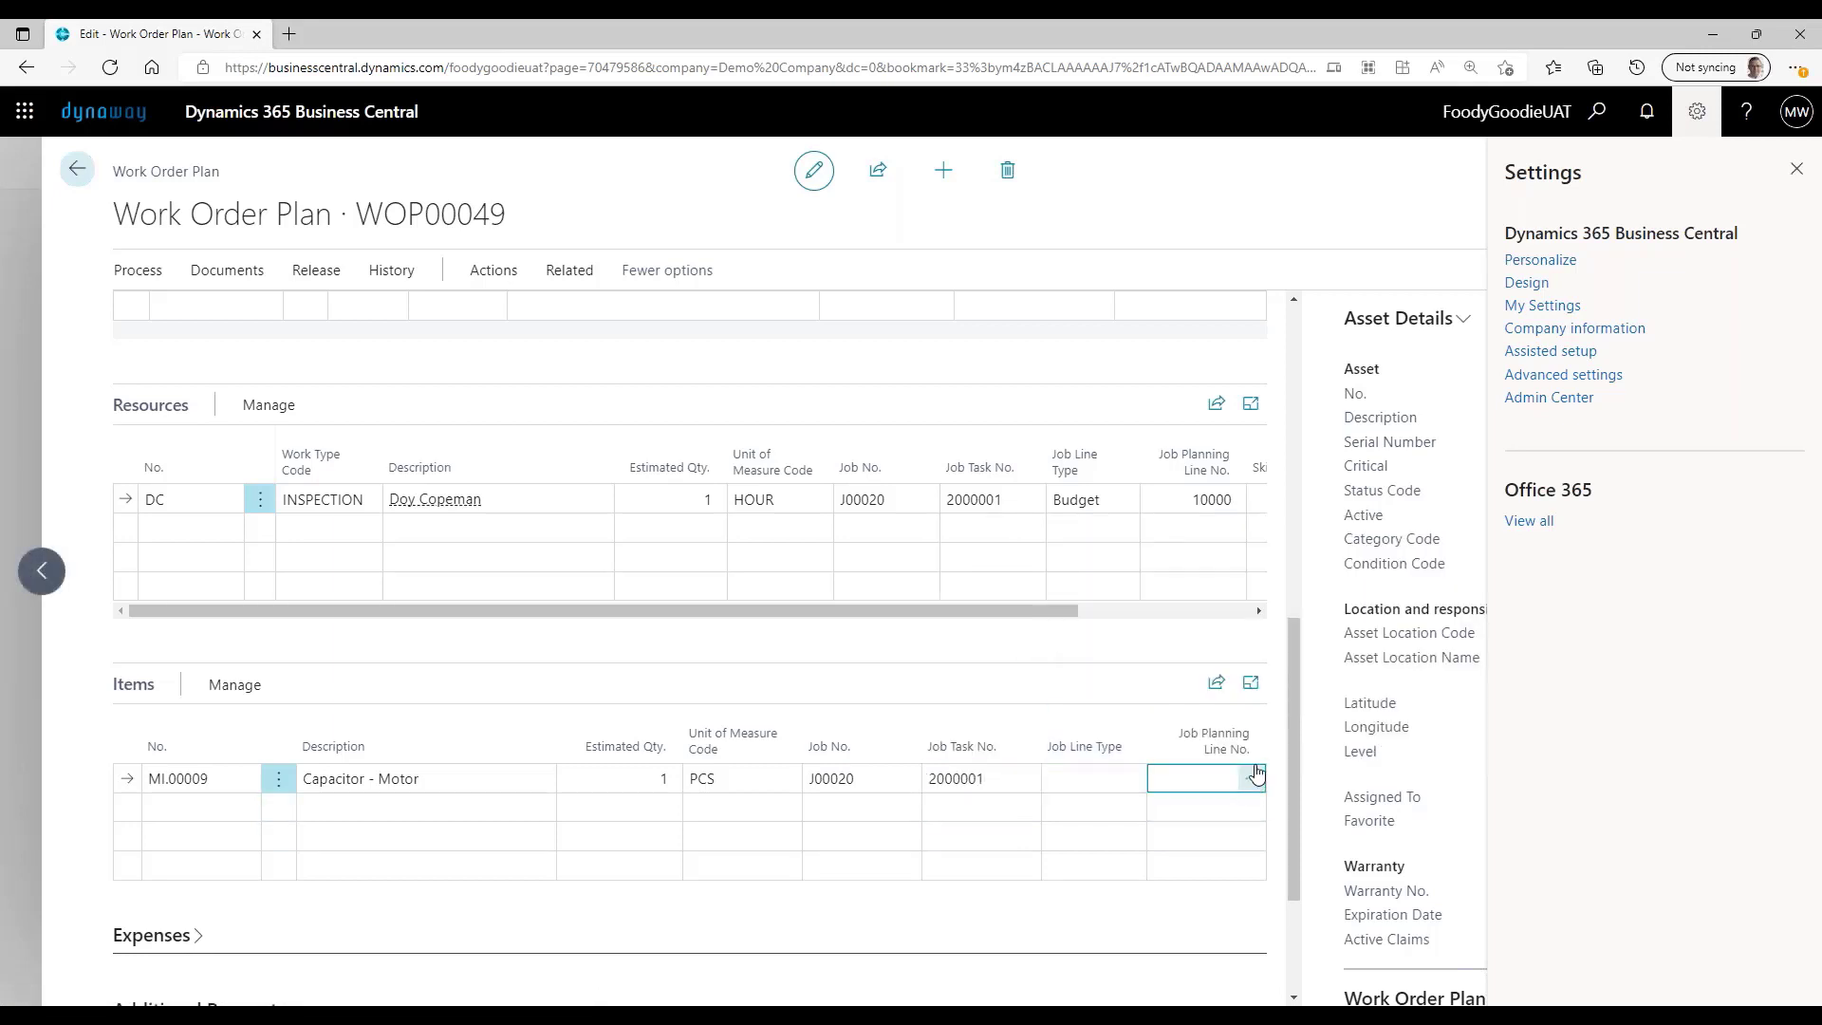
click(1252, 779)
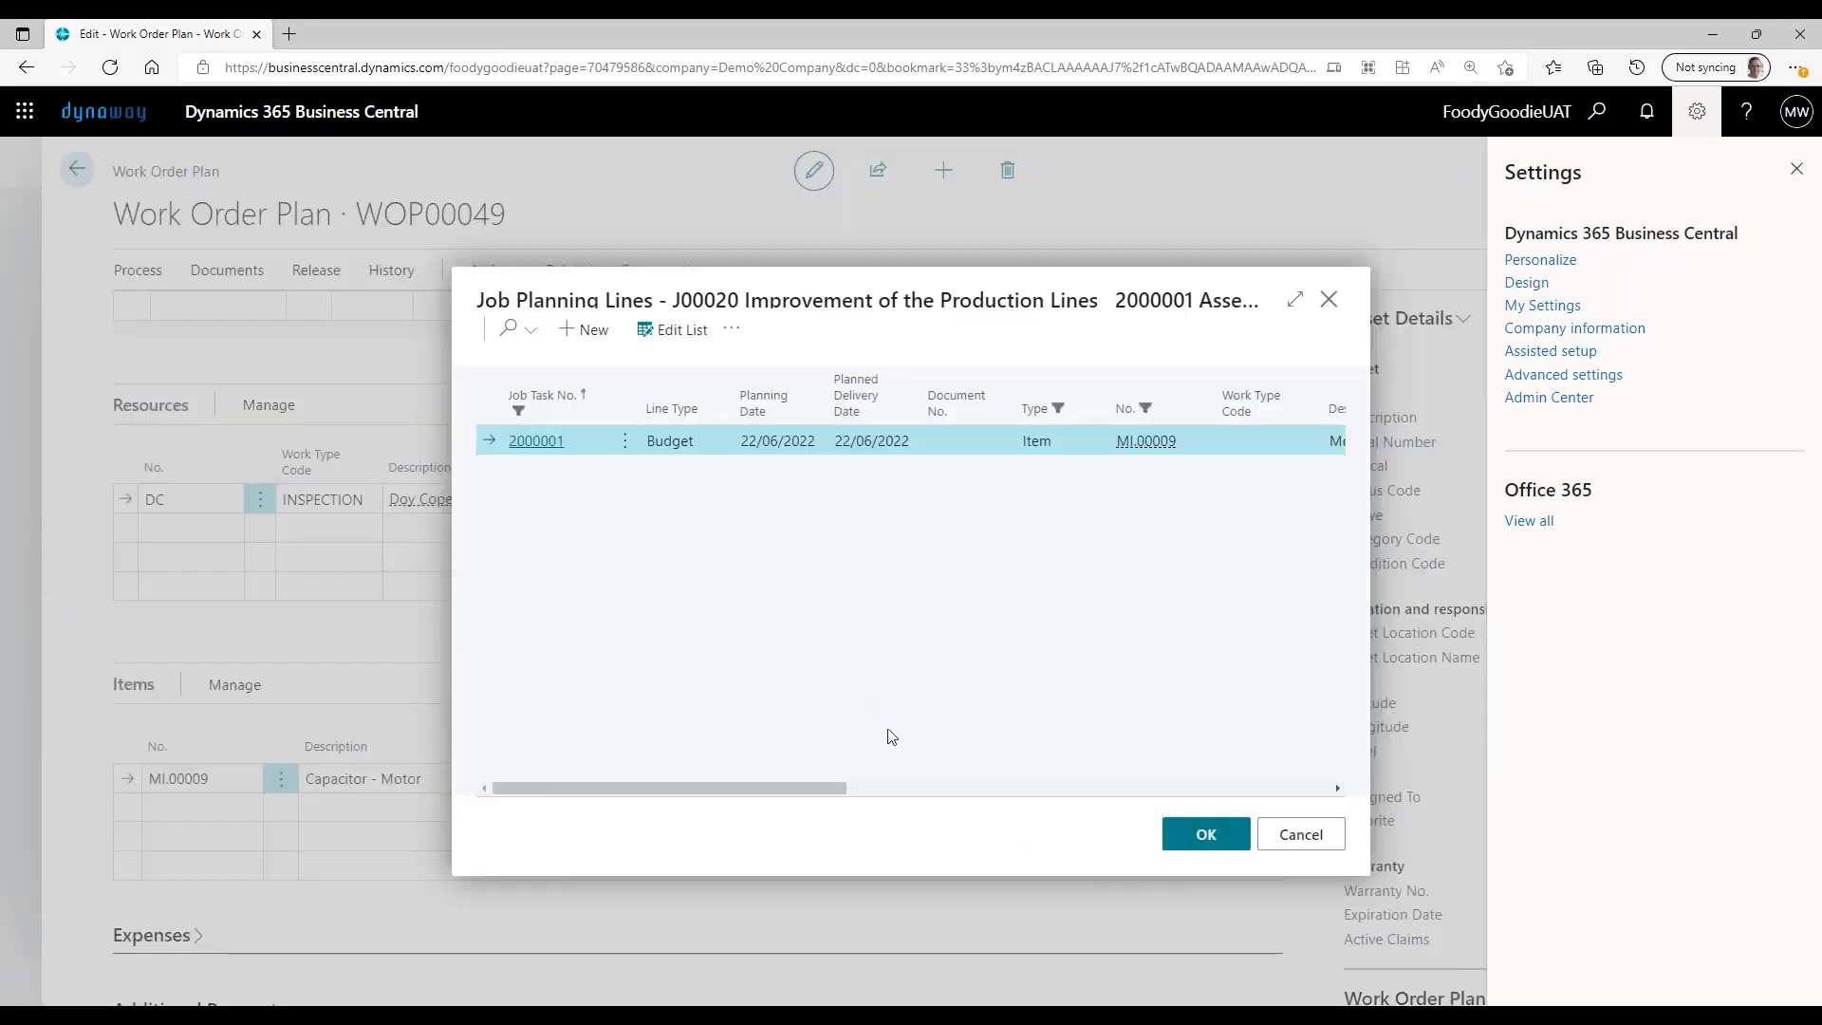
click(1220, 833)
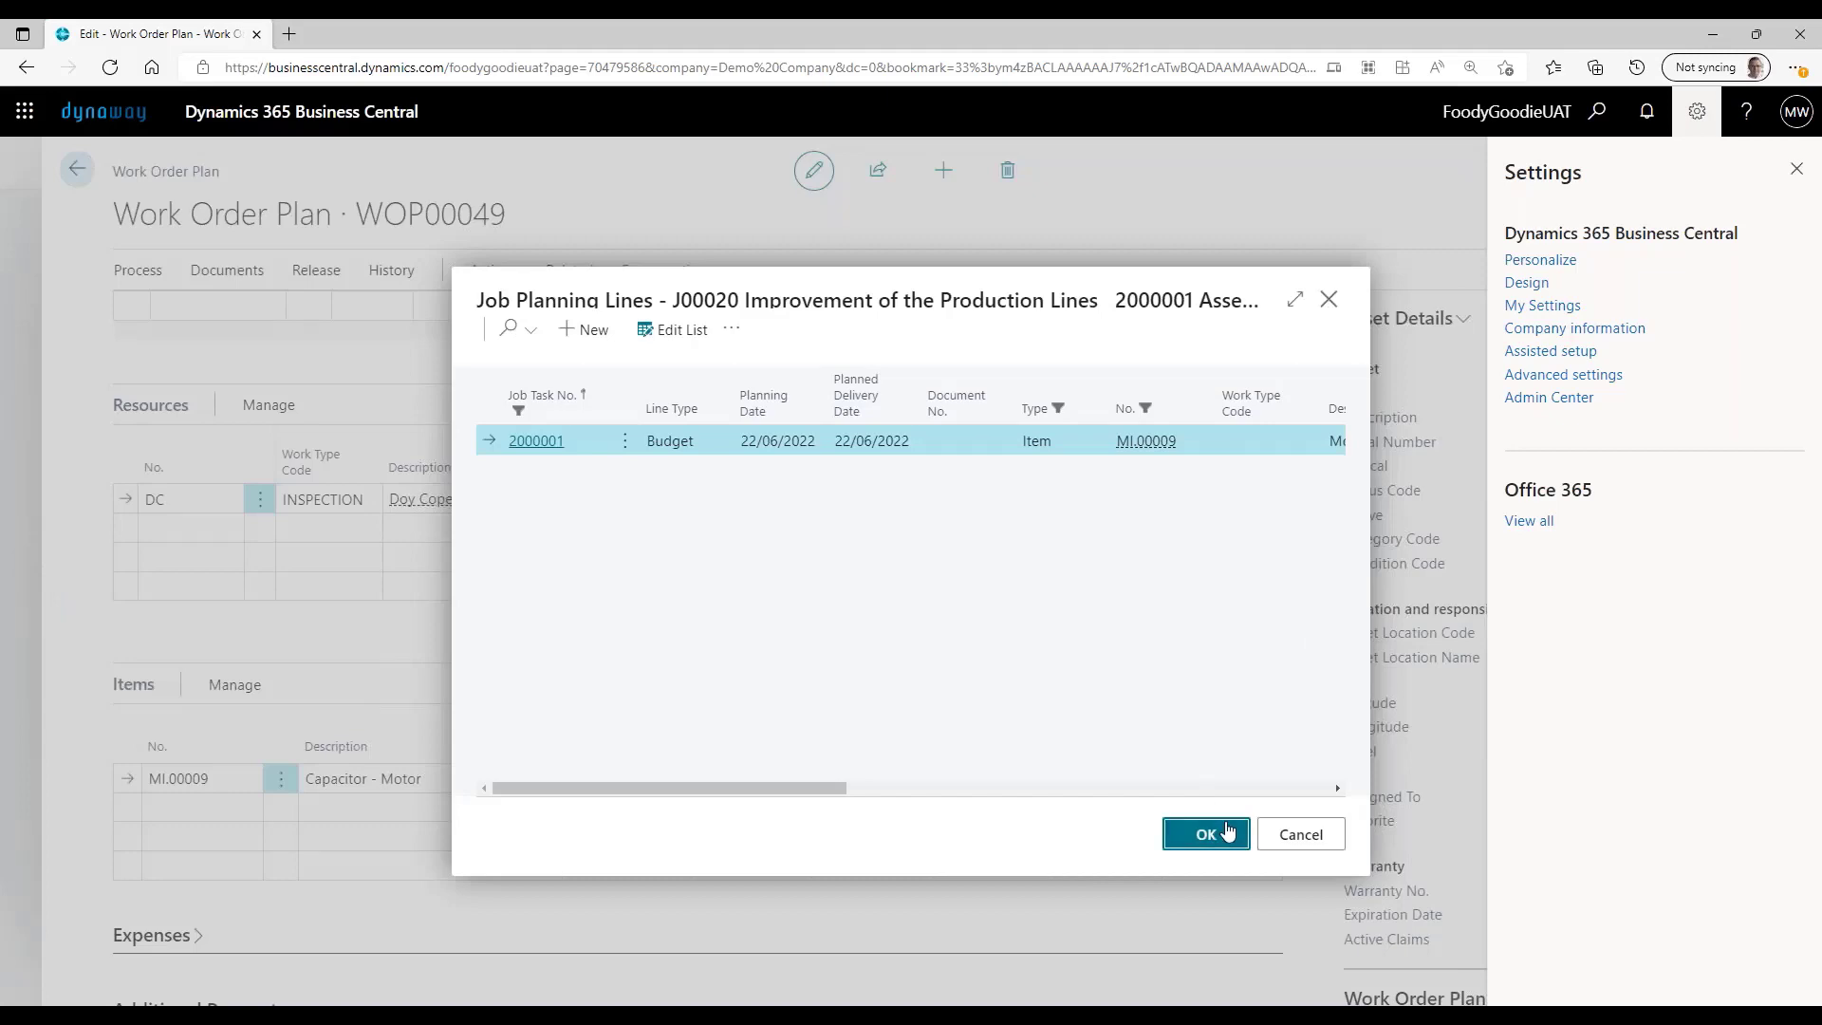
click(1795, 171)
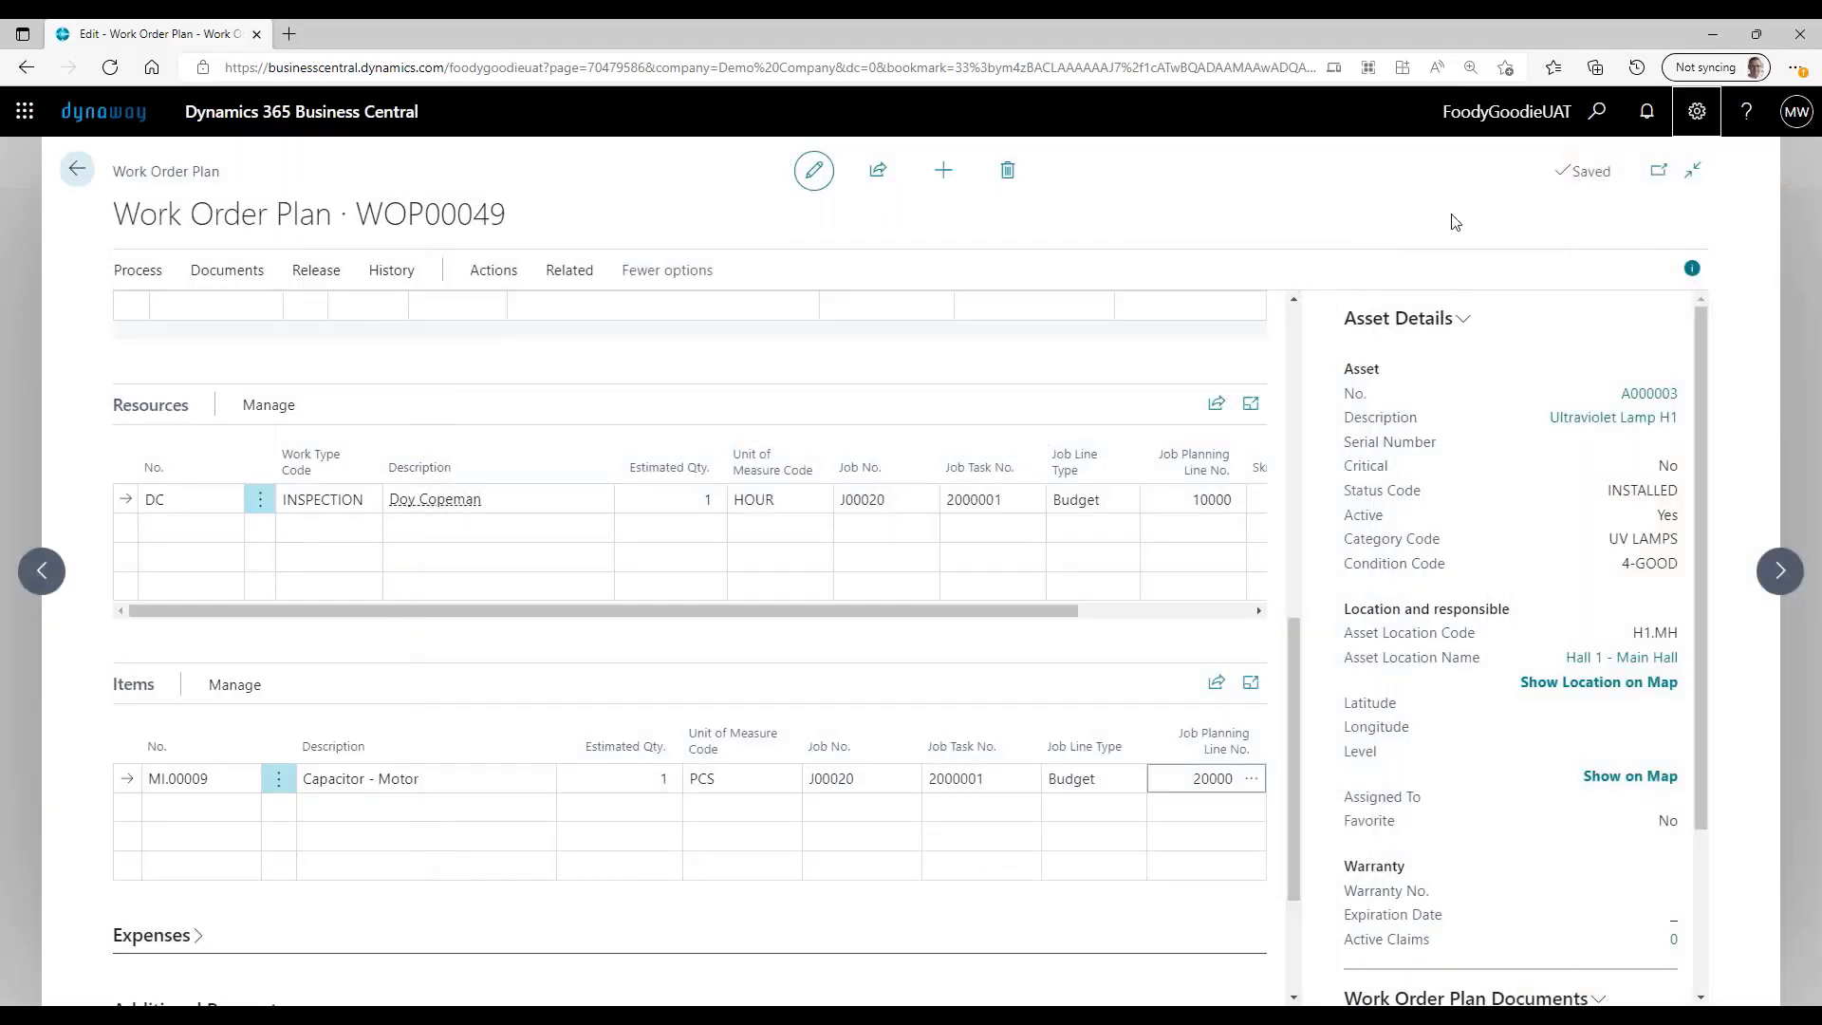
Step: Set the planned date of the One-off frequency to today, 22/06/2022, and release the work order plan
scroll(513, 375, up, 5)
click(916, 676)
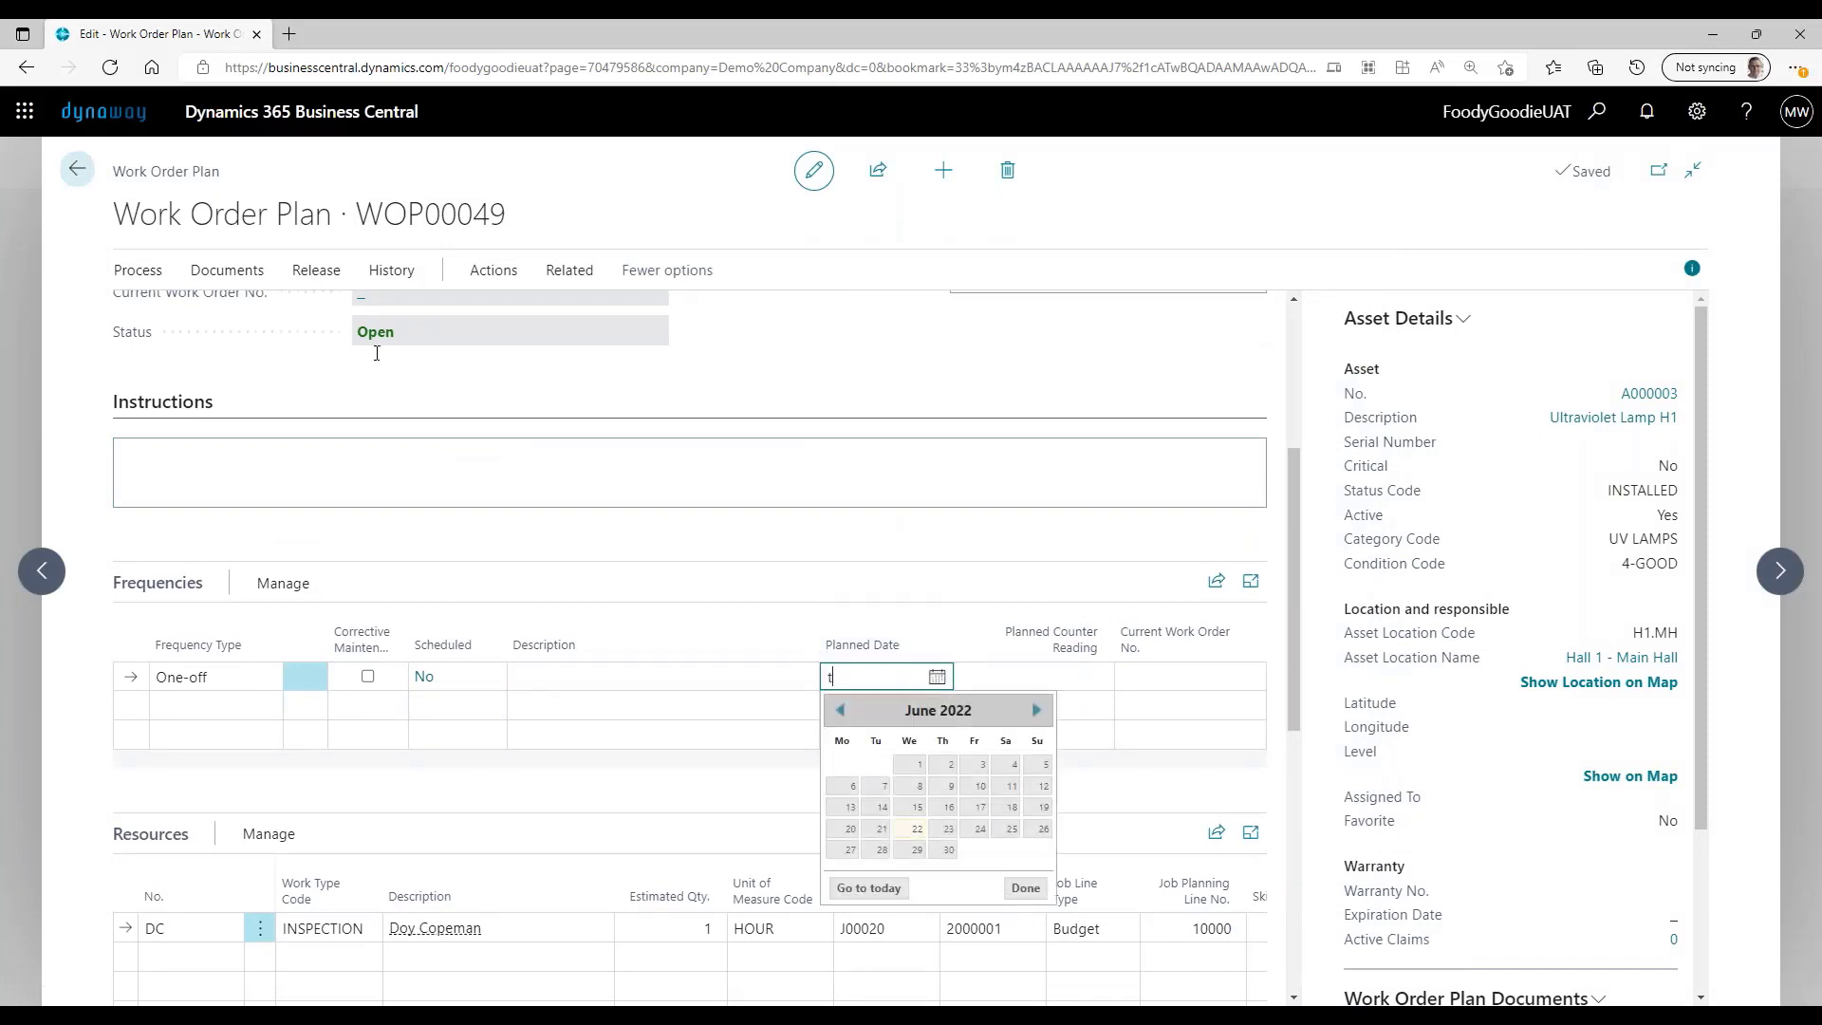
text(t)
key(Tab)
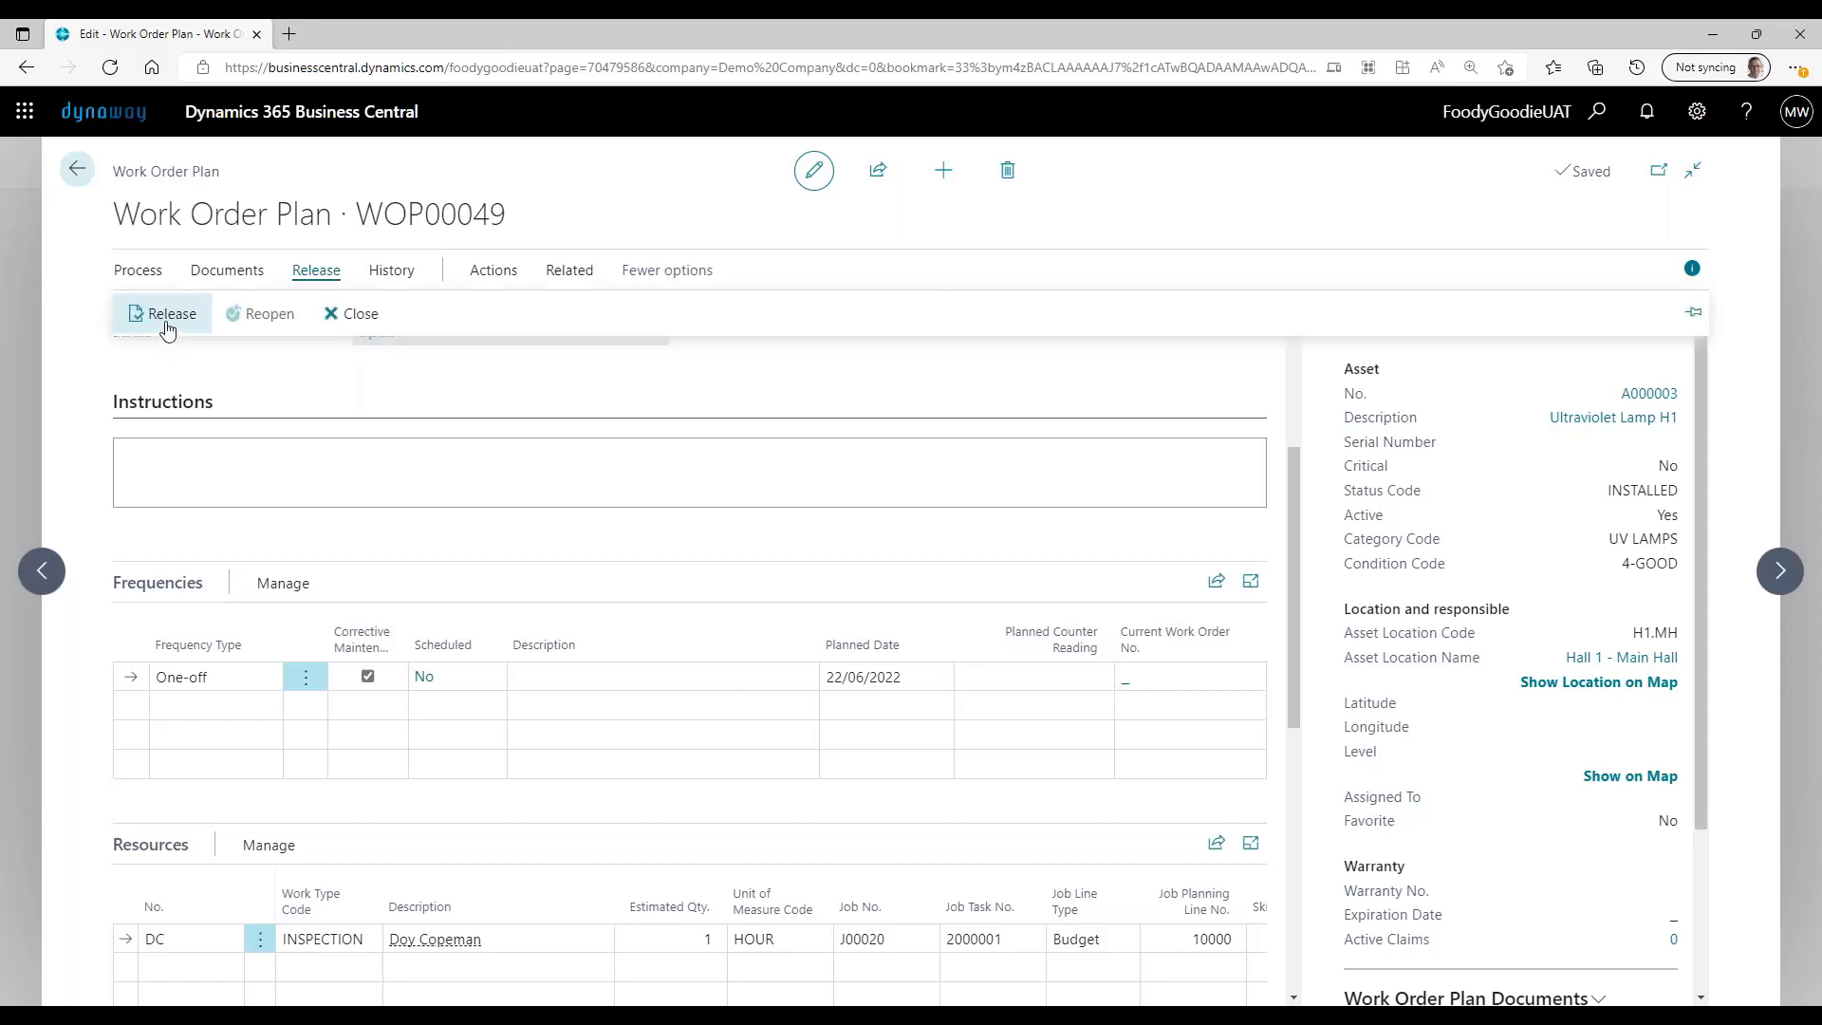
click(170, 323)
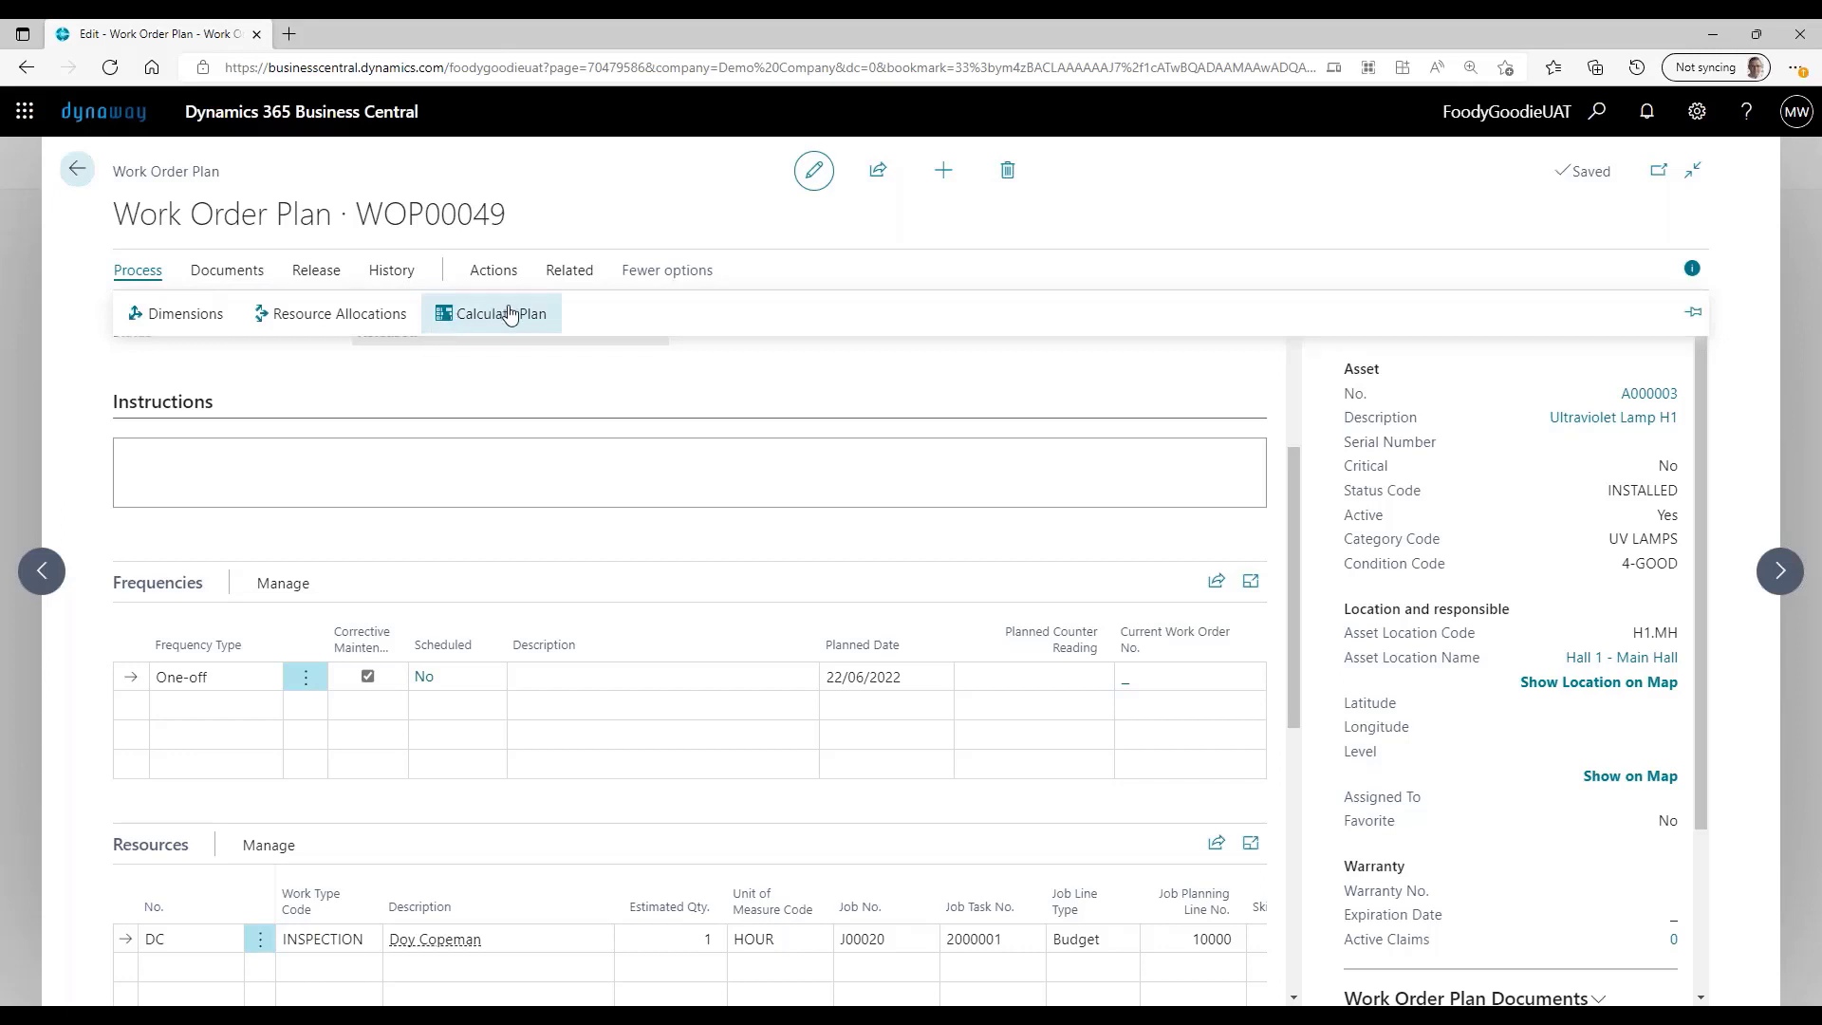
Step: Calculate plan WOP00049 and confirm creating a new work order planned for 22/06/2022
click(510, 314)
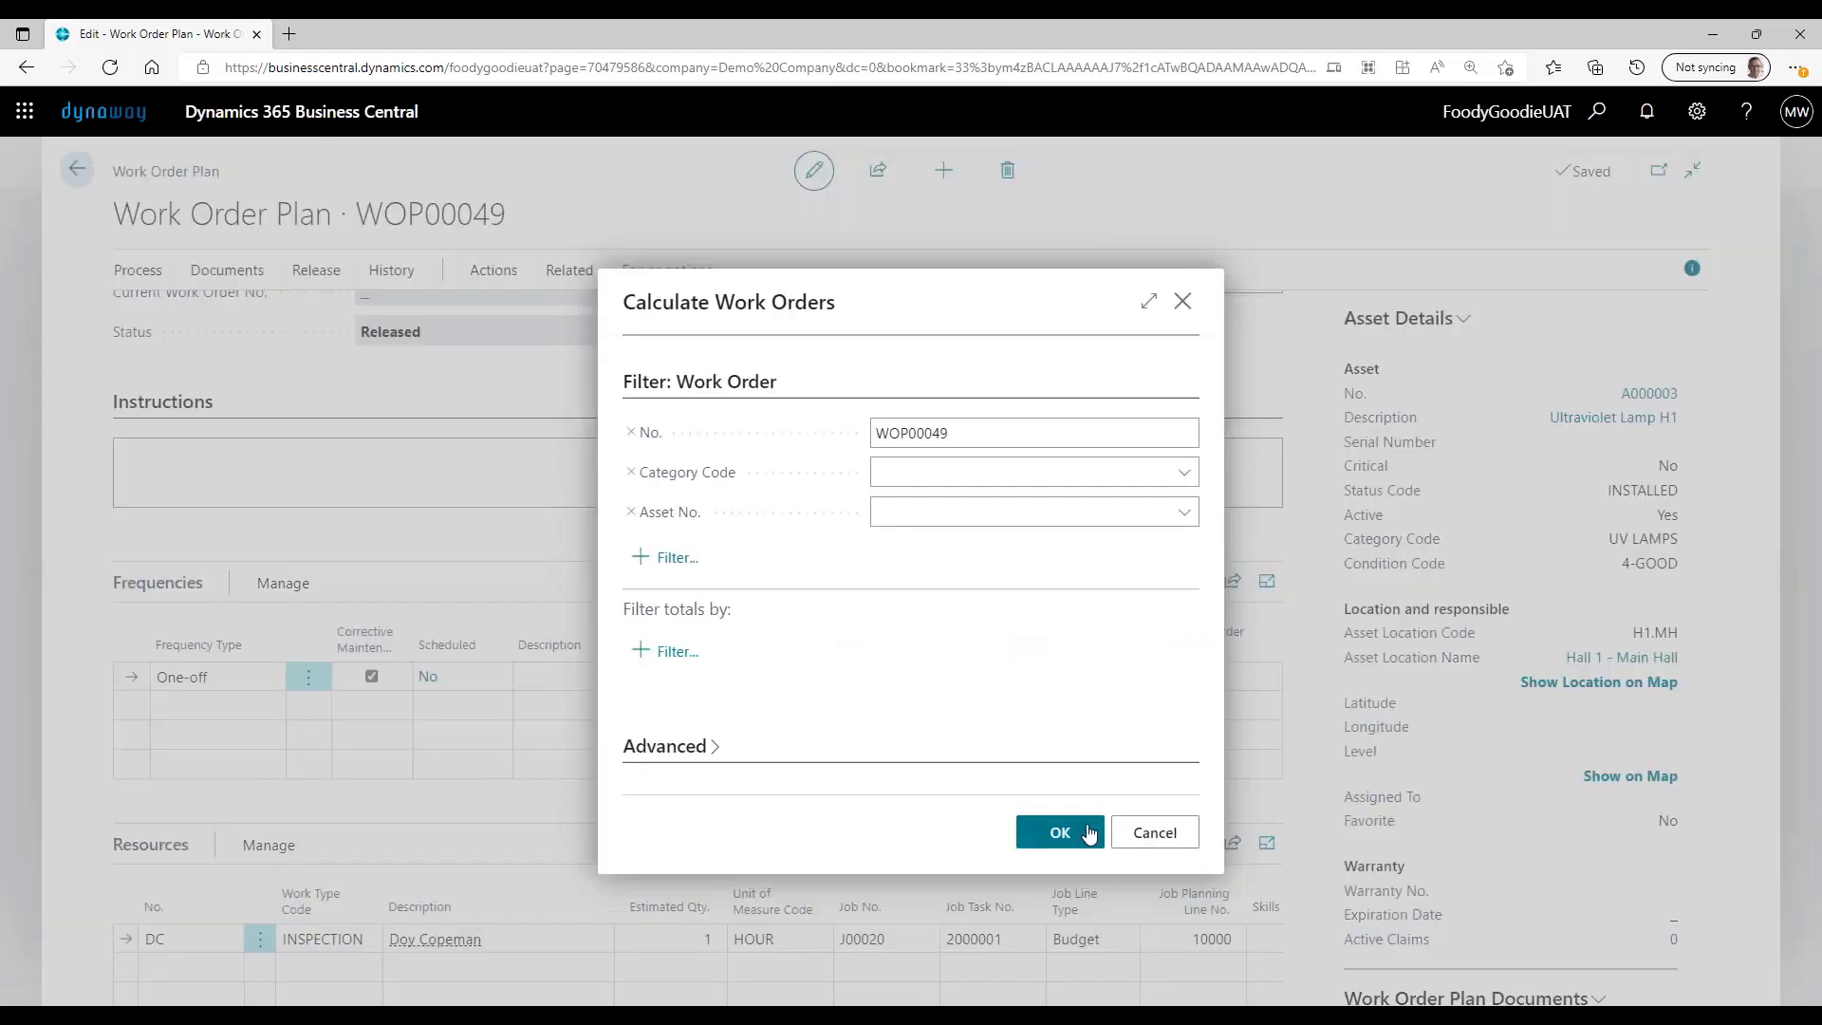
click(1090, 833)
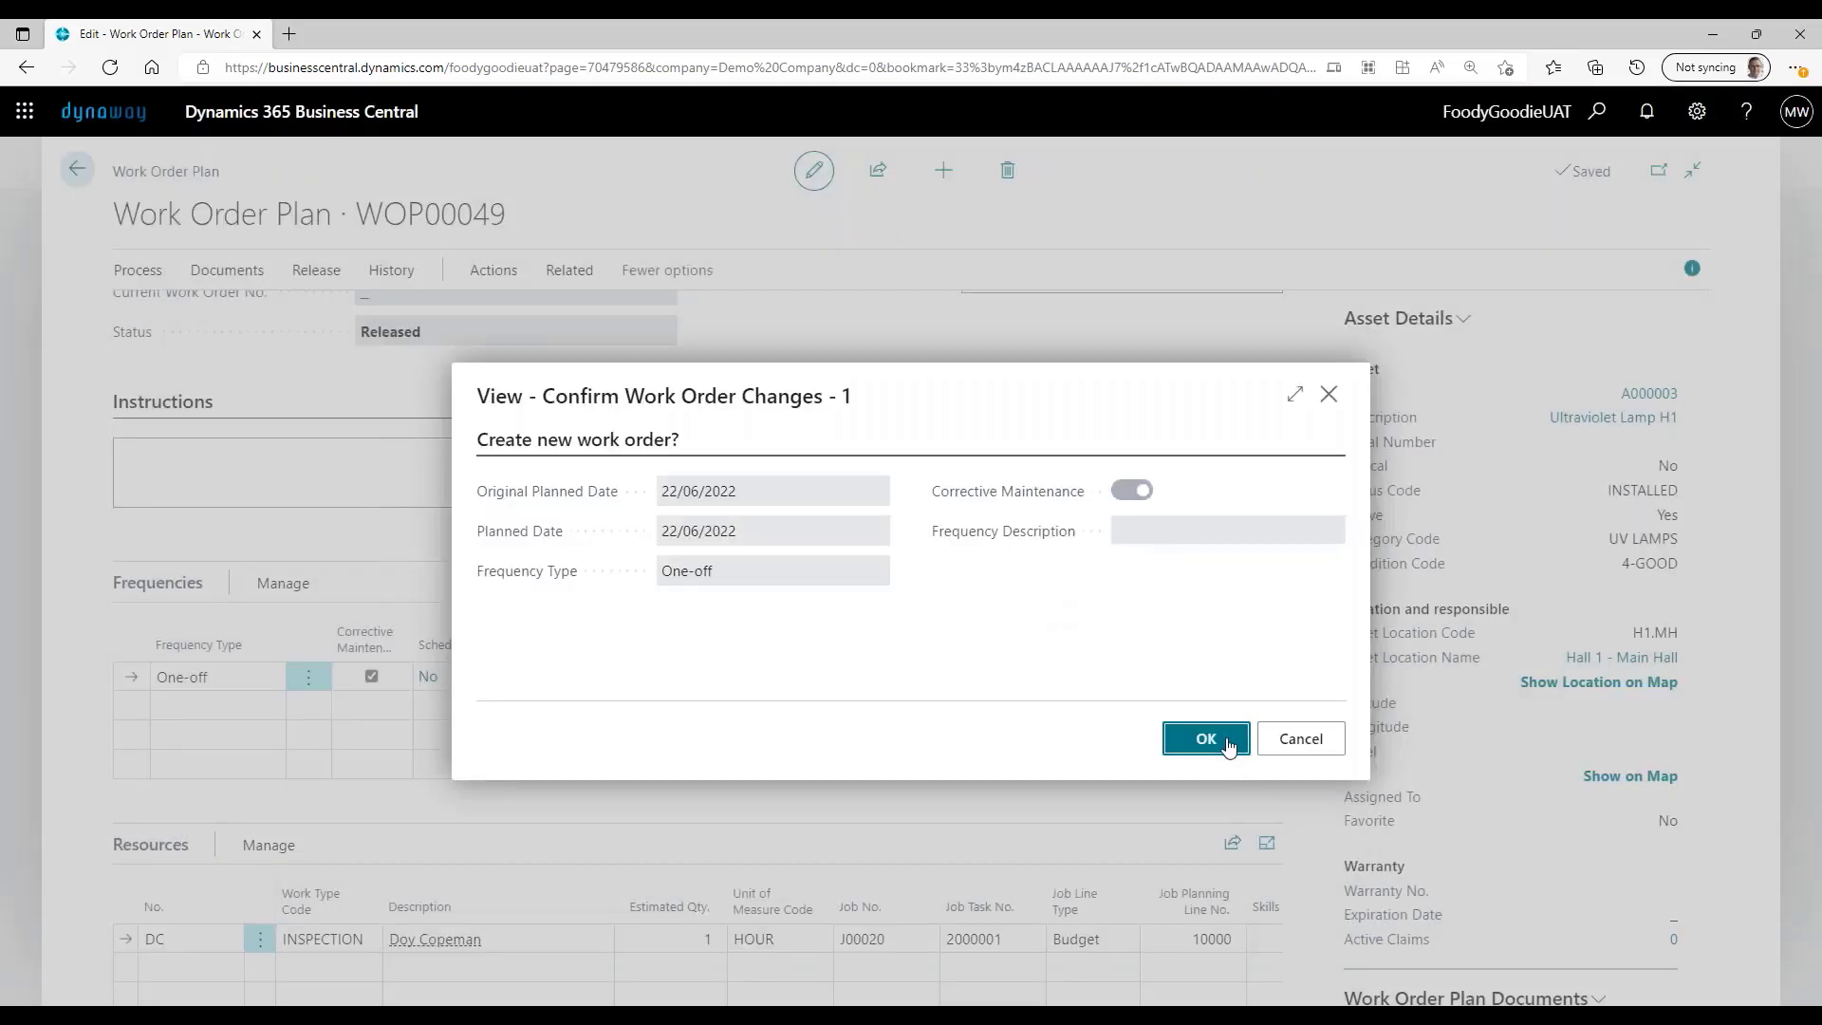
click(1223, 745)
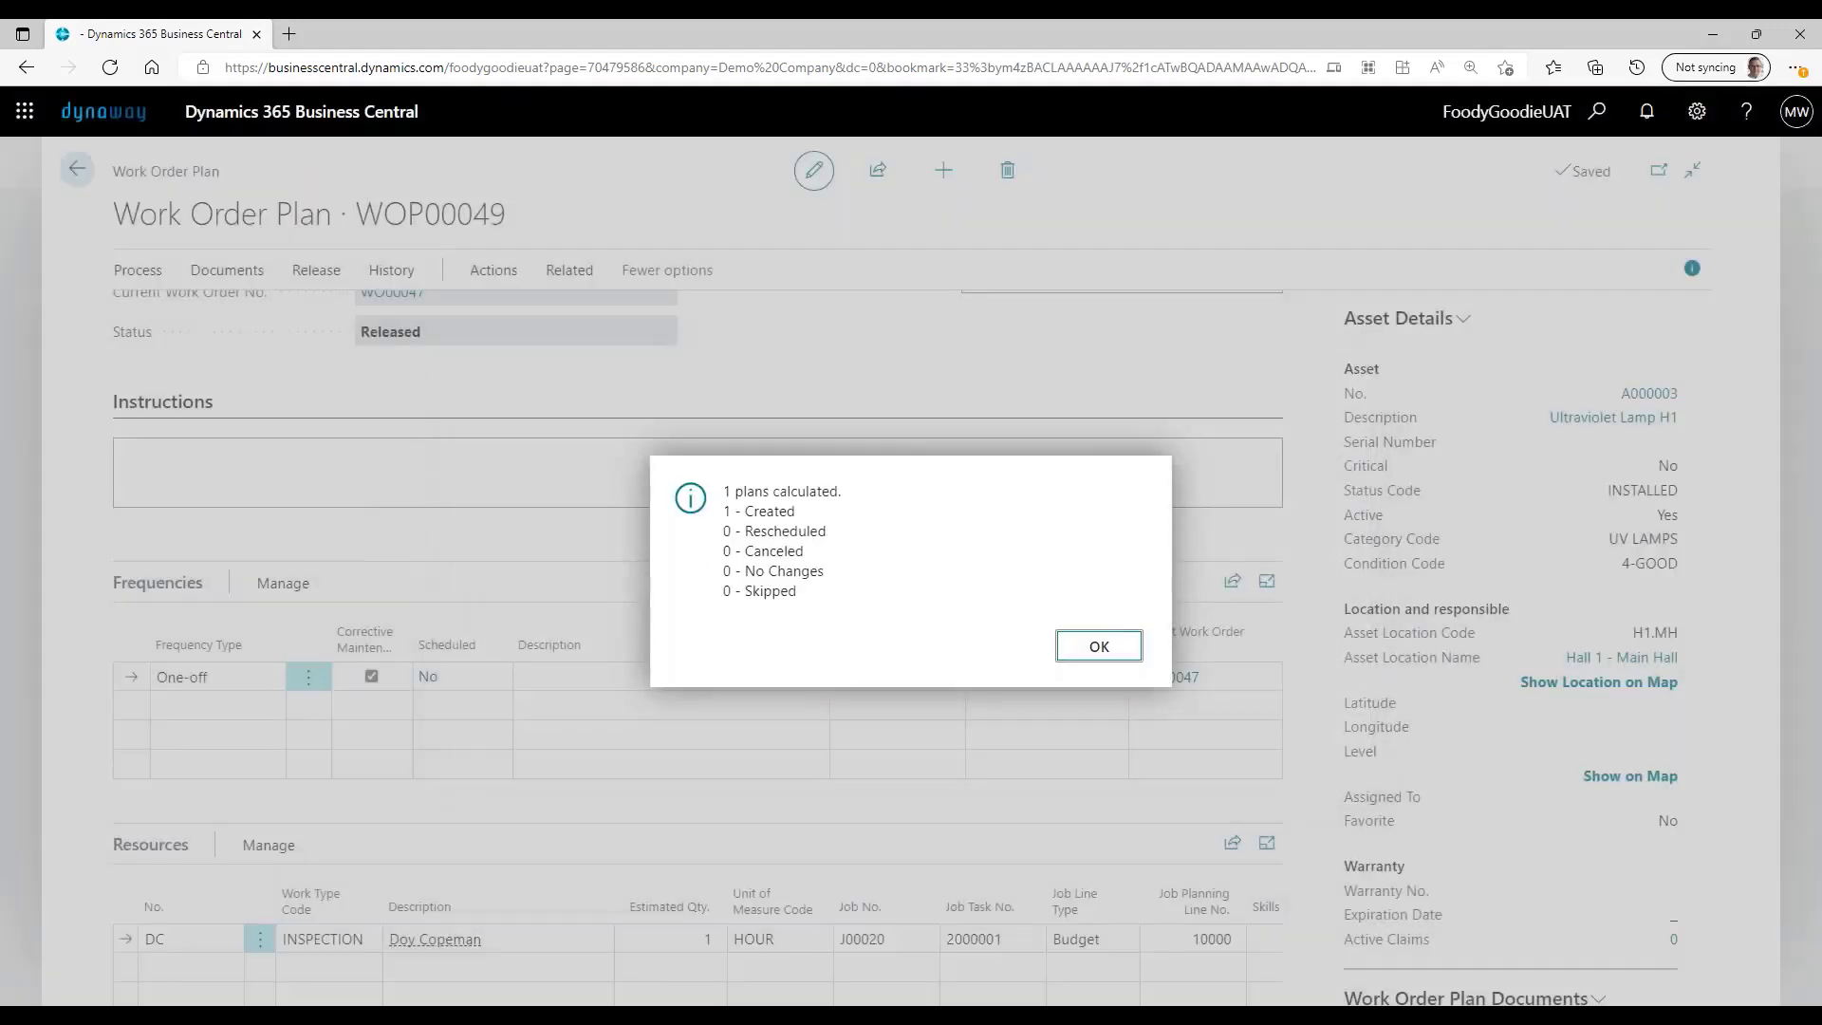
key(Return)
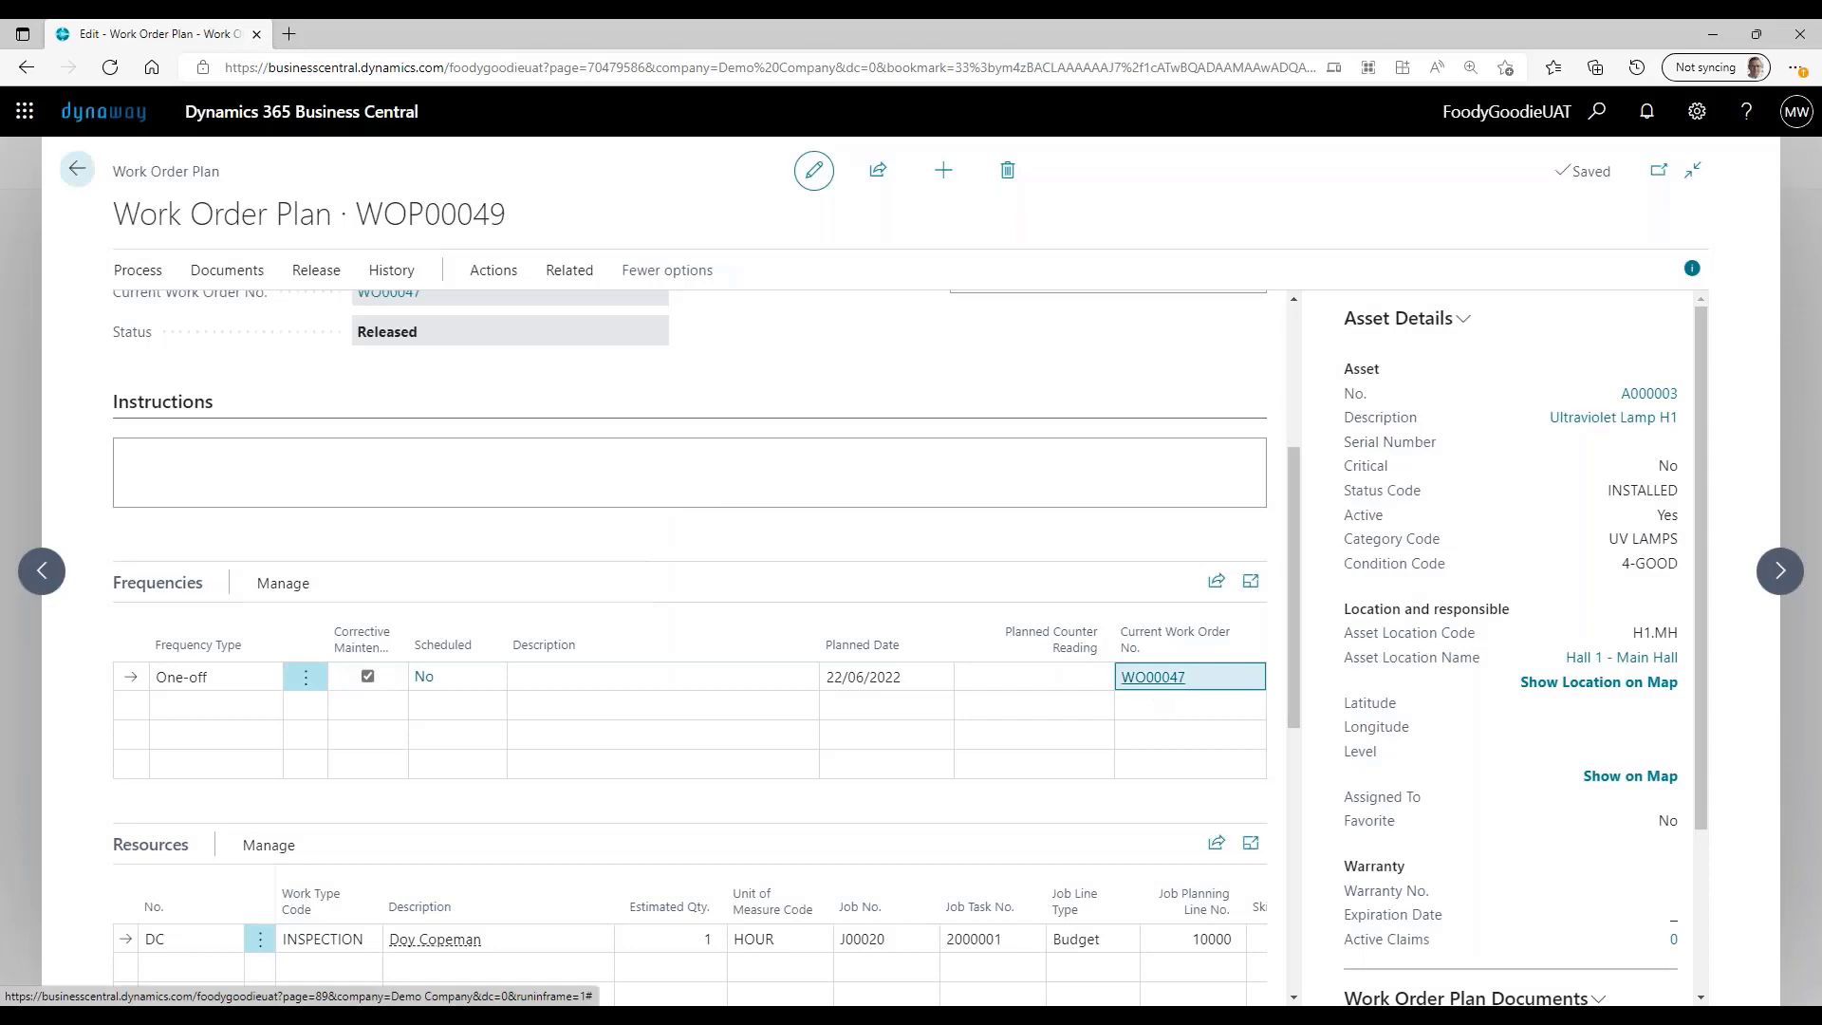
Step: Open the One-off frequency's current work order and examine the job fields of its resource line
click(1151, 683)
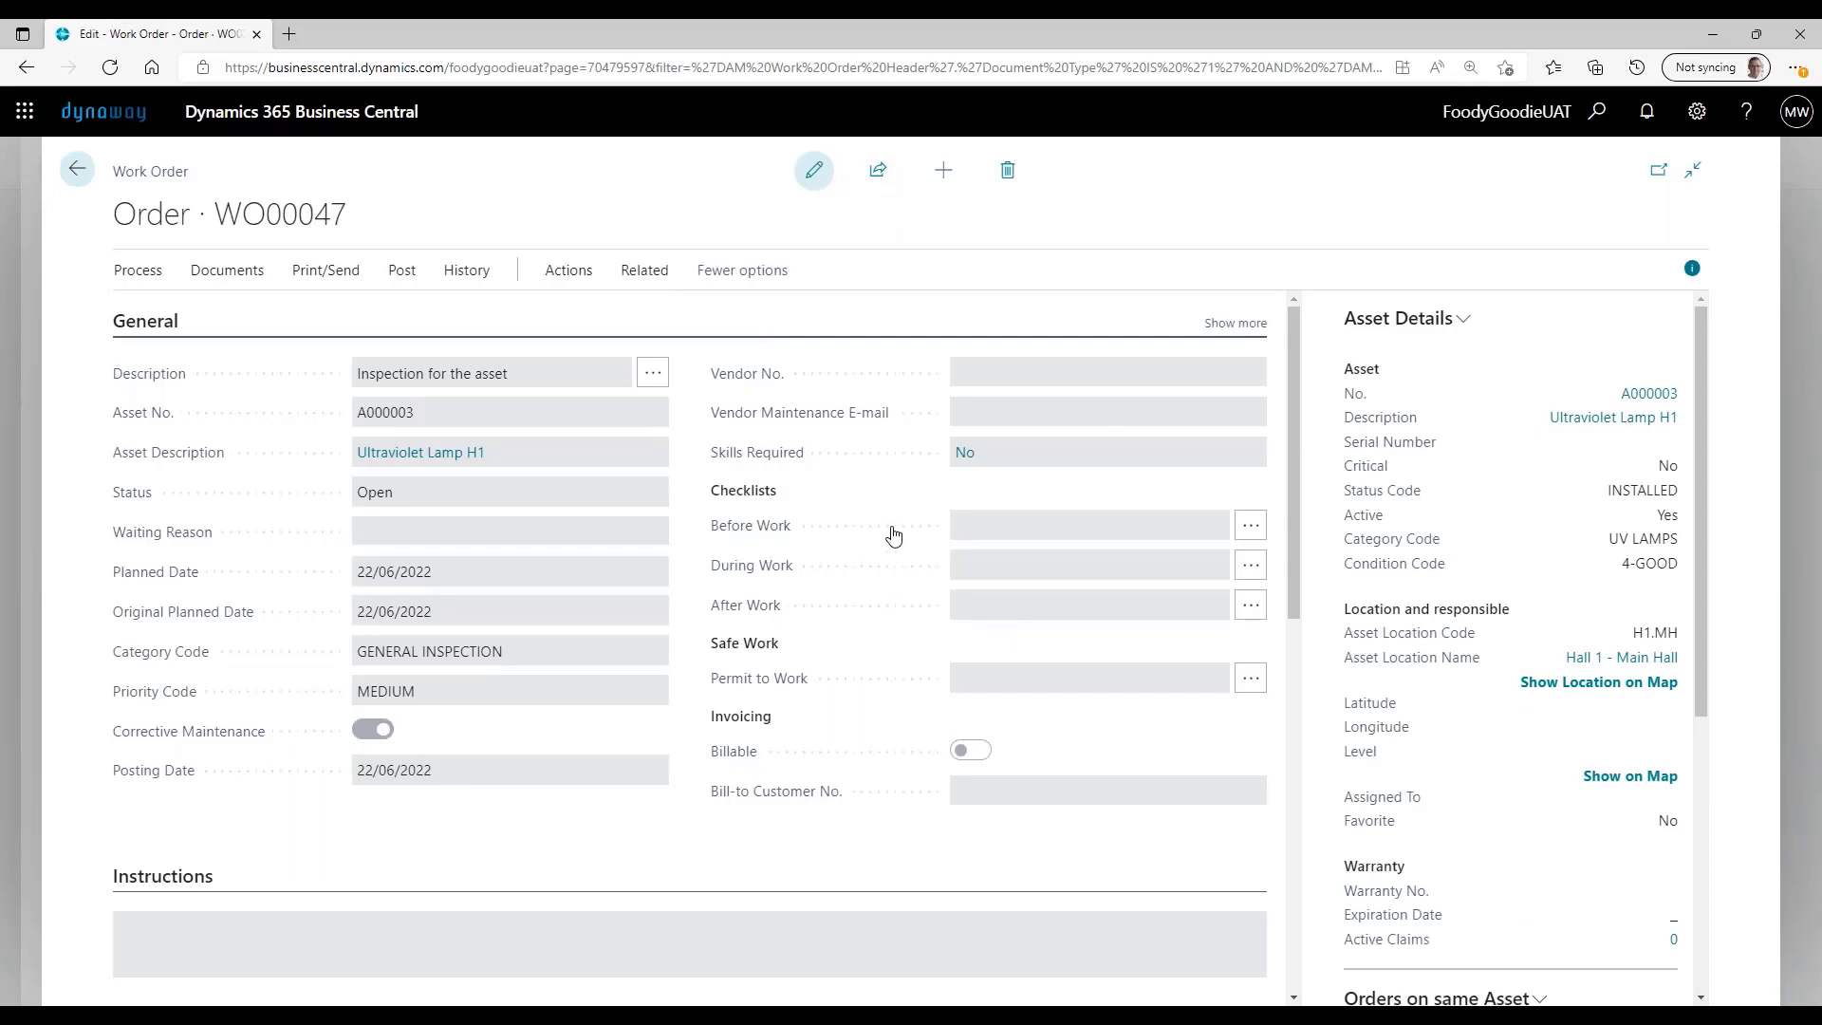
scroll(893, 534, down, 10)
click(1098, 399)
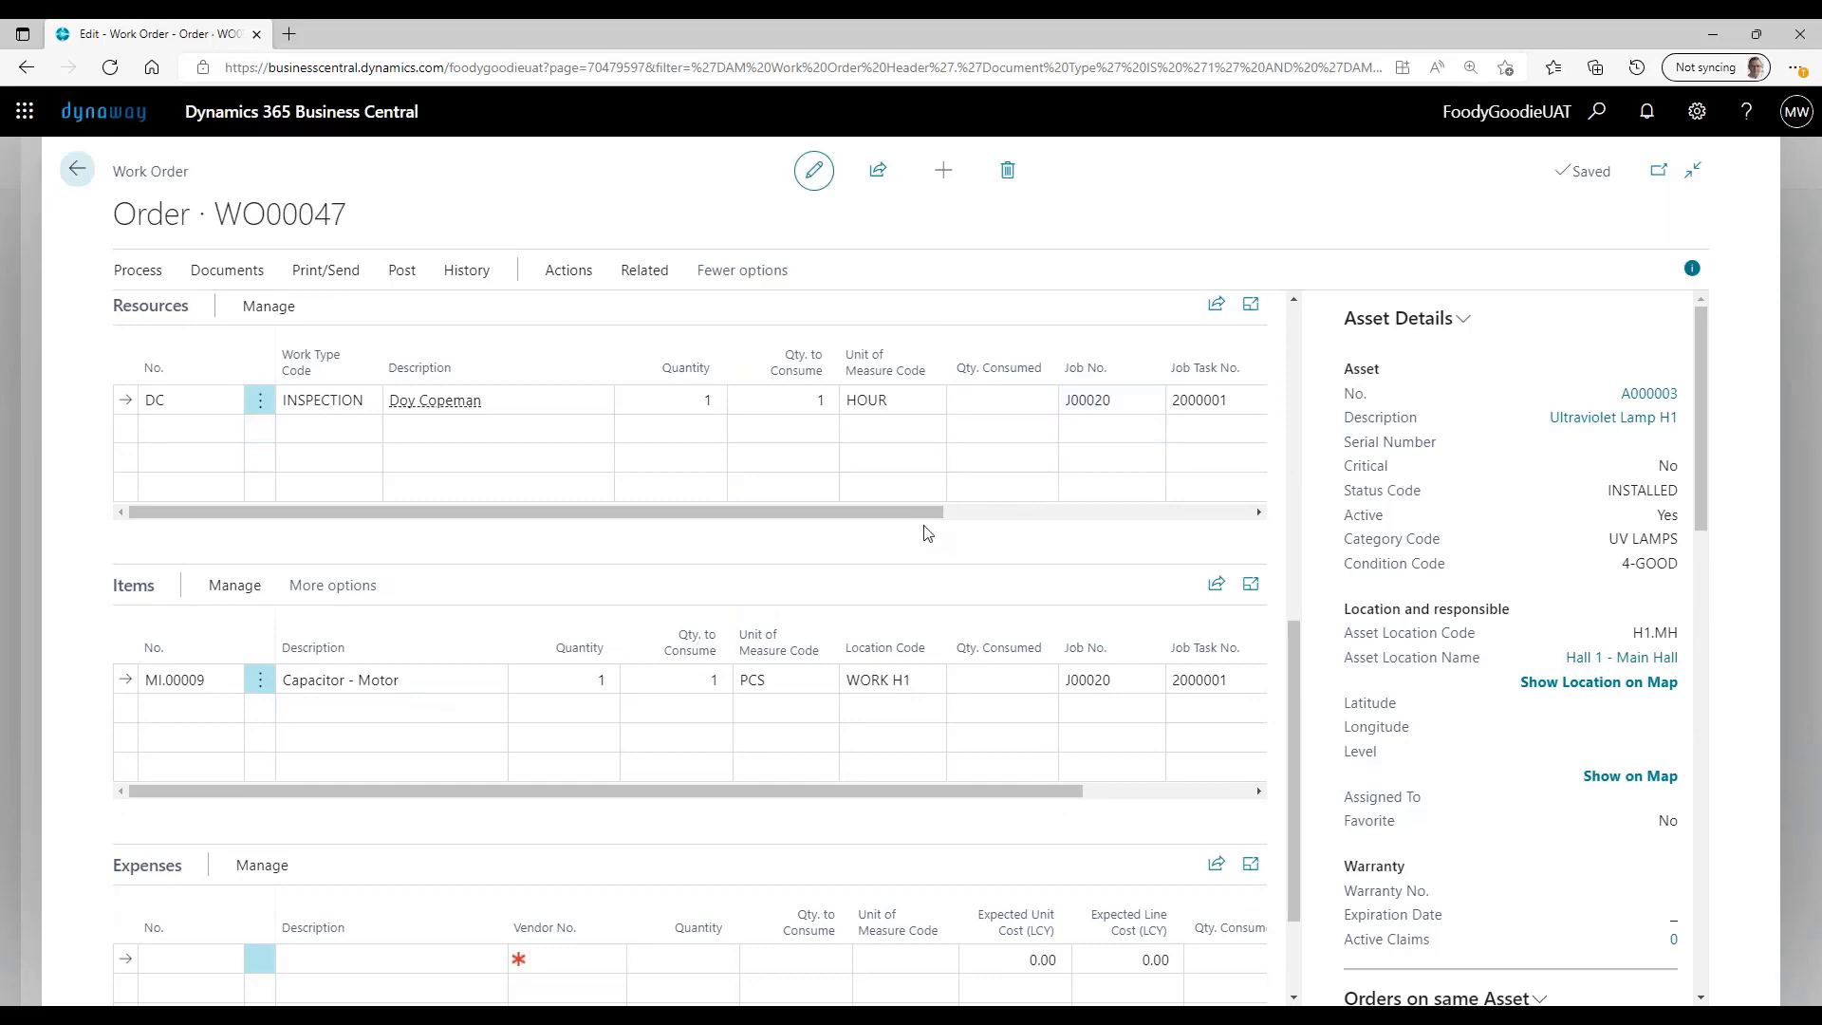
drag(928, 514, 1183, 500)
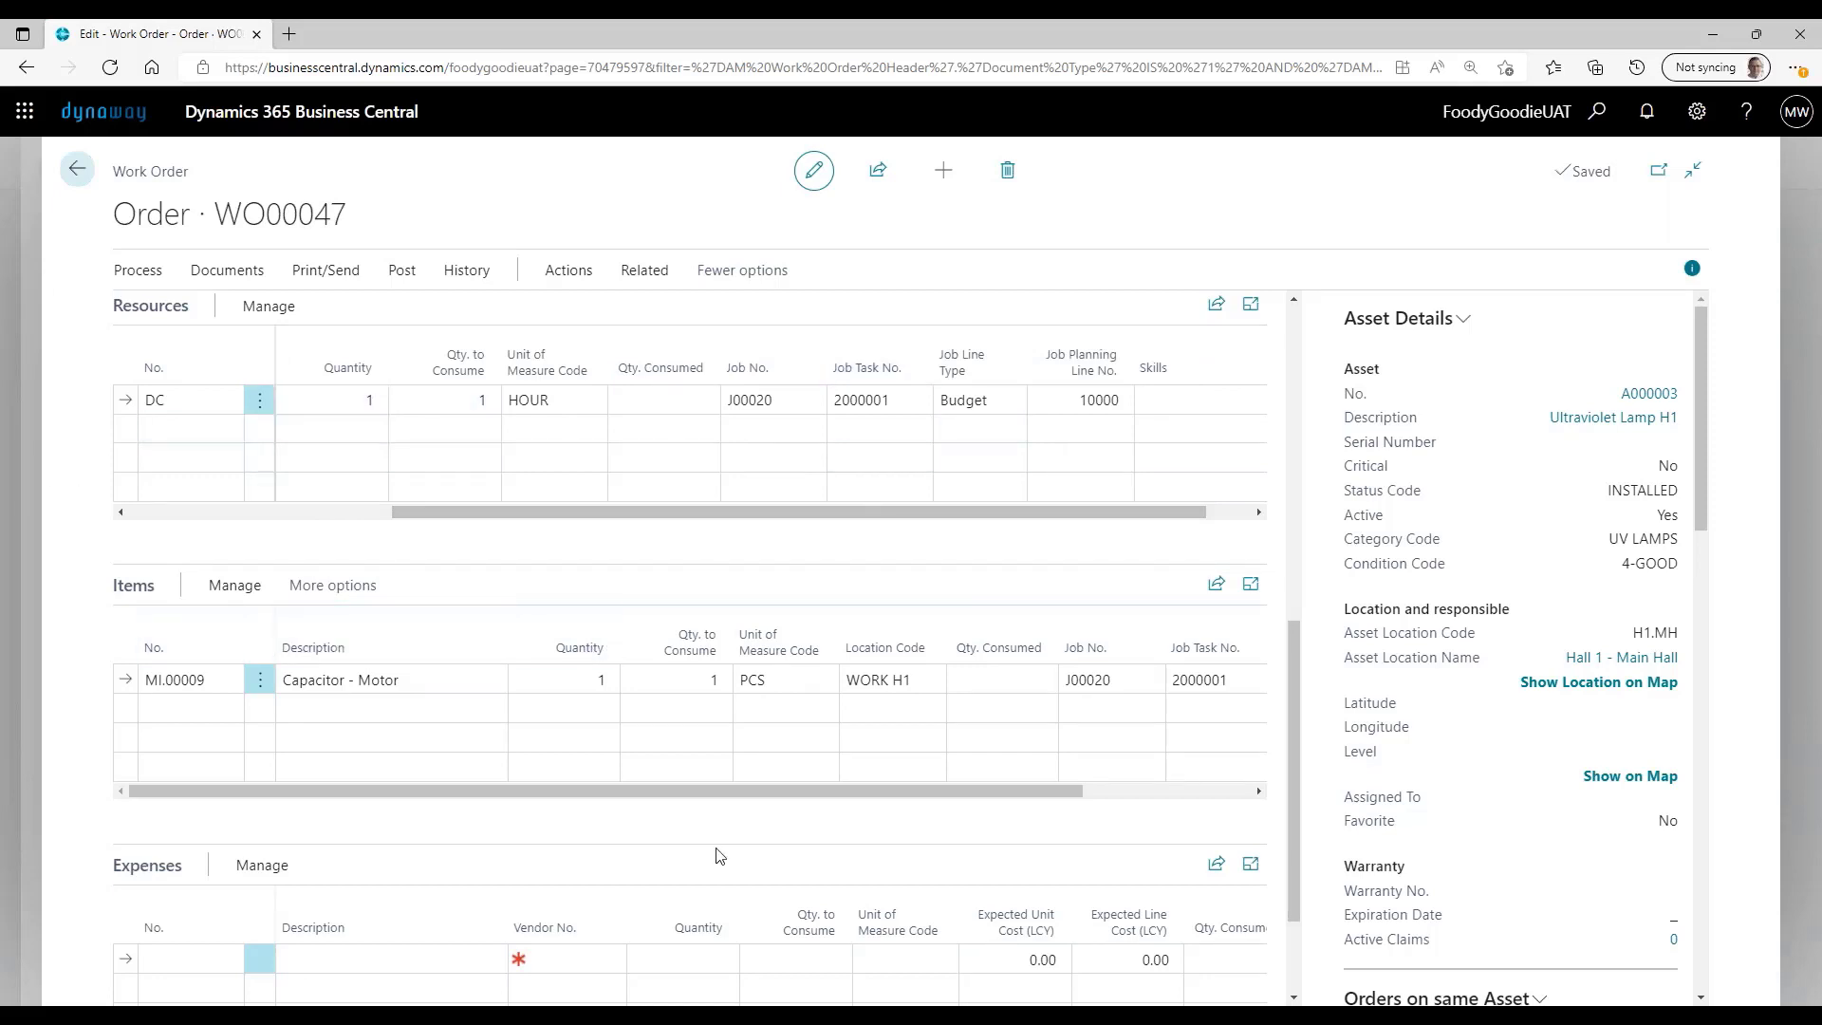
Step: Add item MI.00007, On/Off Switch, to the work order's items with a quantity of 1
click(192, 704)
click(227, 709)
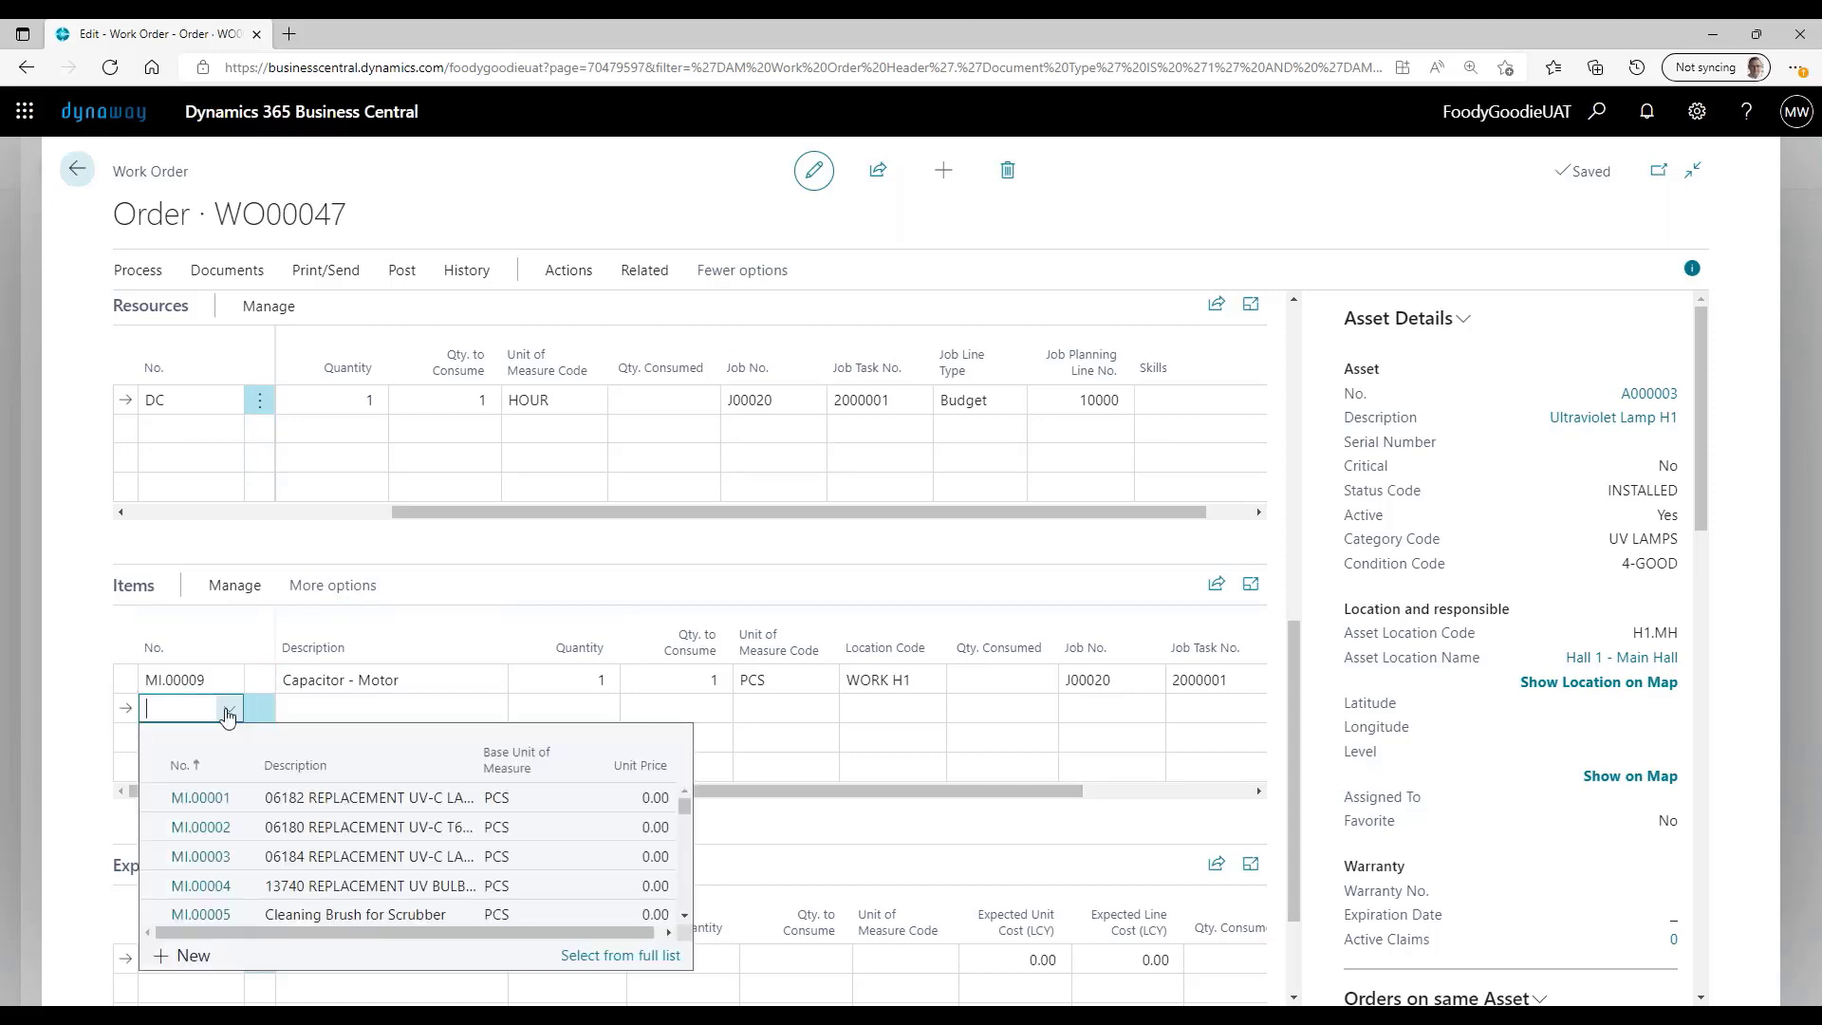
scroll(229, 810, down, 2)
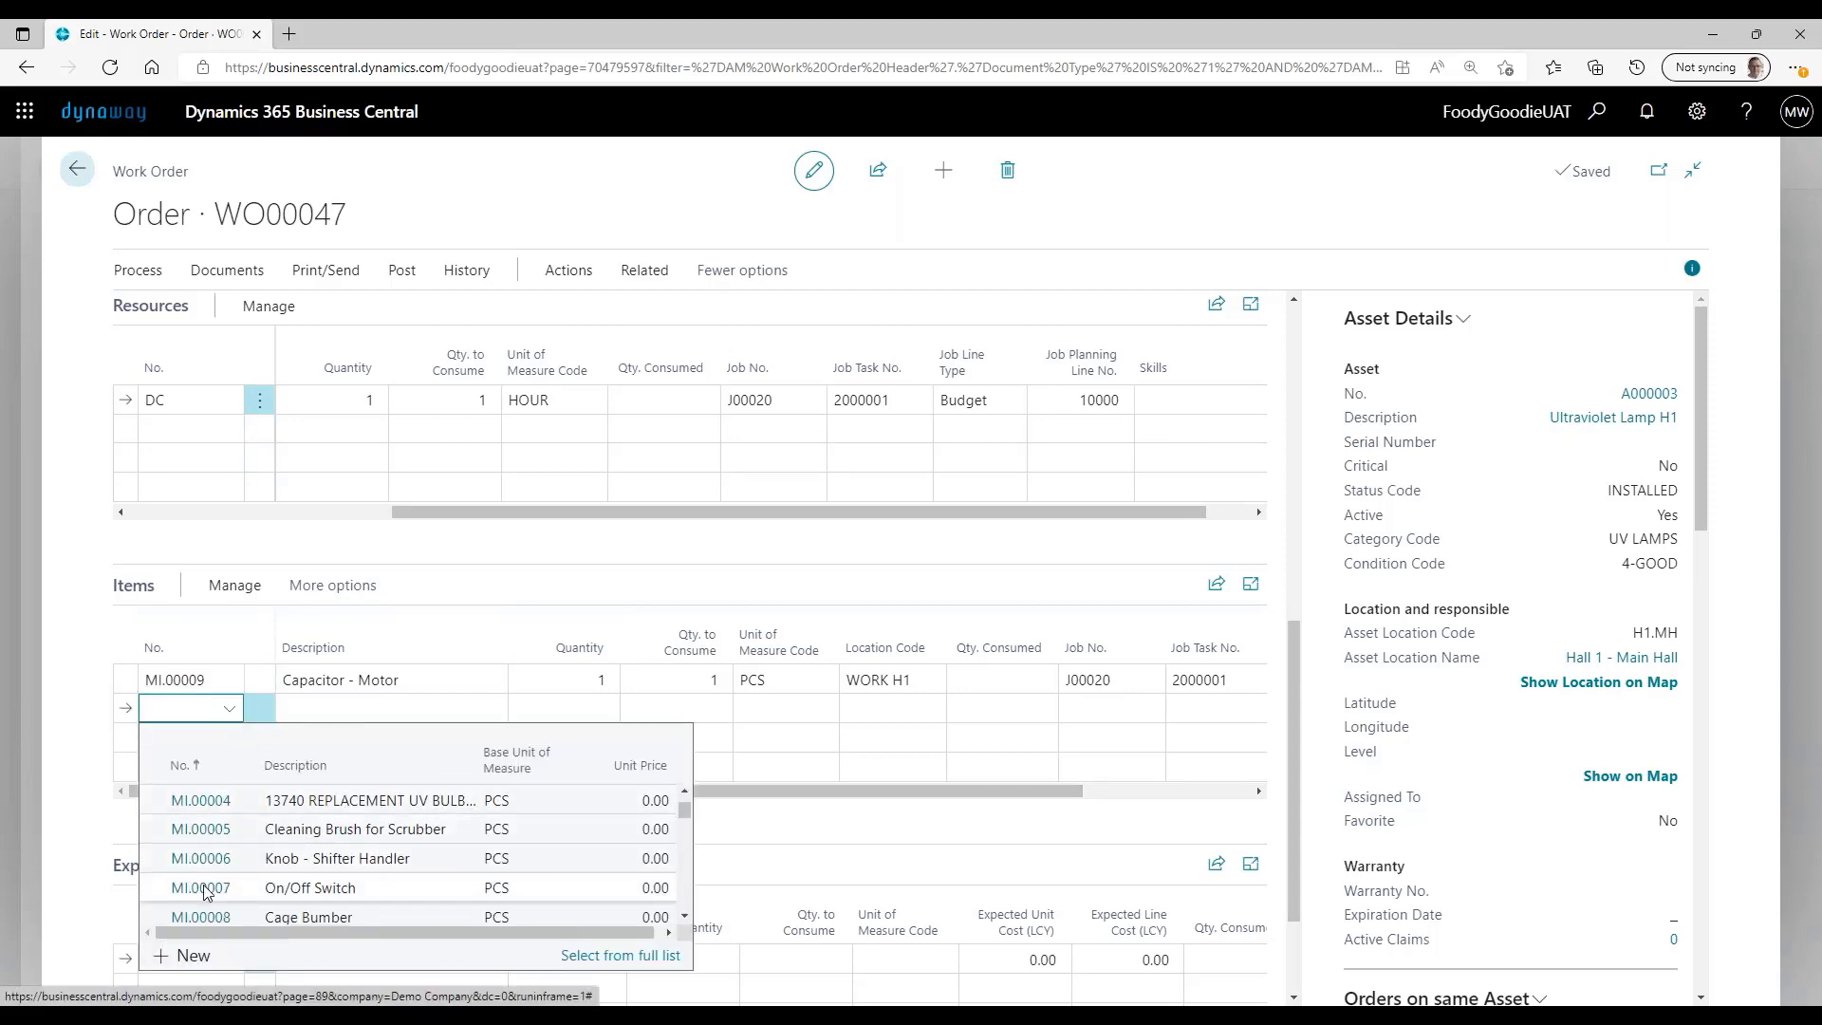
click(201, 885)
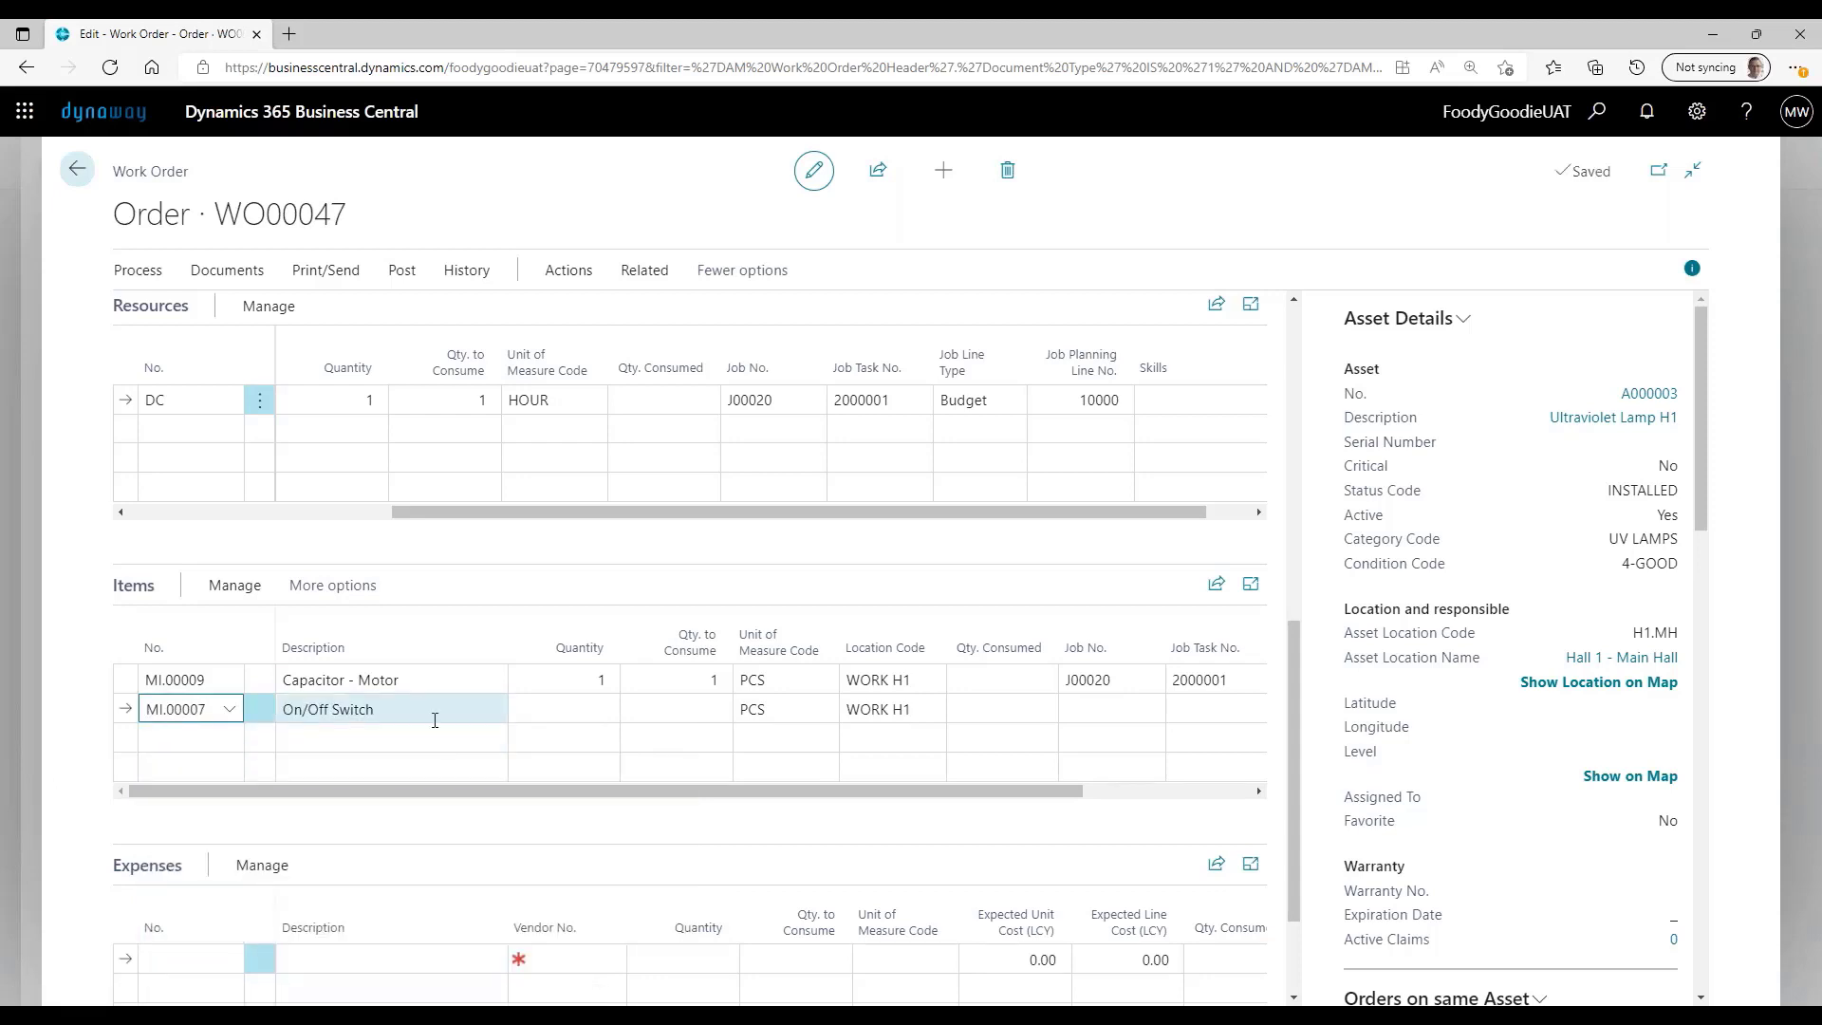
click(530, 709)
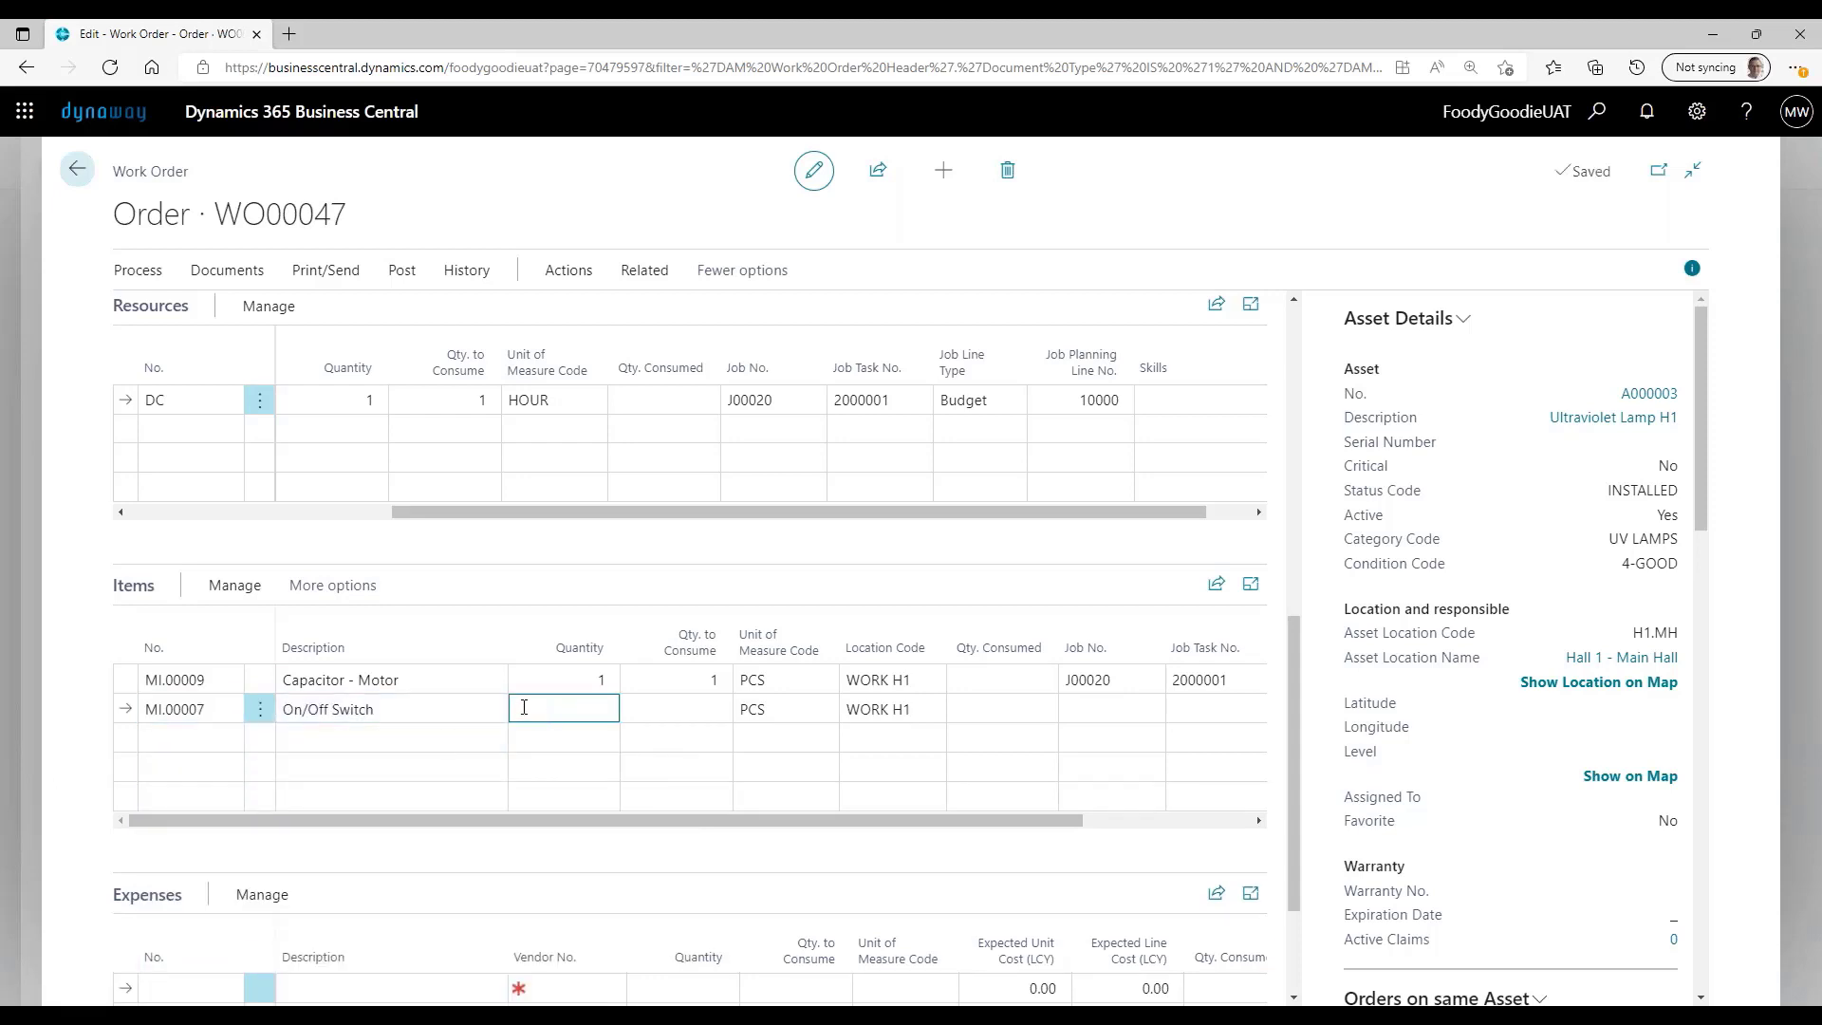
text(1)
key(Tab)
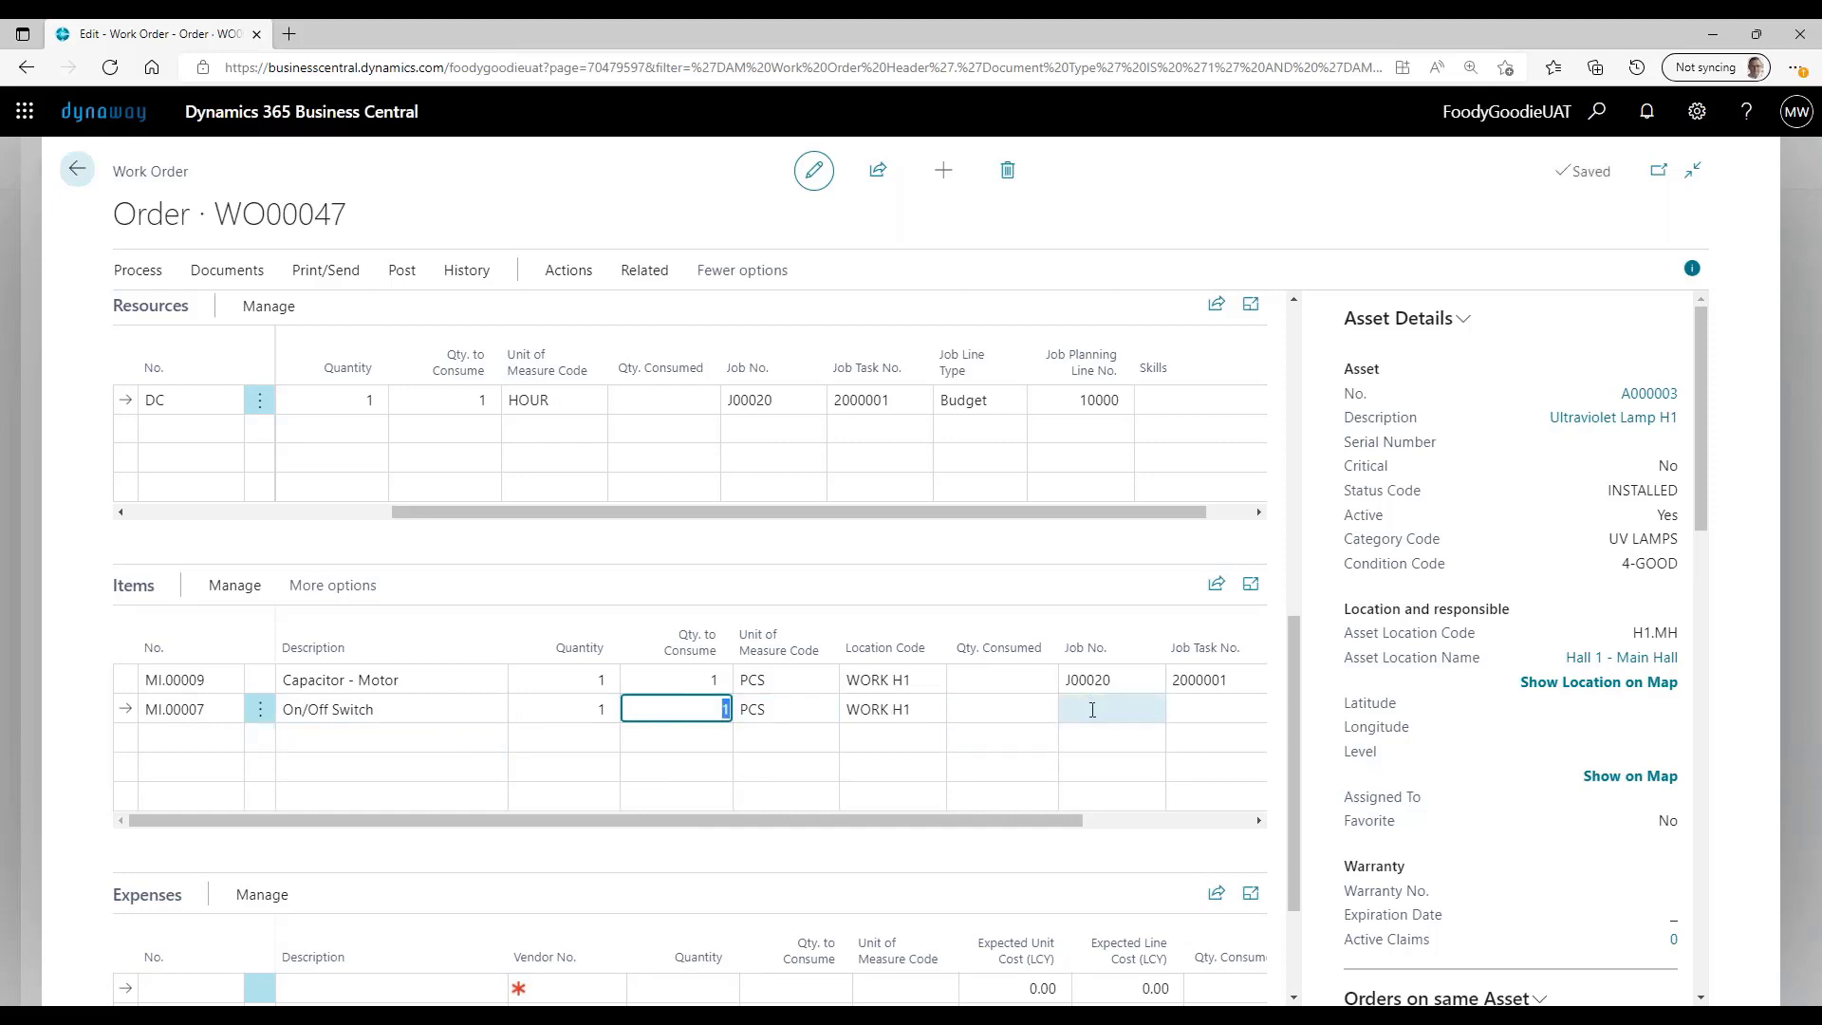
Step: Assign the On/Off Switch item line to job J00020, job task 2000001, with job line type Budget
click(1144, 706)
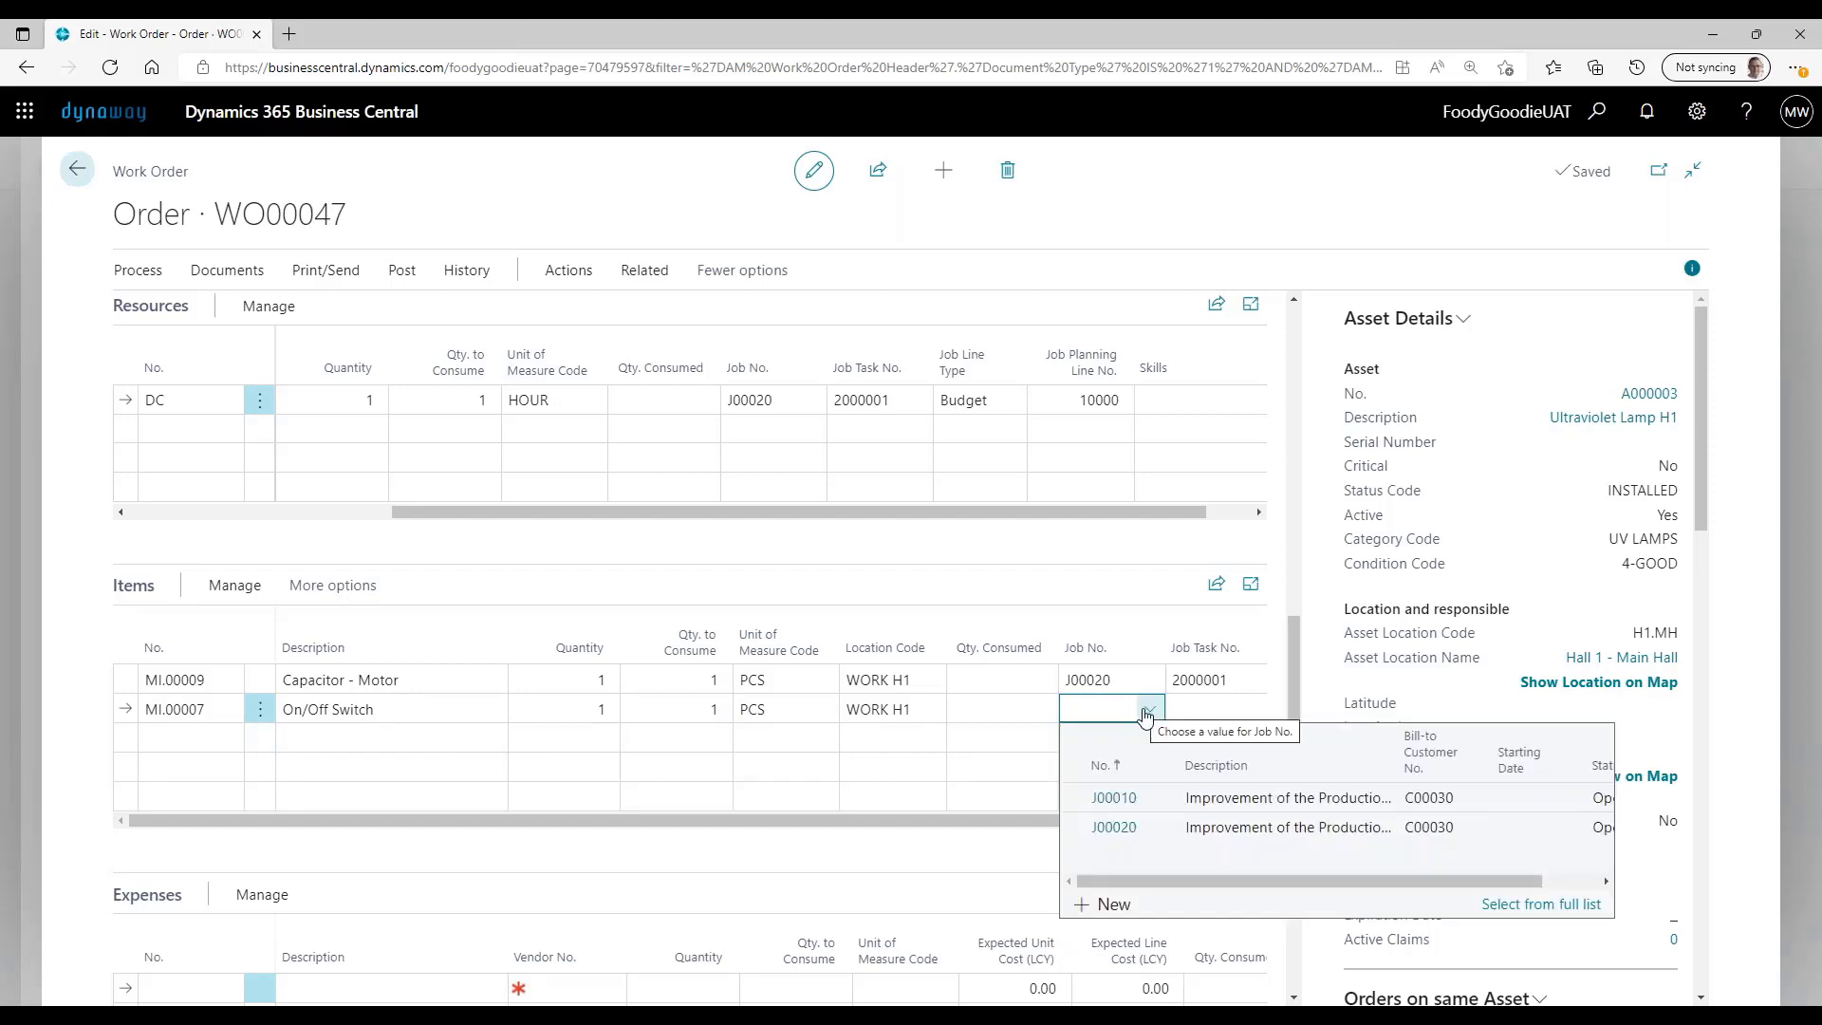
click(1129, 828)
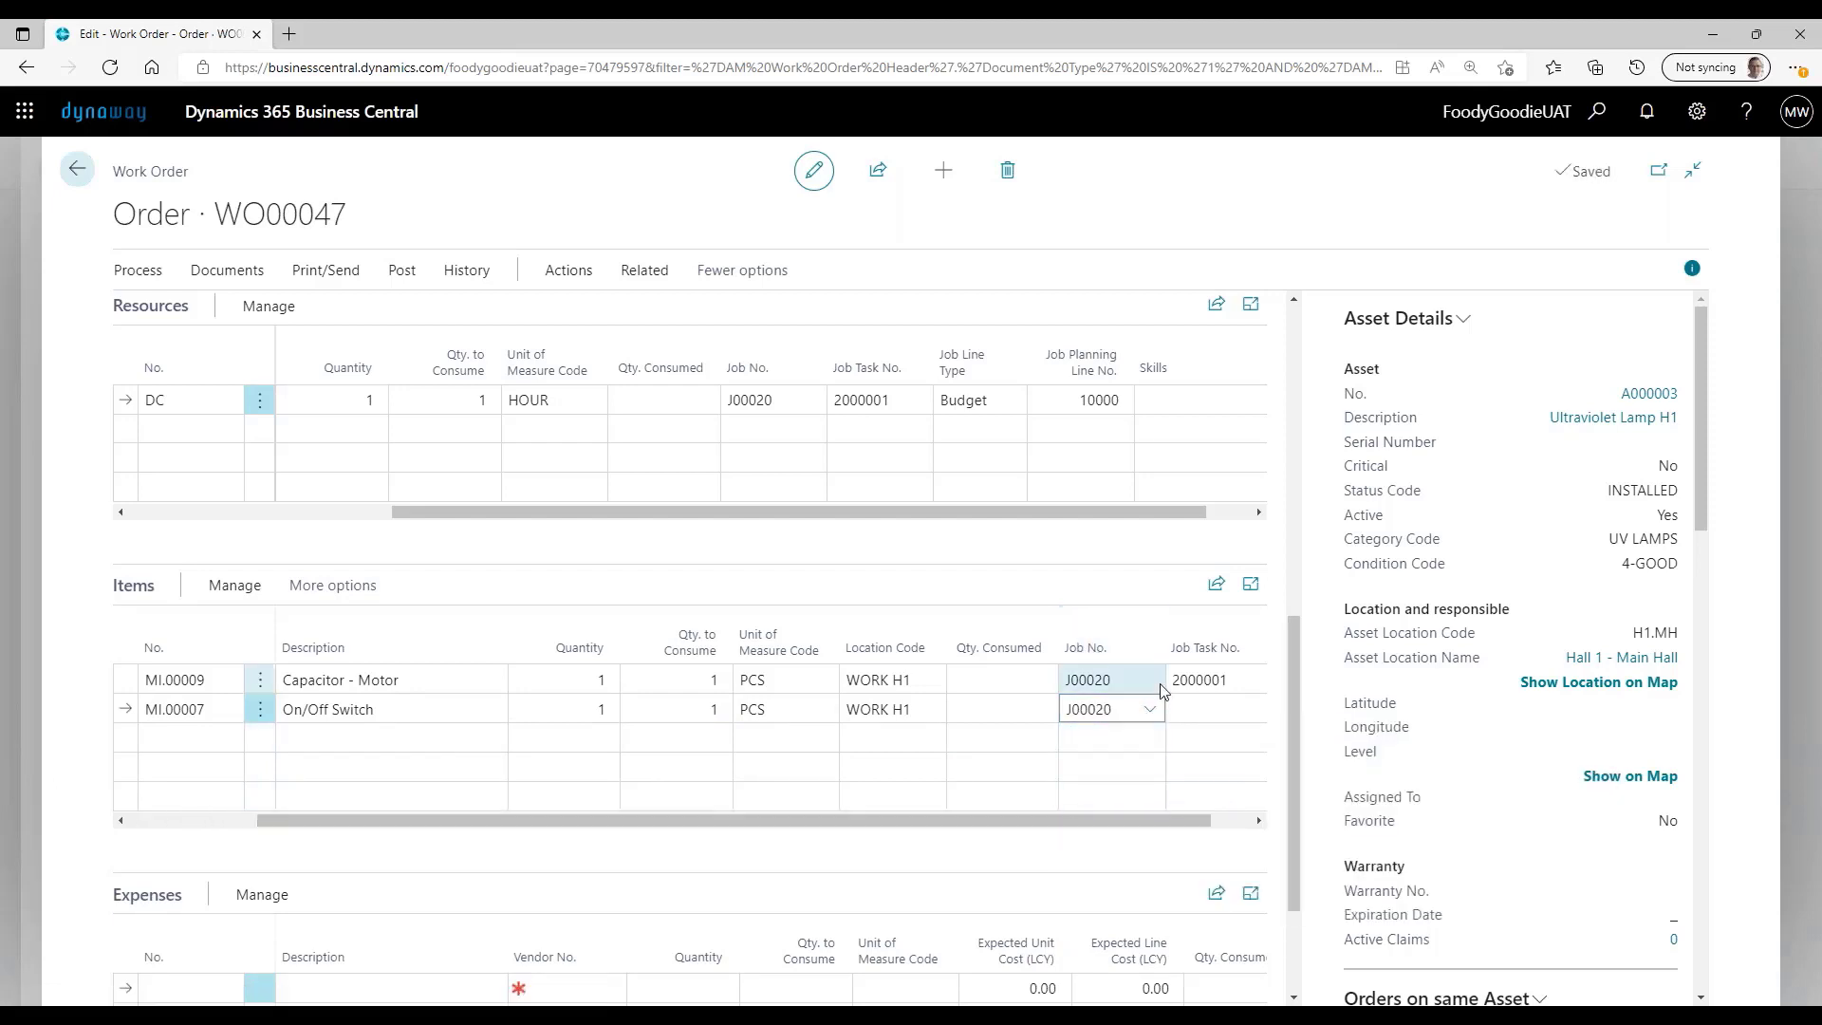
click(1198, 709)
click(1024, 709)
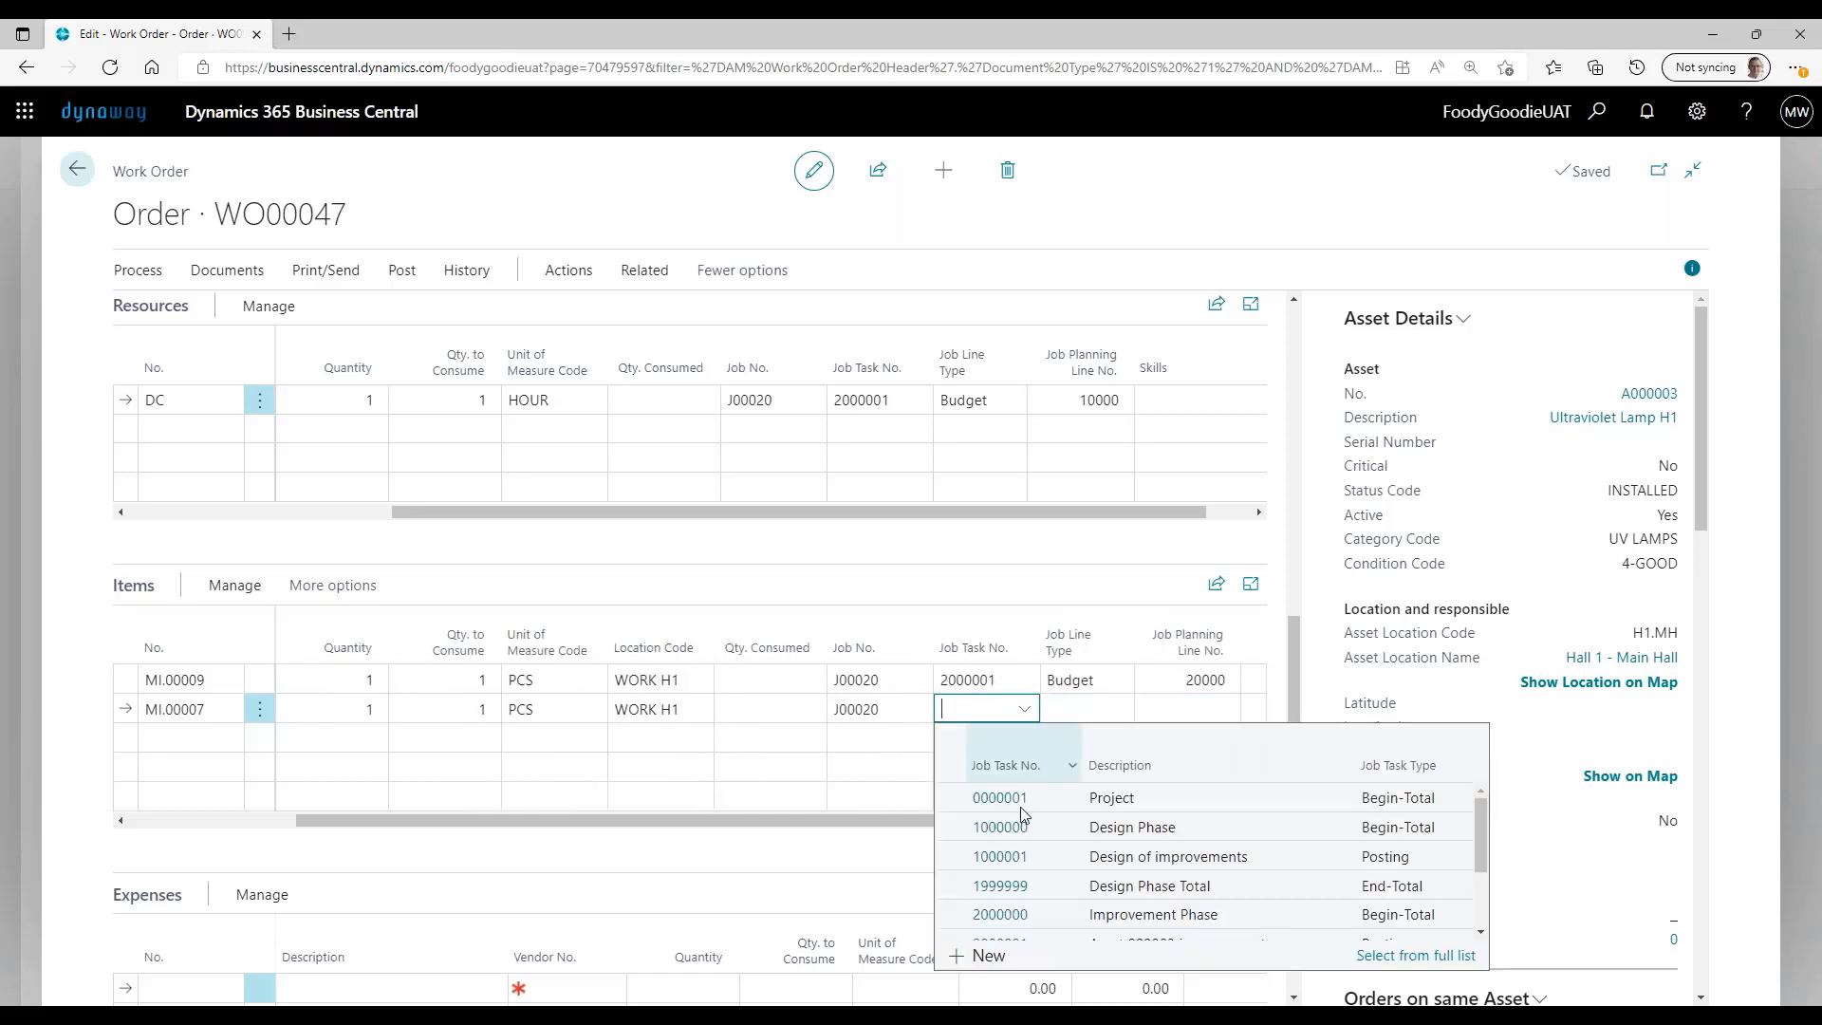
scroll(1041, 867, down, 1)
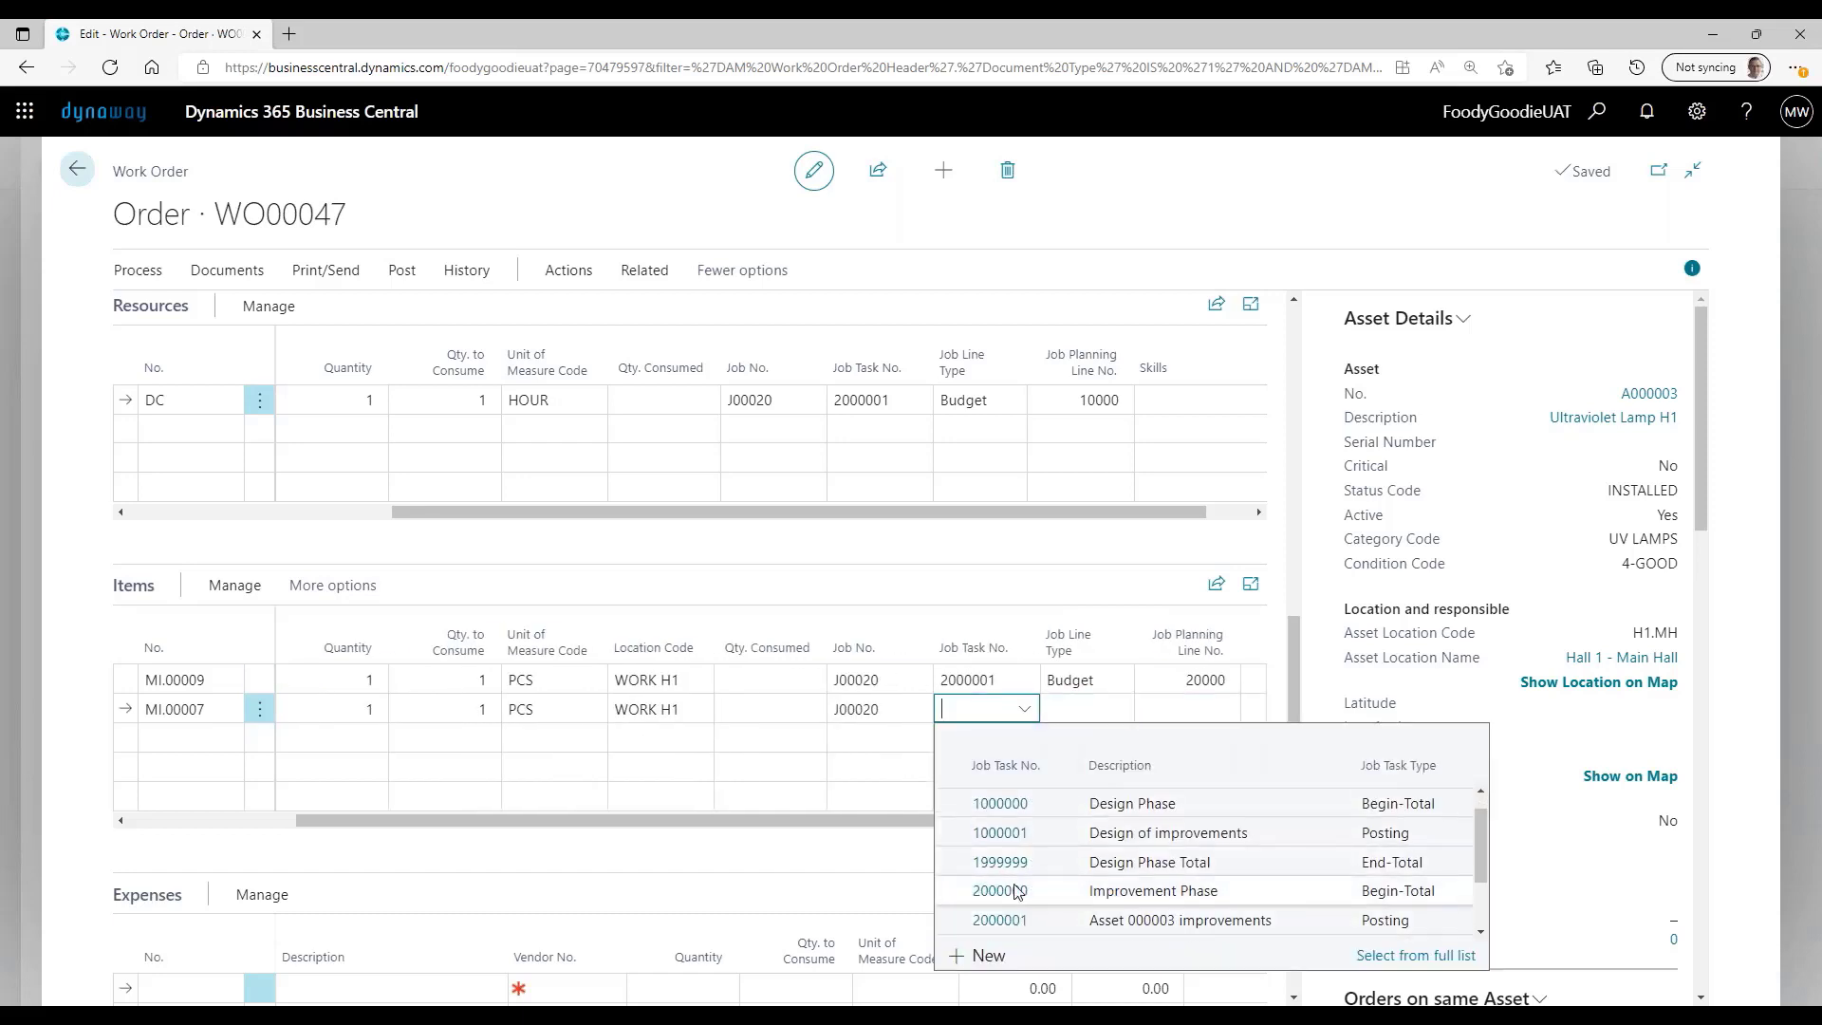
scroll(1017, 897, down, 1)
click(1033, 883)
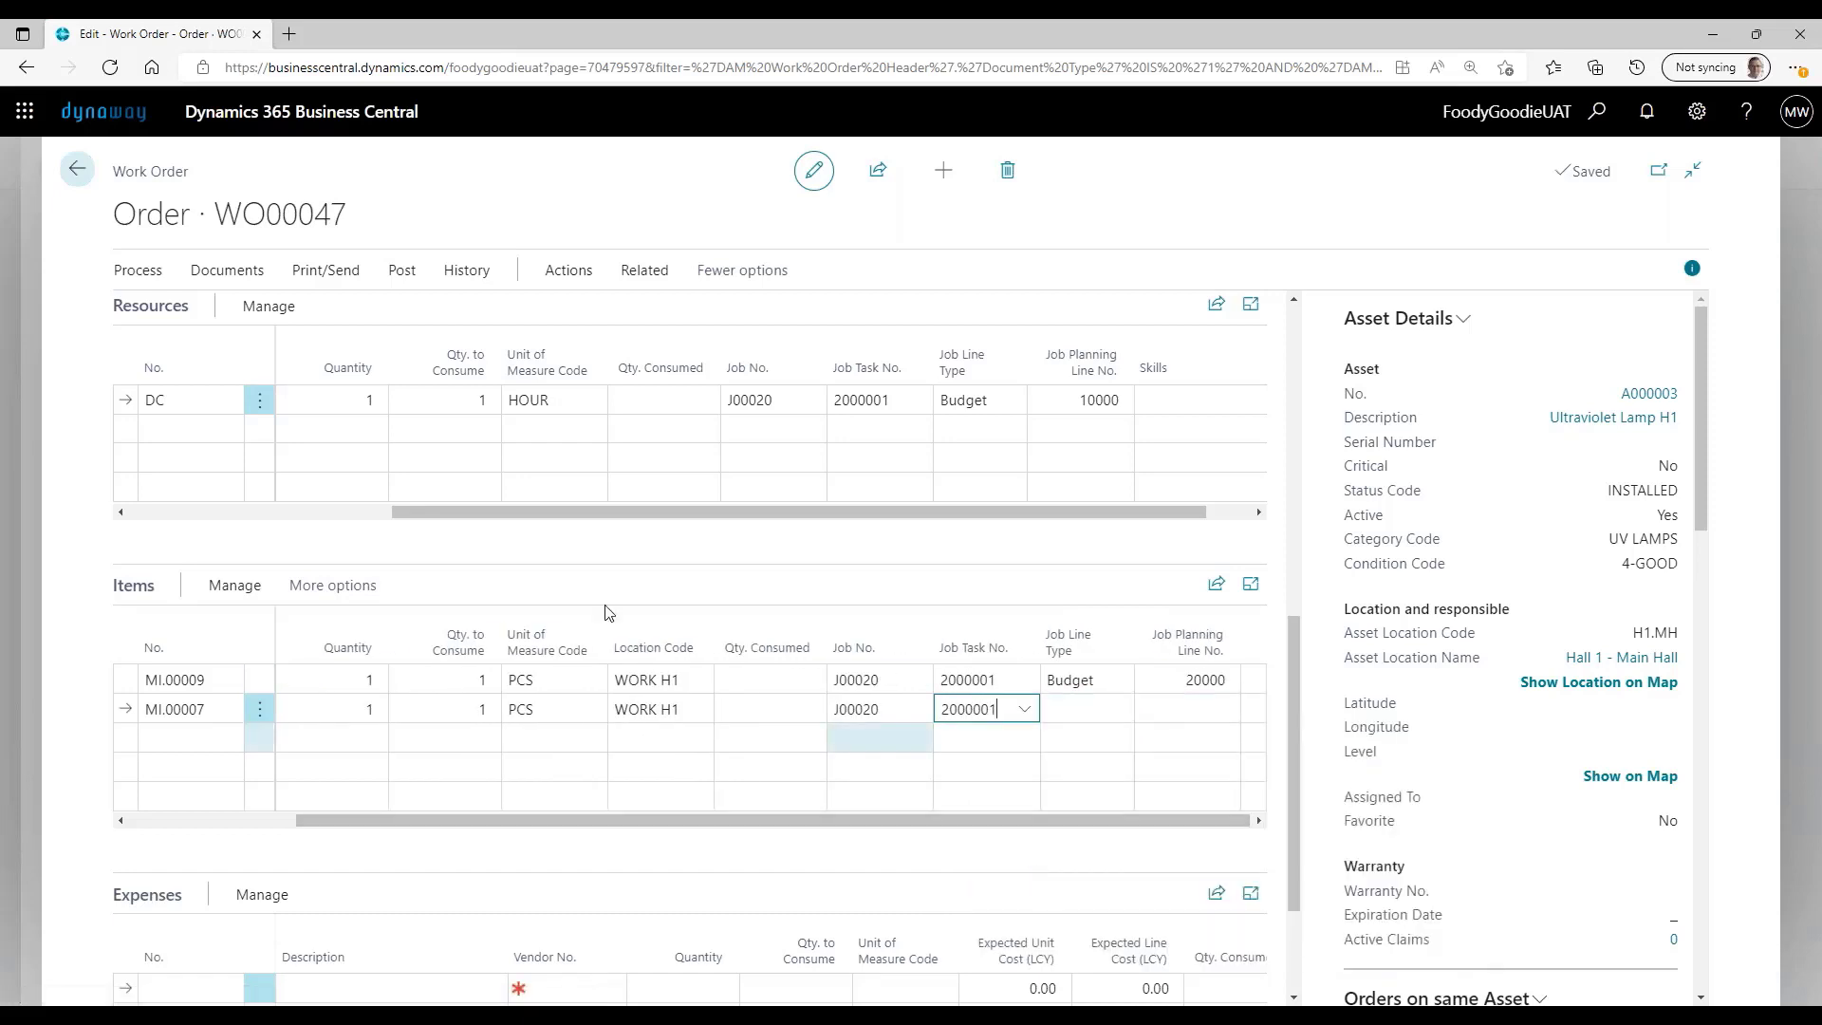
click(1074, 710)
click(1091, 758)
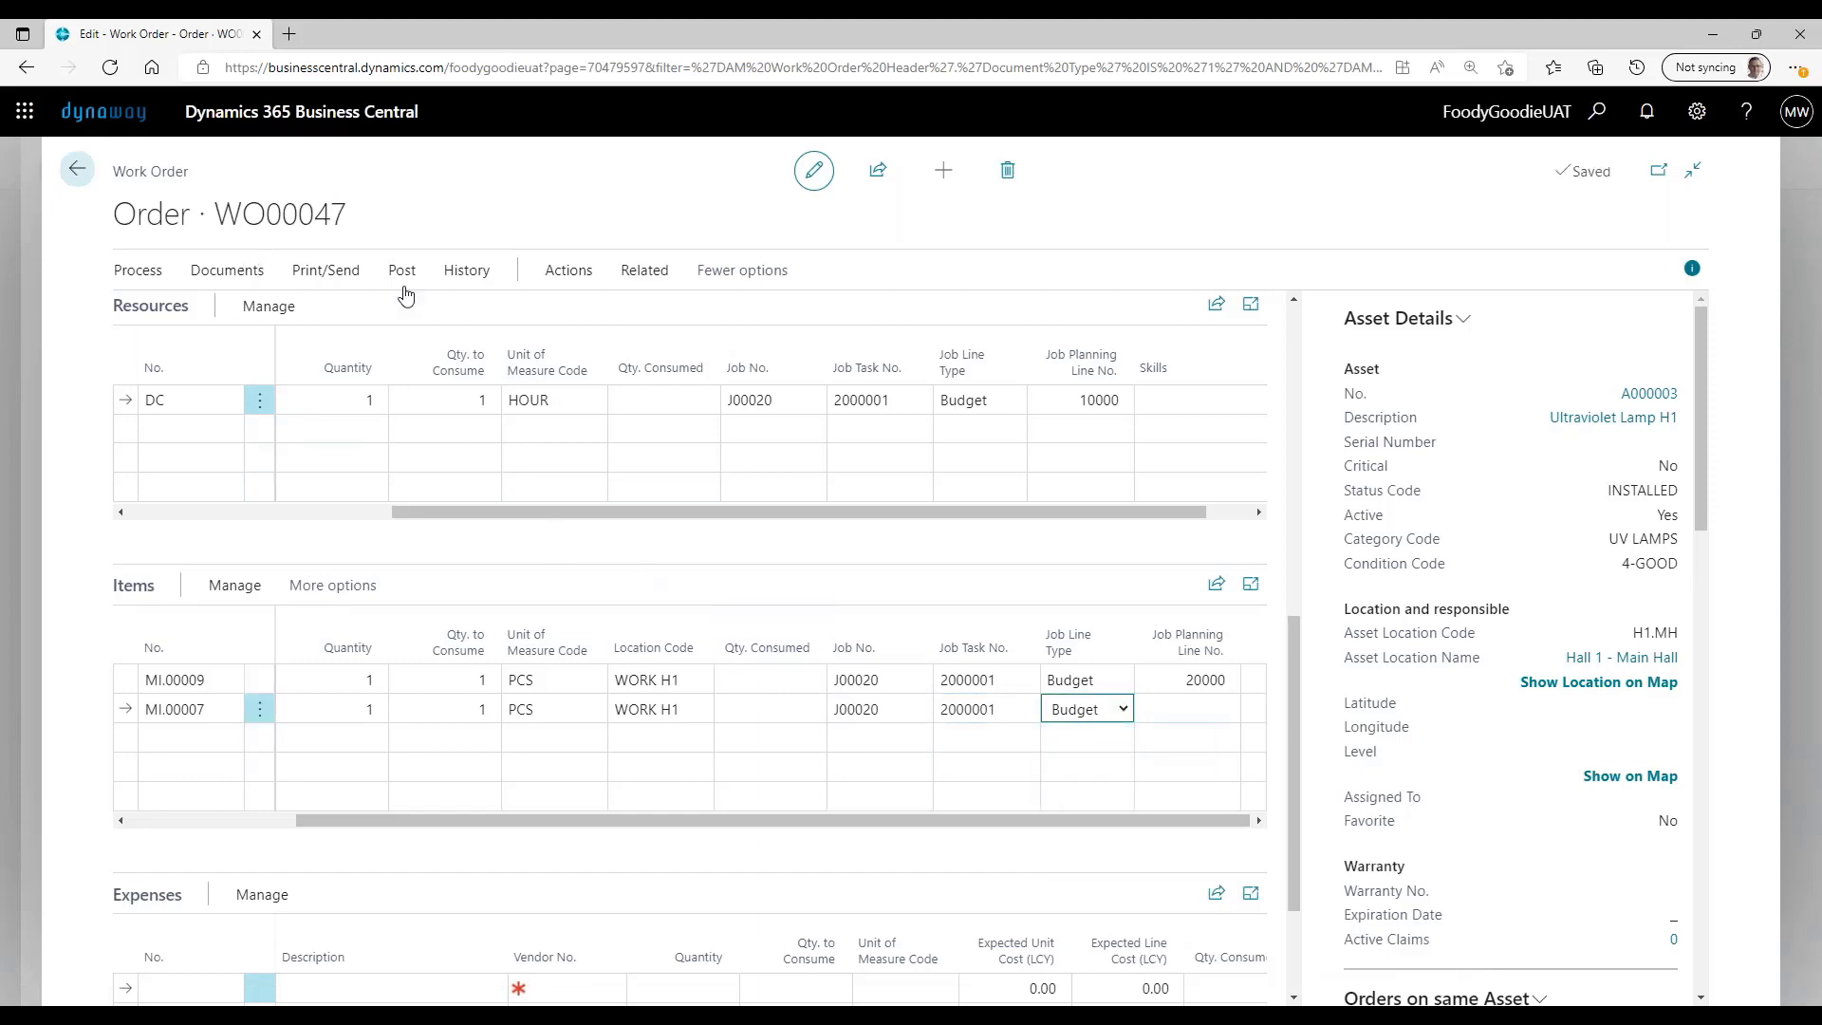
Step: Post and close work order WO00047, accepting the asset condition 4-GOOD and status INSTALLED at checkout
click(343, 275)
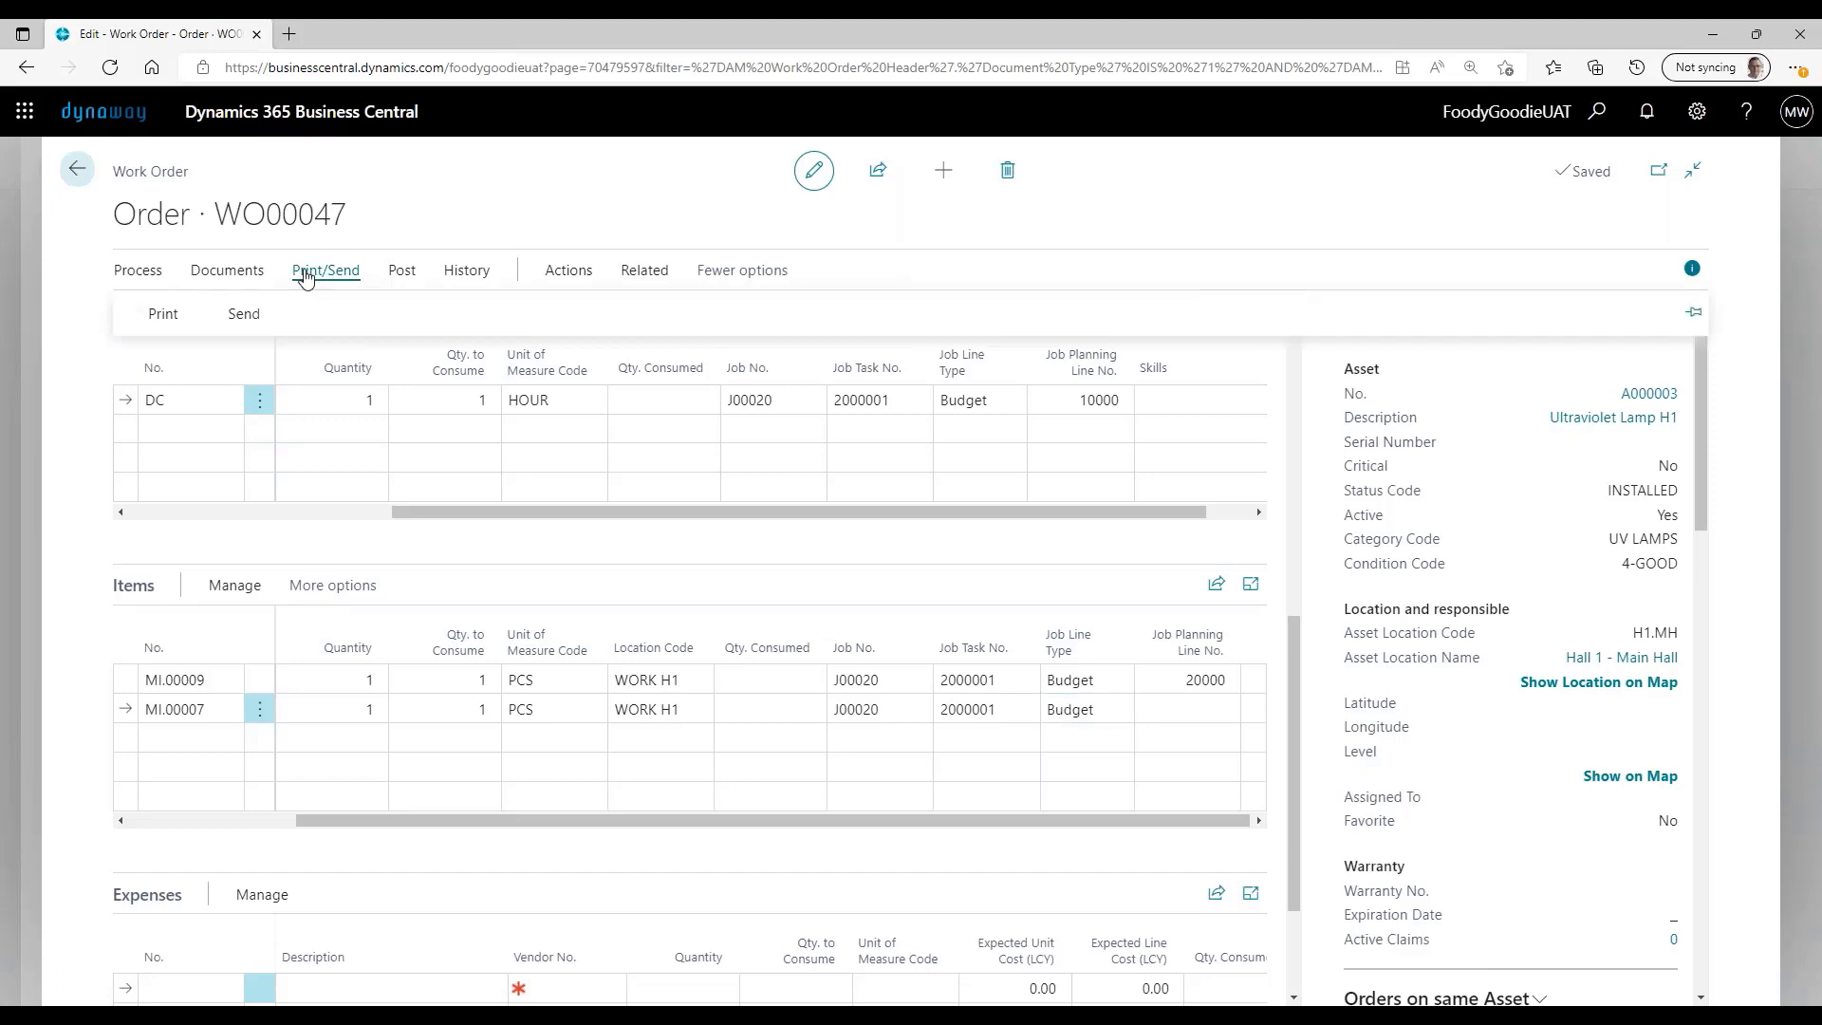
click(415, 277)
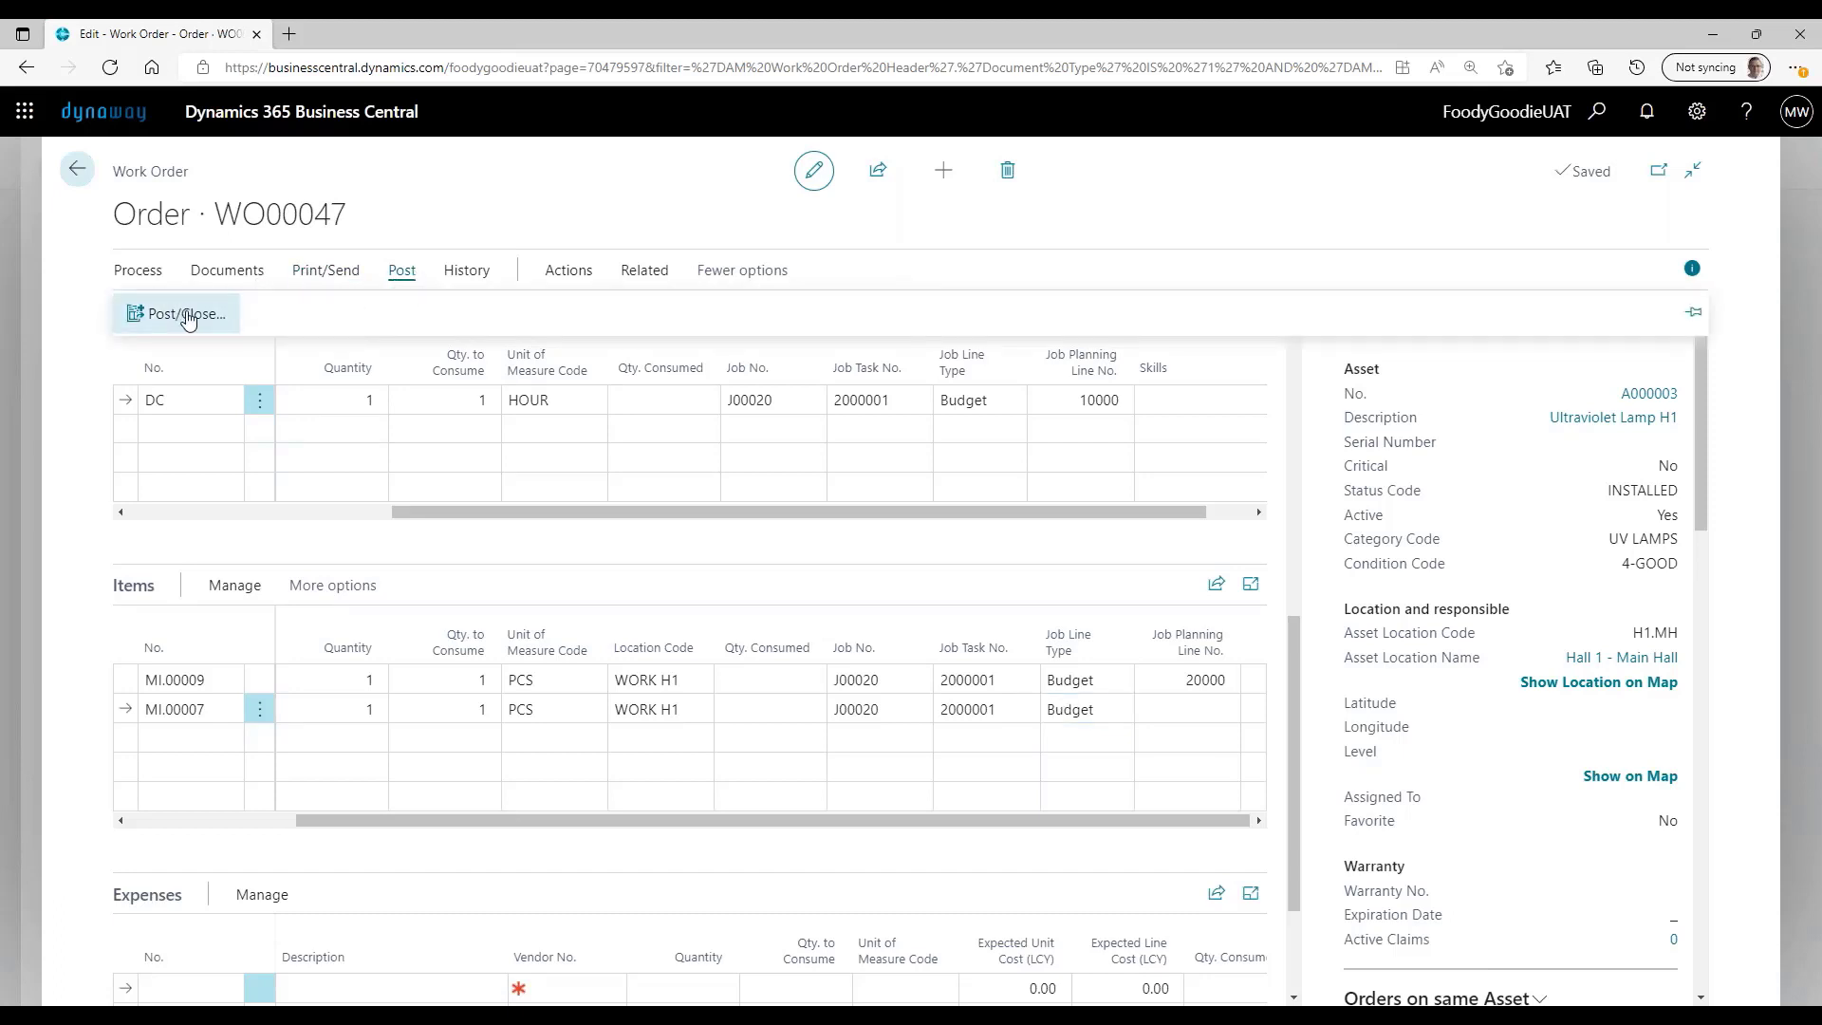
click(186, 315)
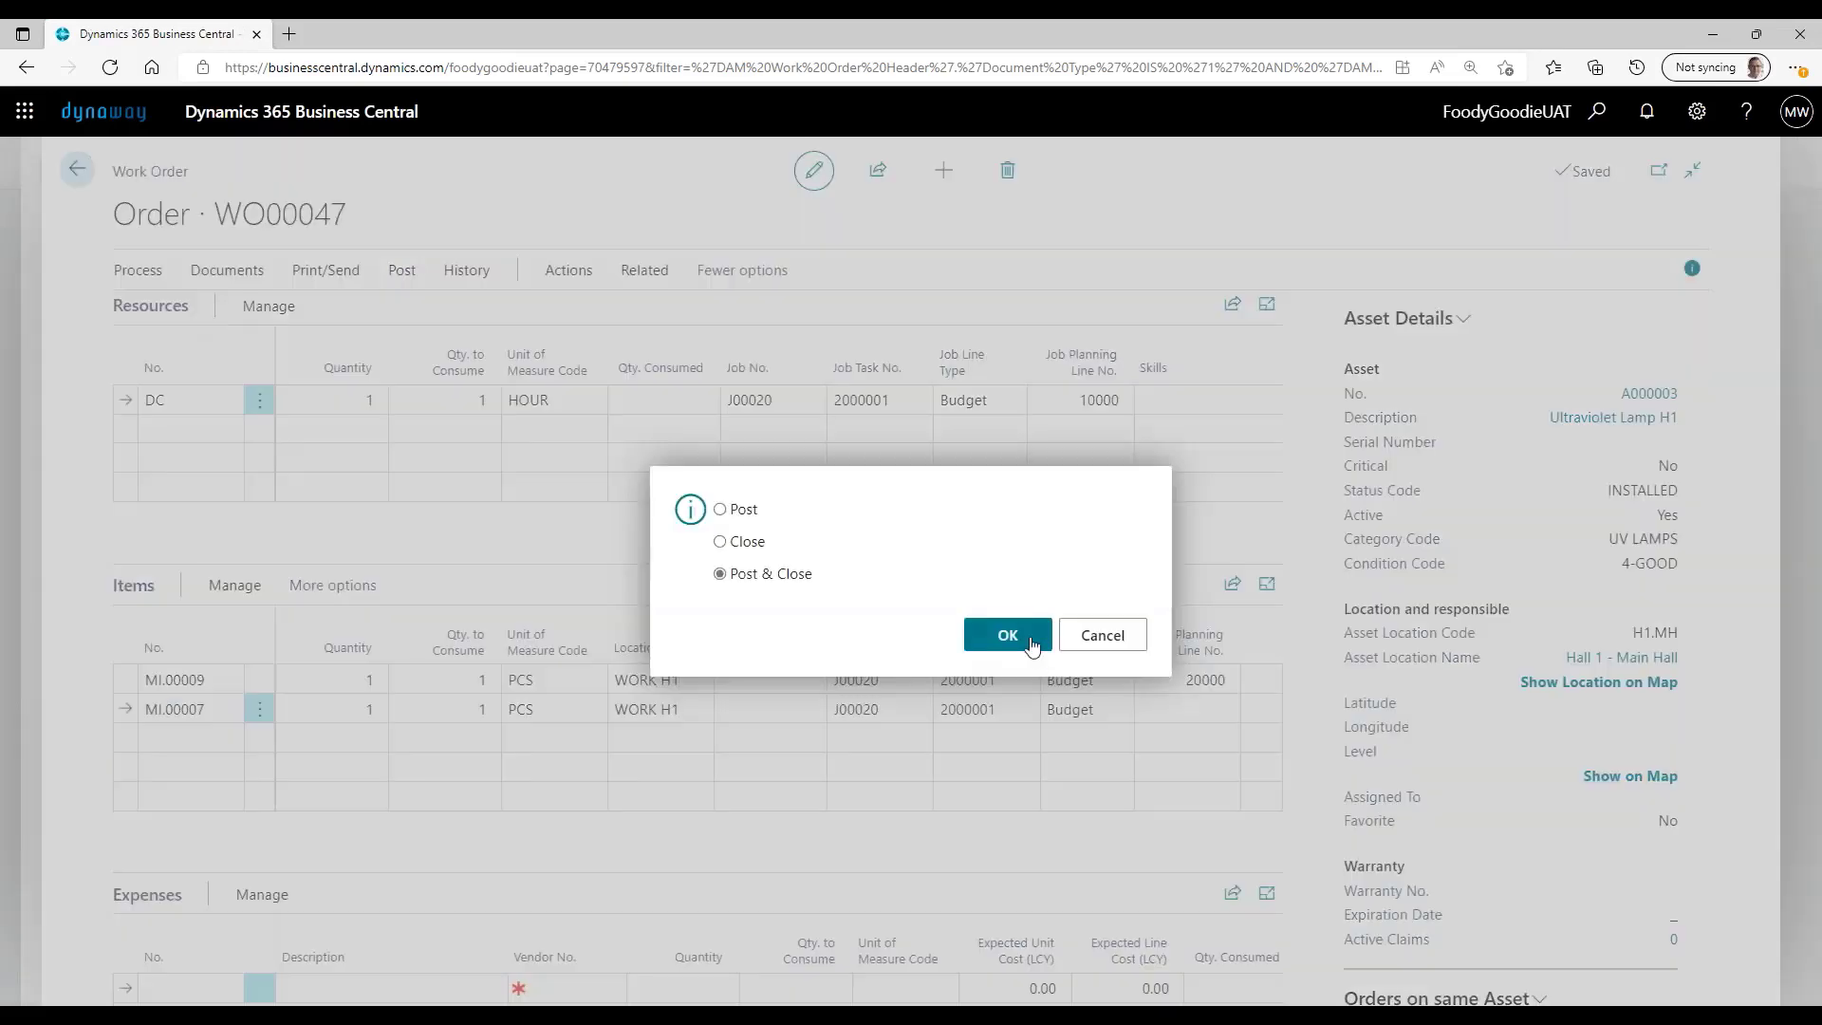
click(1027, 641)
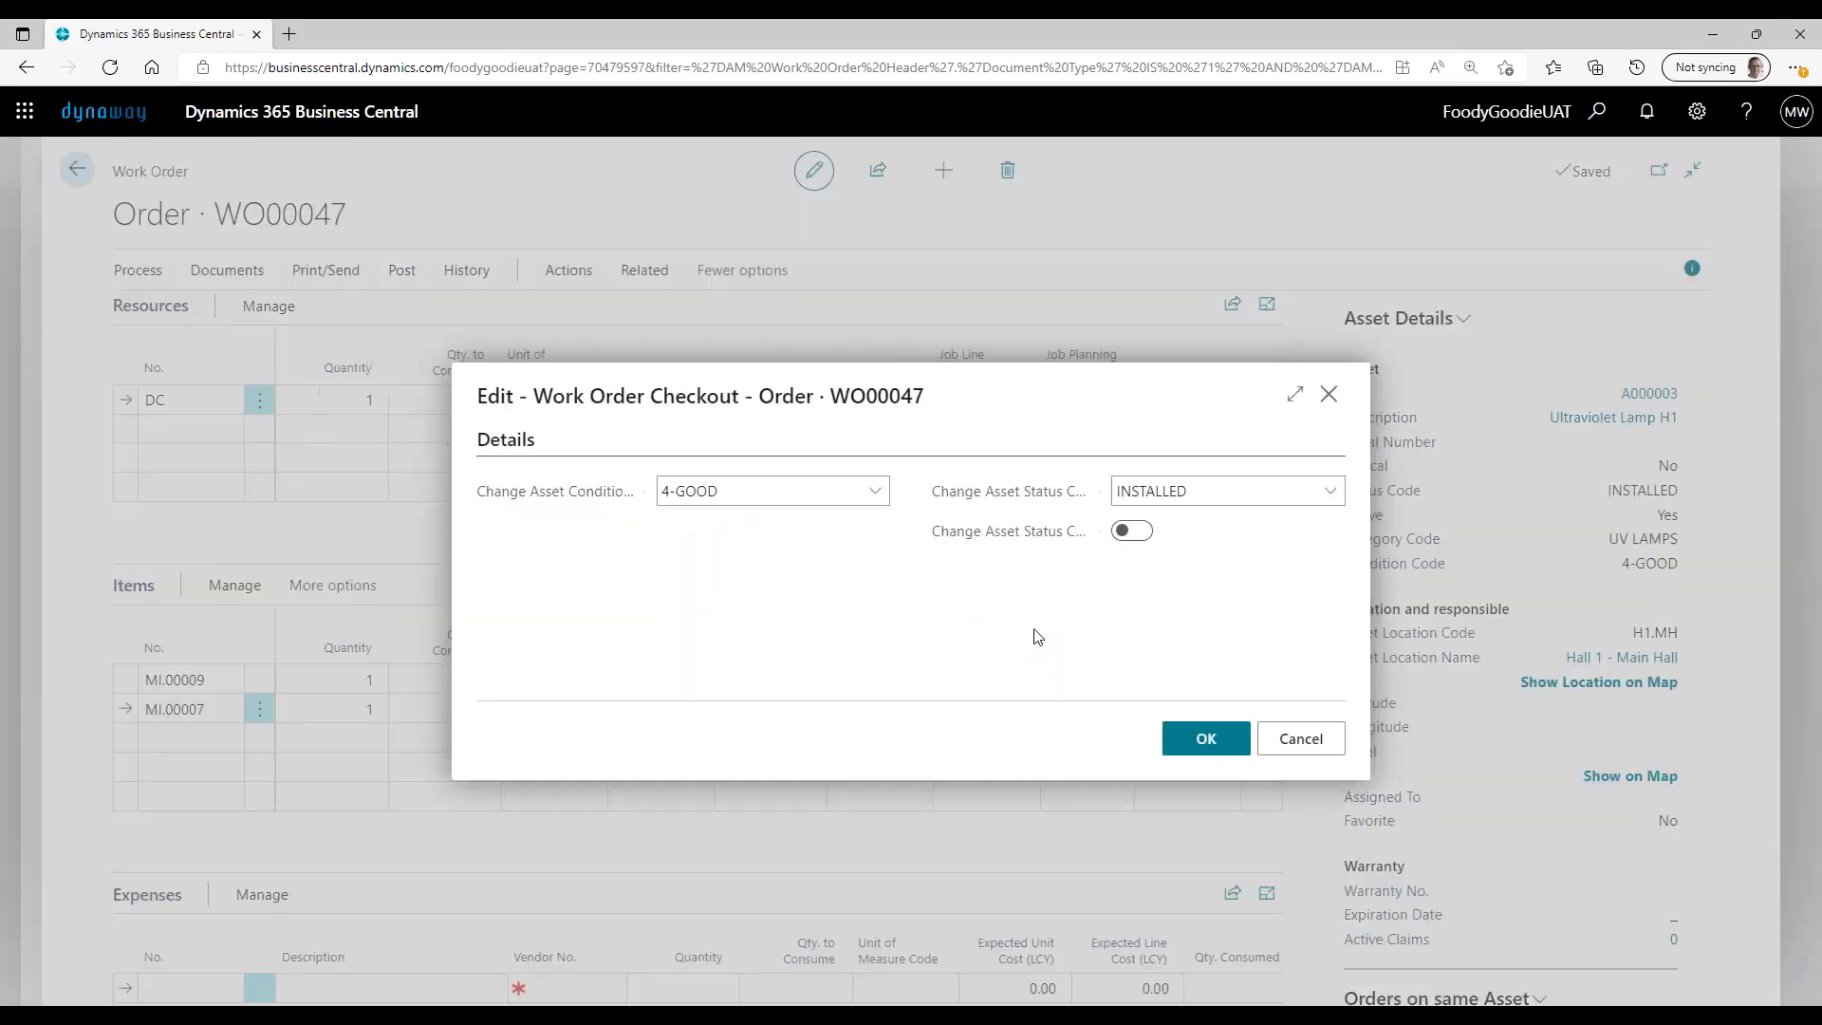
click(1186, 732)
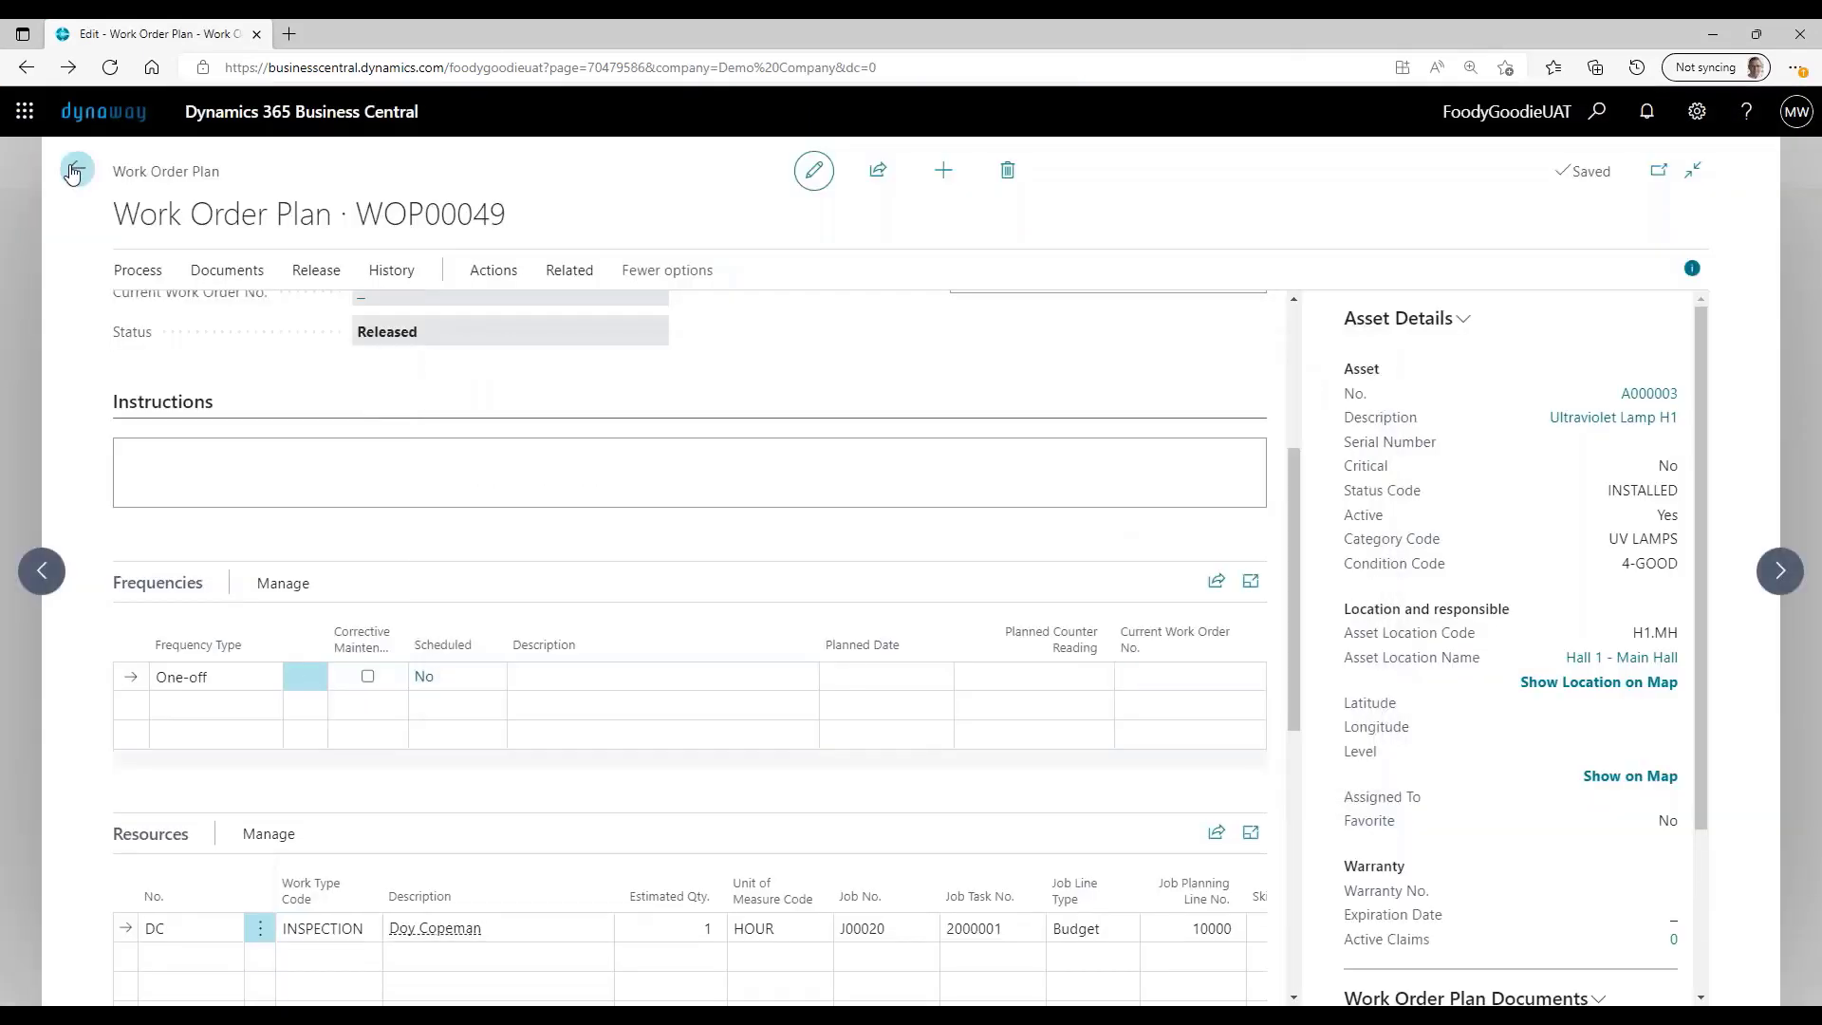
Step: Leave the work order plan, search for the Jobs list and open the card of job J00020
click(72, 172)
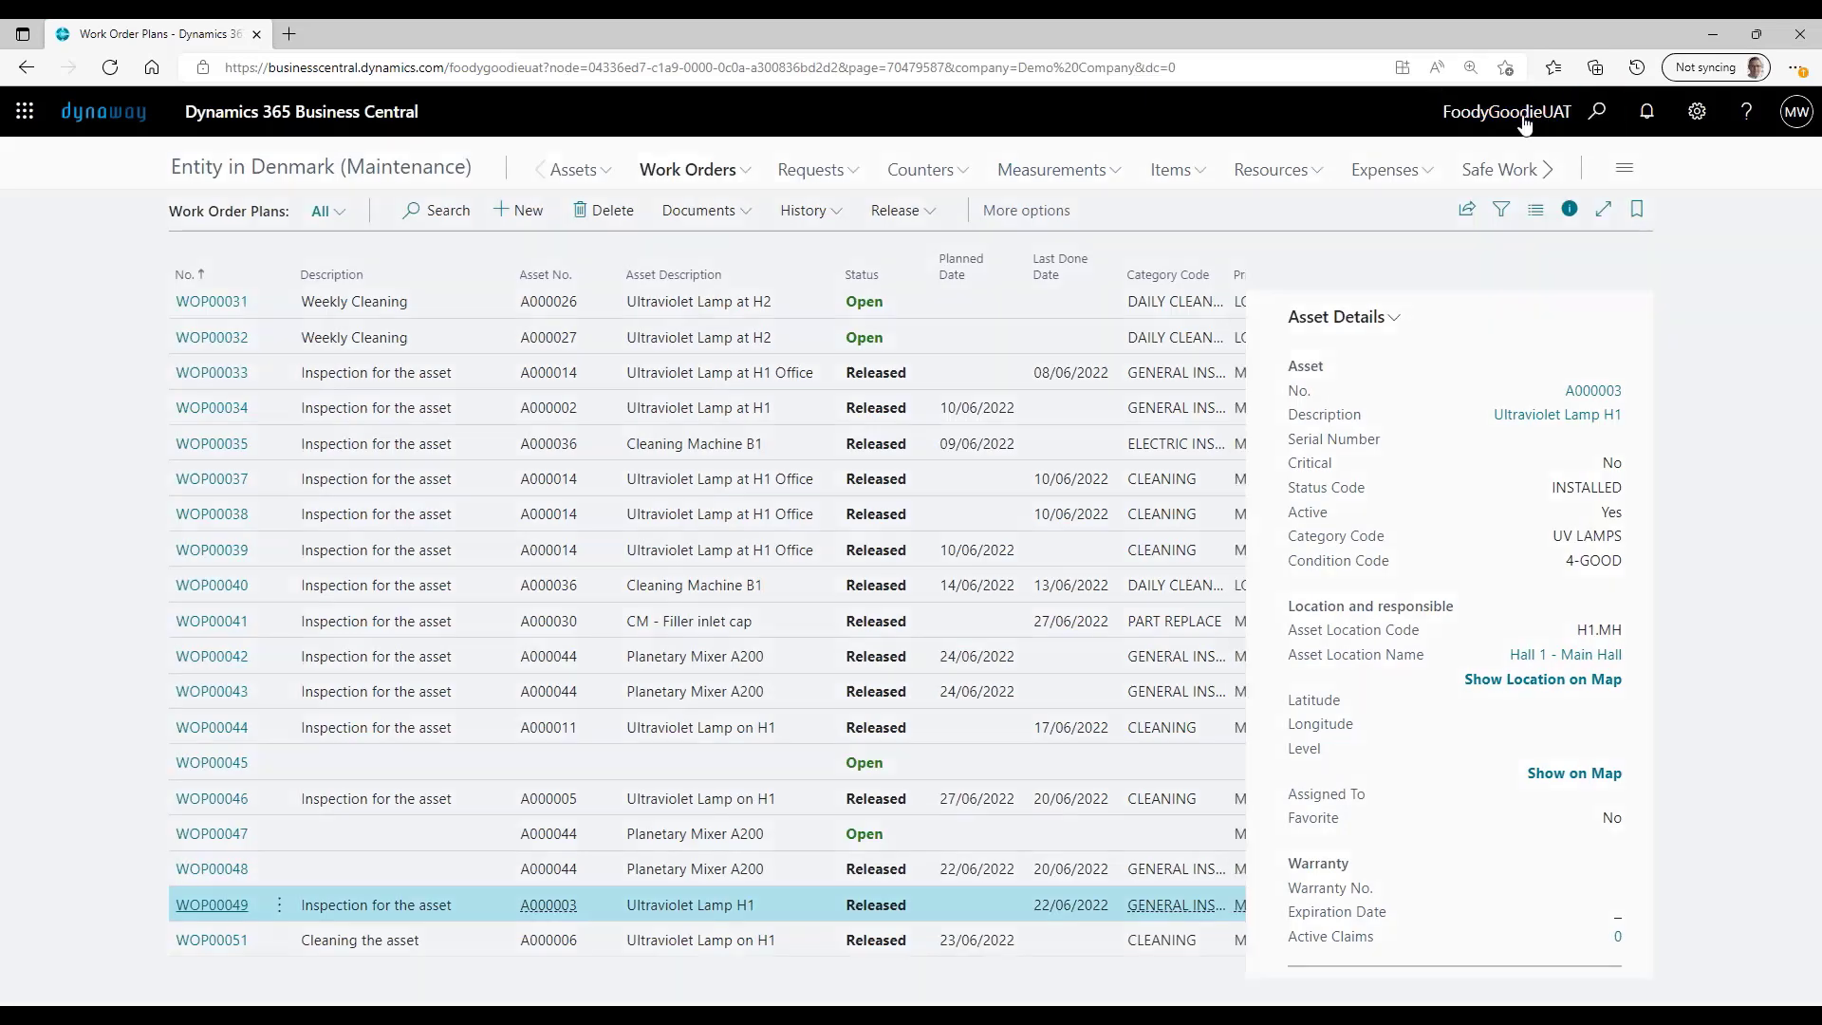
text(jobs)
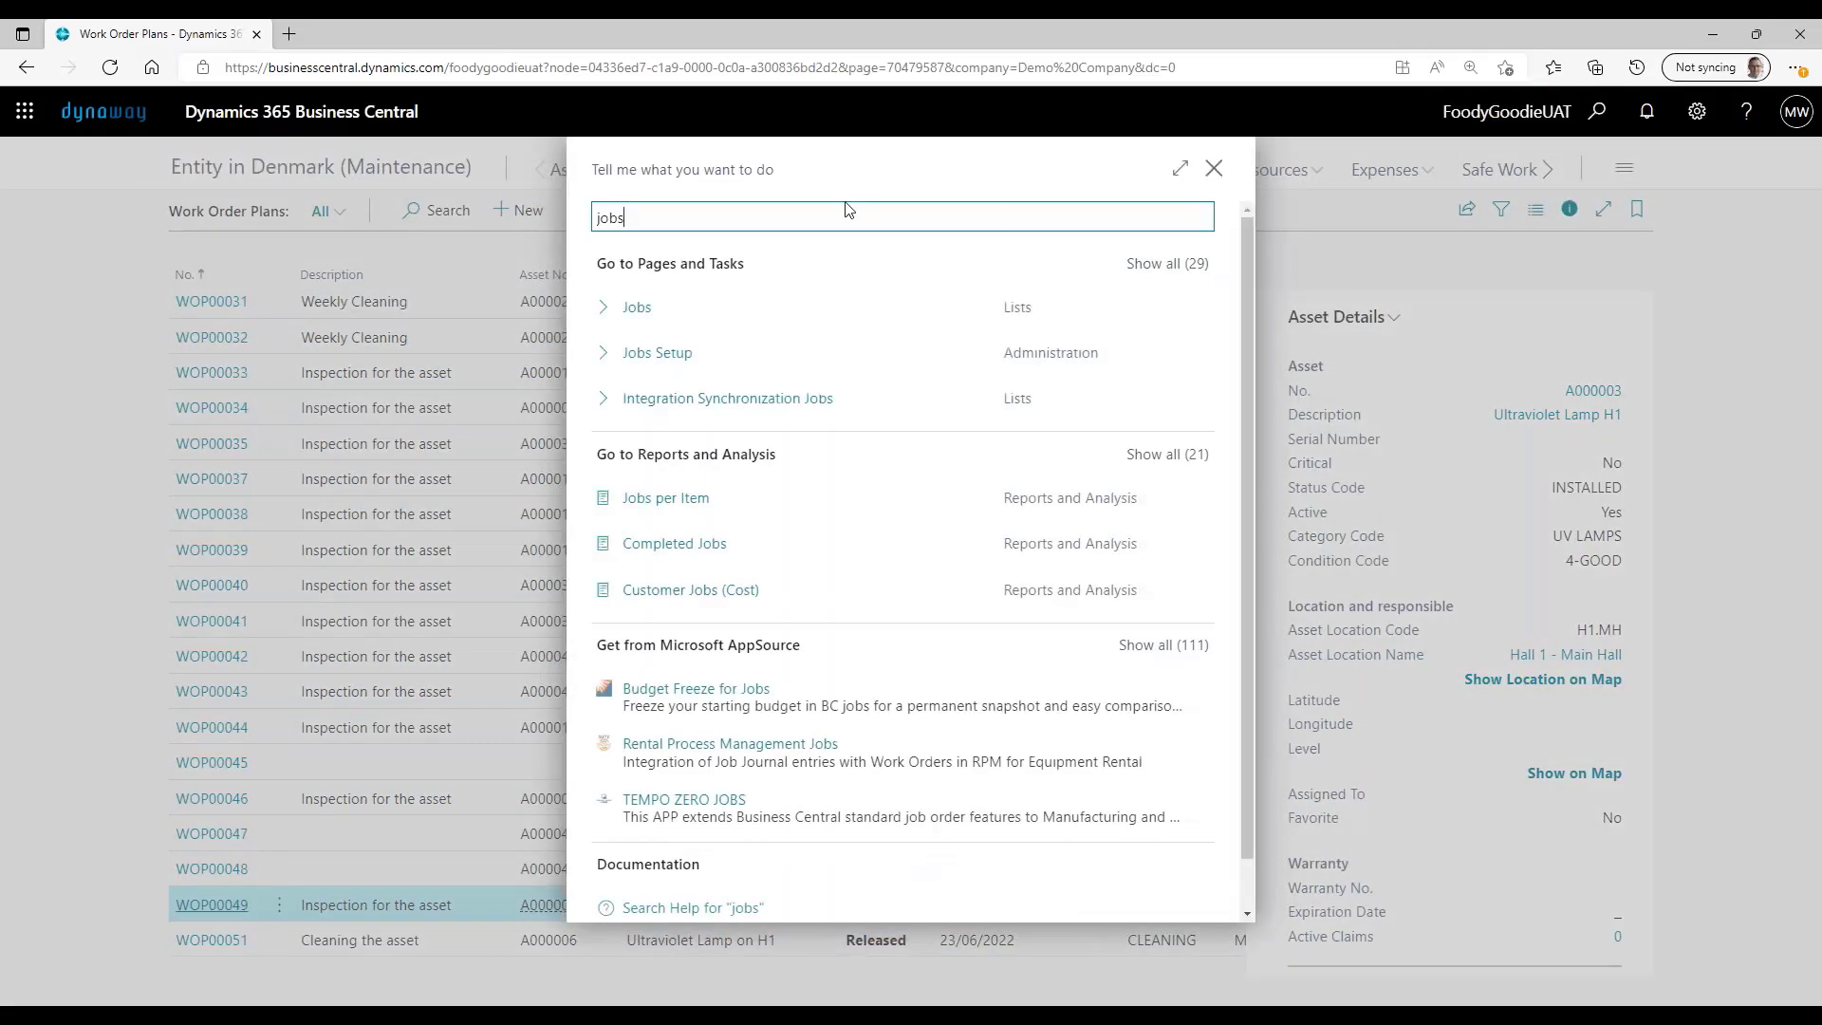
click(643, 307)
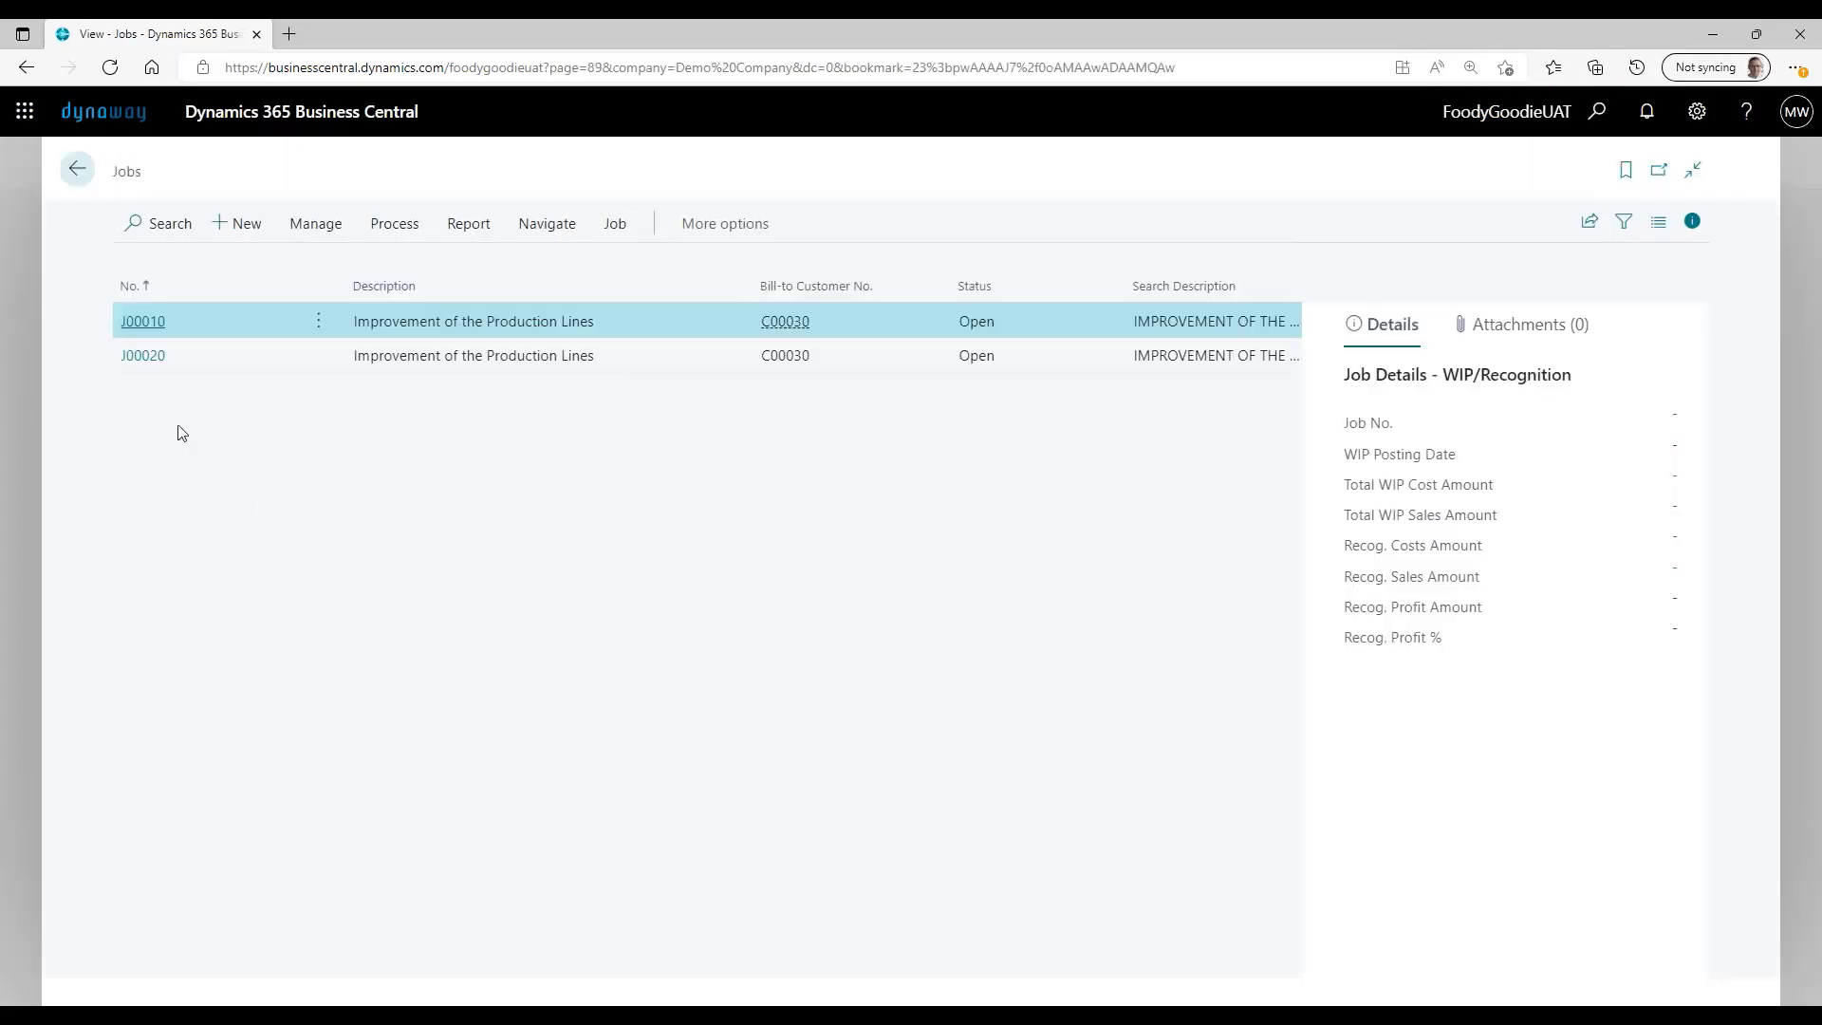
click(158, 368)
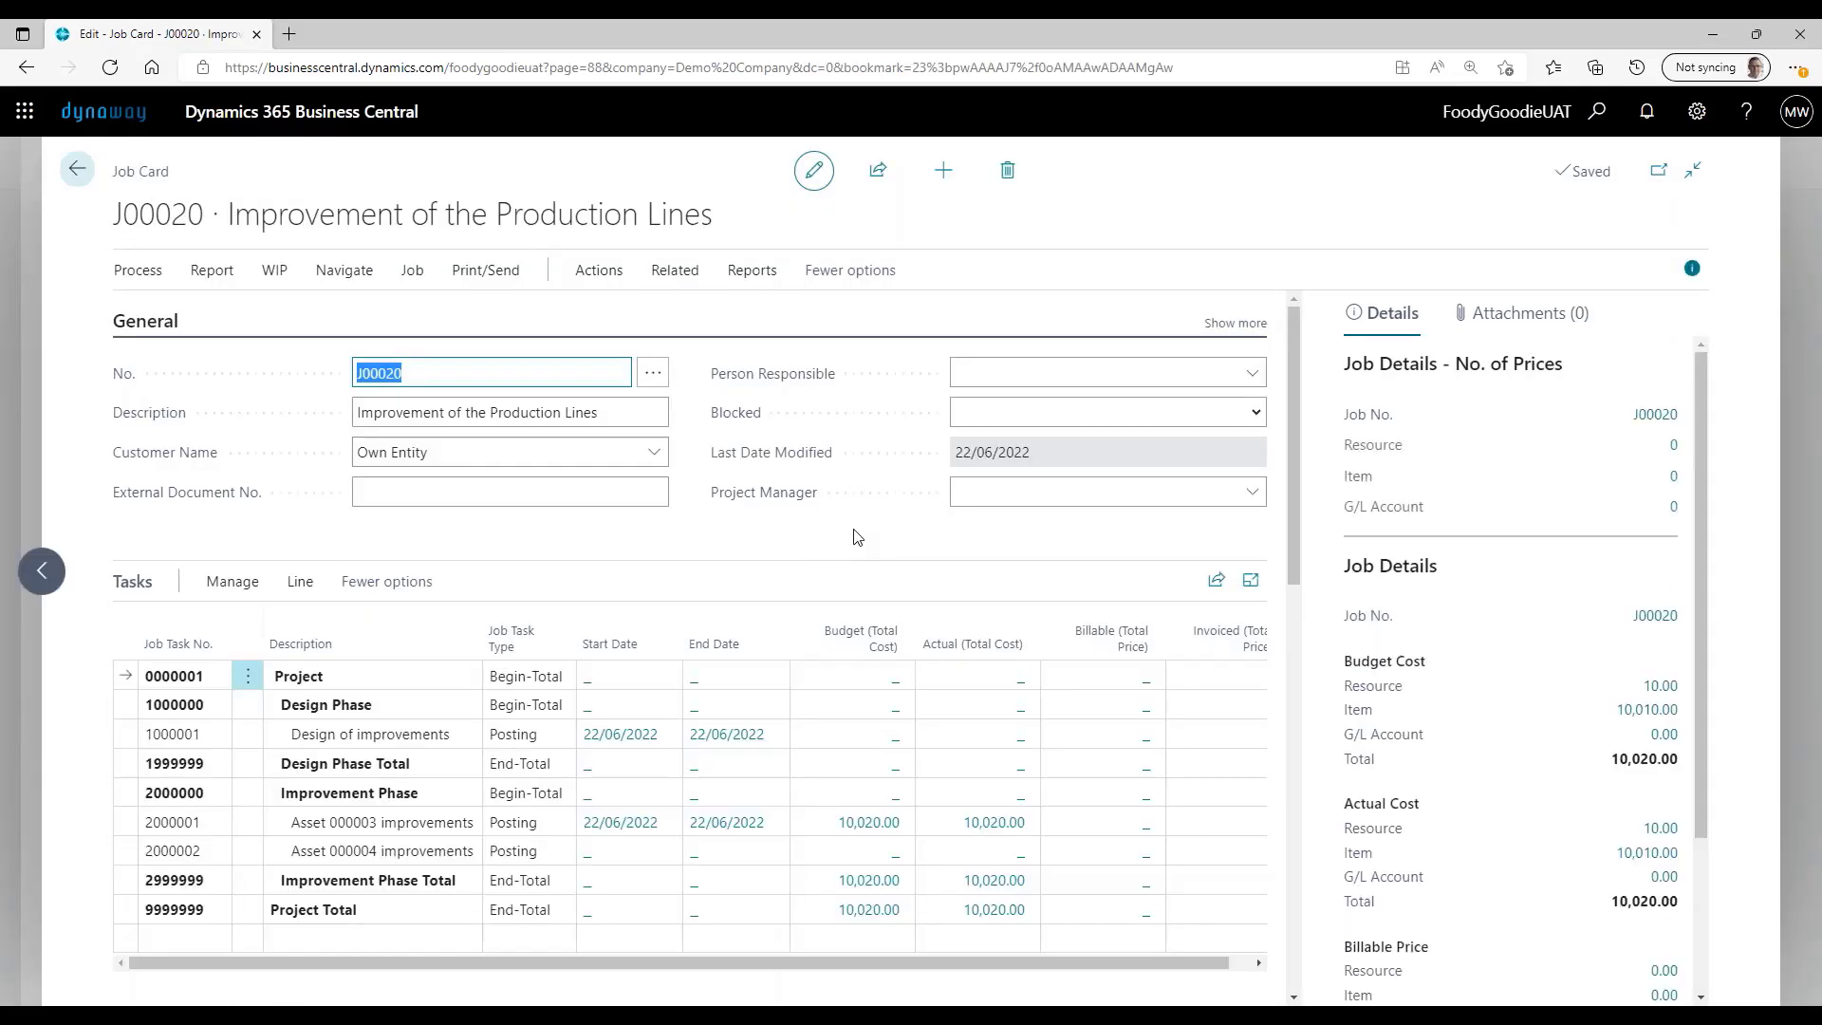
Step: Examine the planning lines behind task 2000001's budgeted total cost, including the On/Off Switch line's document number, and return to the job card
scroll(857, 537, down, 1)
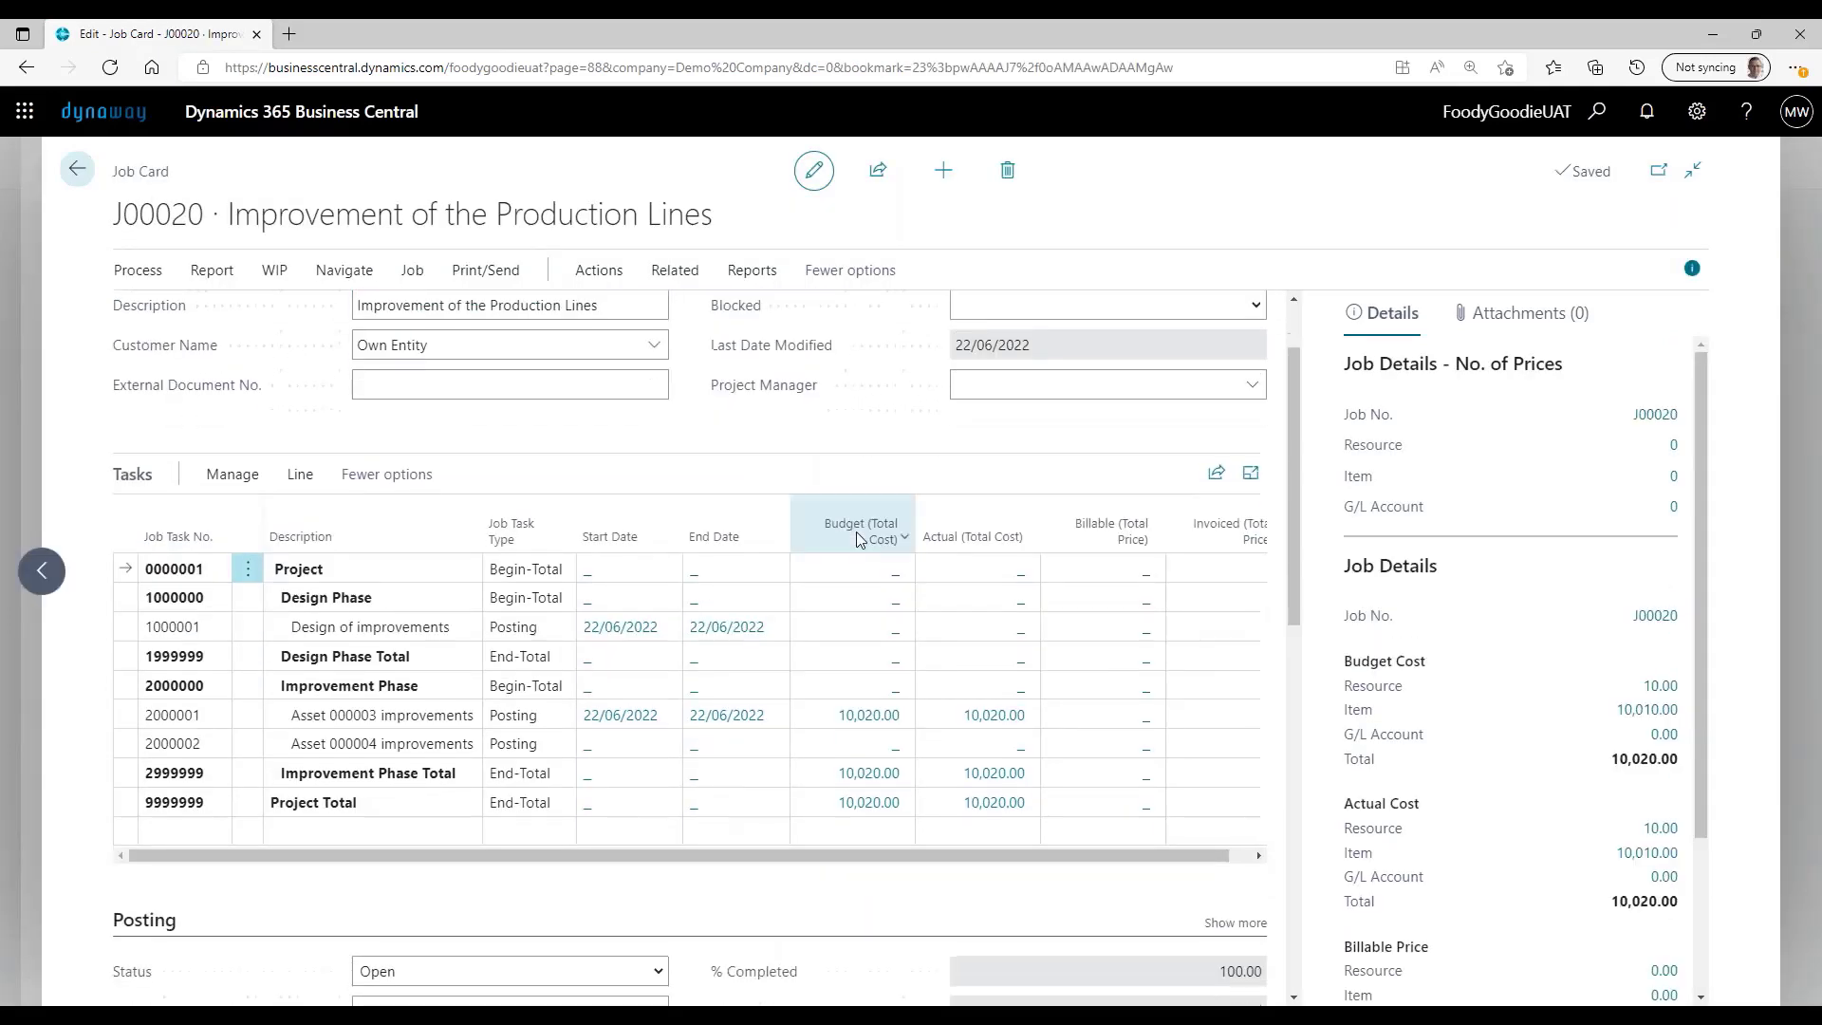
click(848, 729)
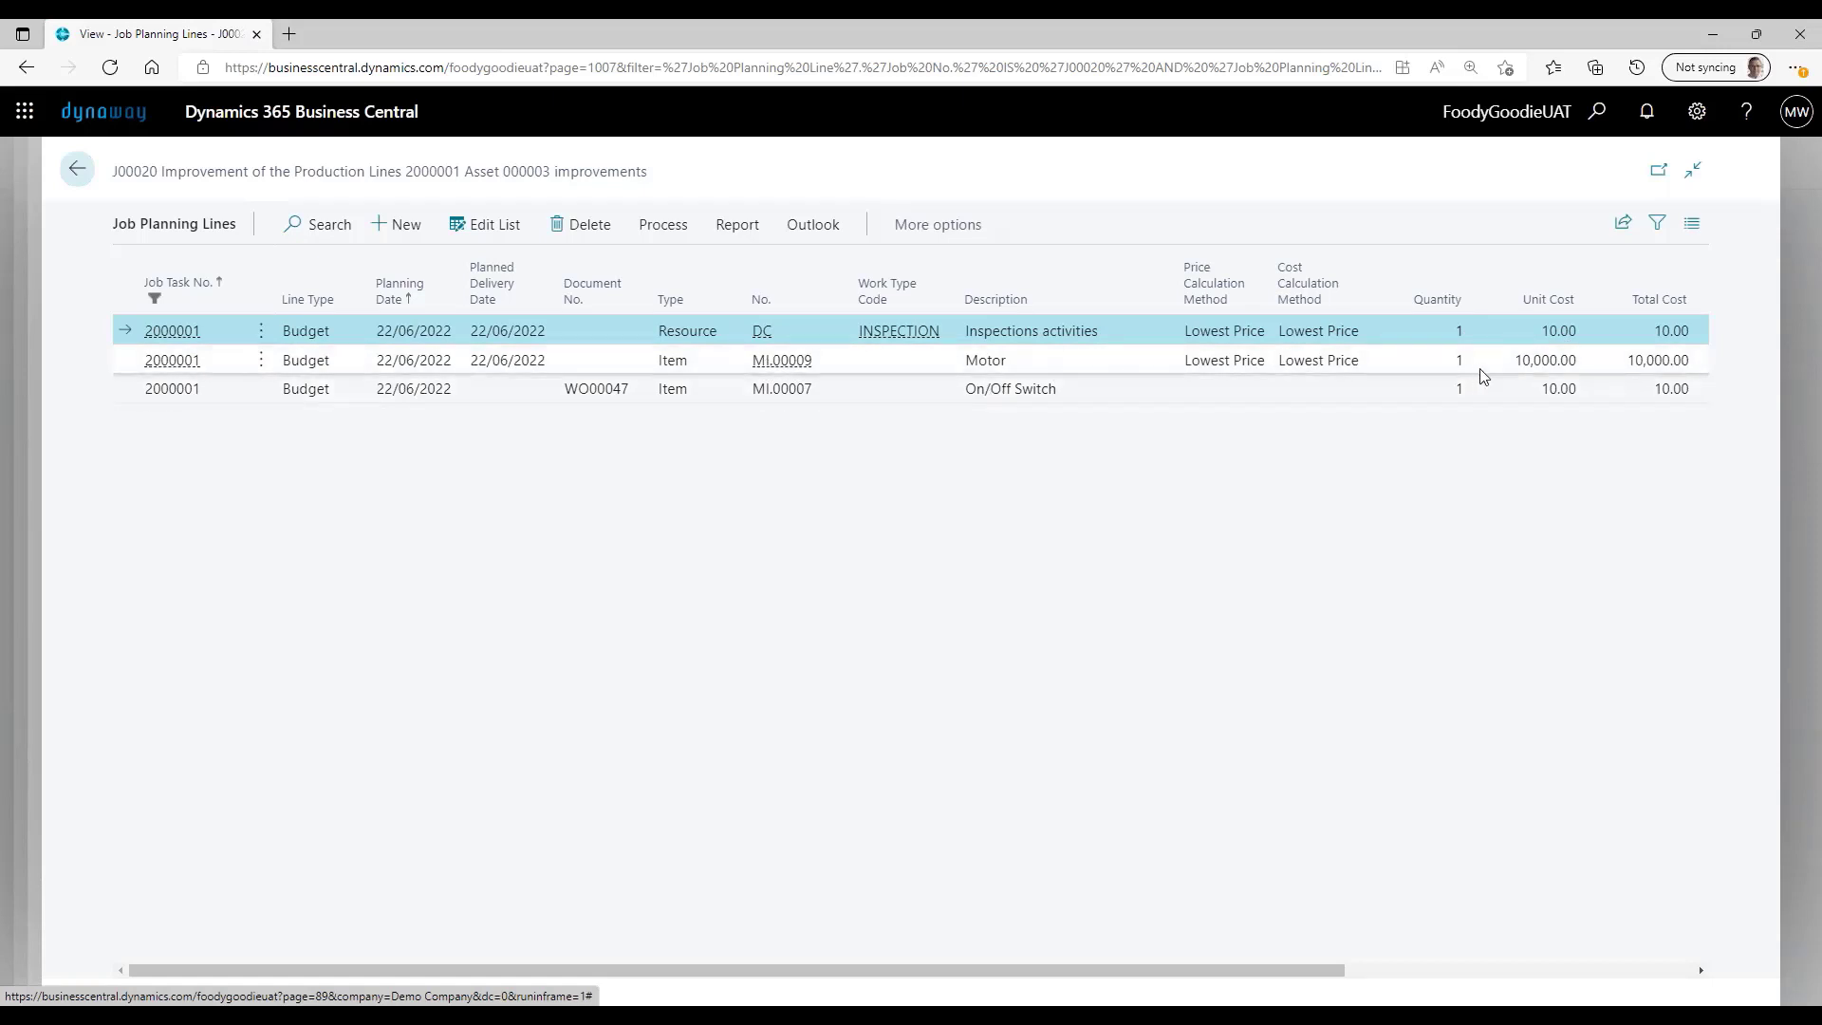
click(584, 392)
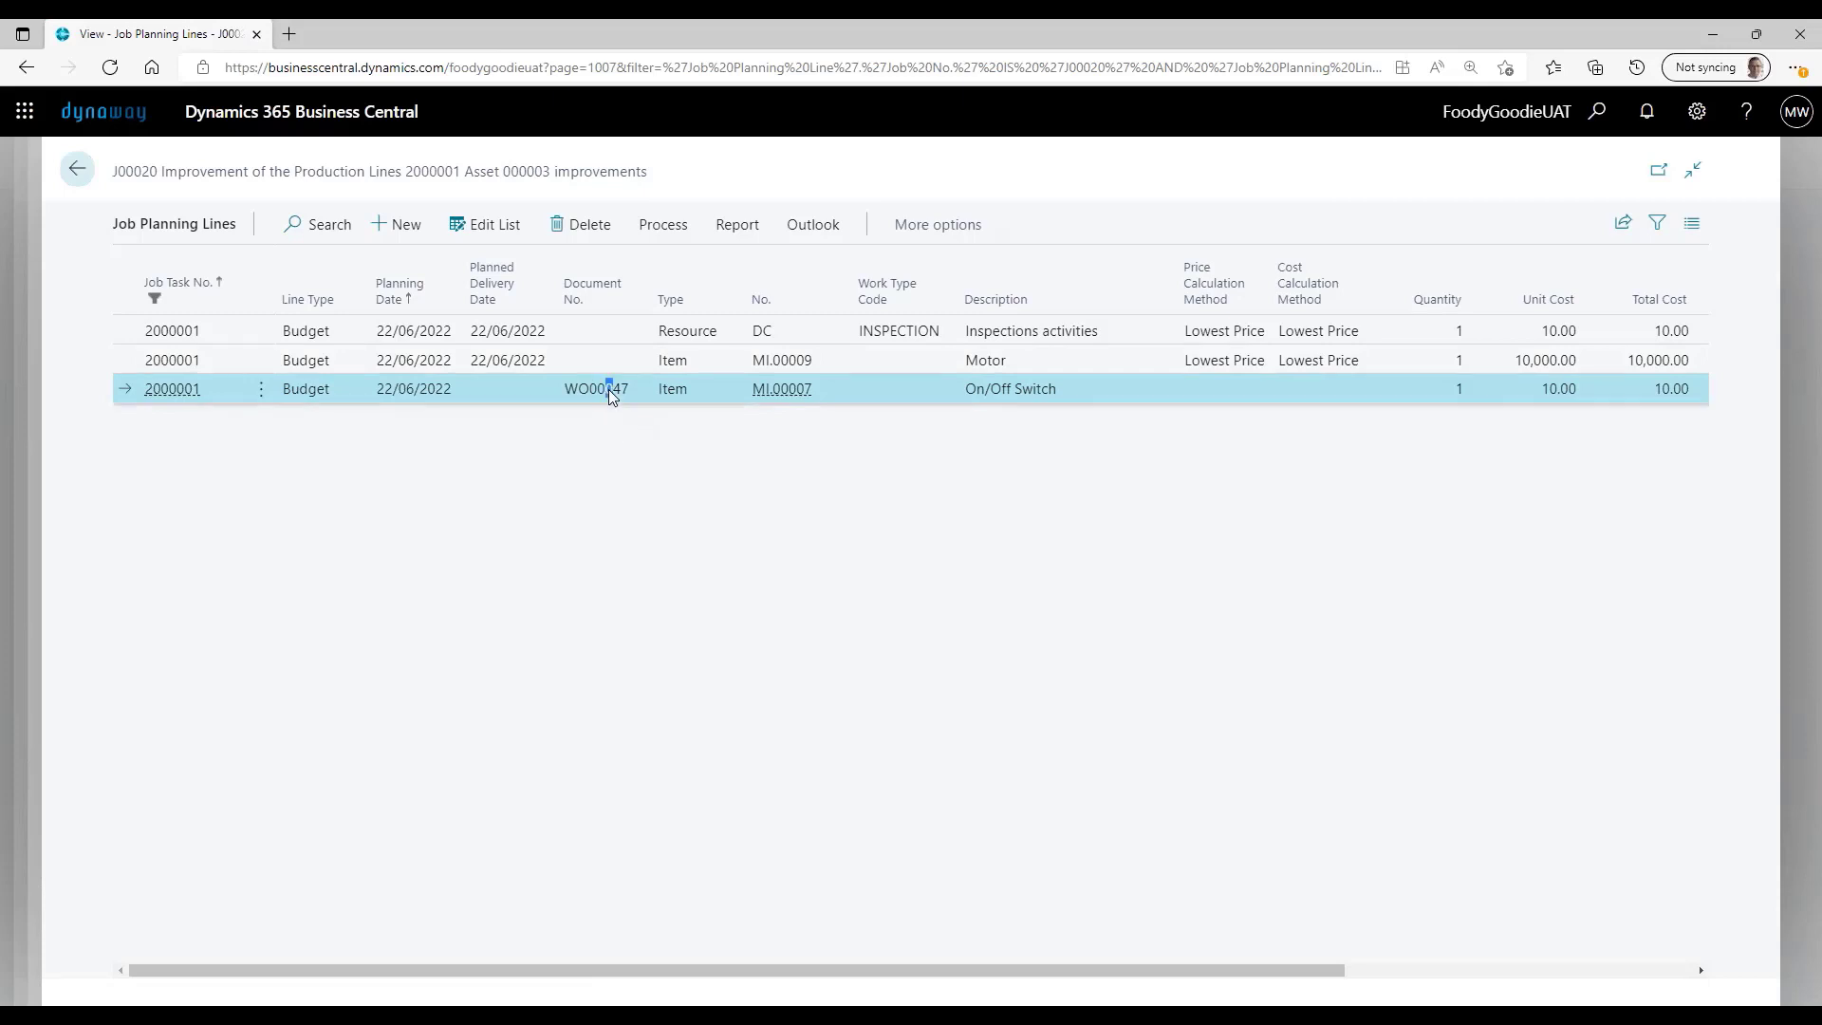
click(596, 387)
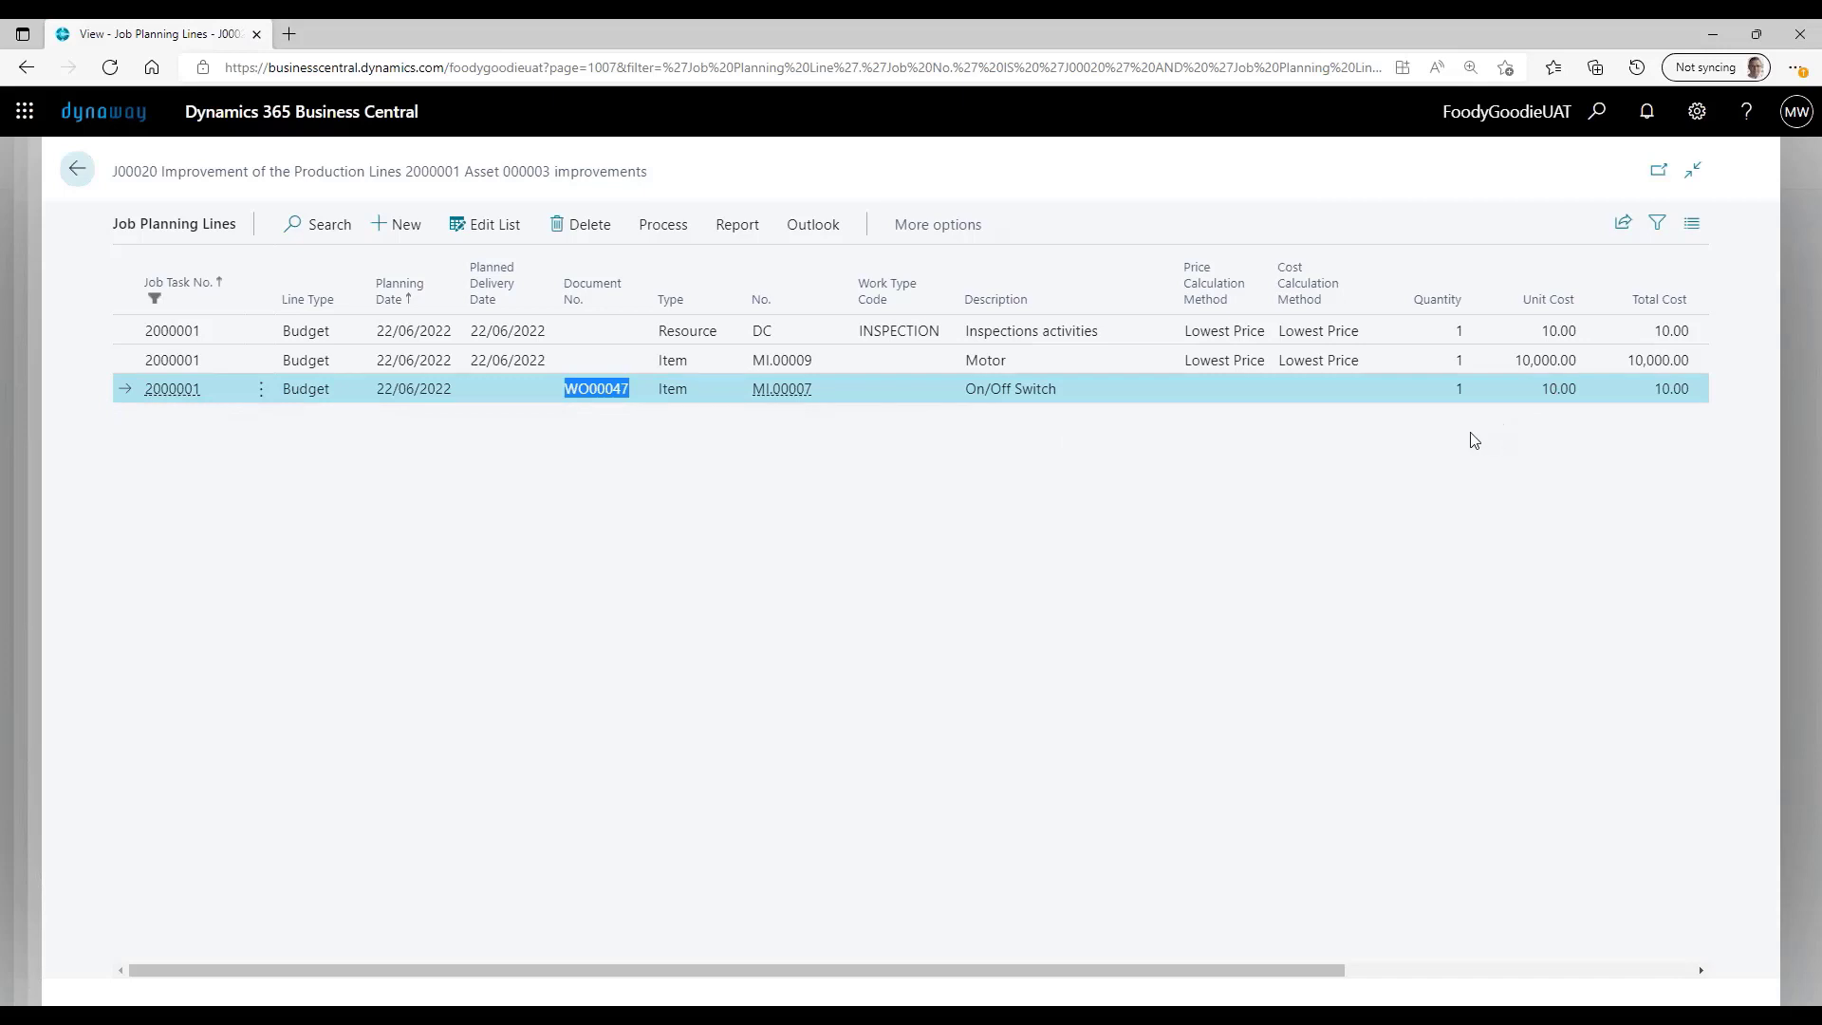
key(Escape)
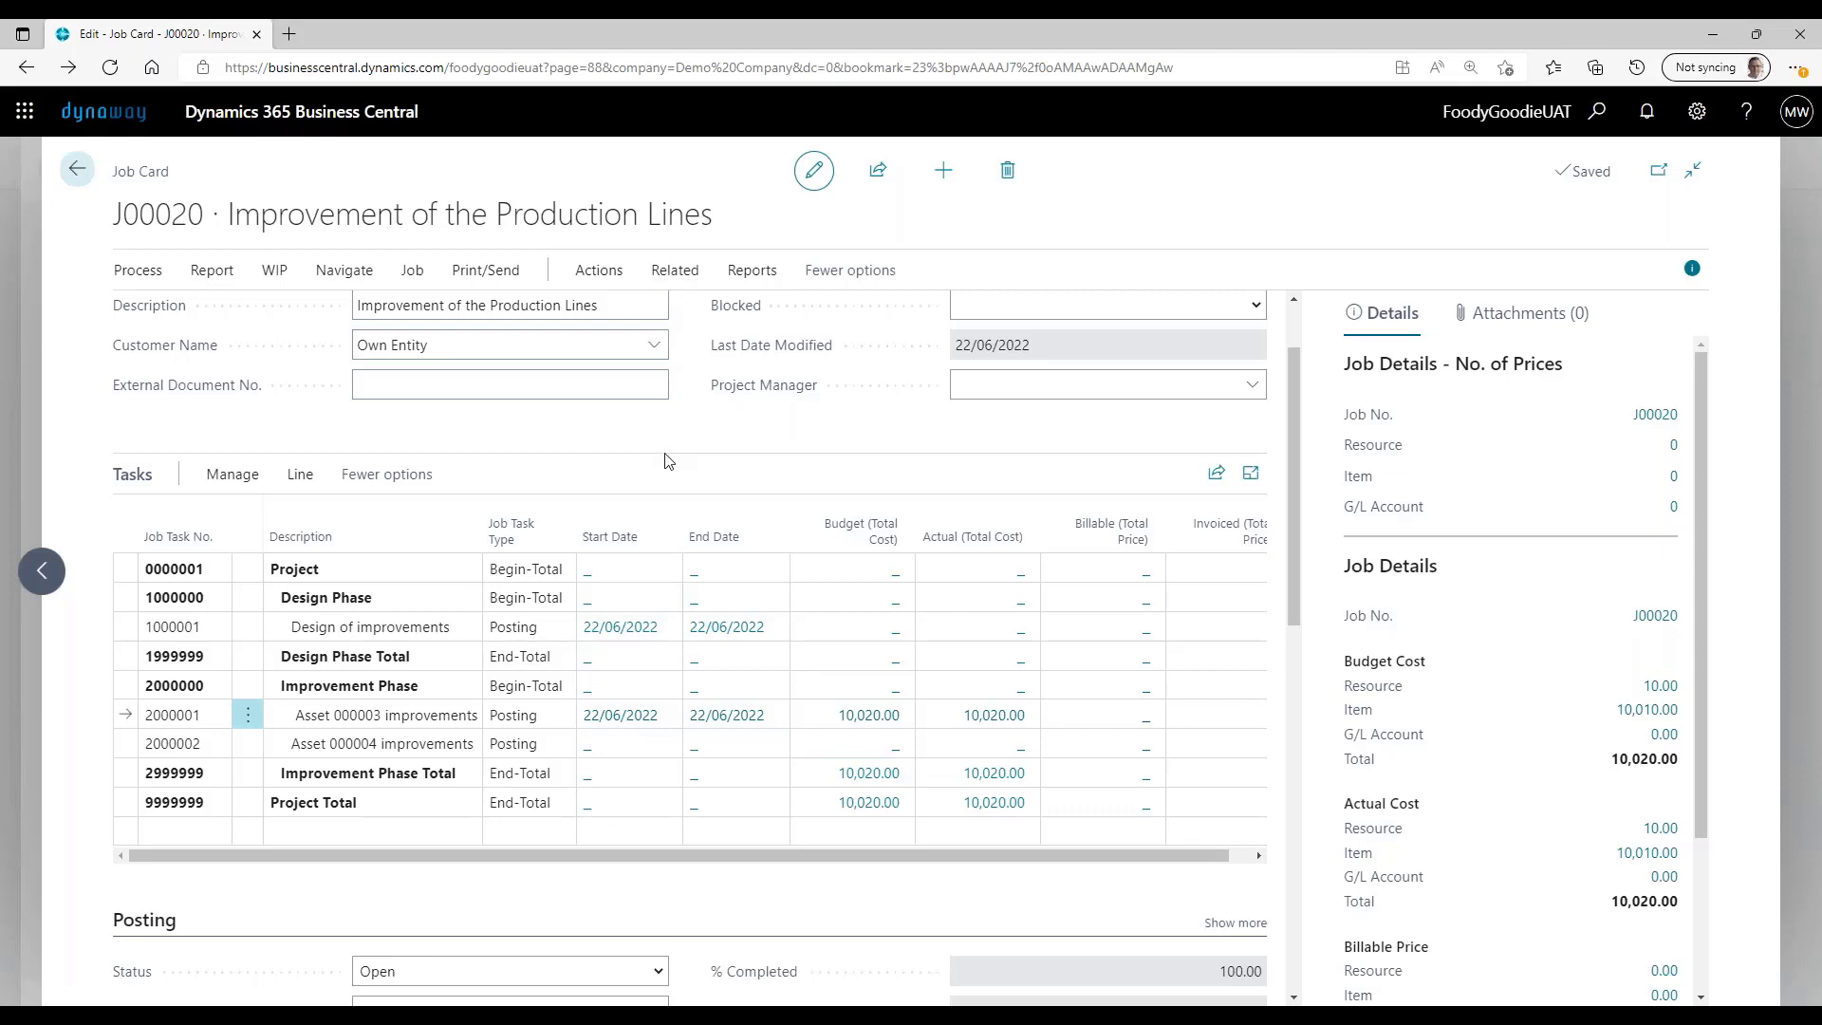
Step: Examine the maintenance work order plan lines related to job J00020 and return to the job card
click(657, 273)
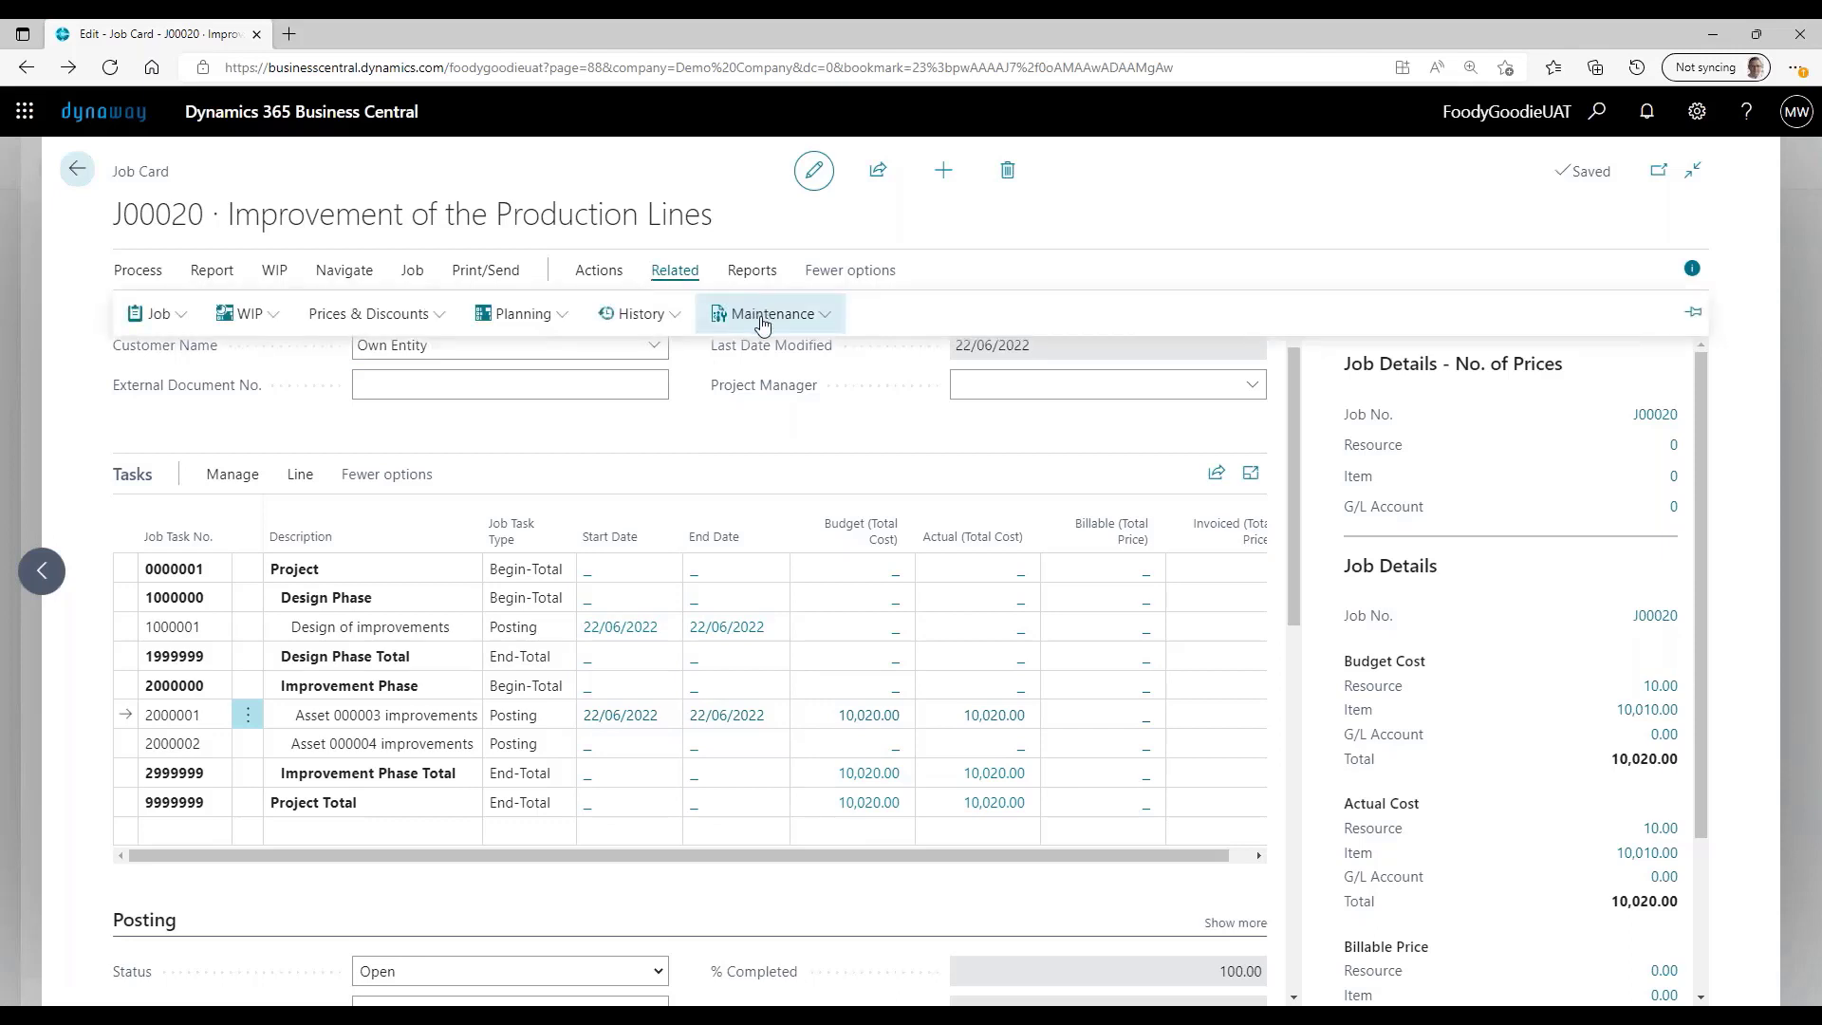
click(764, 323)
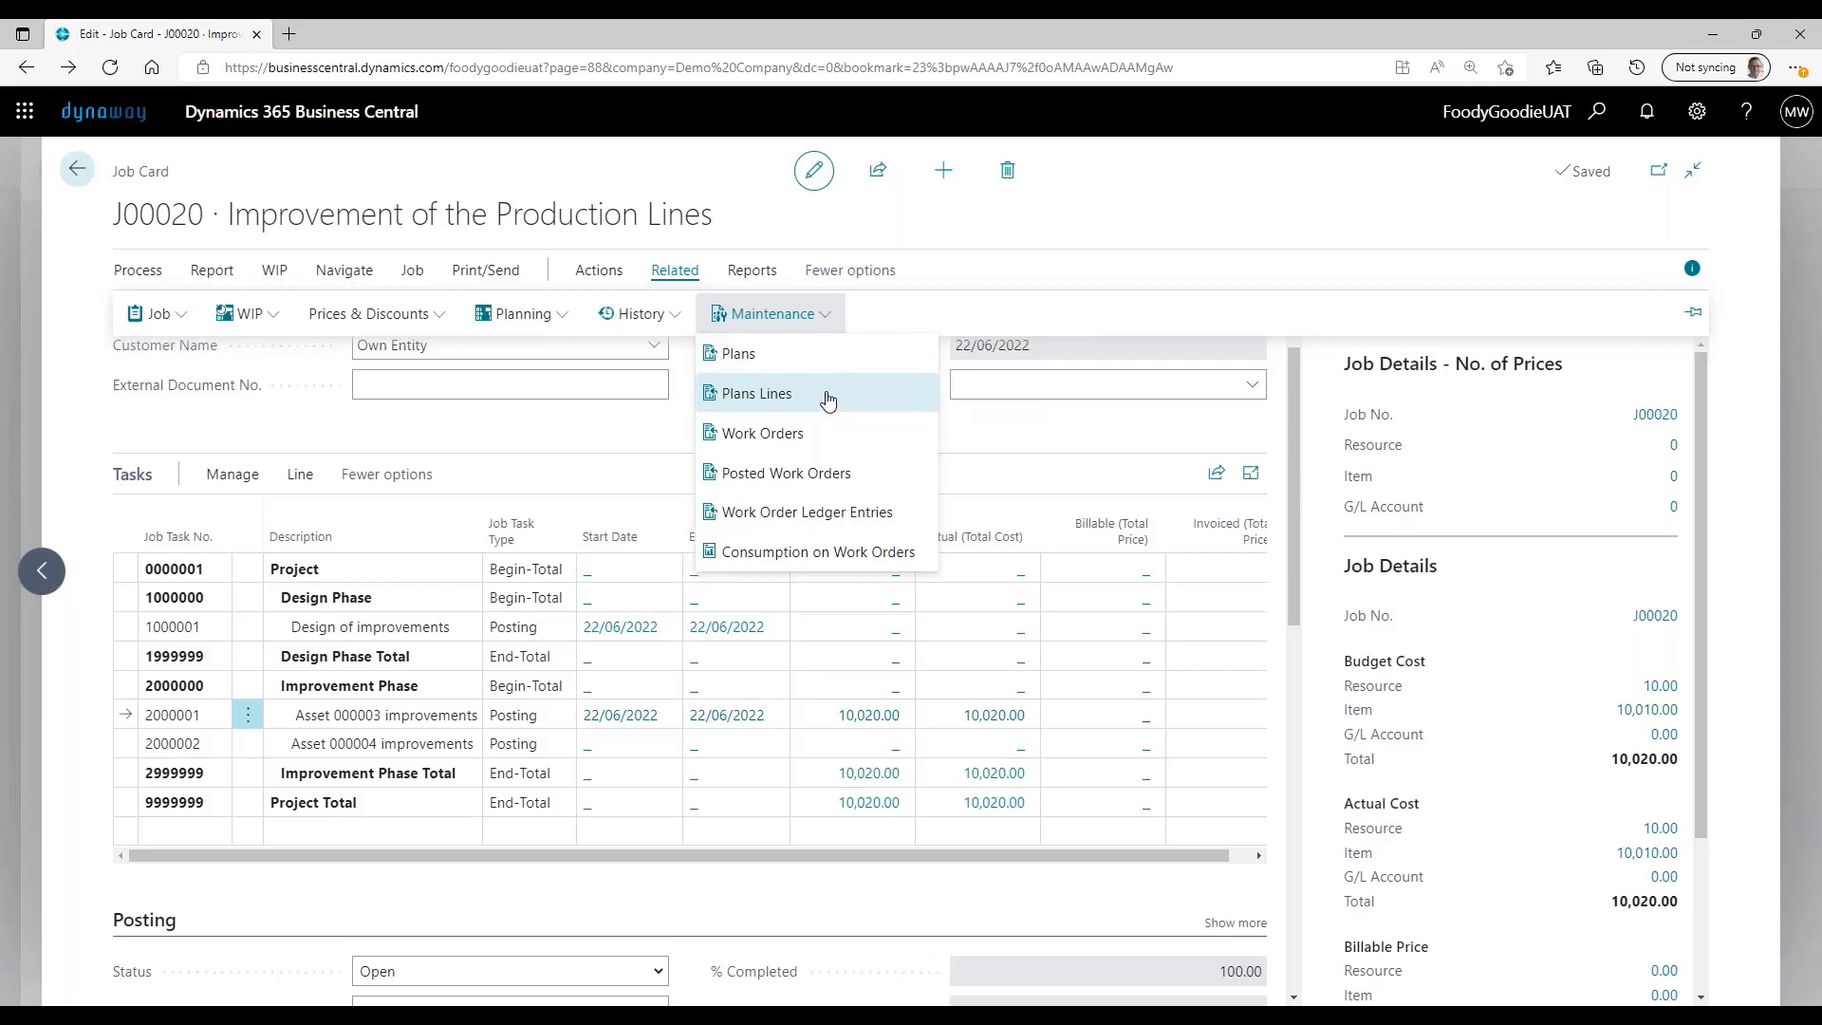
click(829, 403)
click(825, 401)
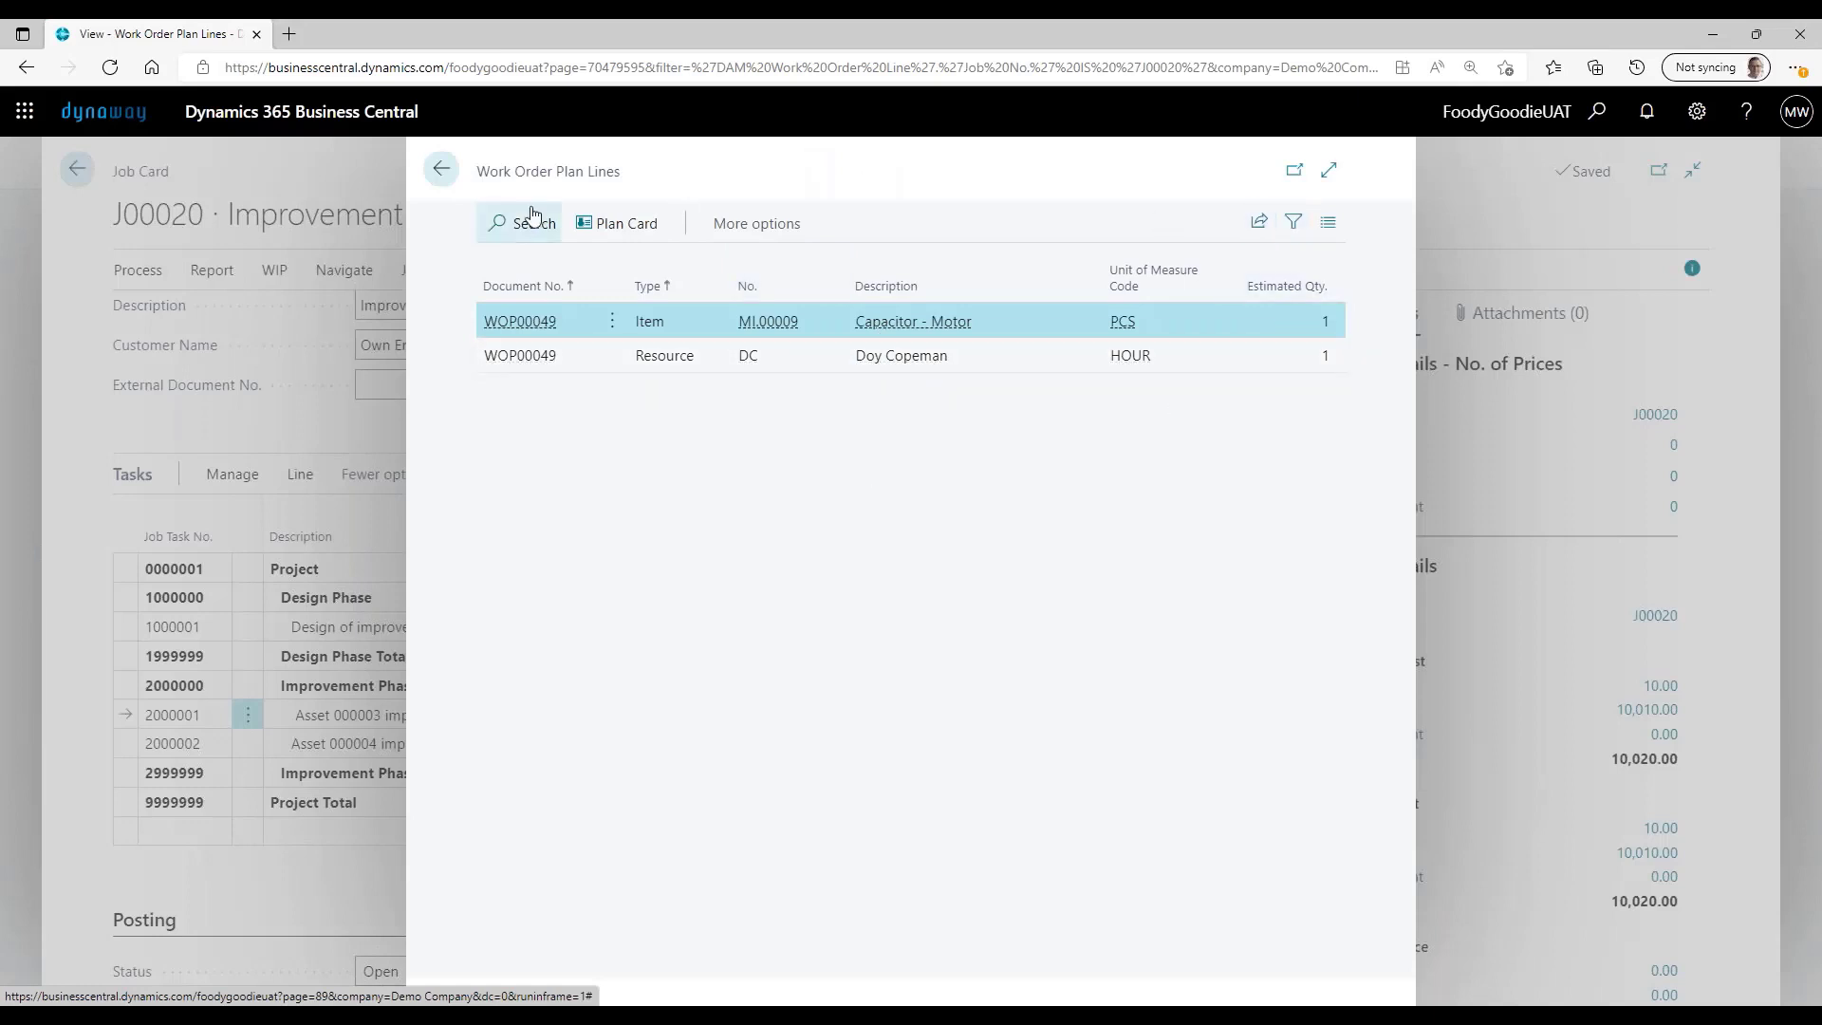
click(443, 173)
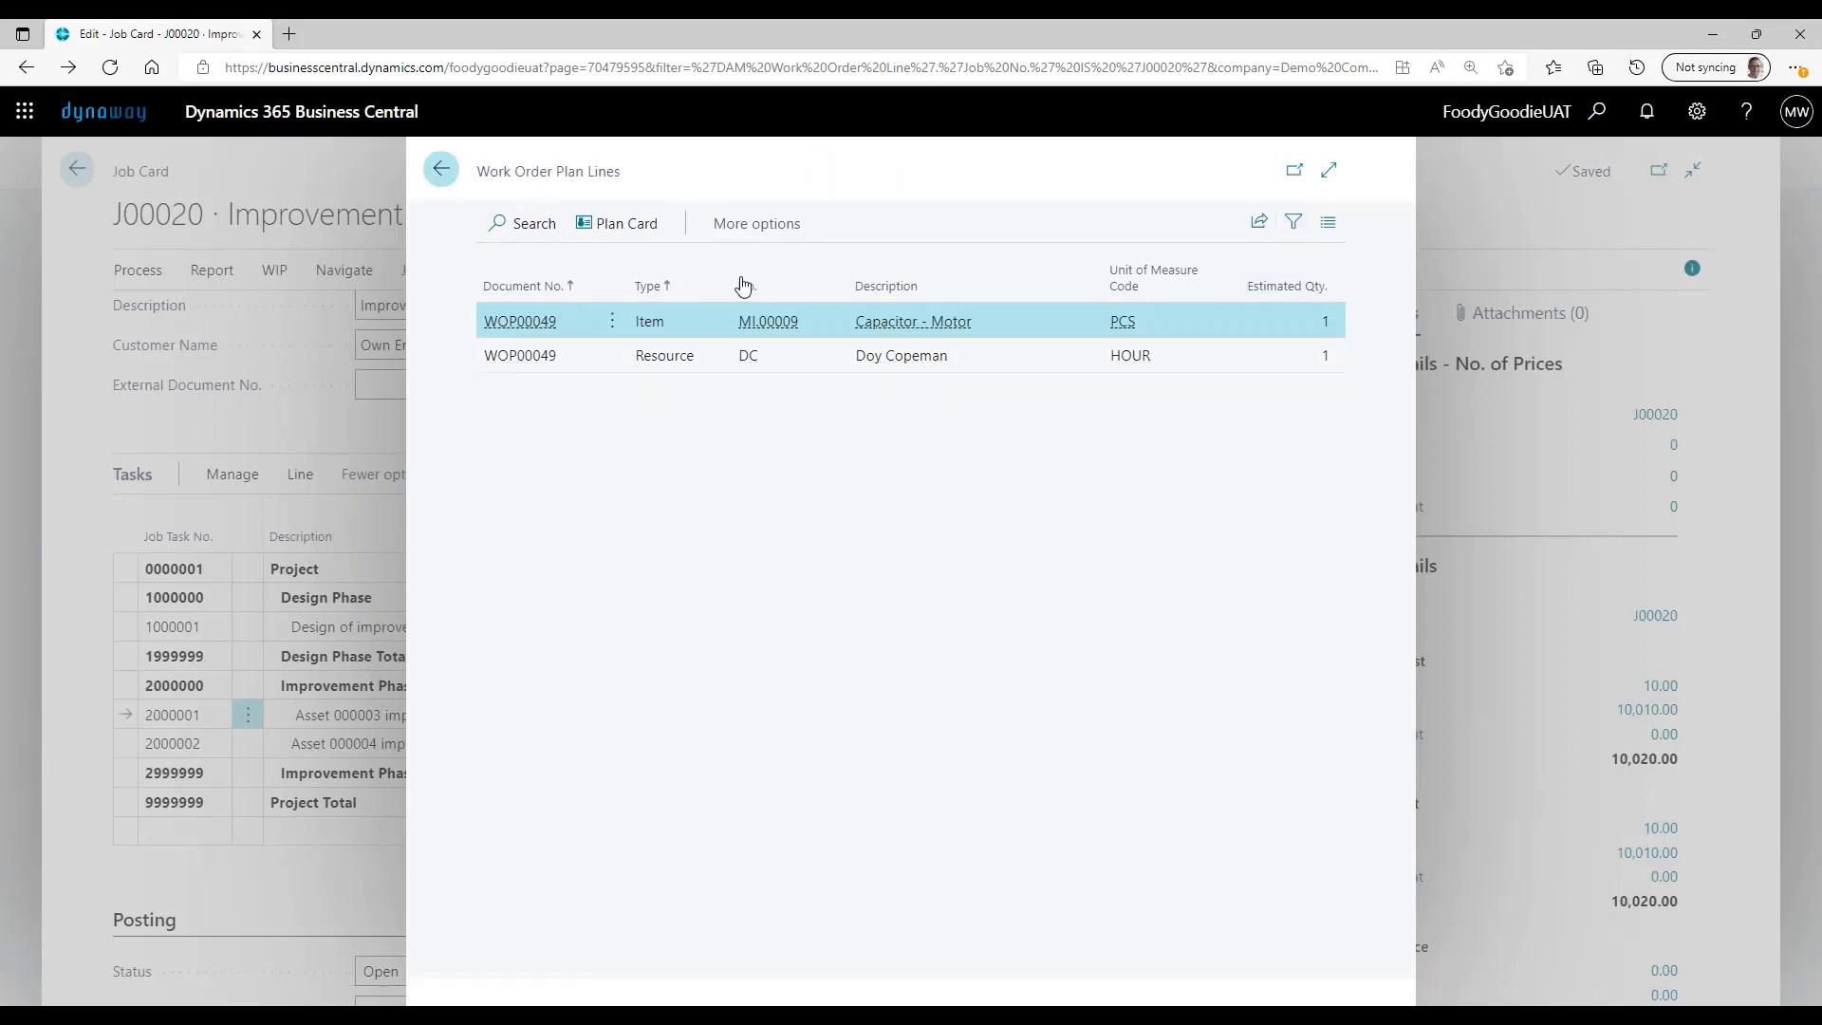
Step: Check the posted work orders related to job J00020 and return to the job card
click(689, 272)
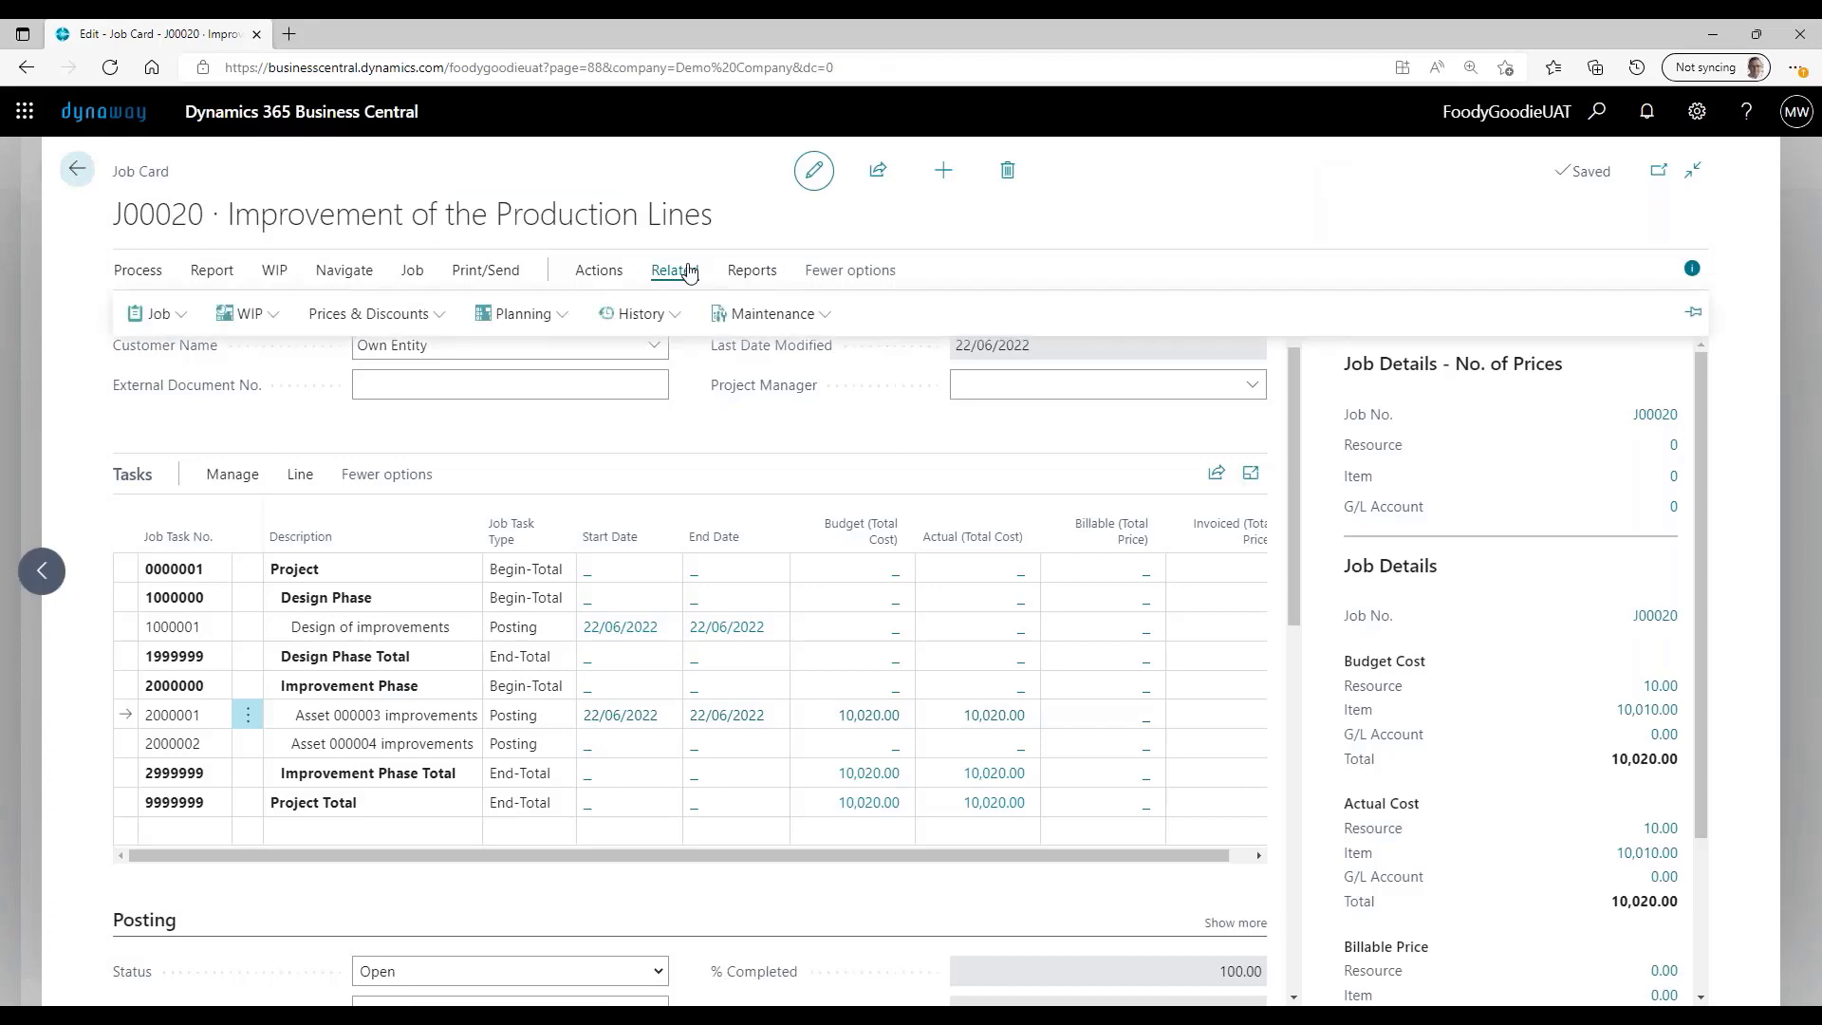
click(776, 322)
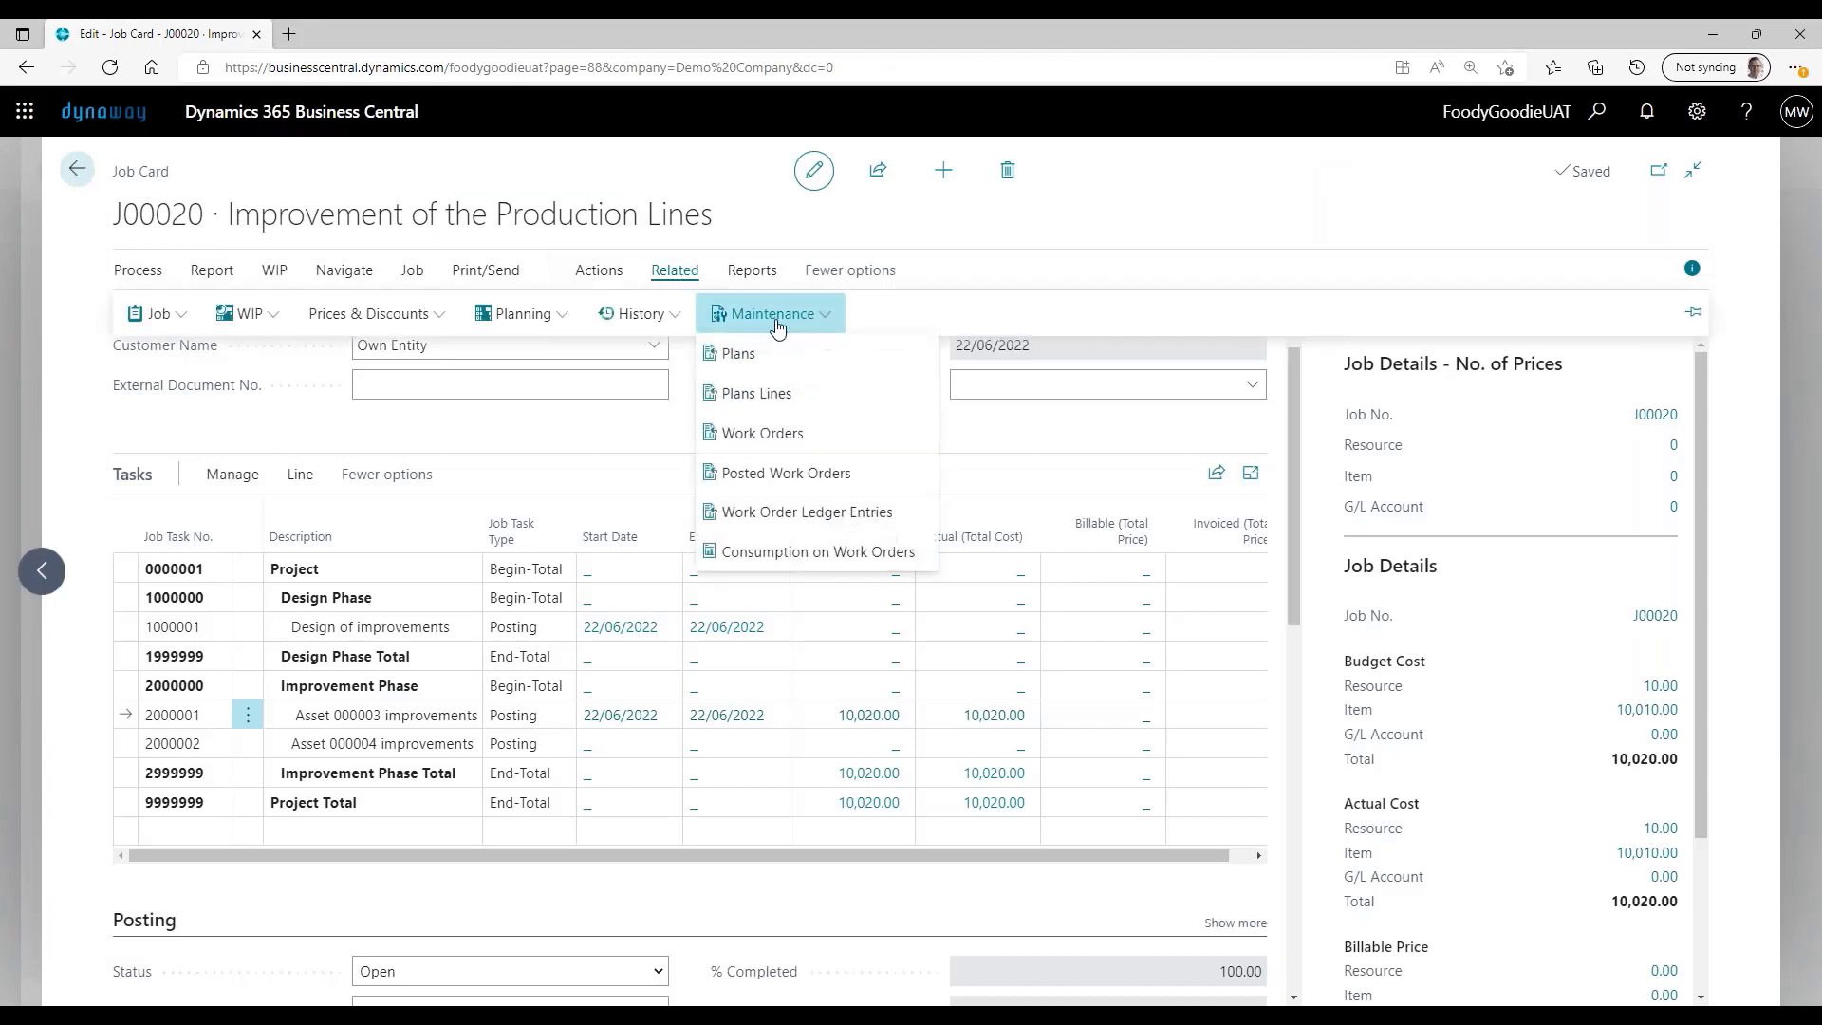
click(839, 474)
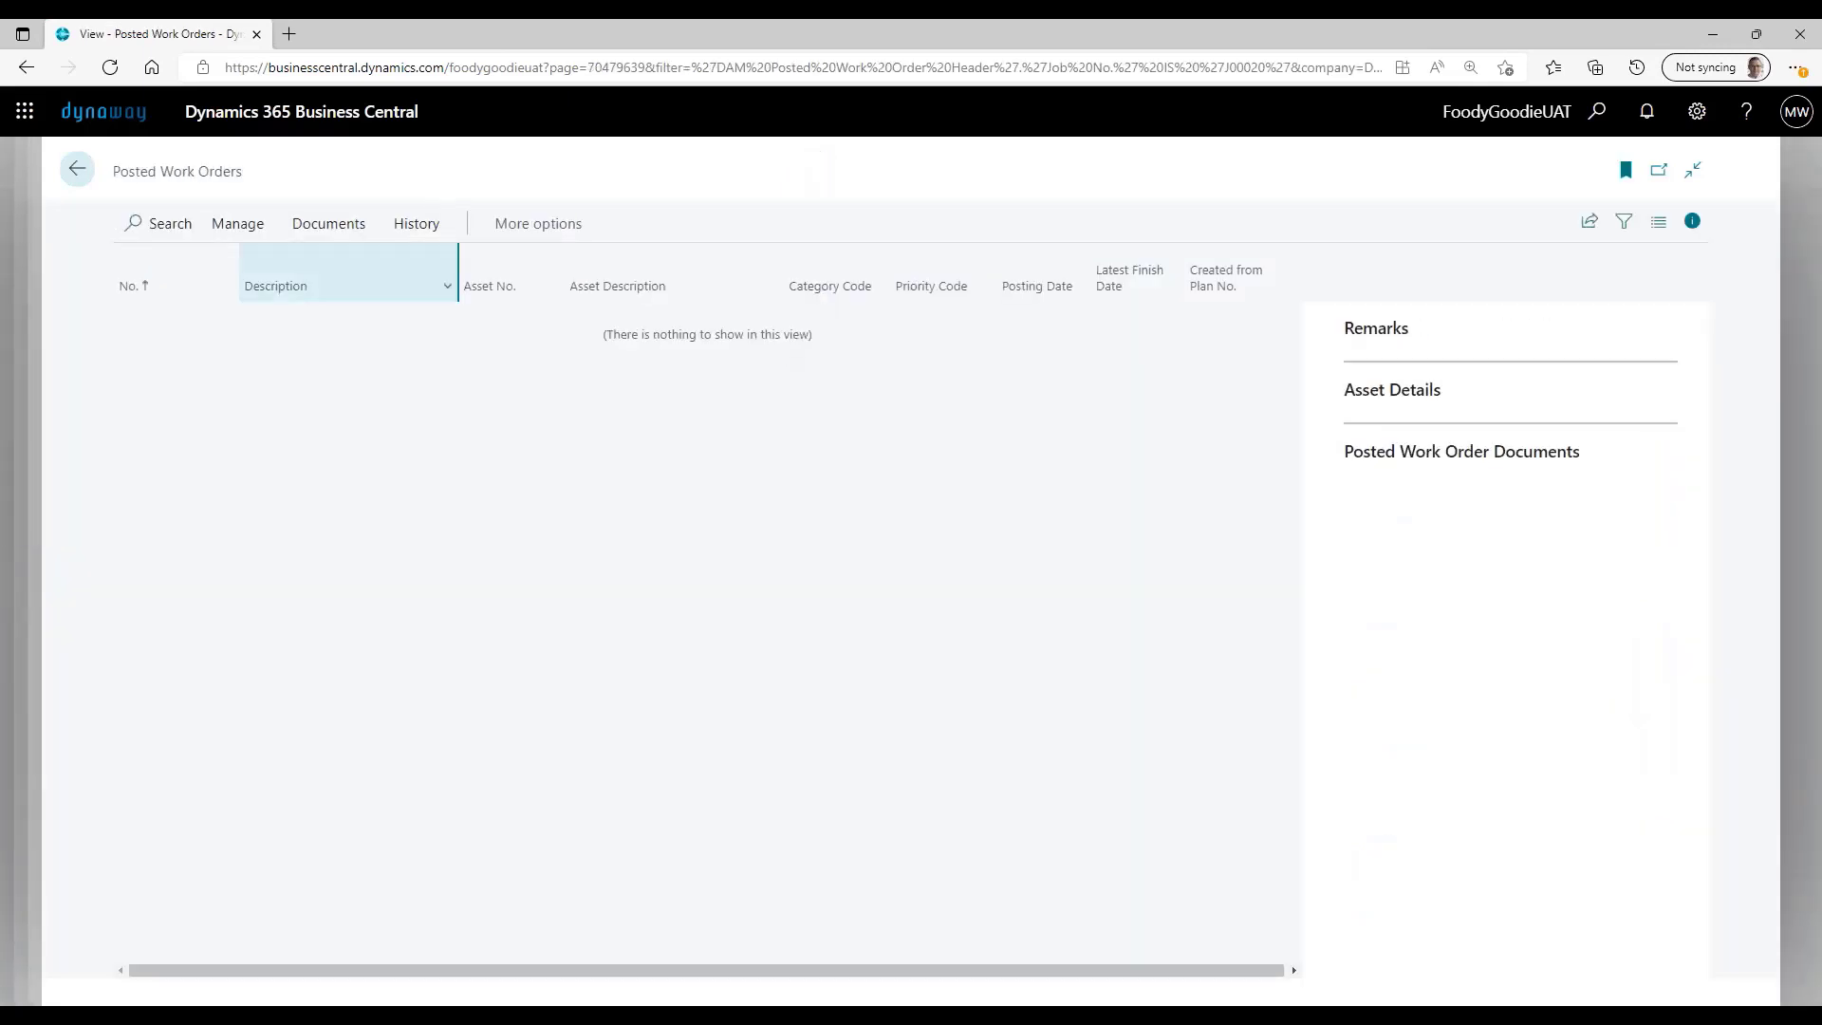
click(89, 176)
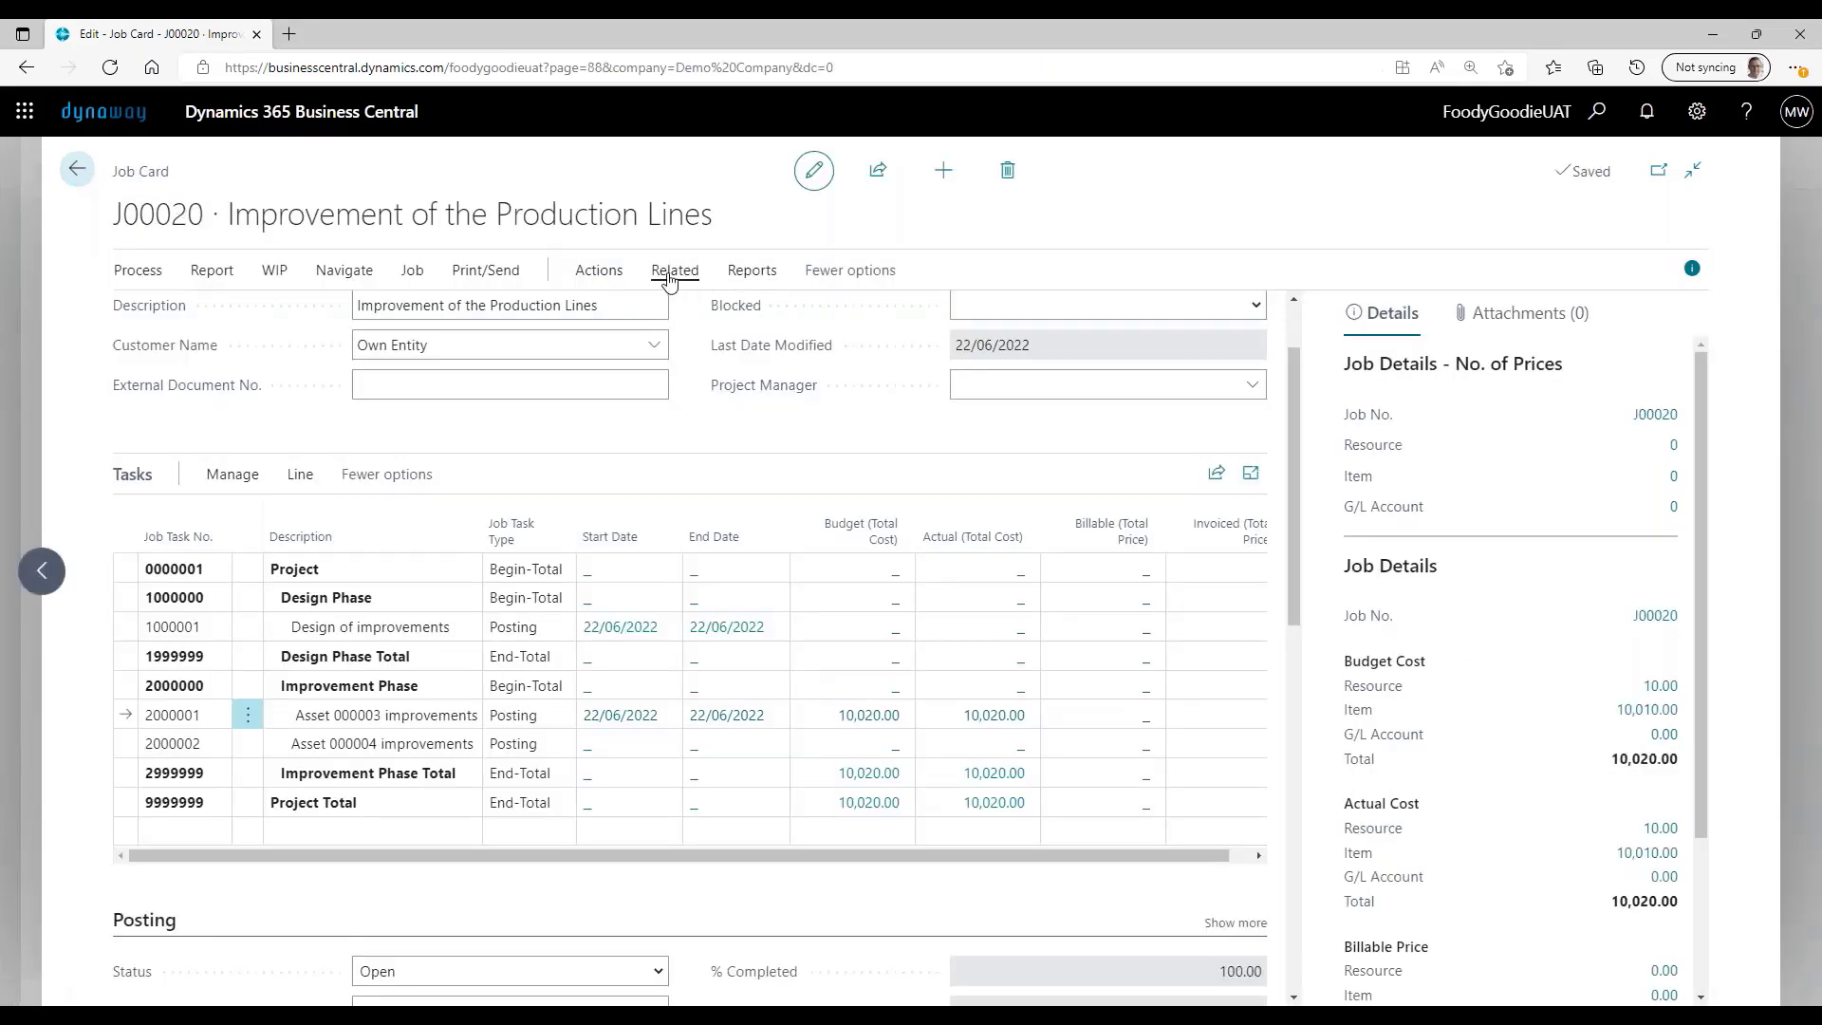
Step: Examine the work order ledger entries related to job J00020 and return to the job card
click(669, 278)
click(739, 313)
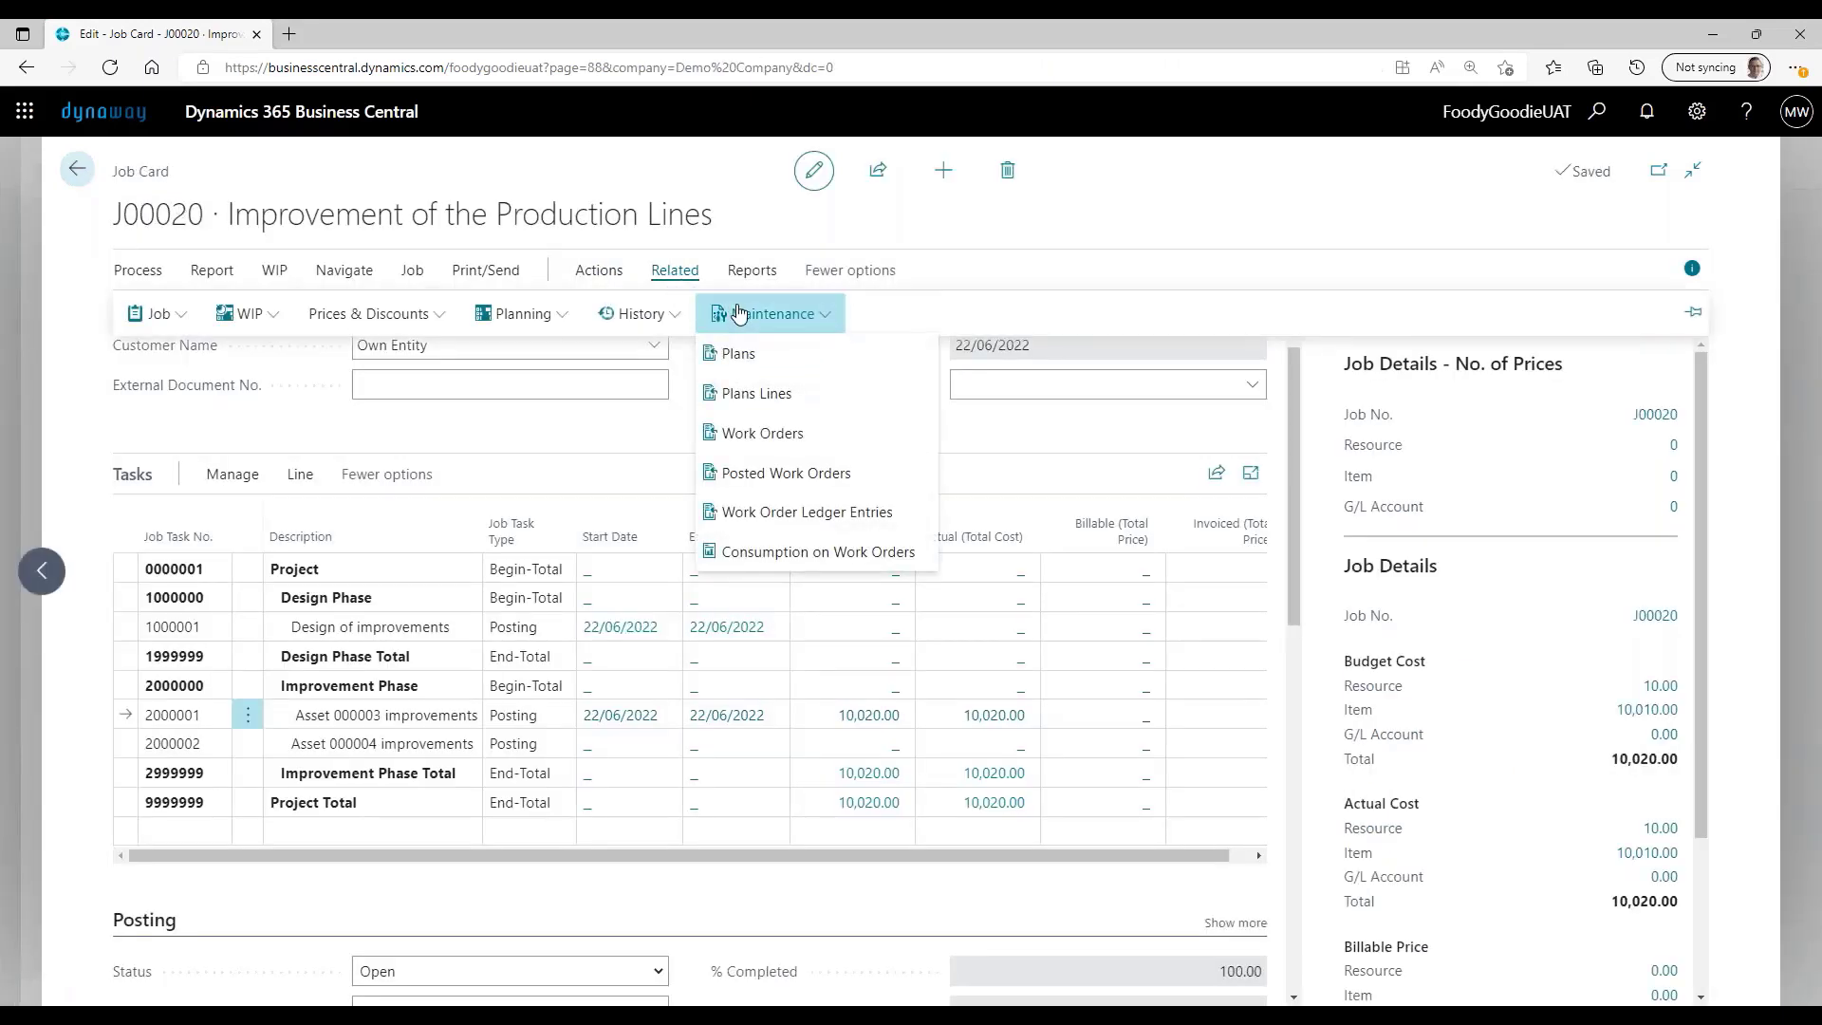
click(828, 514)
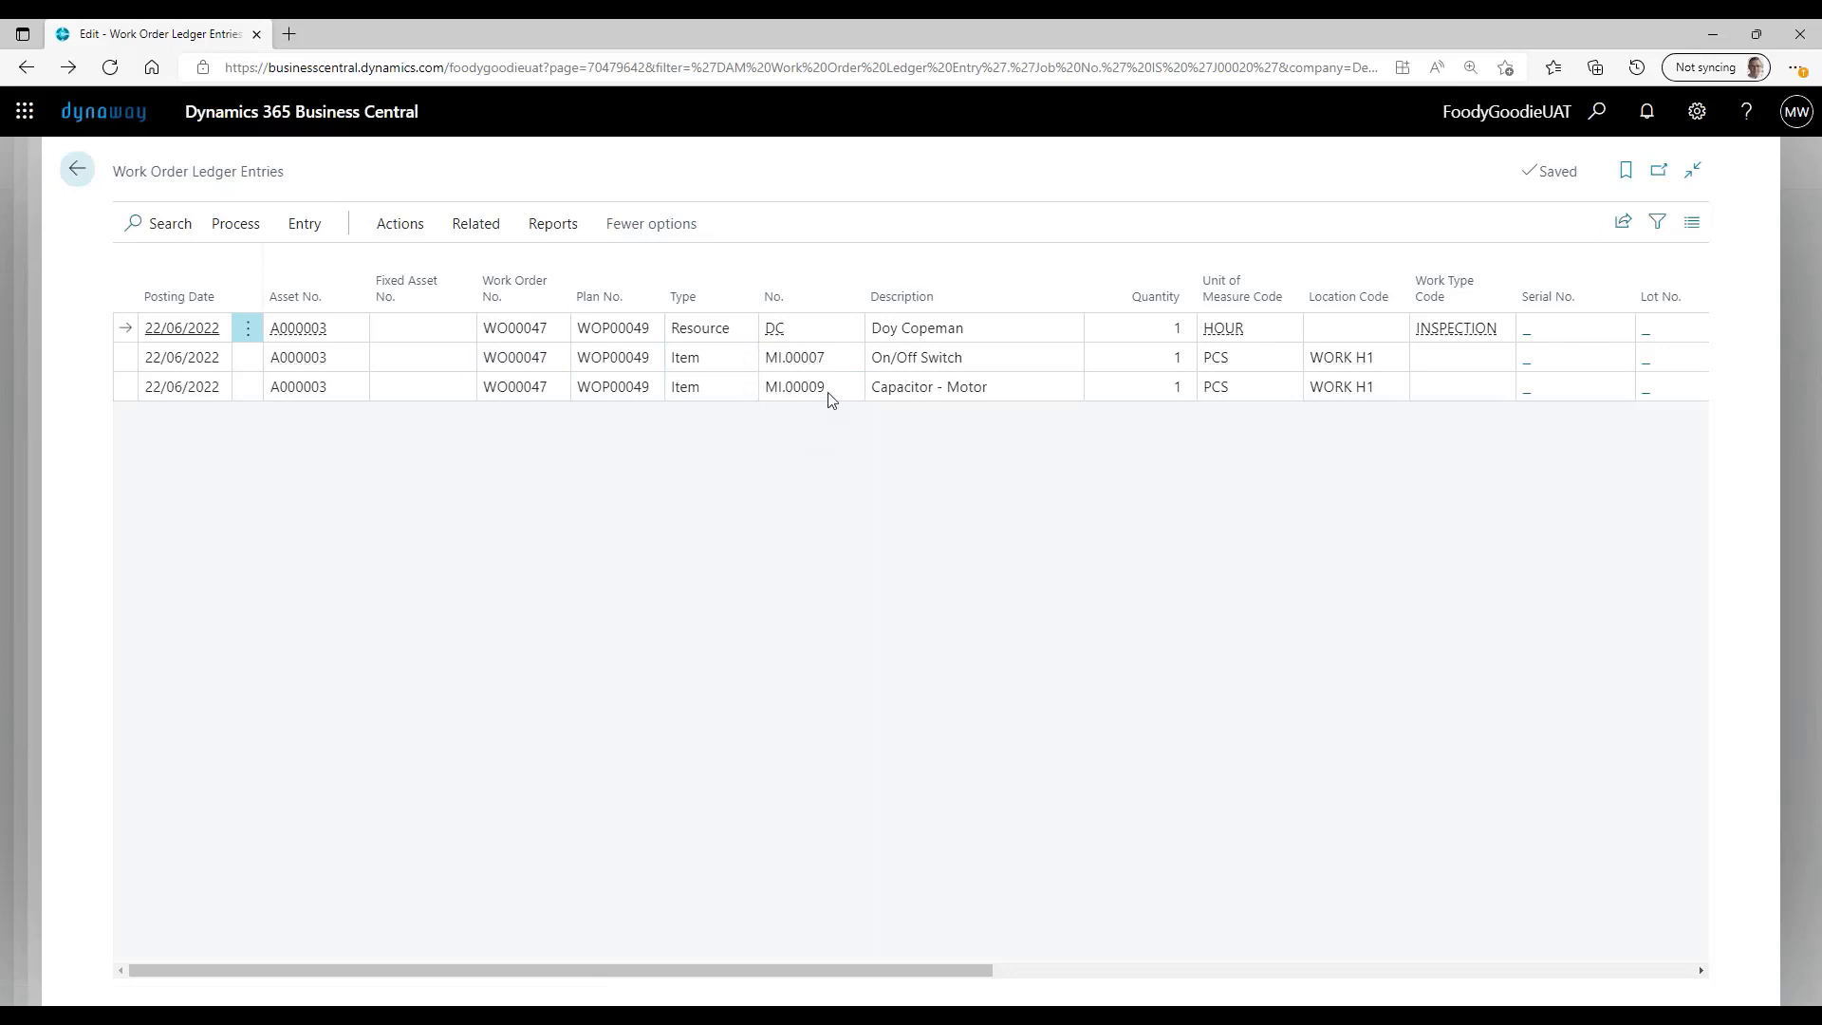
key(Escape)
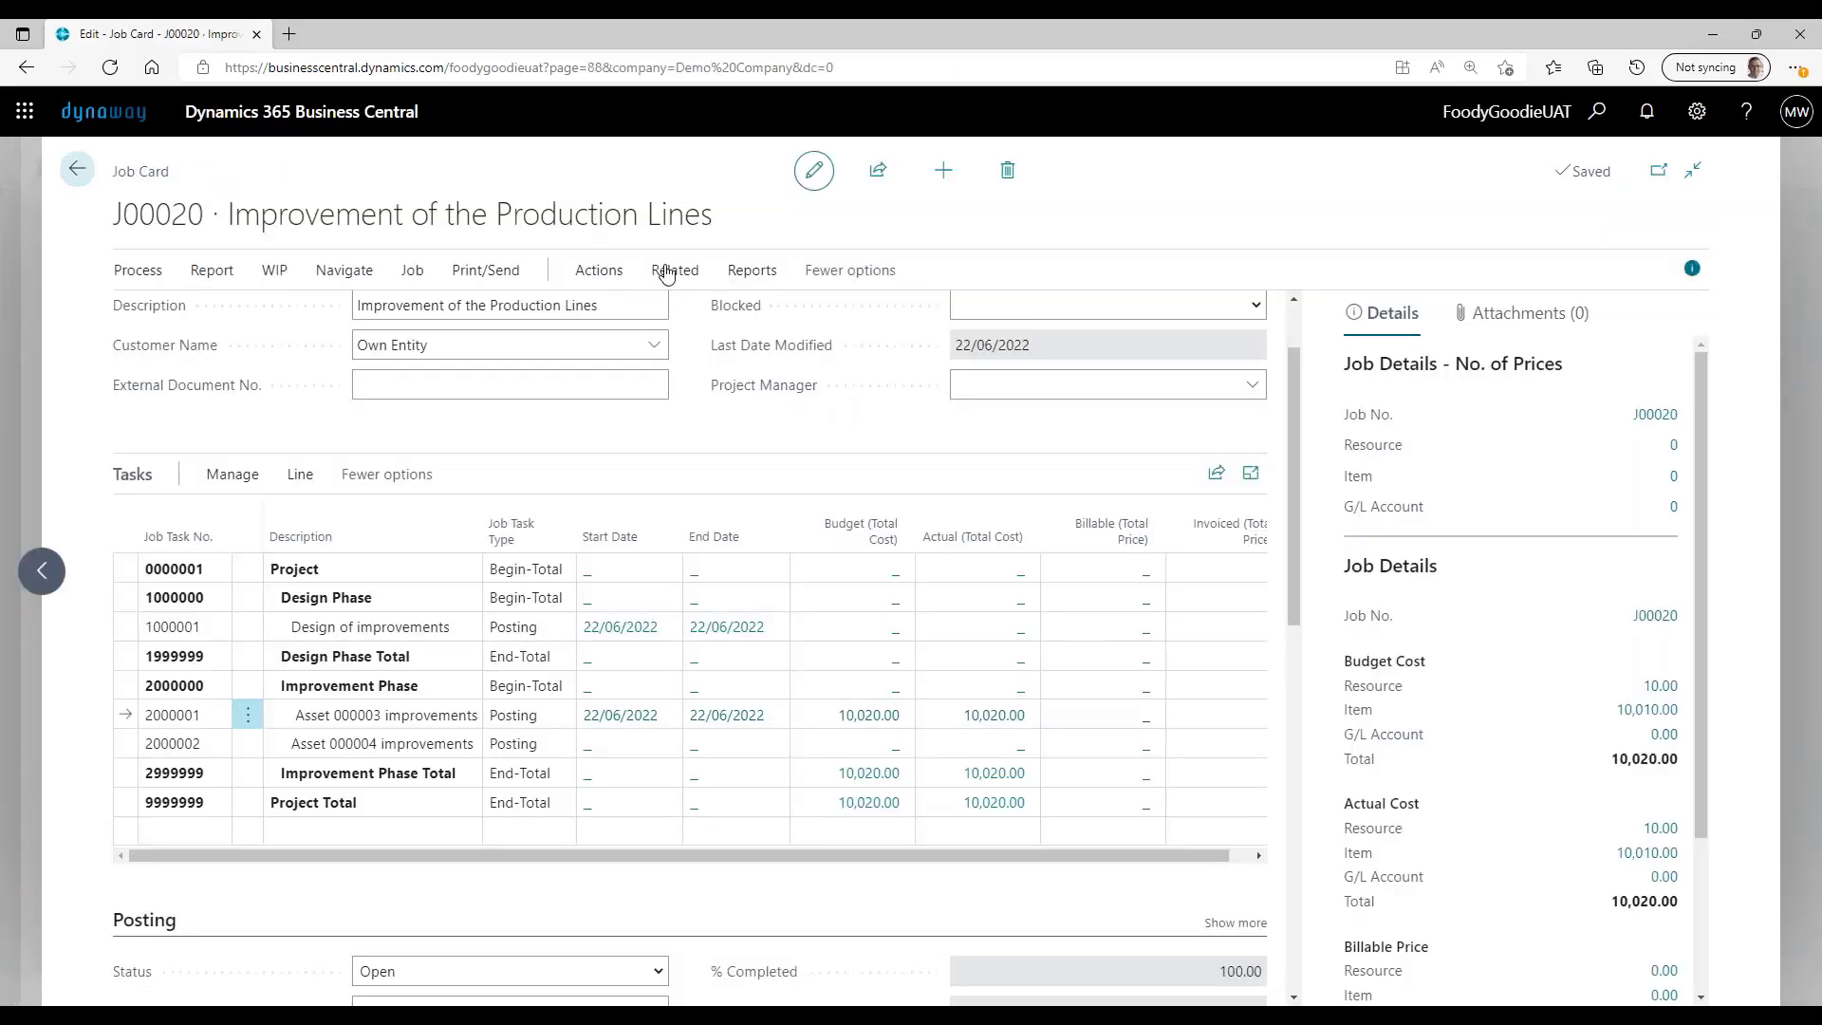
Step: Export the Consumption on Work Orders report for job J00020 as a Microsoft Excel document with data and layout
click(670, 270)
click(764, 315)
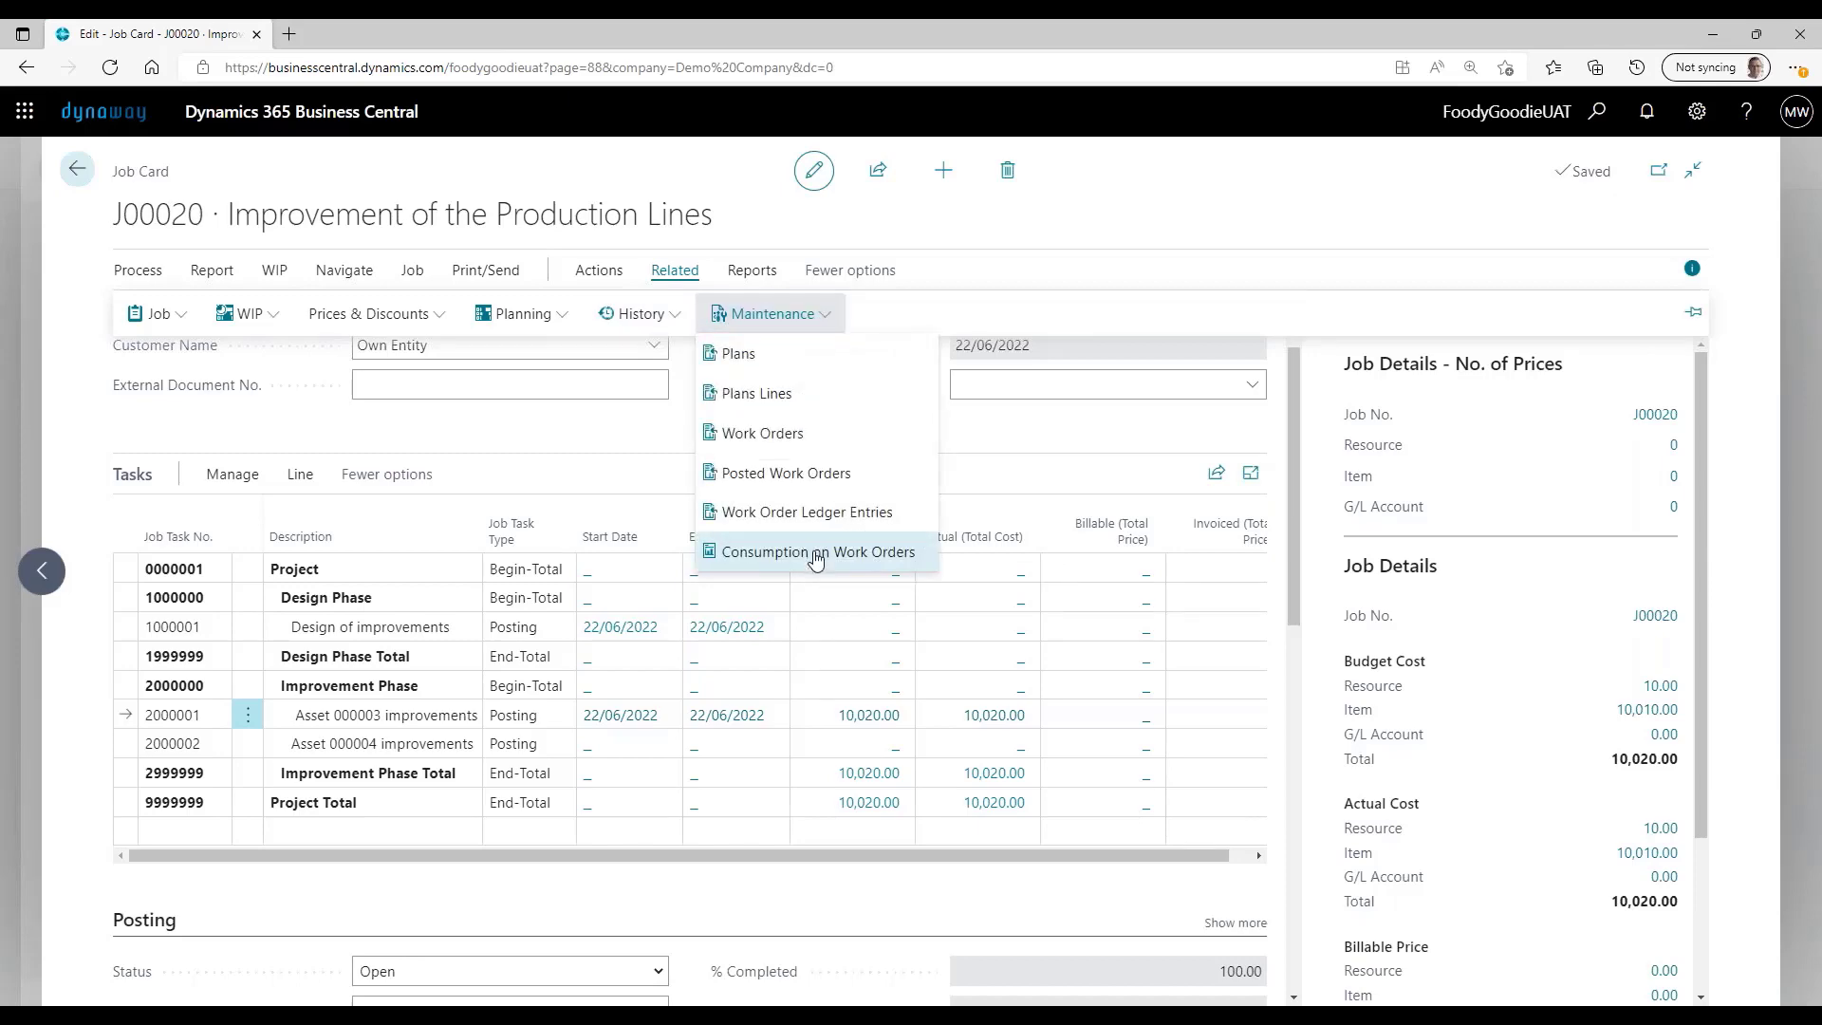
click(816, 558)
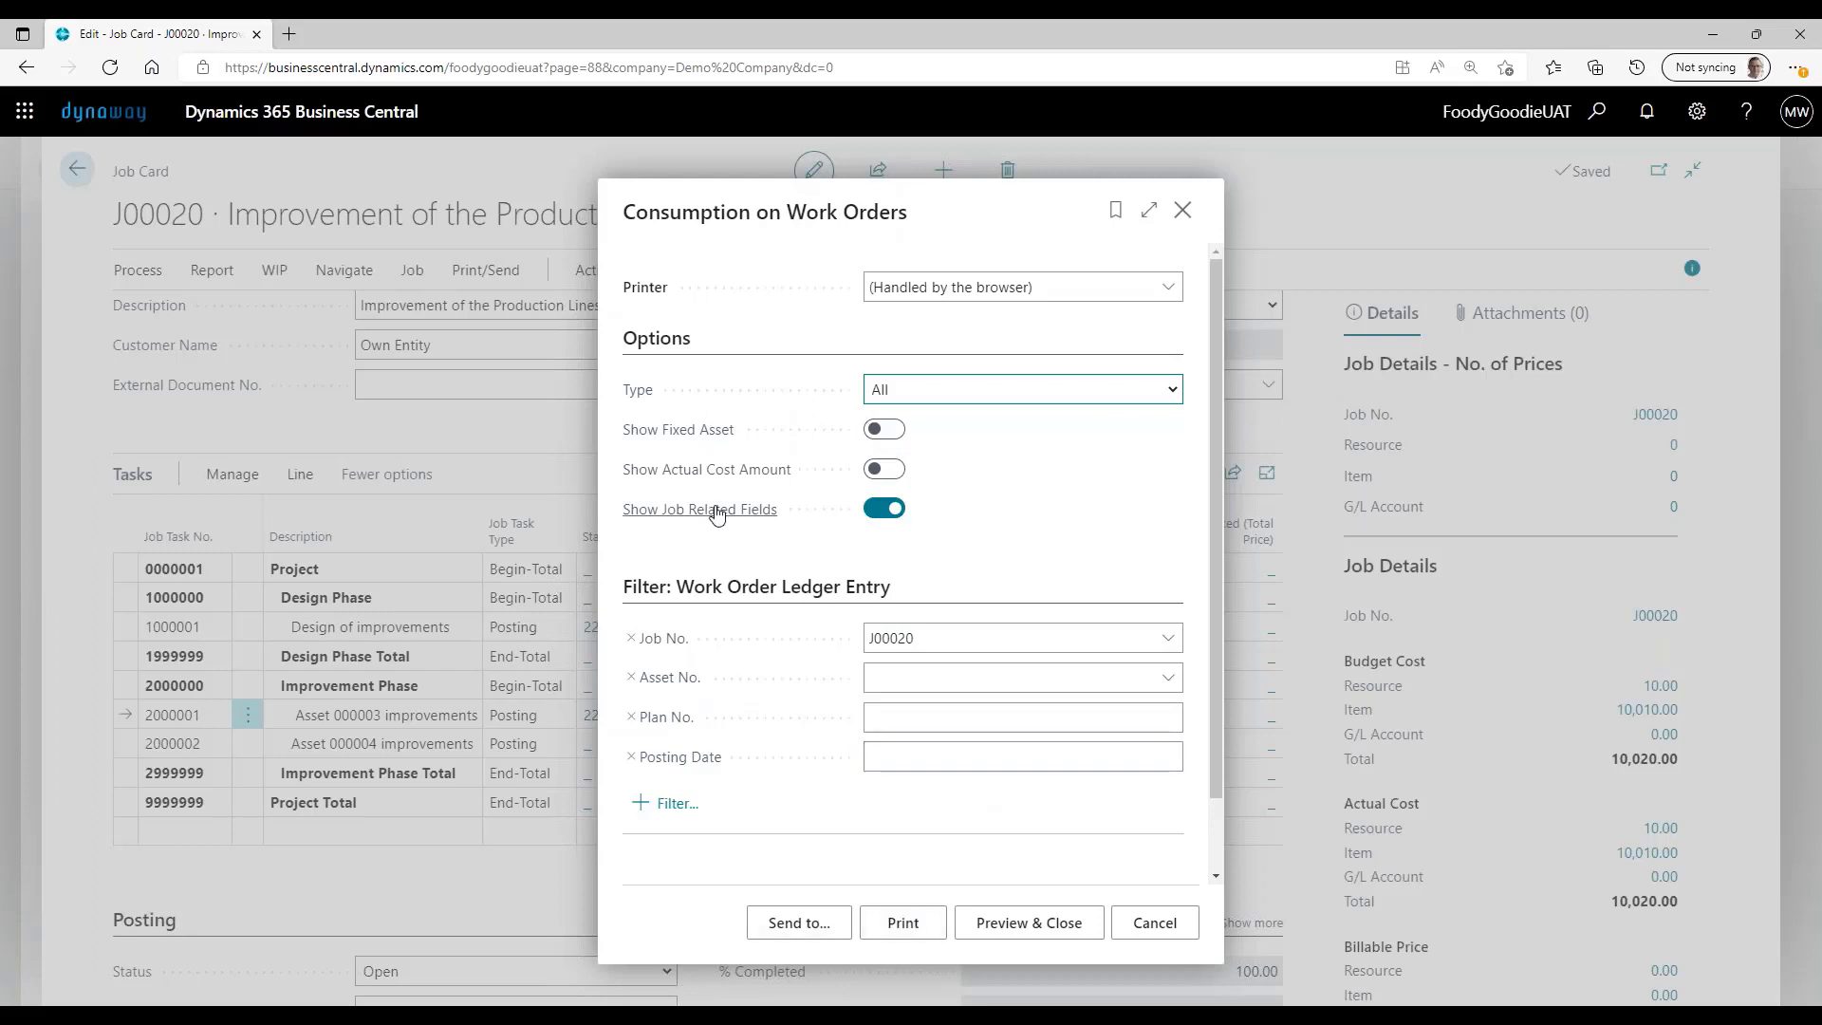
mouse_move(703, 529)
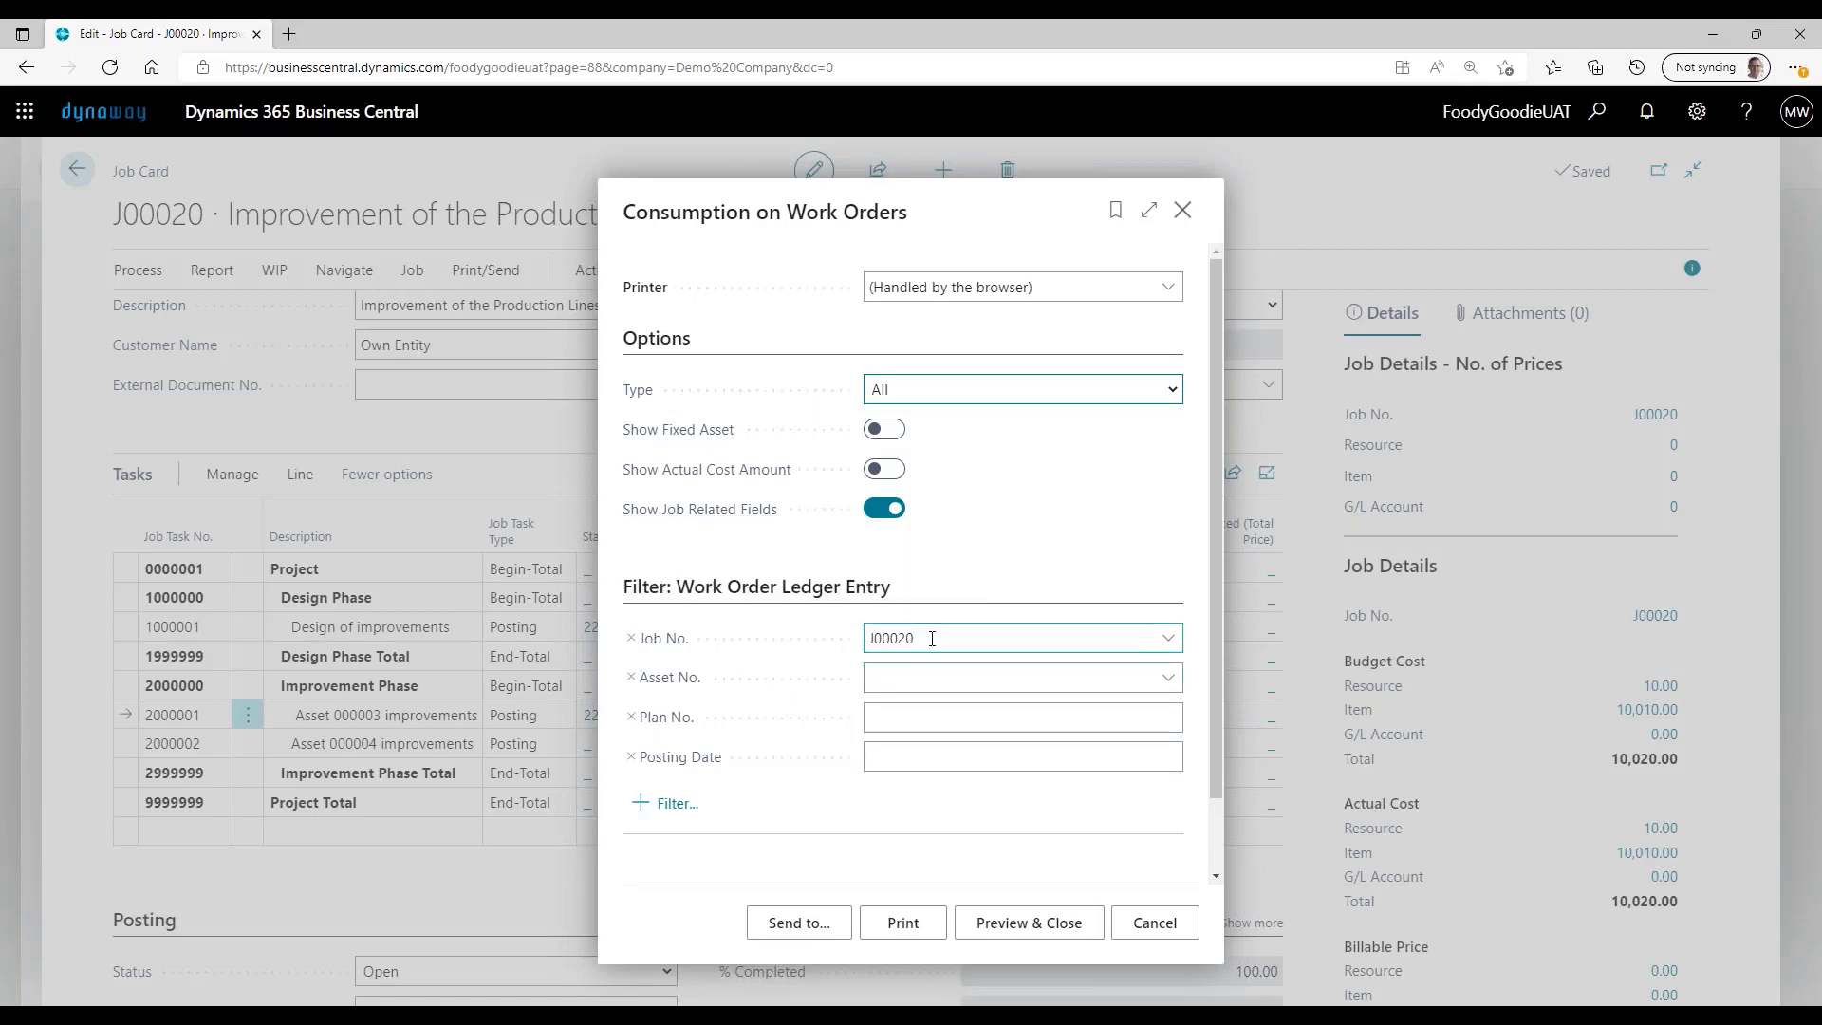
click(798, 928)
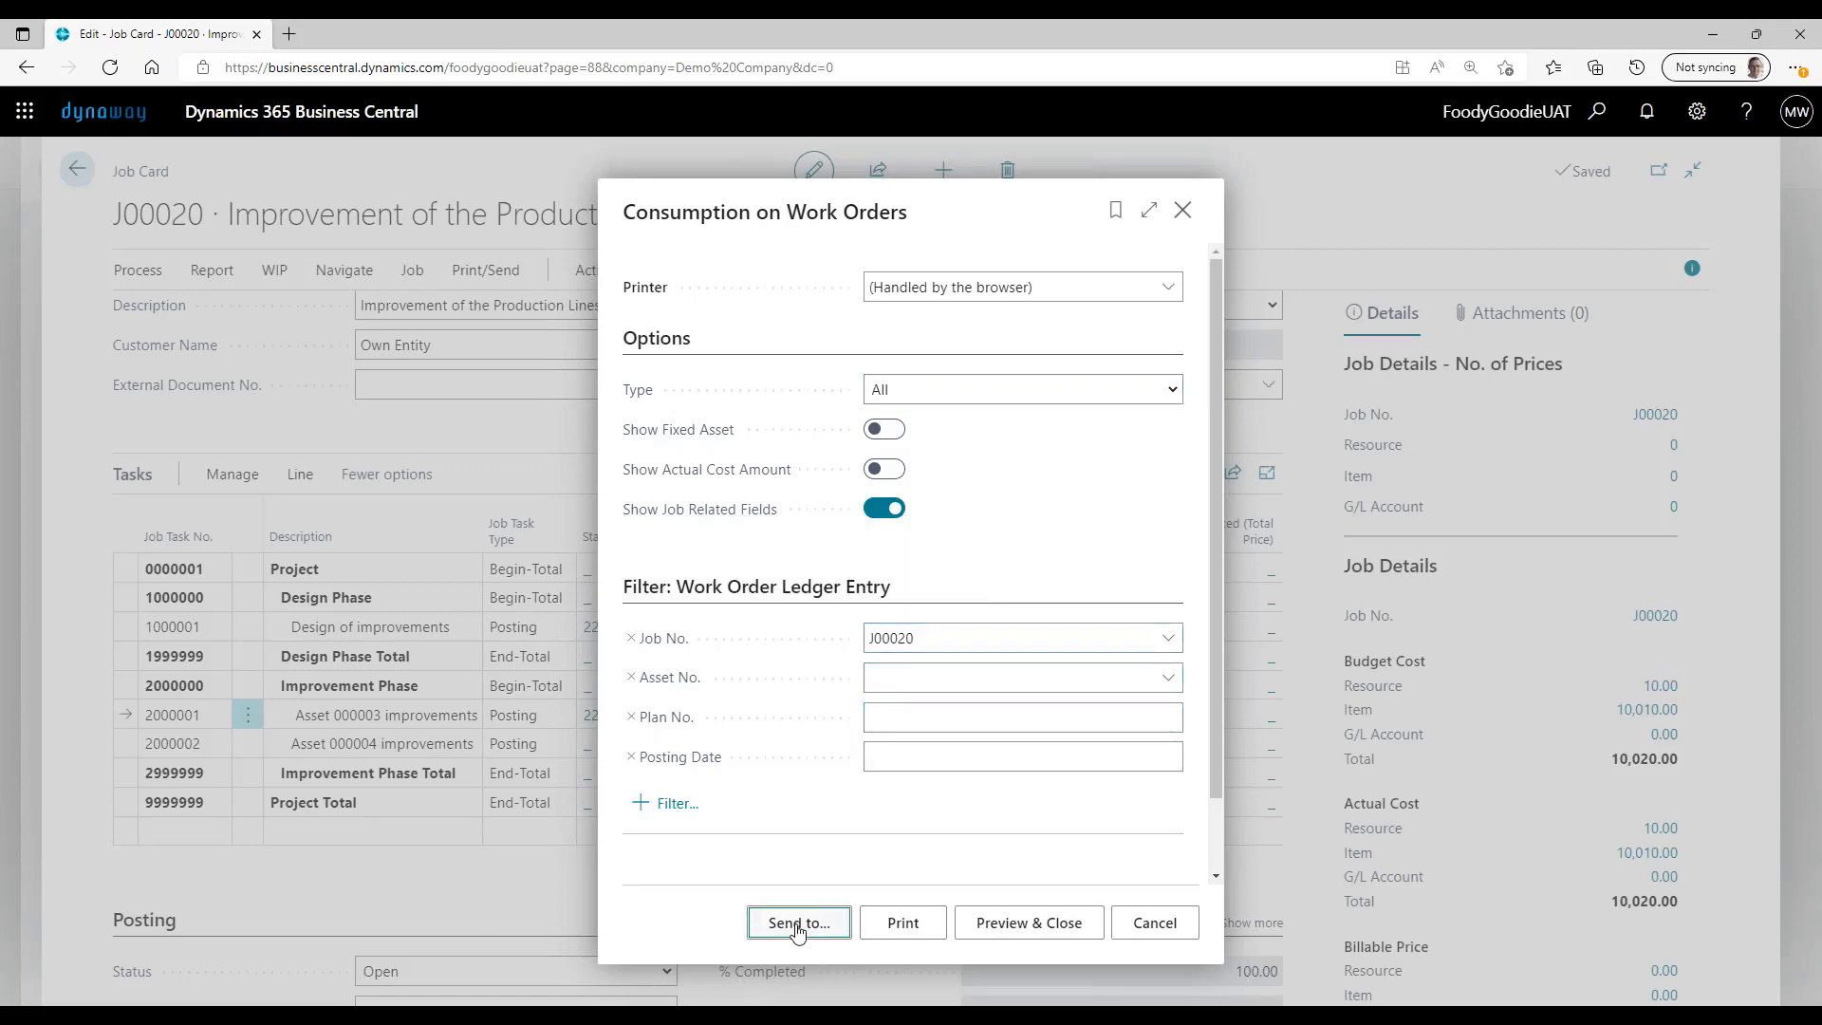
click(823, 602)
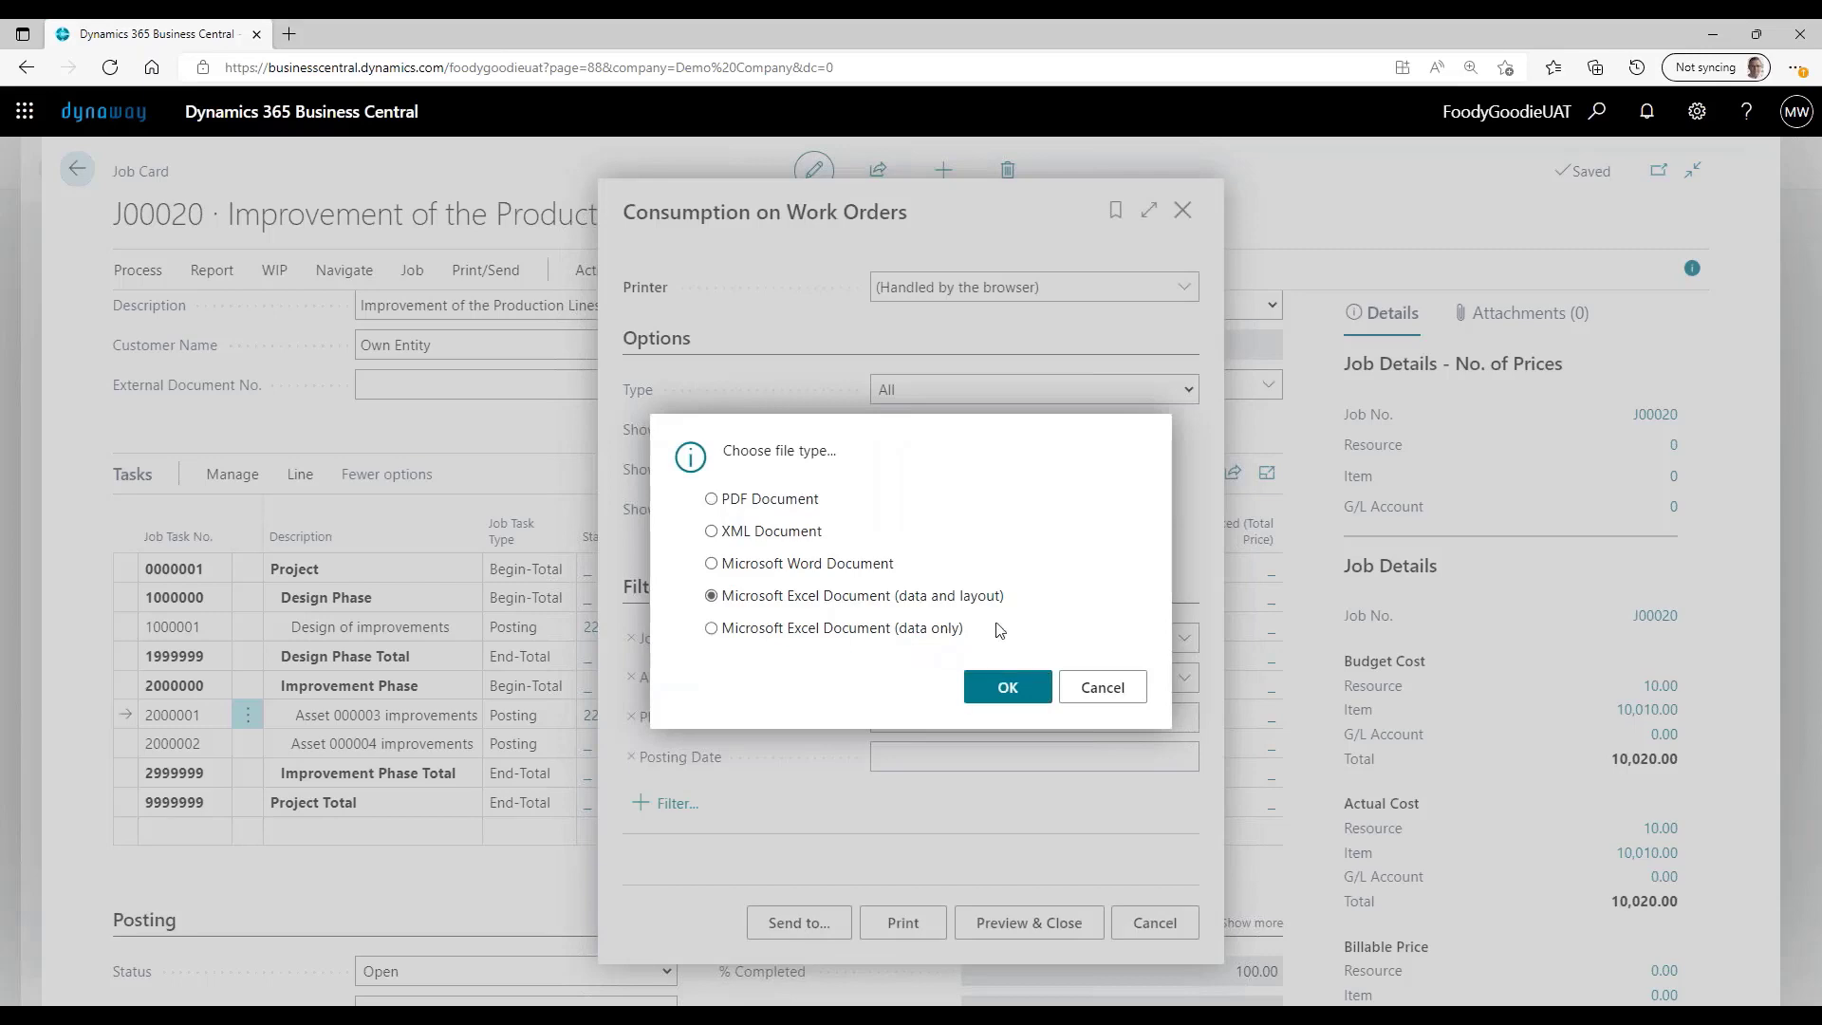
click(1008, 686)
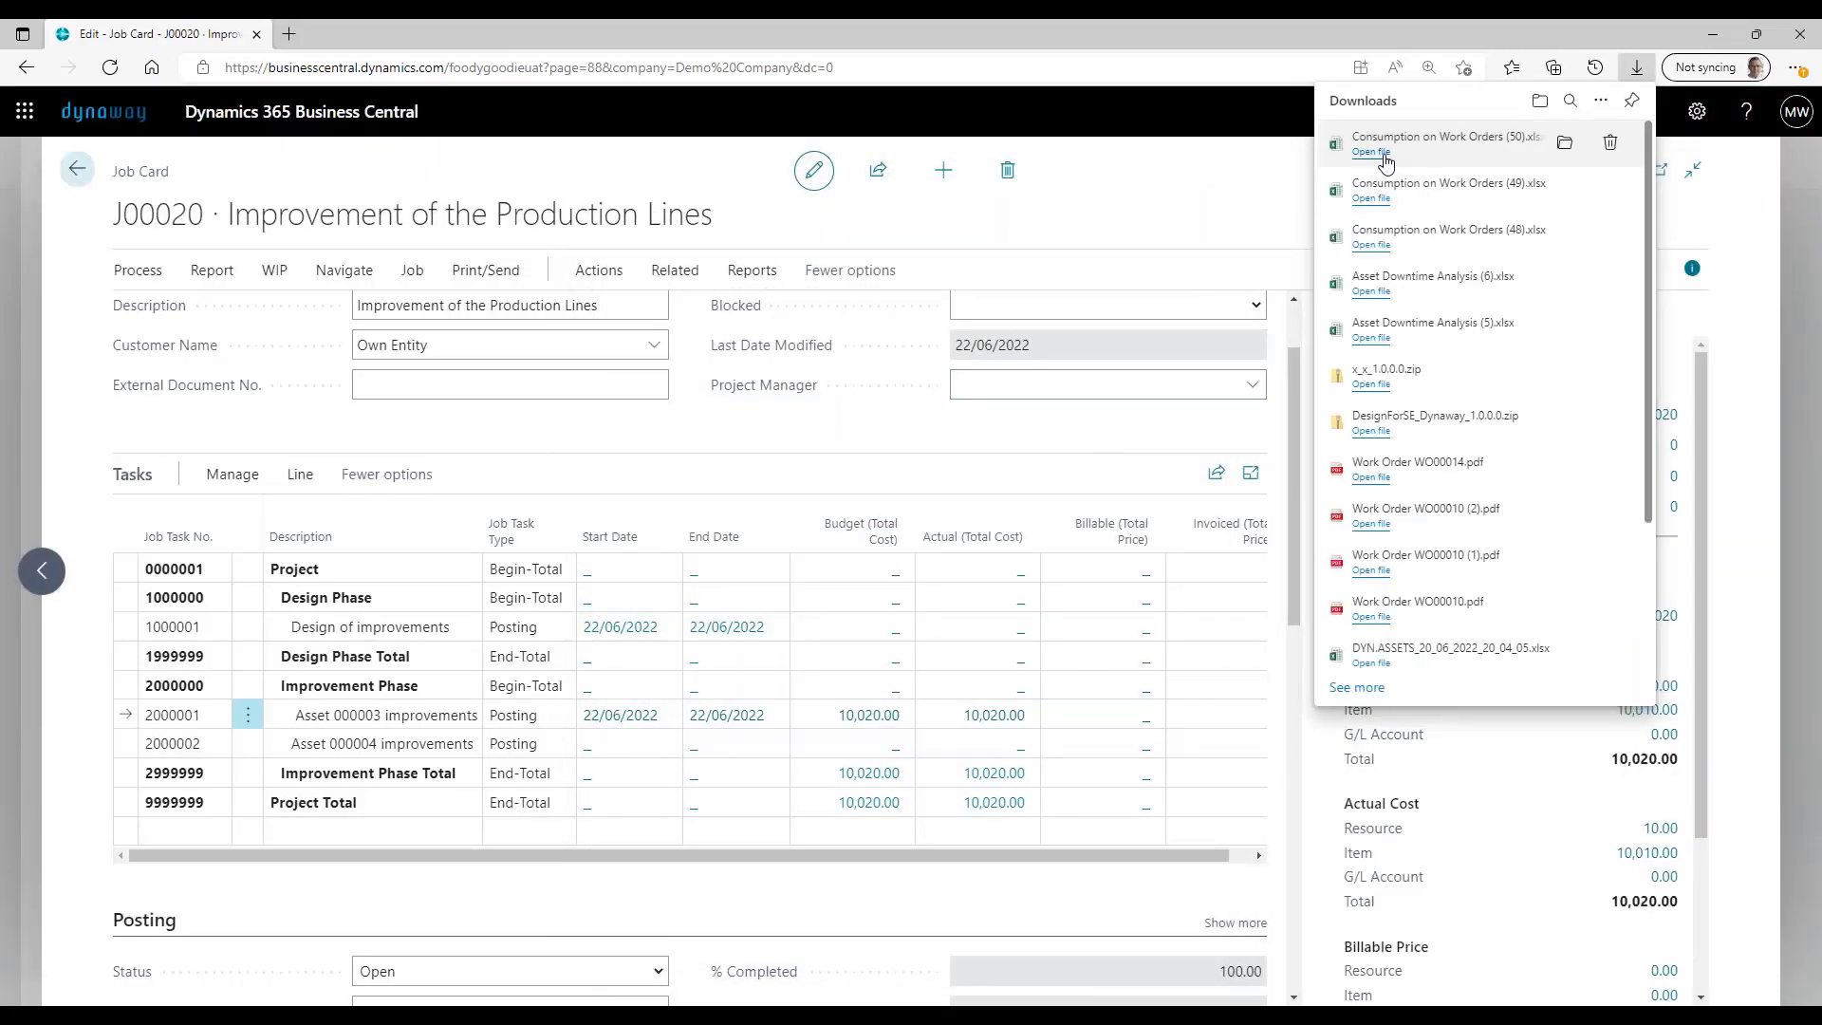
Step: Open the downloaded consumption report in Excel, examine its lines through to the job number columns, and return to the job card
click(1385, 154)
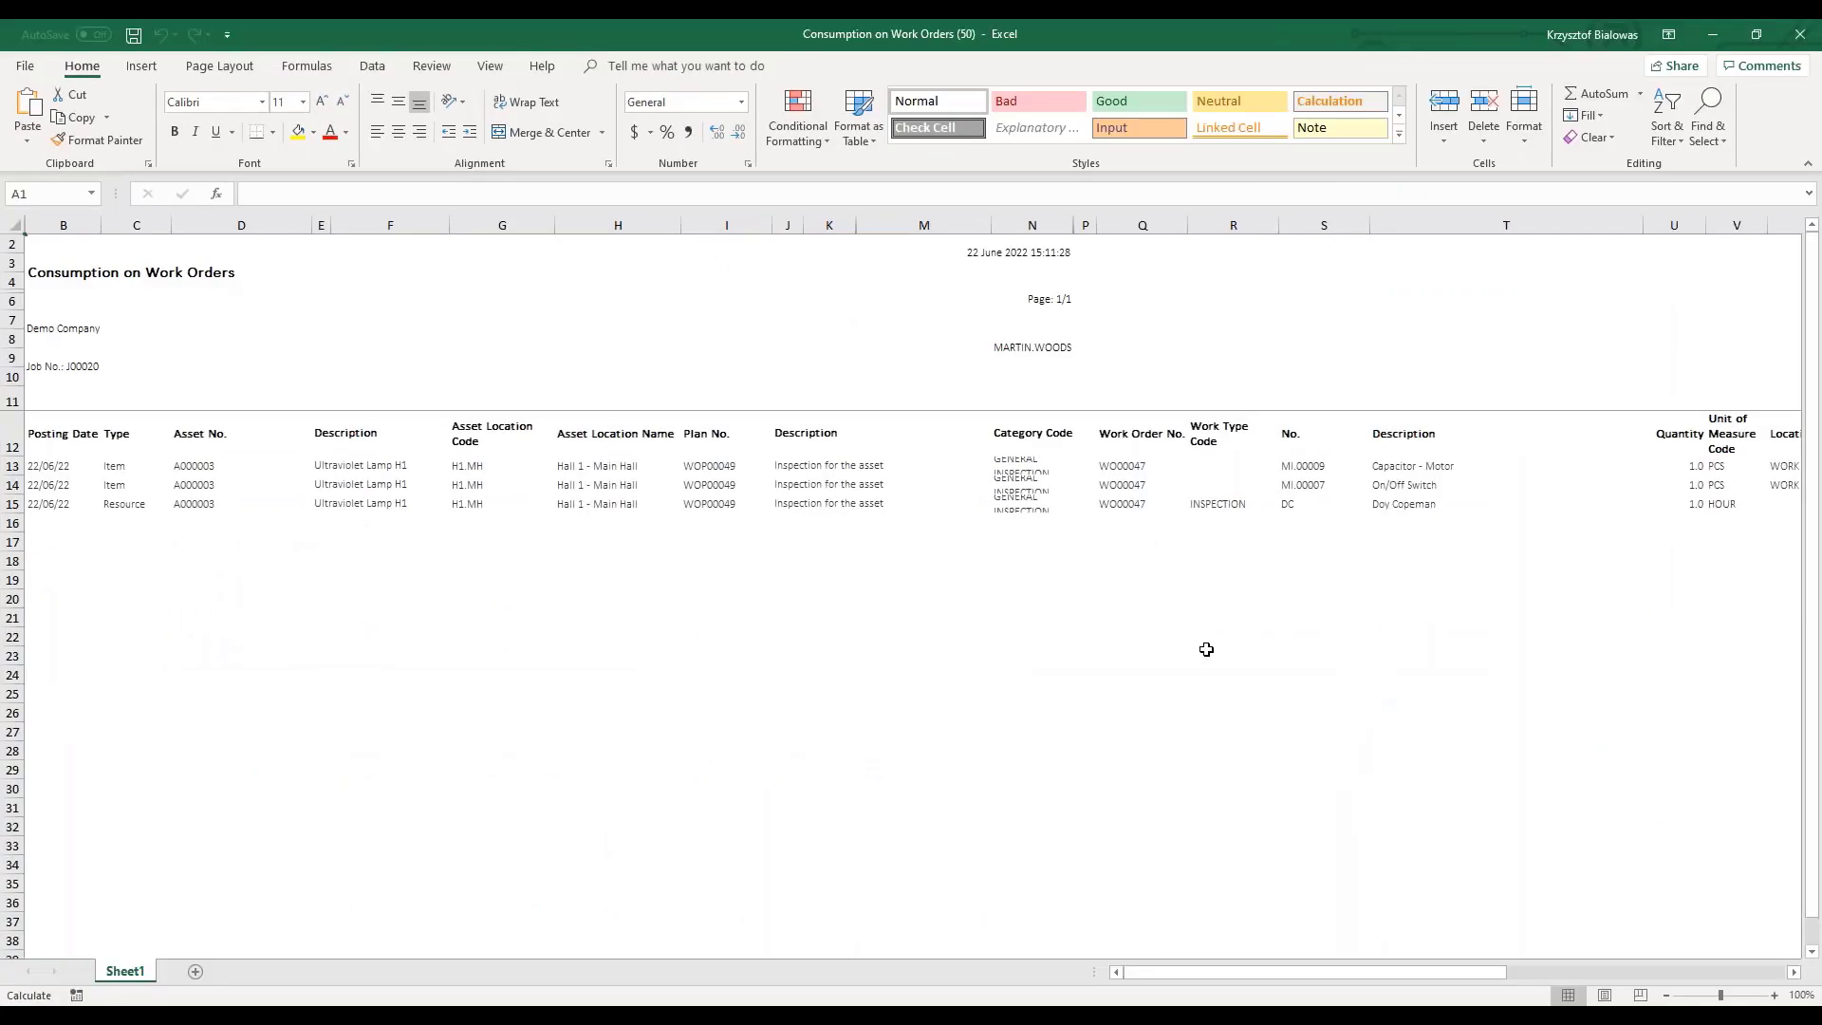
drag(1229, 972, 1609, 958)
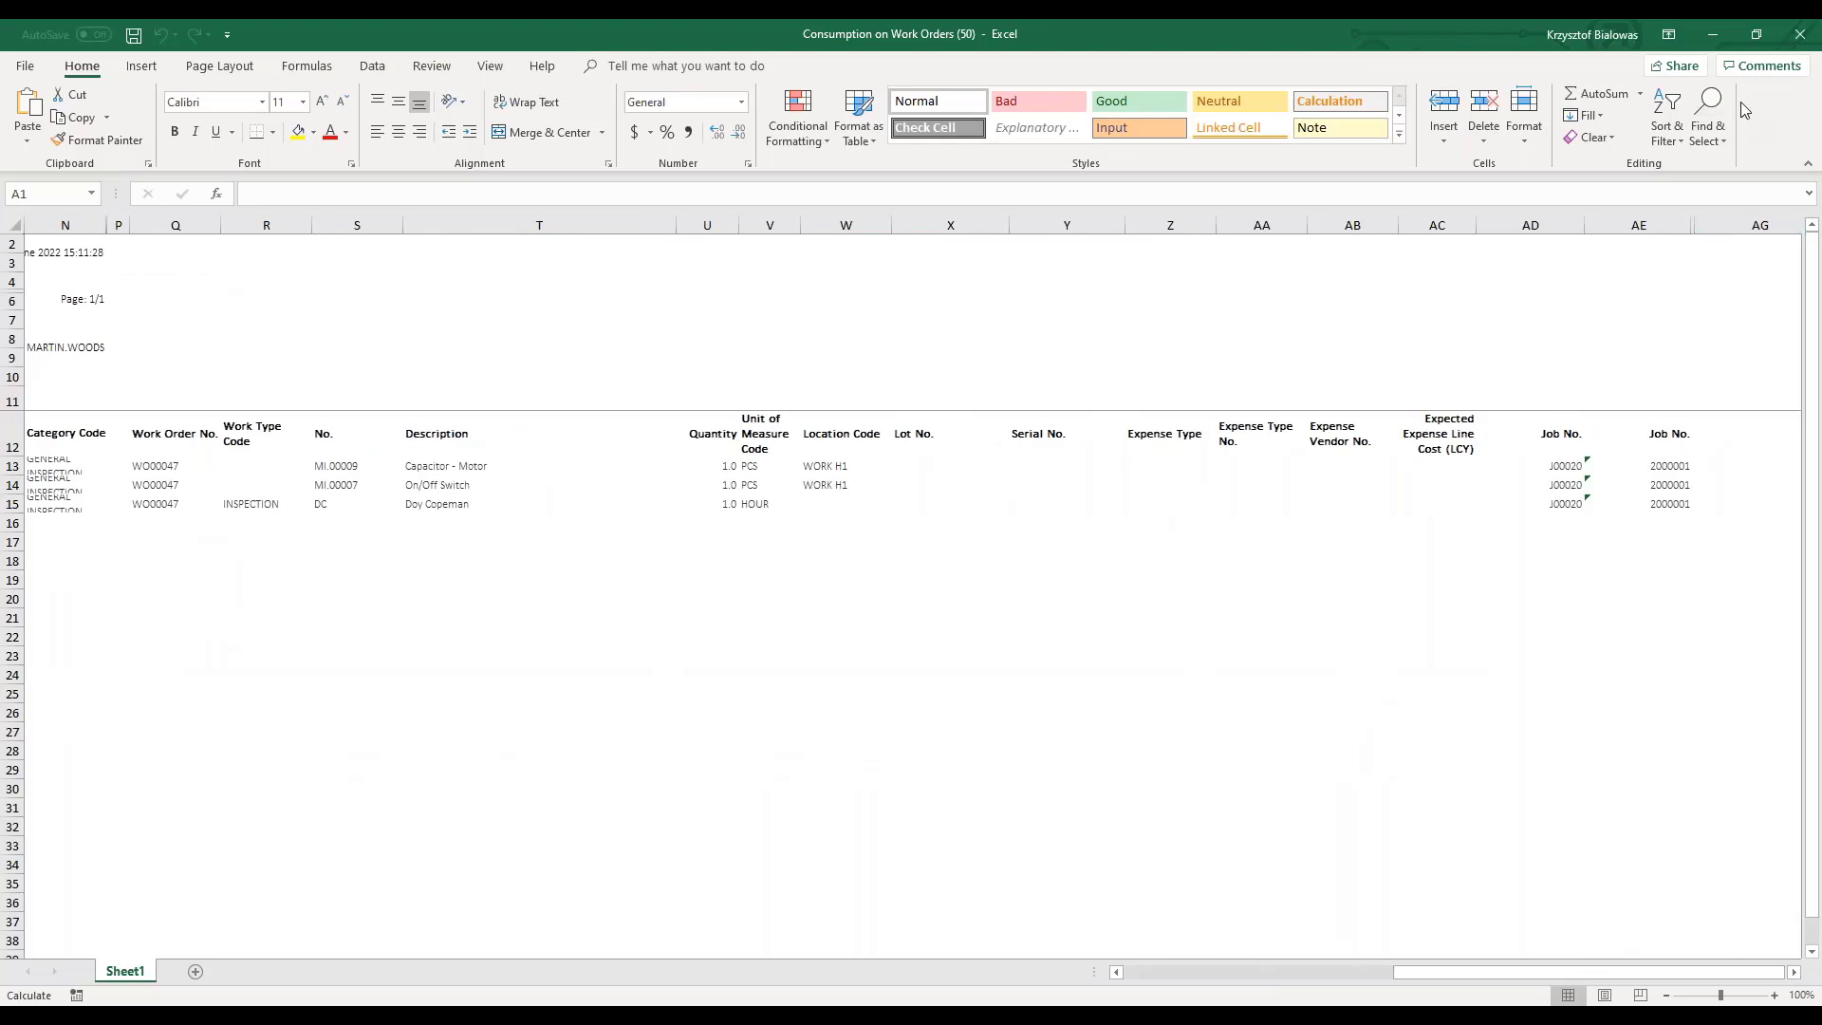
click(1712, 34)
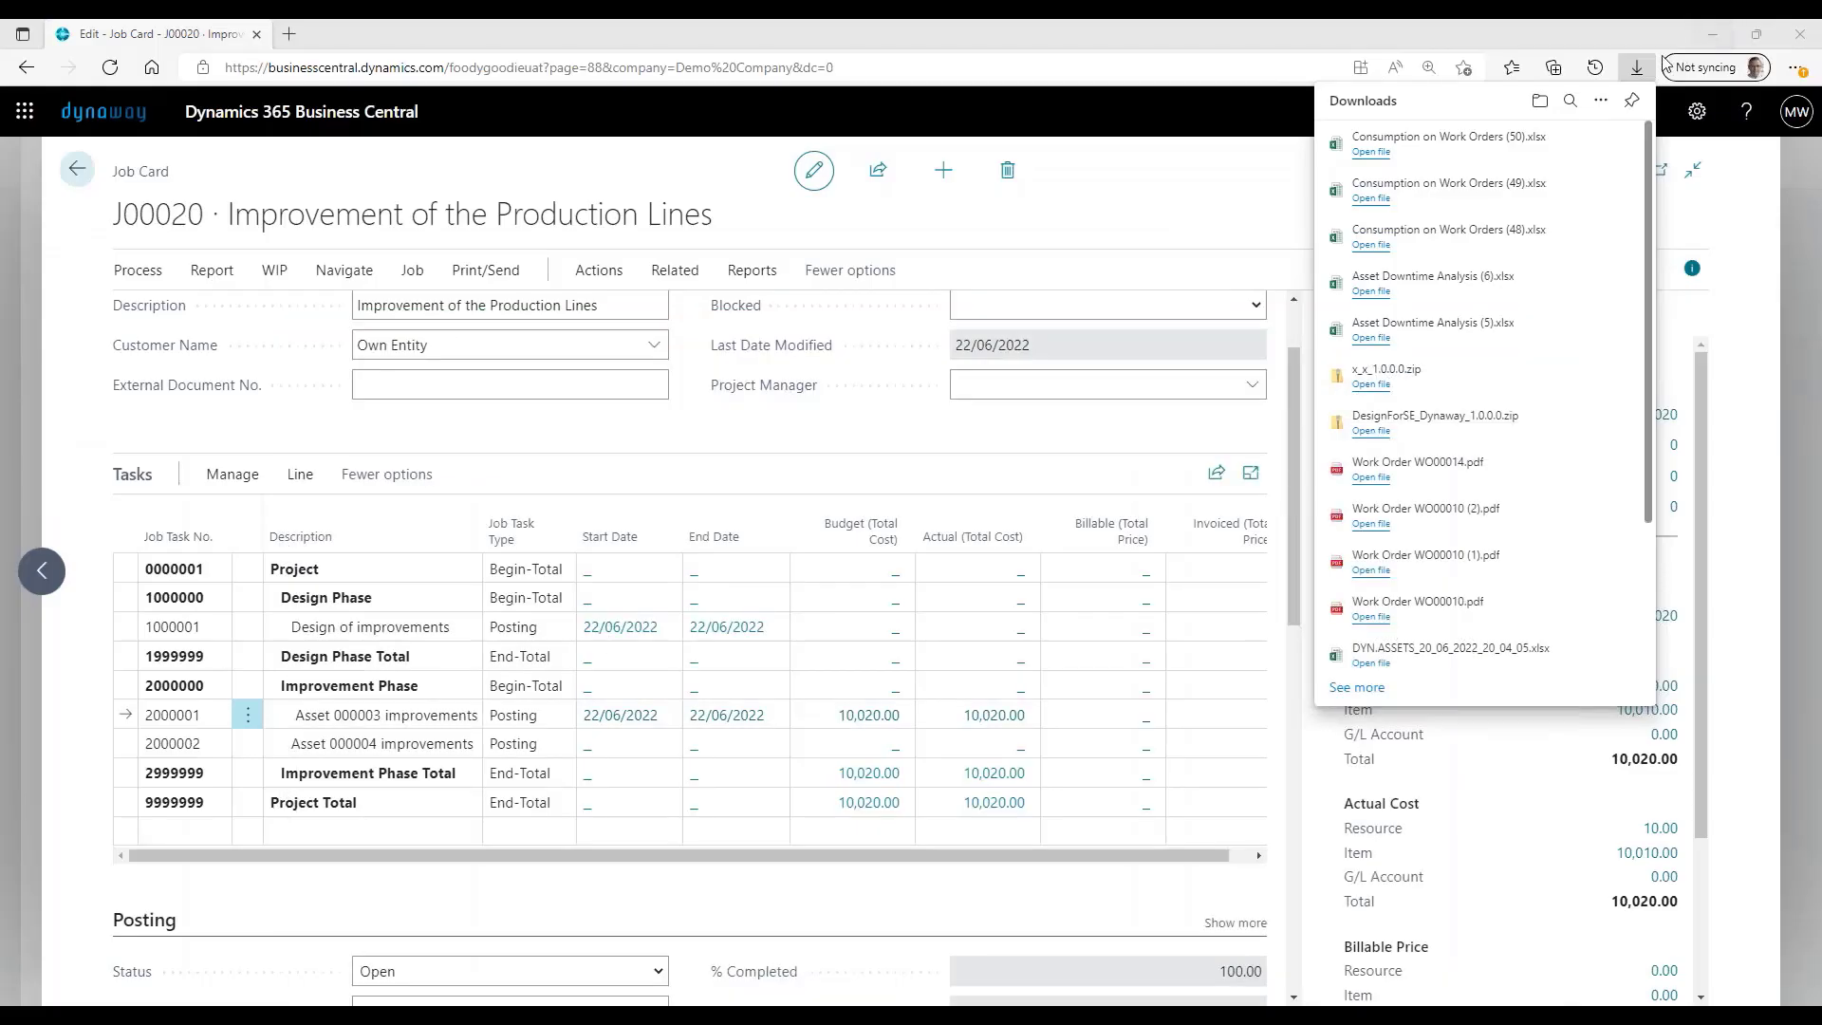
Step: Examine the job ledger entries of job J00020 in the expanded view, including quantities and unit costs, and return to the job card
click(675, 275)
click(675, 276)
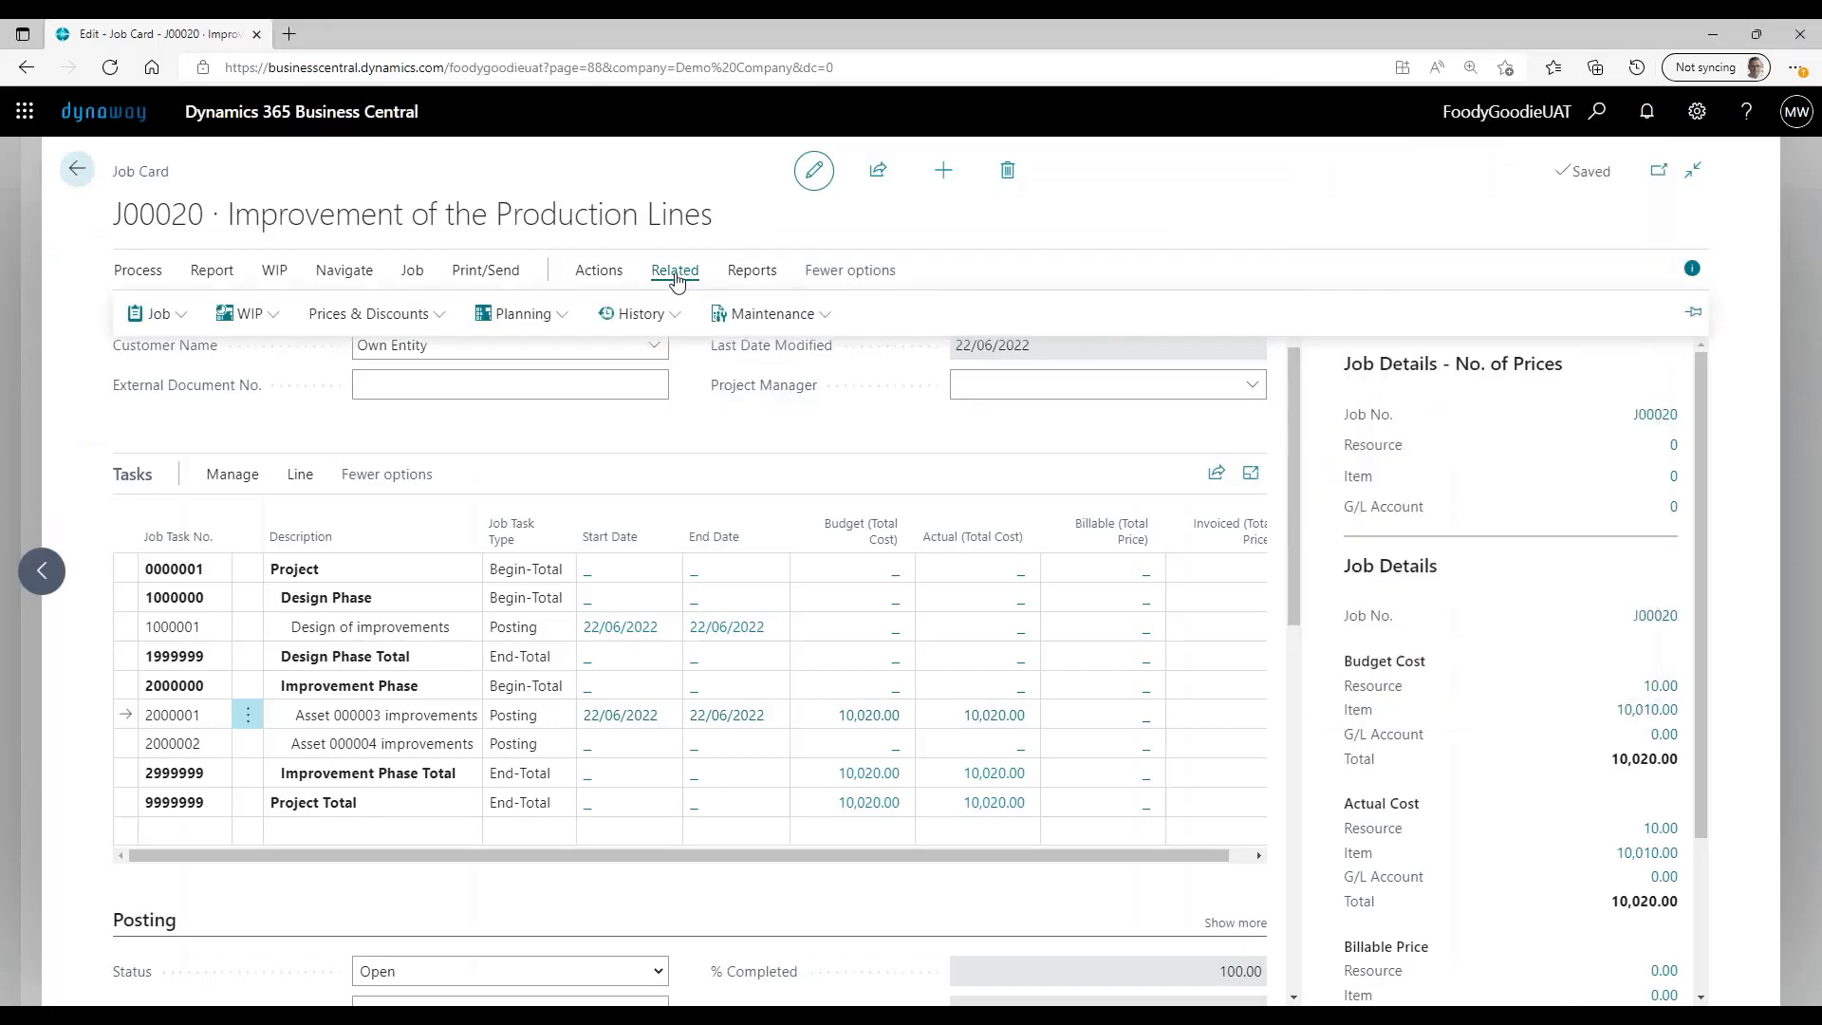
click(619, 313)
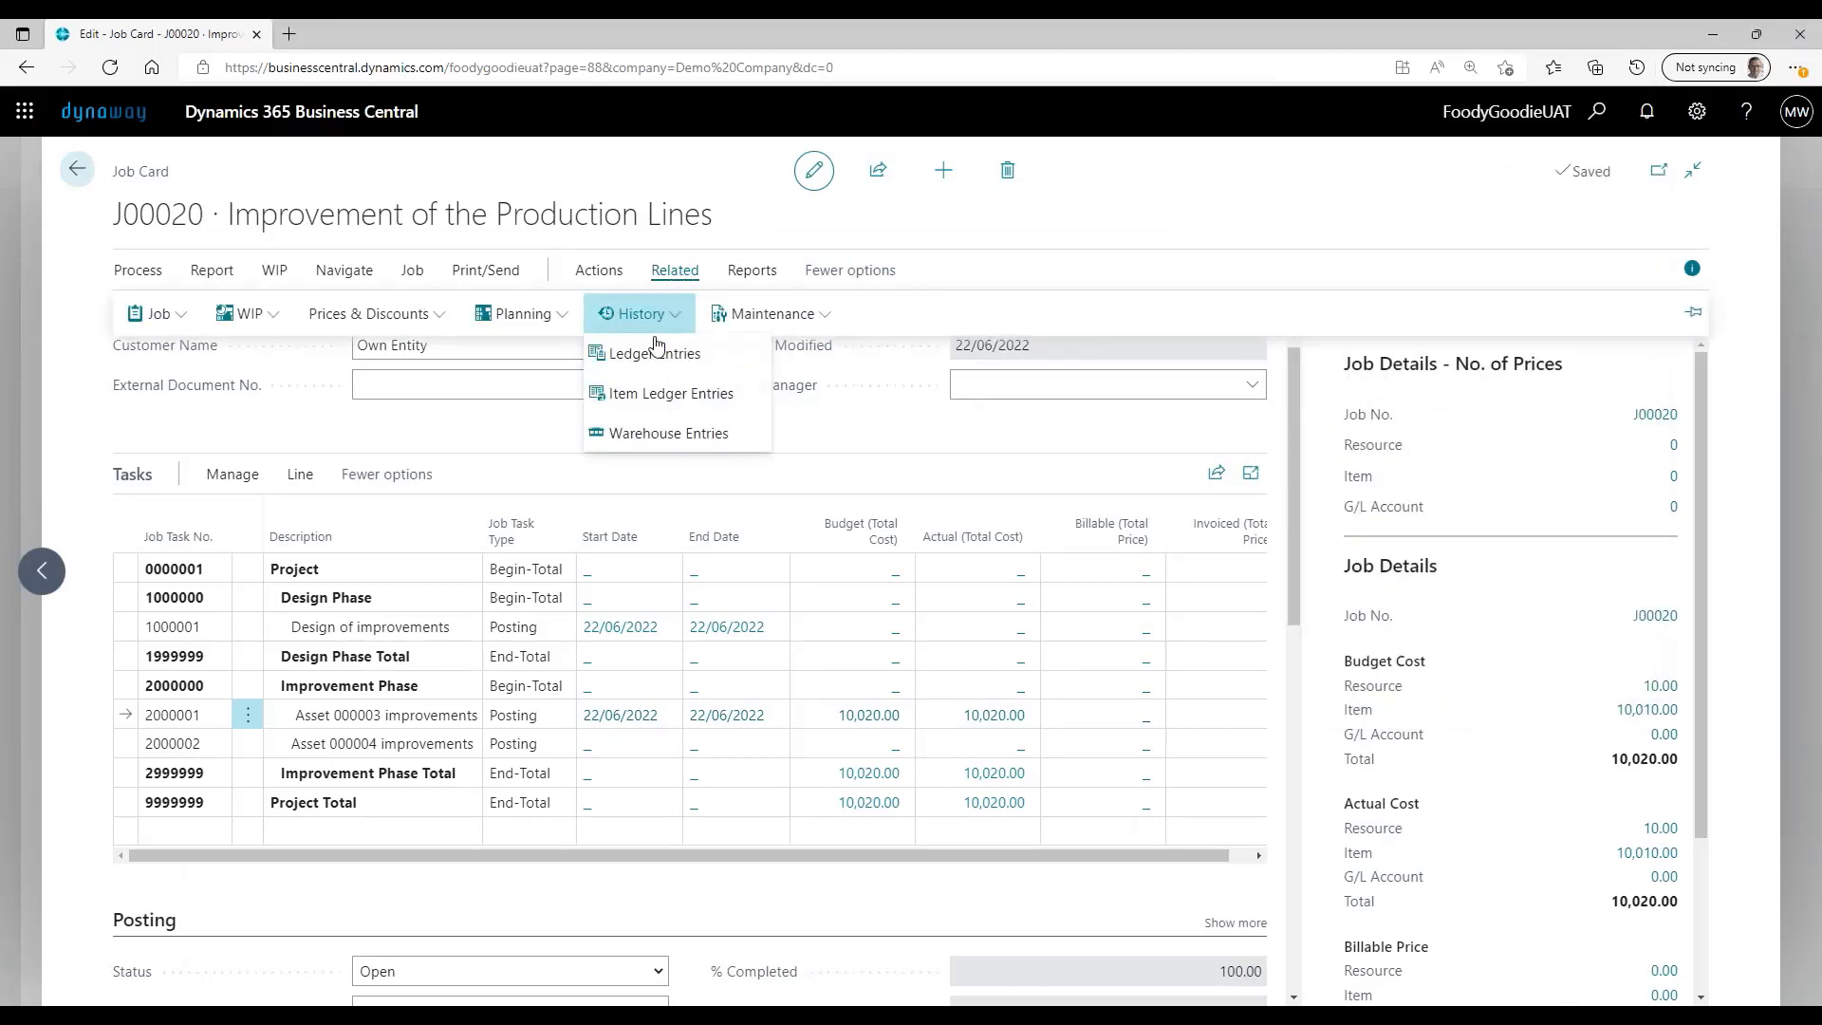
click(684, 366)
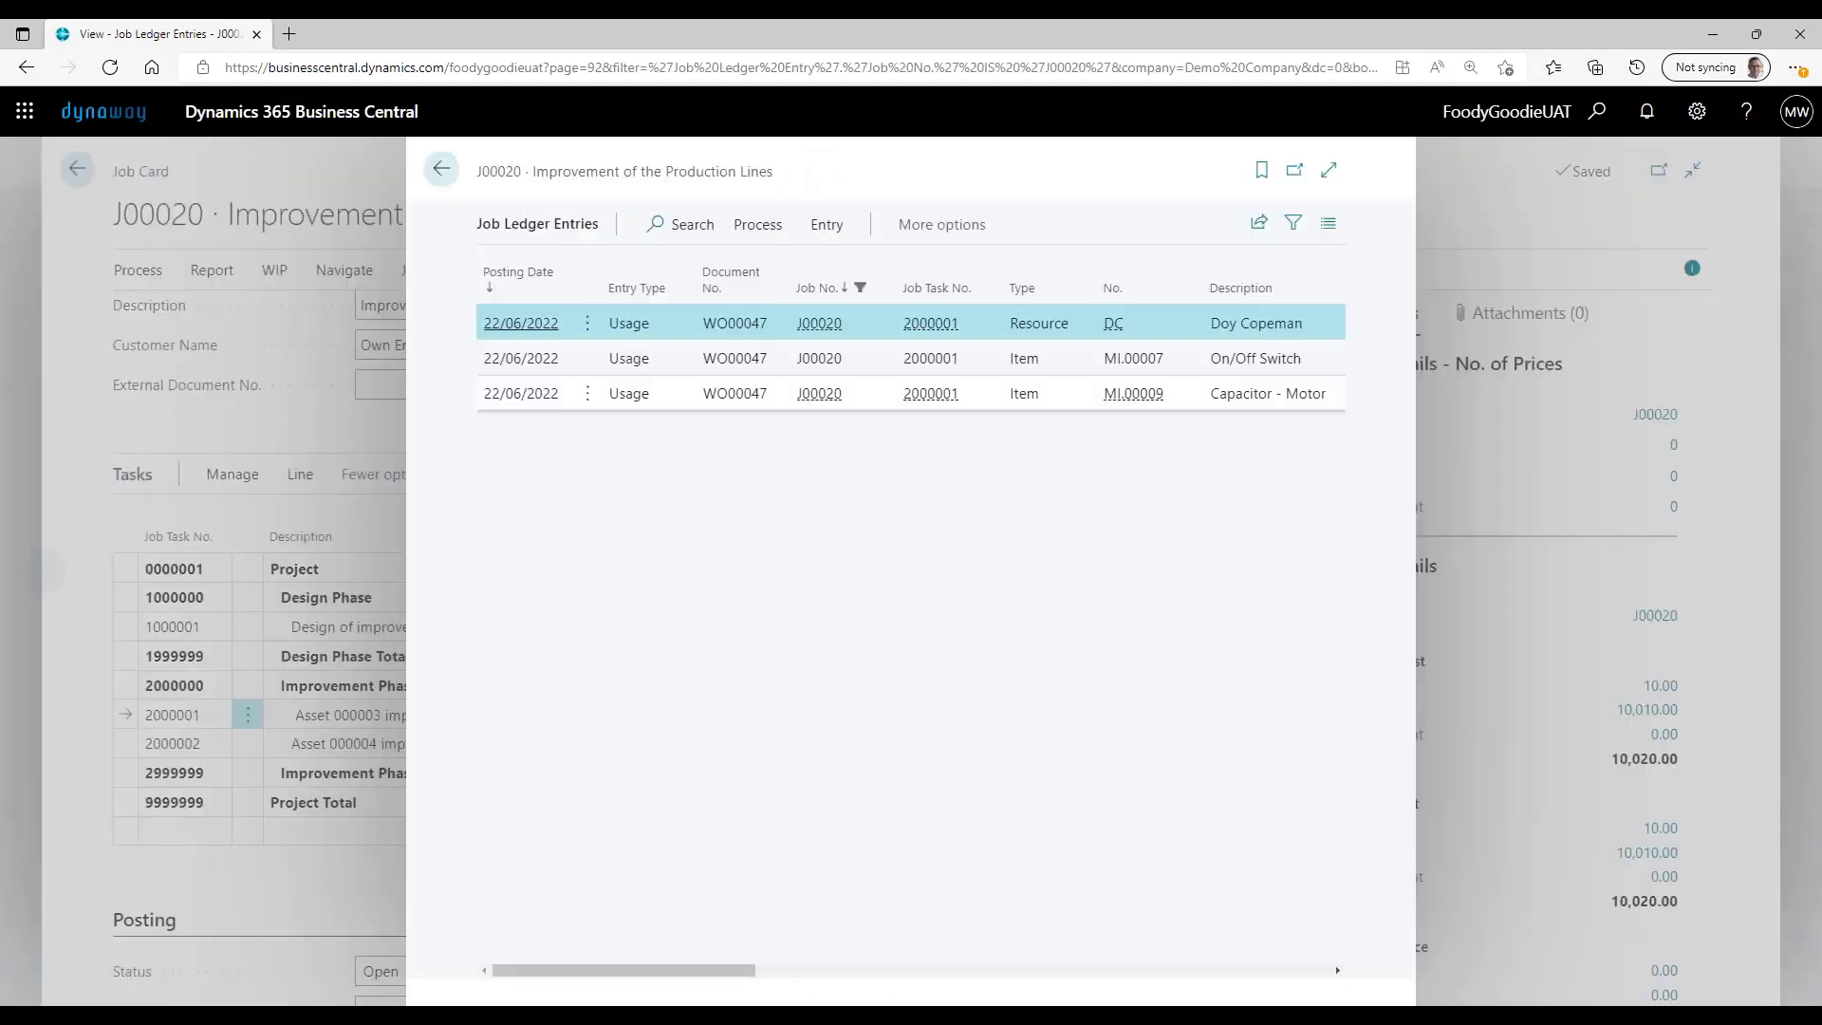
click(1332, 174)
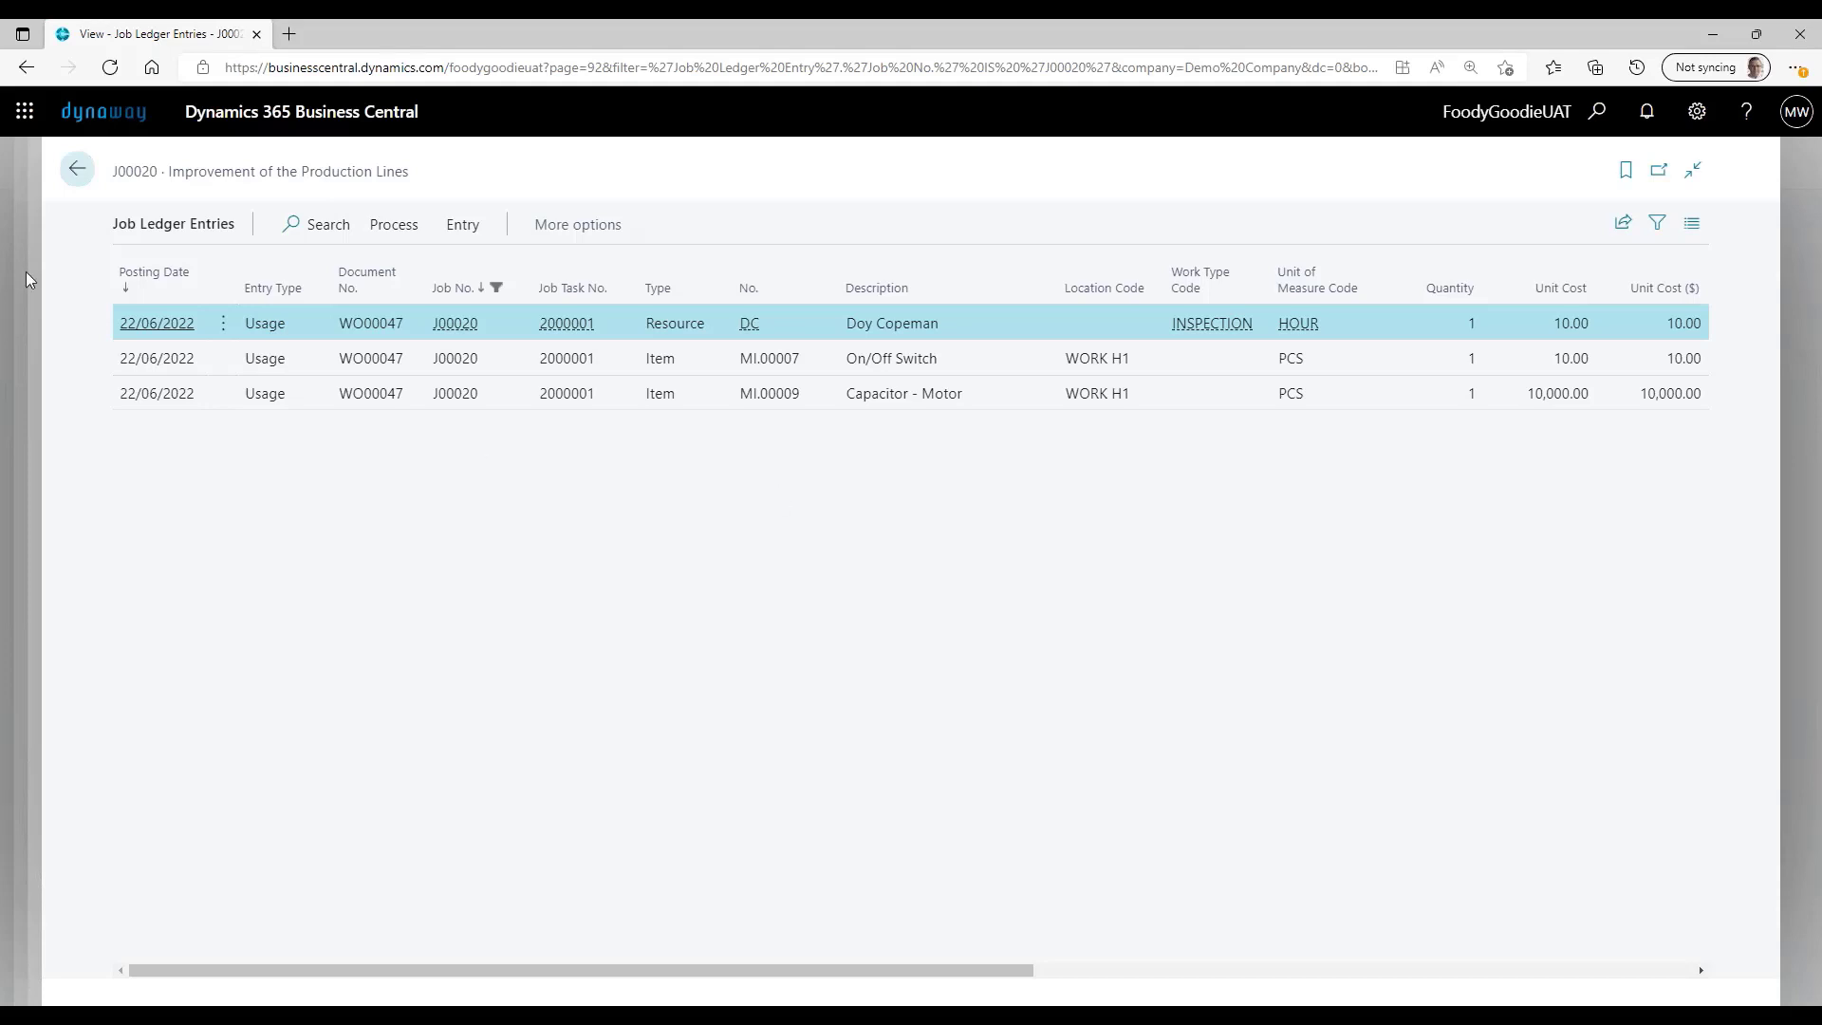
click(64, 184)
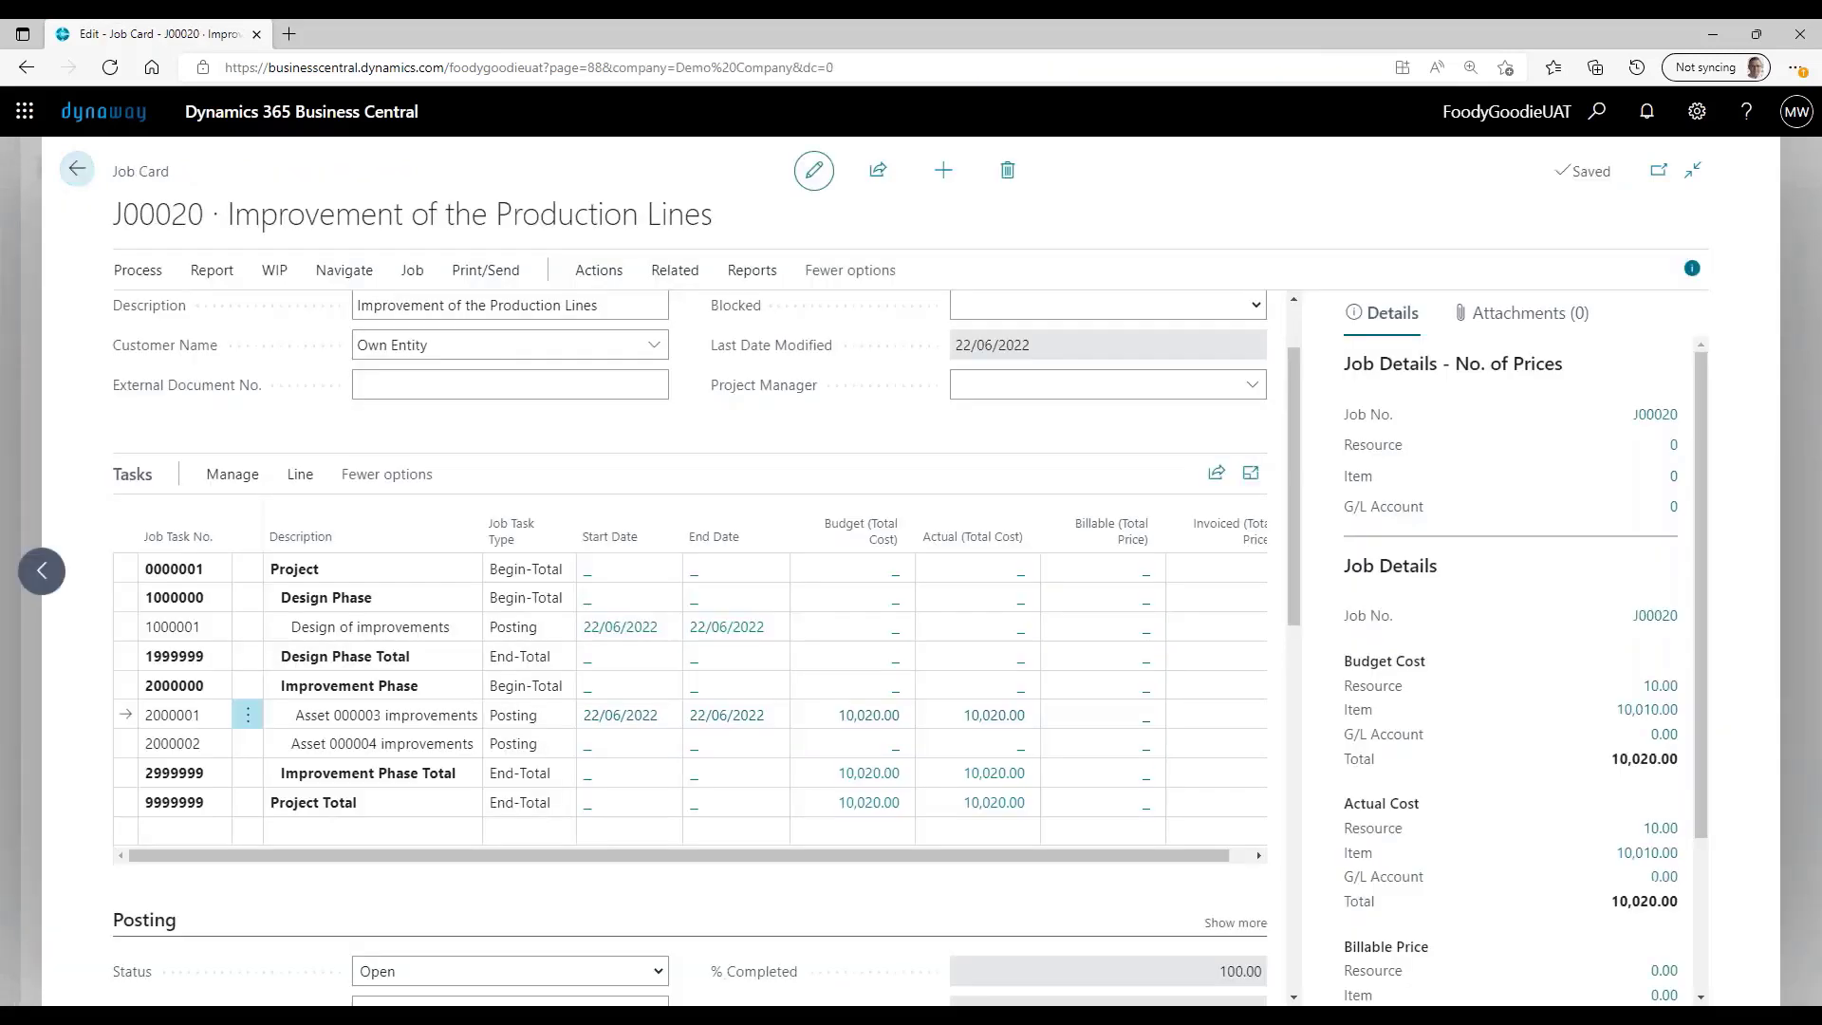